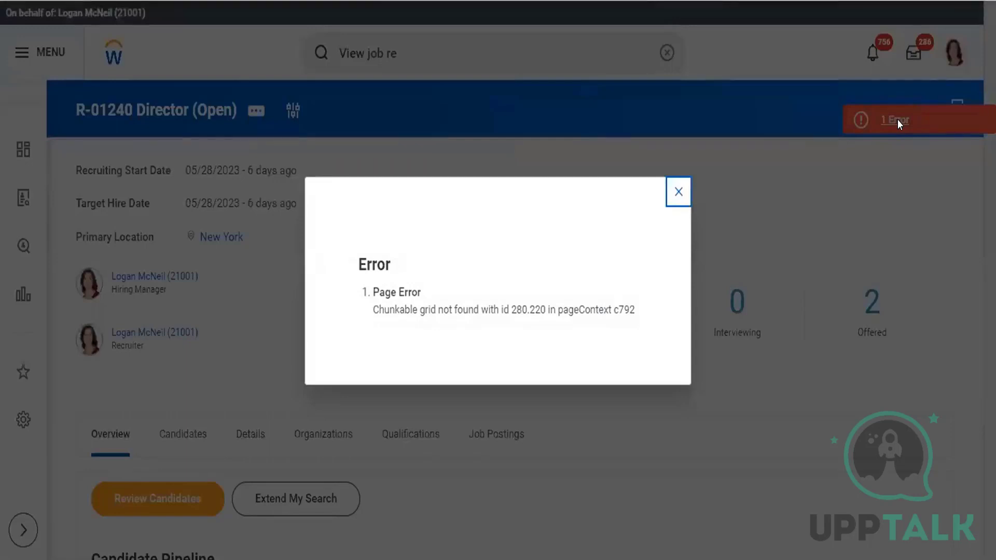
- Close the error details and review the candidates listed for the R-01240 Director requisition
click(678, 191)
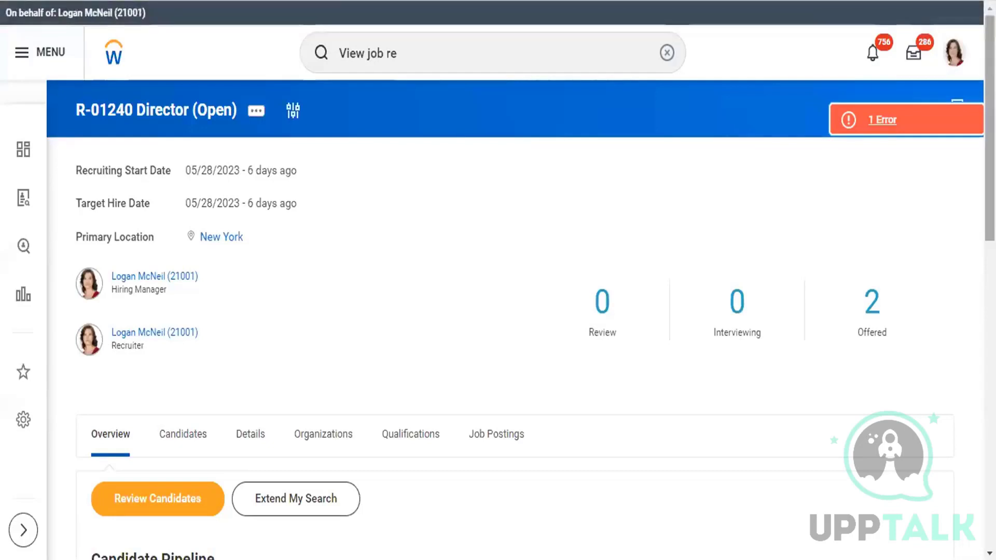
click(186, 437)
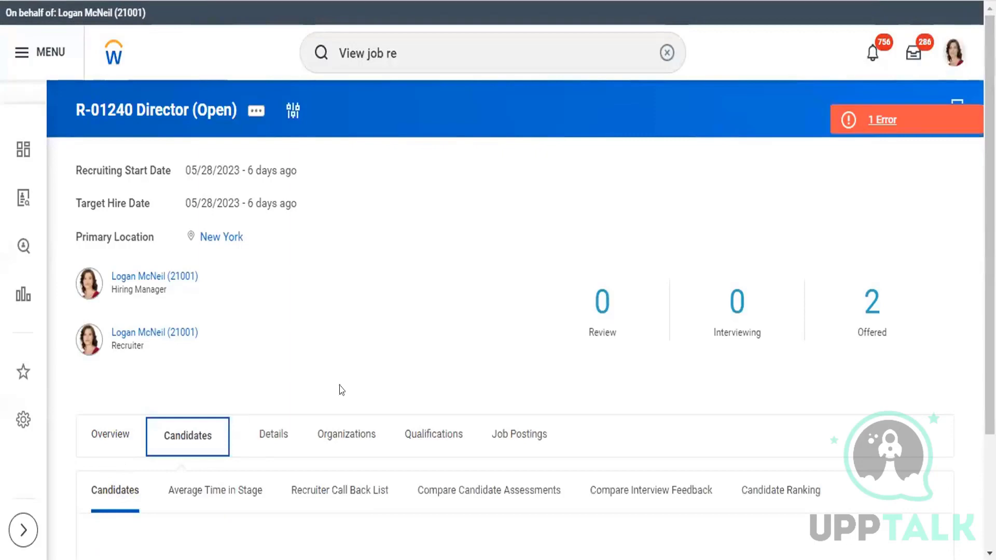
scroll(972, 280, down, 10)
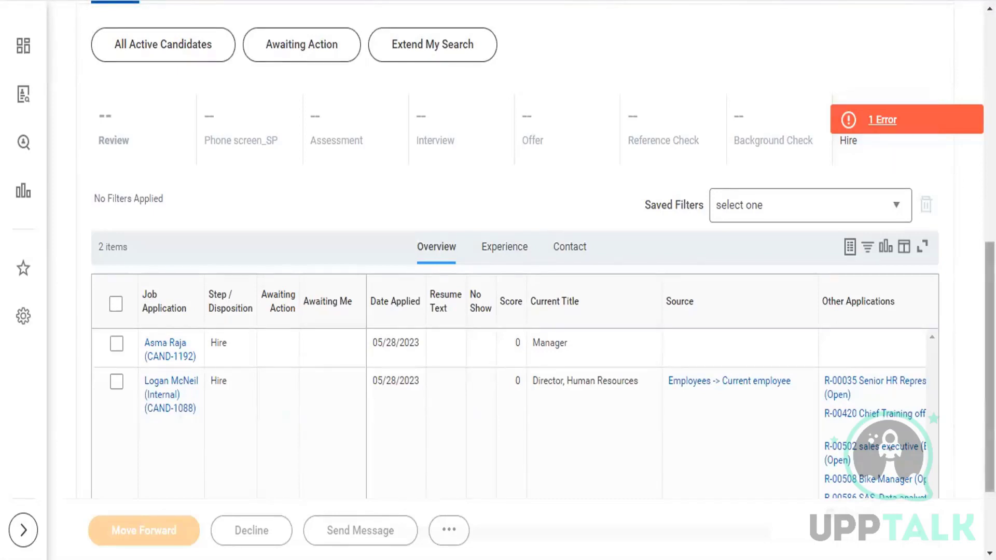
drag(989, 321, 989, 115)
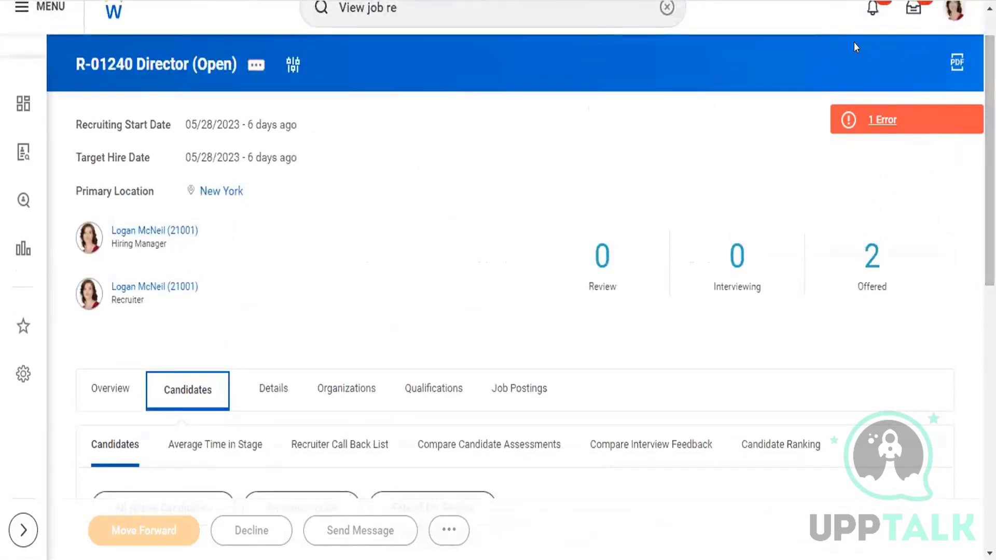
- Try to open the Create Prospect task in a duplicate of the current browser tab
right_click(460, 0)
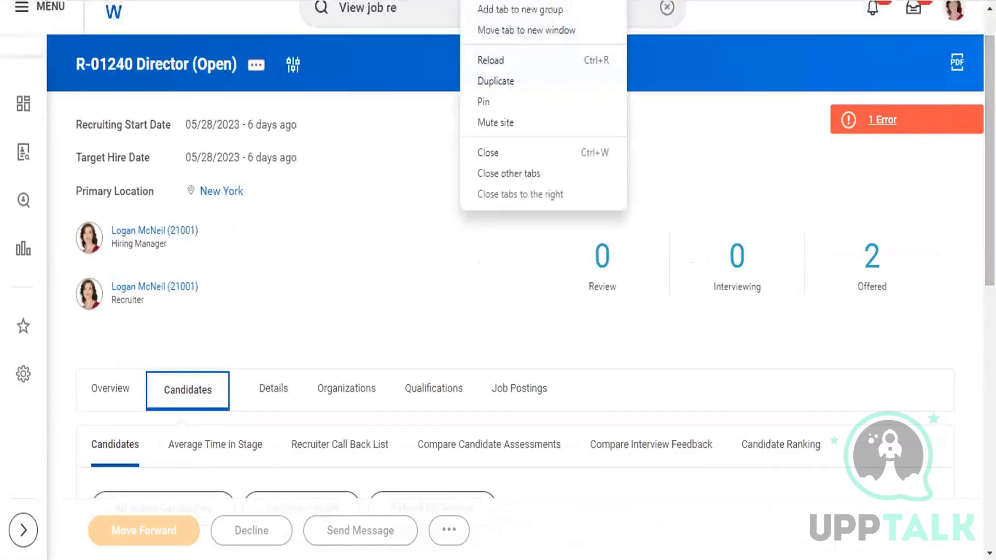
click(524, 81)
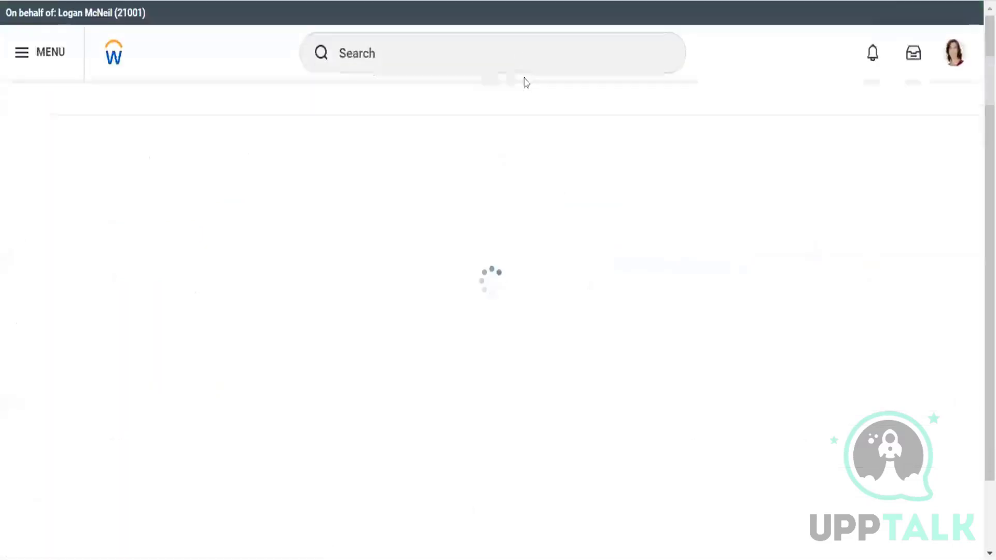
click(464, 54)
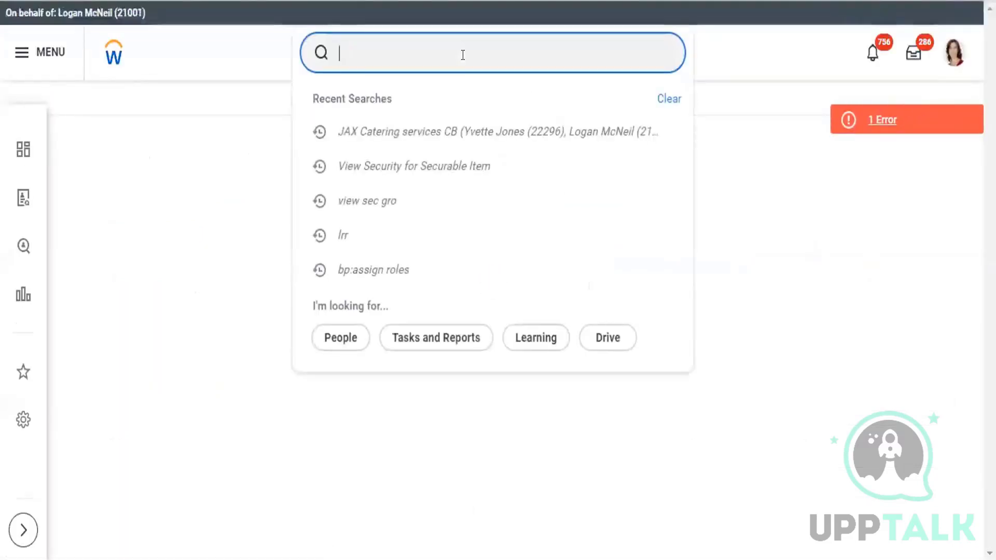
text(create)
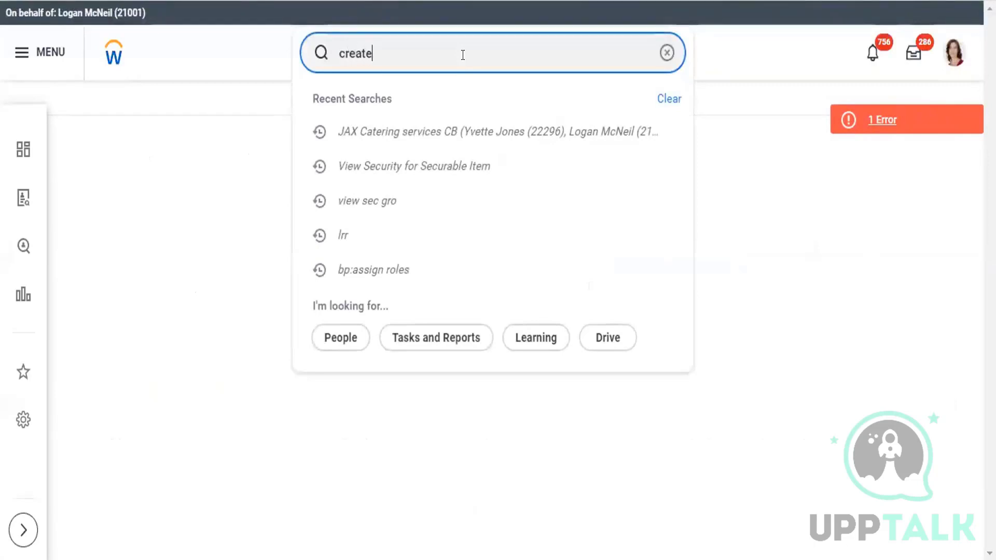
text( pro)
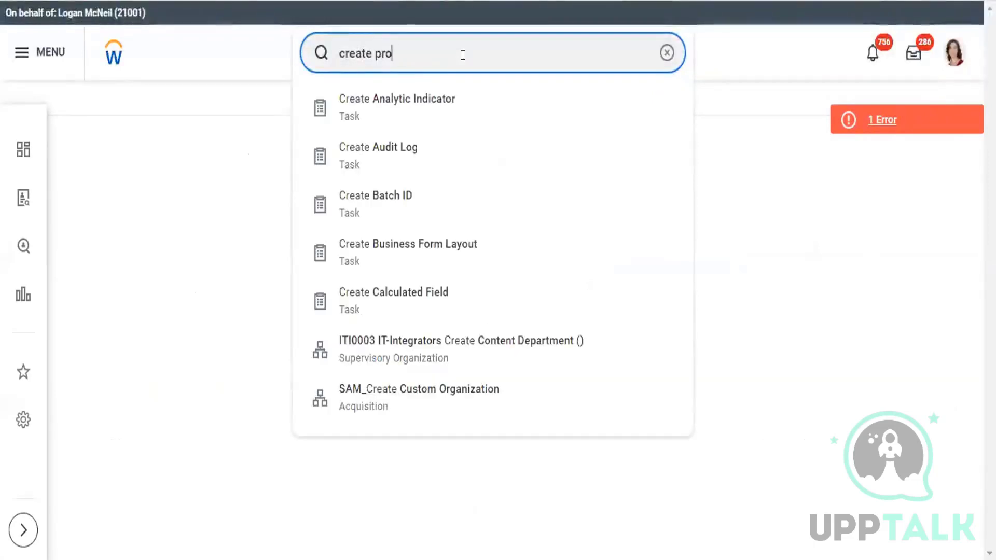
text(sp)
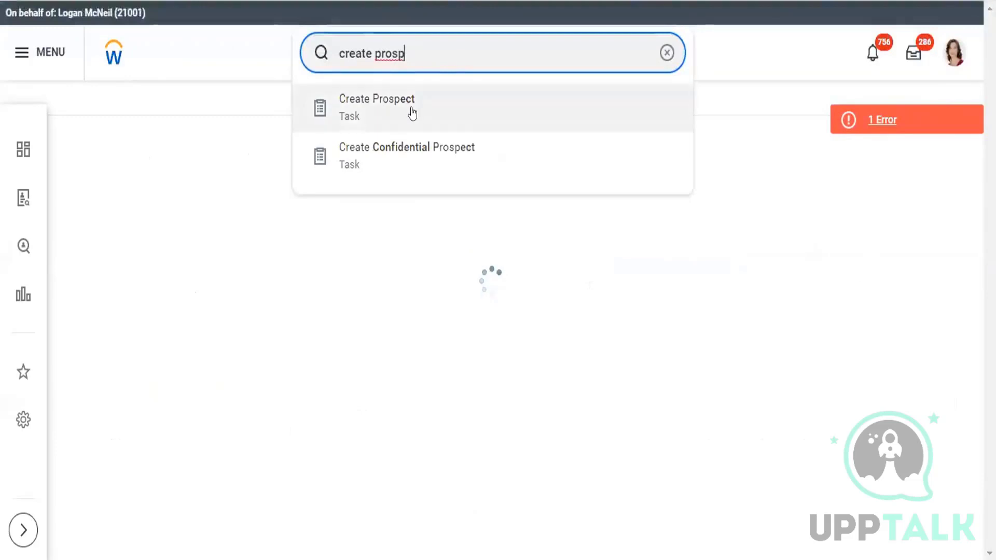
click(412, 113)
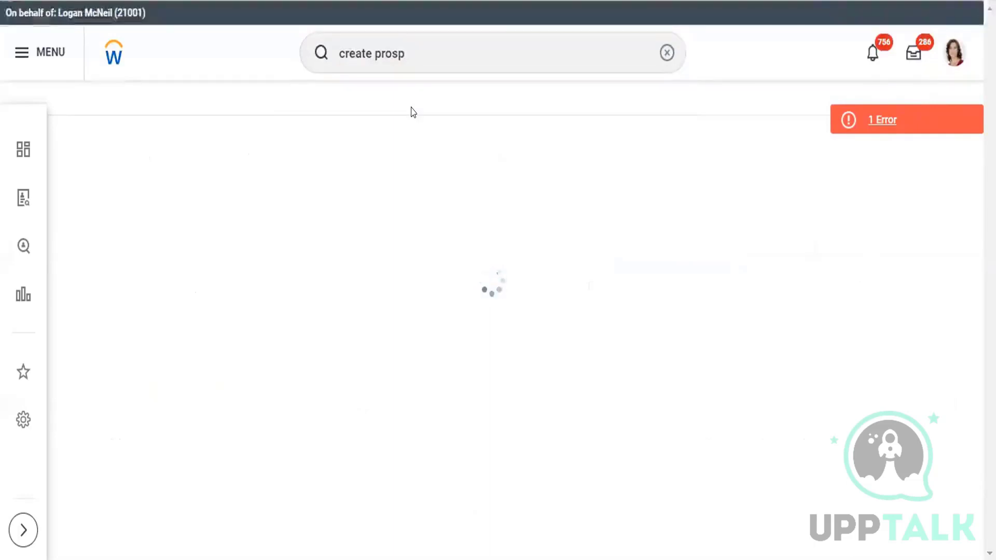
- Read the details of the page error, close them and reload the page
click(896, 118)
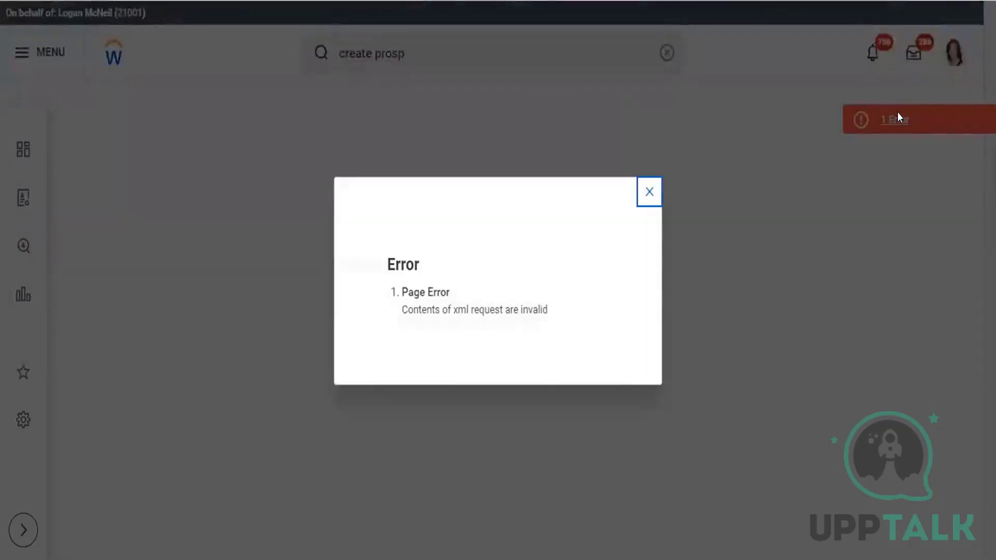
click(648, 195)
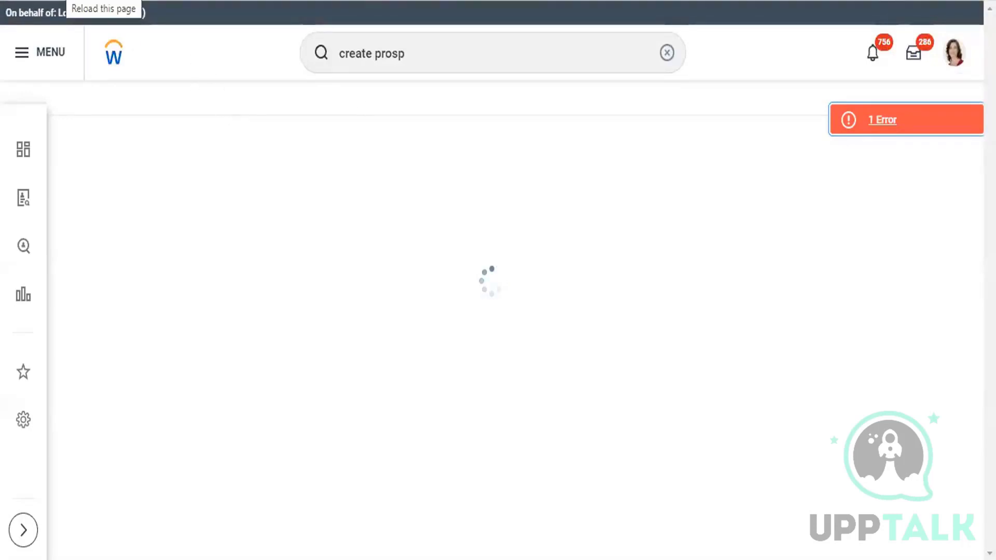
key(F5)
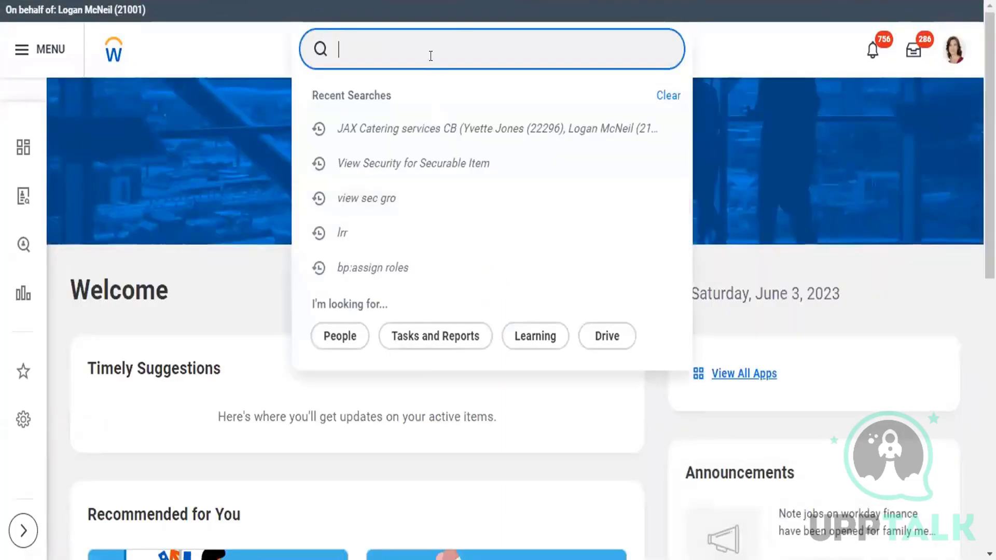
text(Cr)
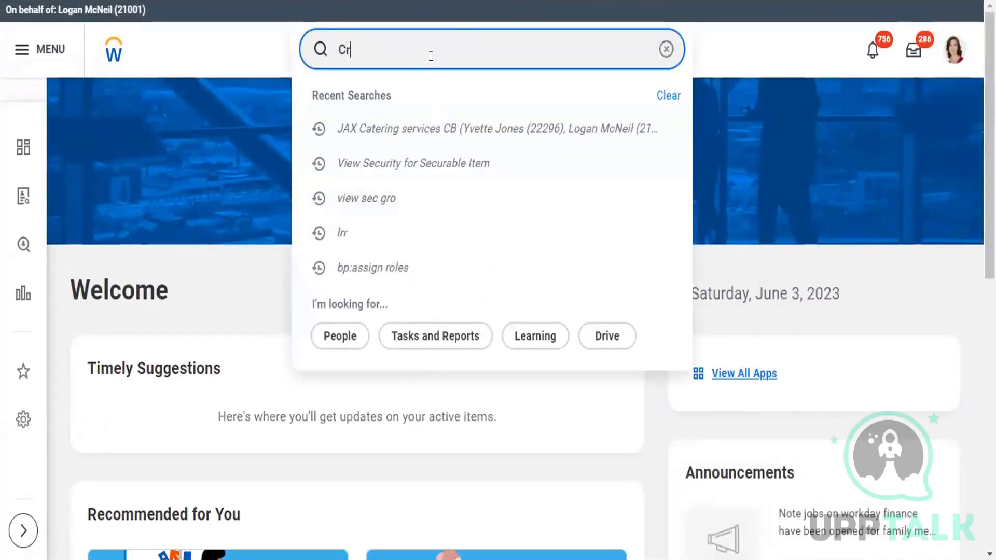
text(eate job )
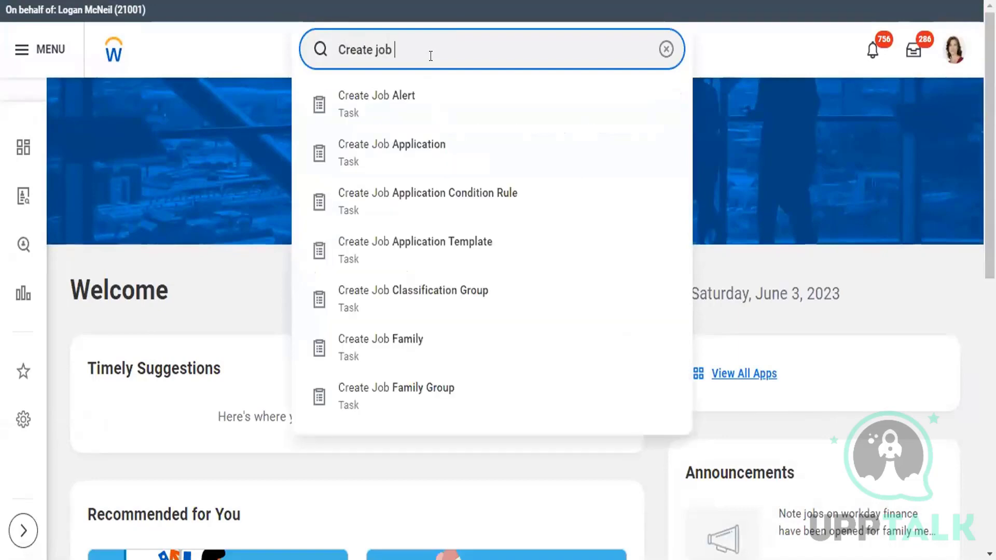
text(appl)
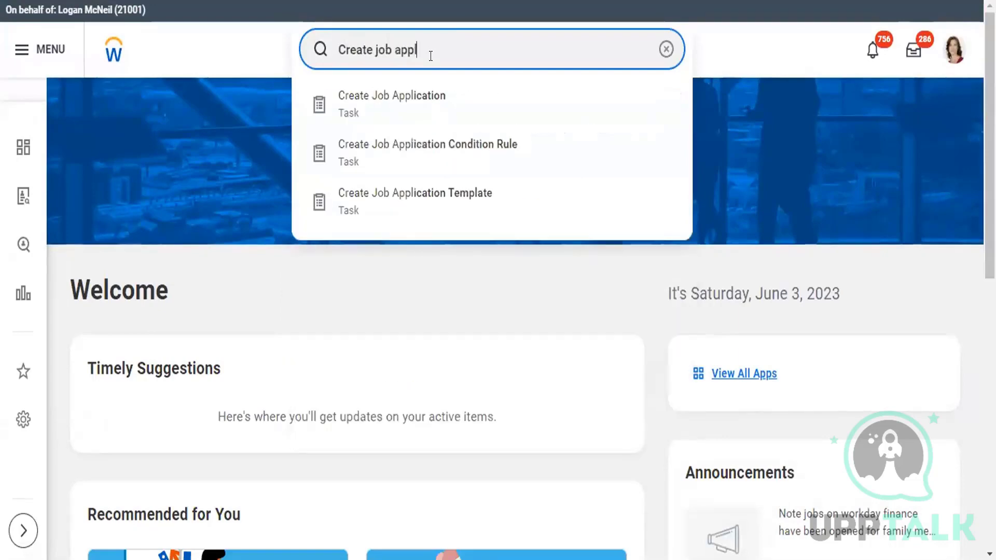
click(419, 97)
click(430, 213)
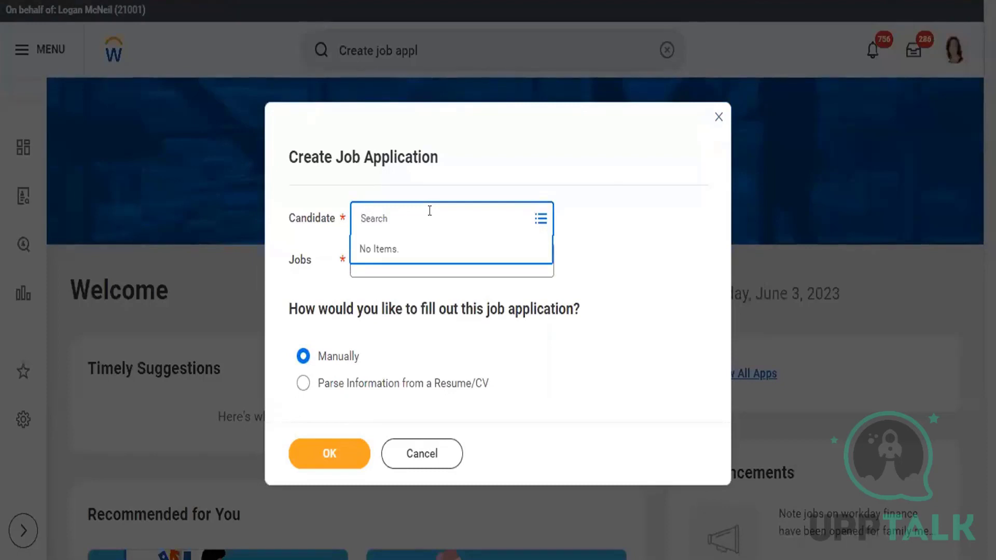
click(435, 460)
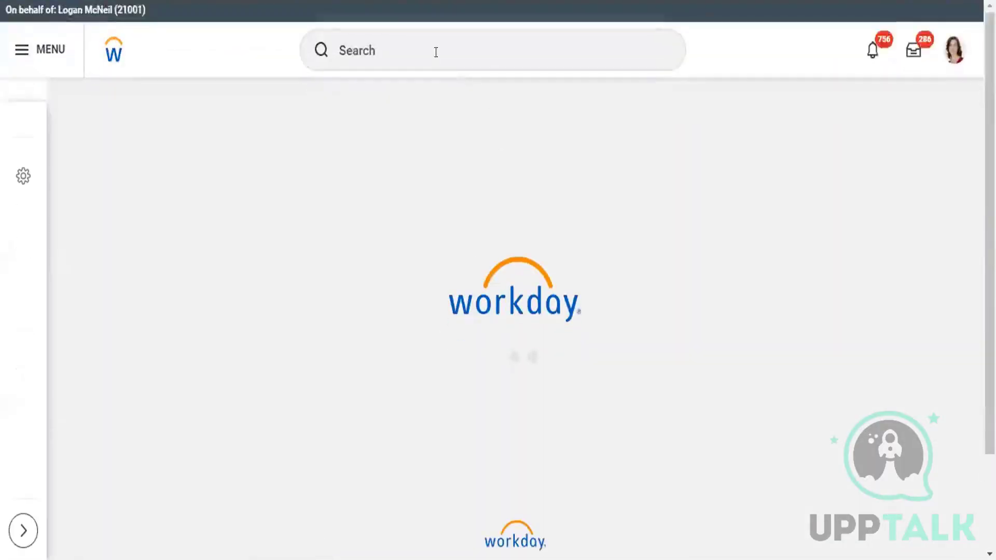
- Search for "create prospect" and open the Create Prospect task
click(435, 50)
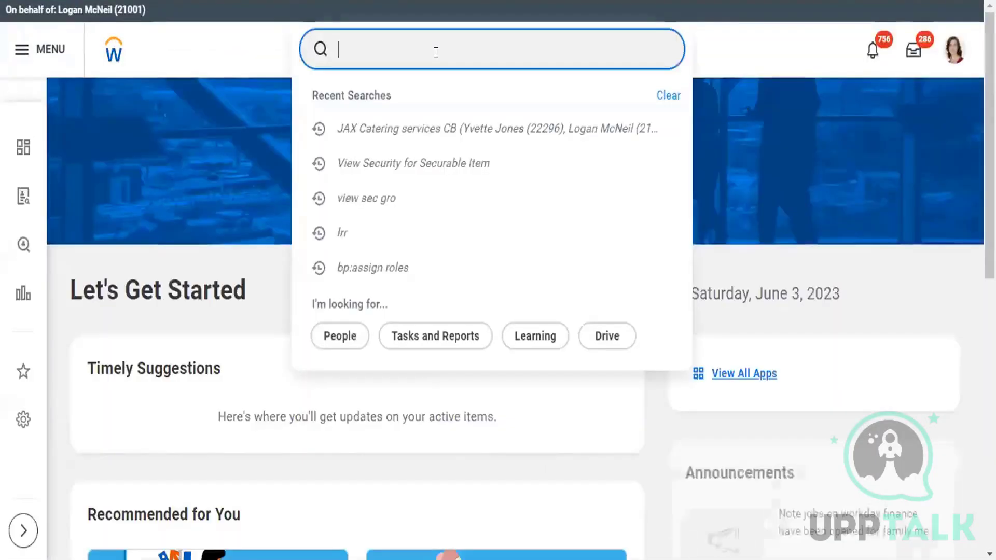
text(create )
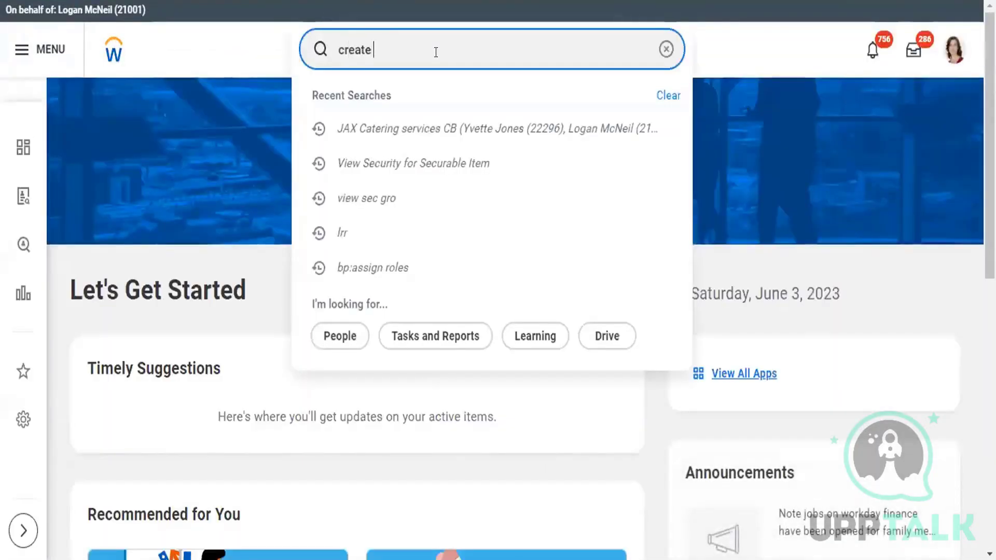
text(prospect)
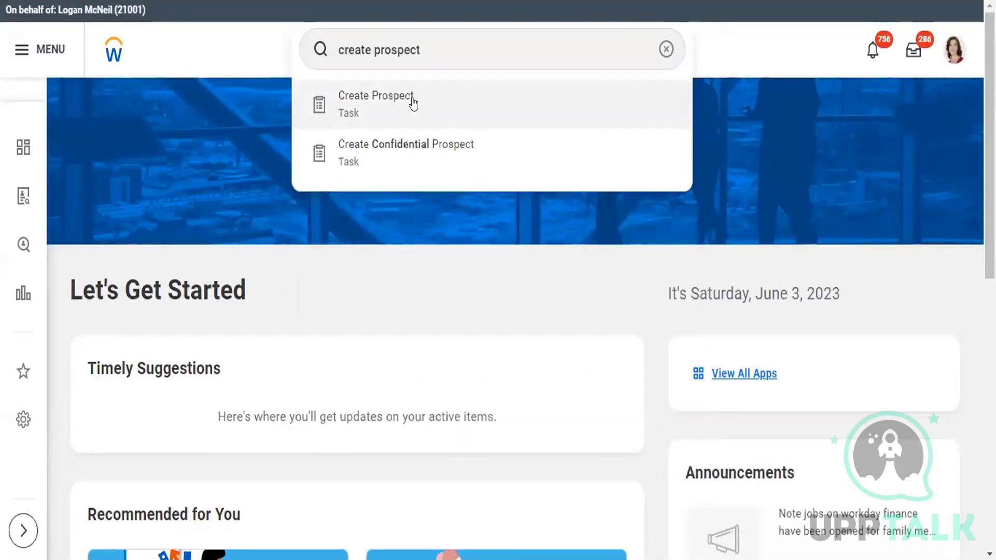
click(413, 101)
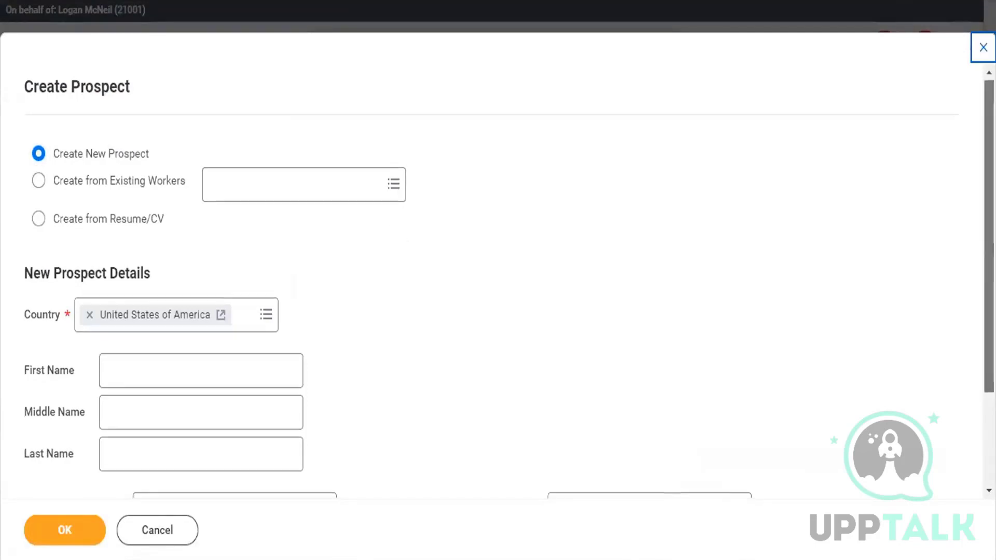
- Enter the prospect's first and last name in the New Prospect Details, checking and closing the page error's details along the way
scroll(791, 165, down, 2)
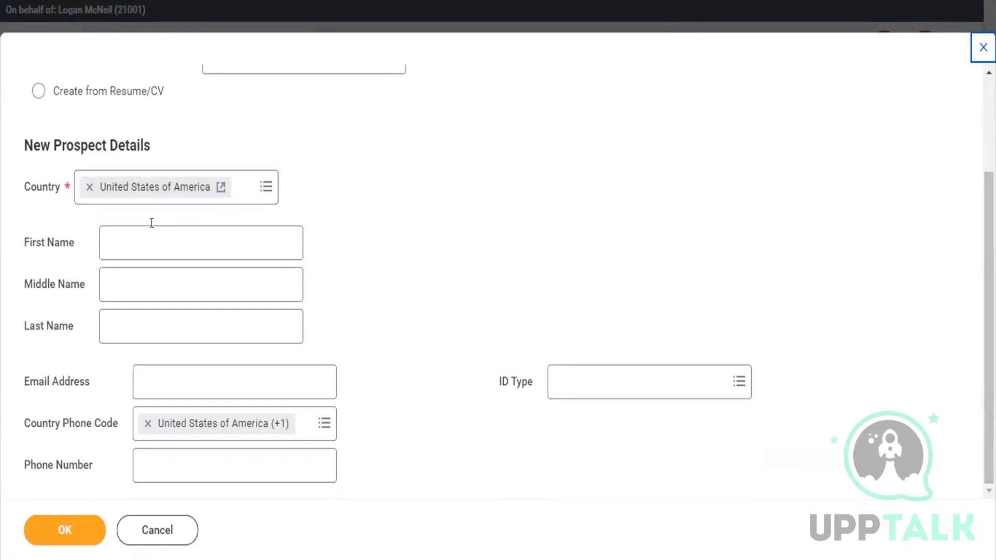
click(151, 236)
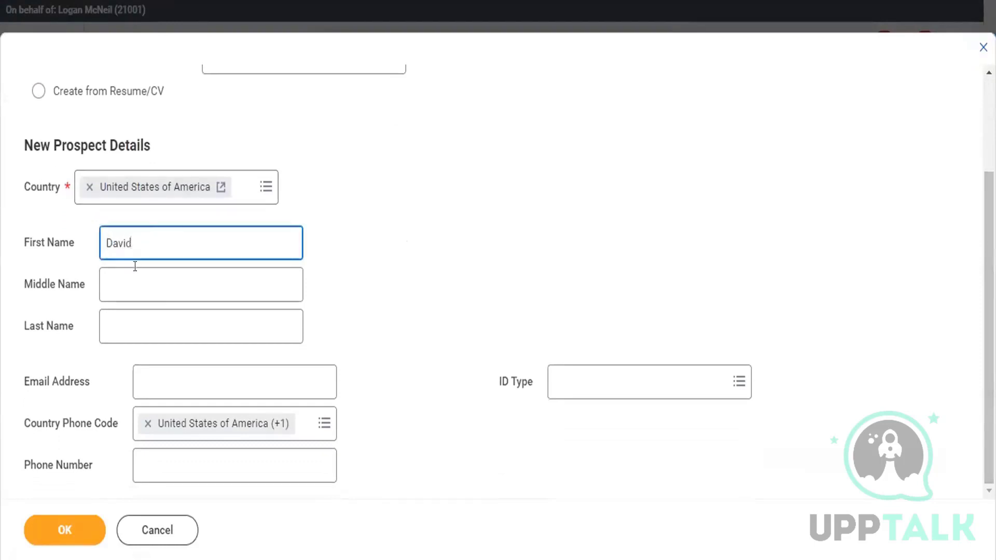
click(150, 318)
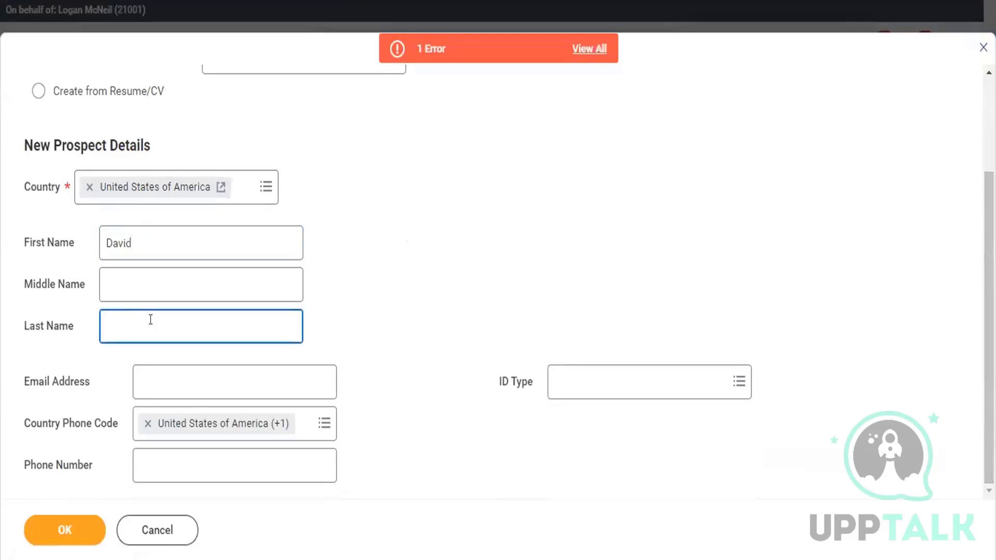
click(594, 48)
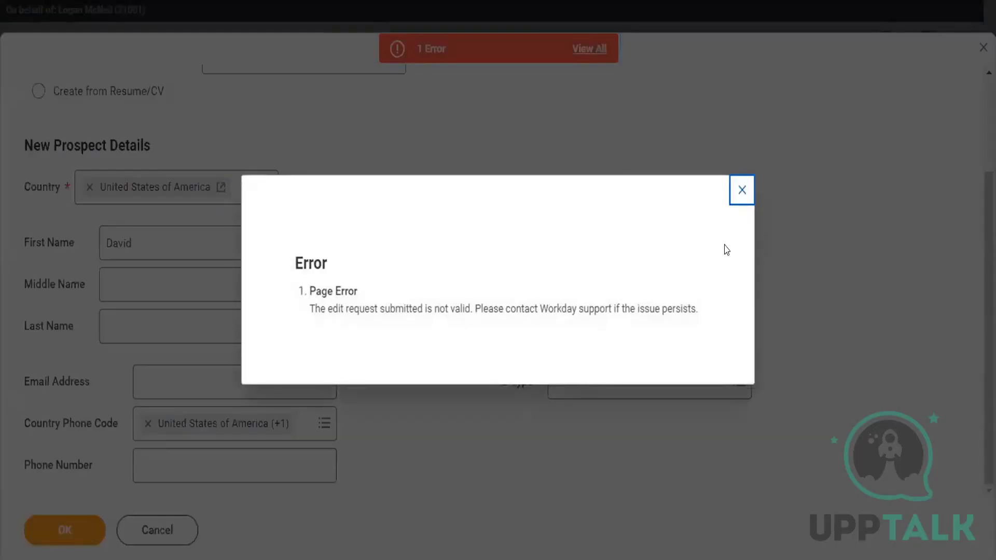
click(741, 190)
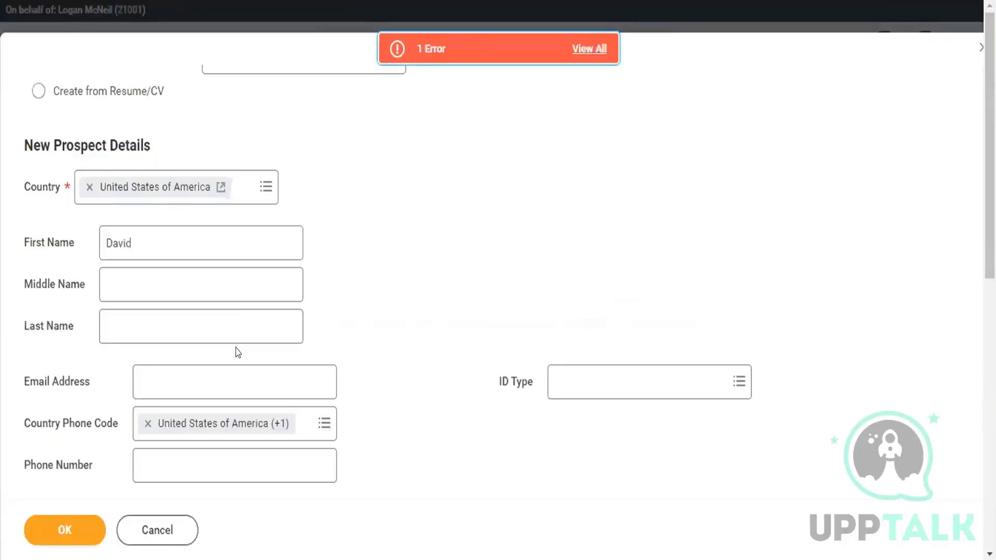
click(203, 323)
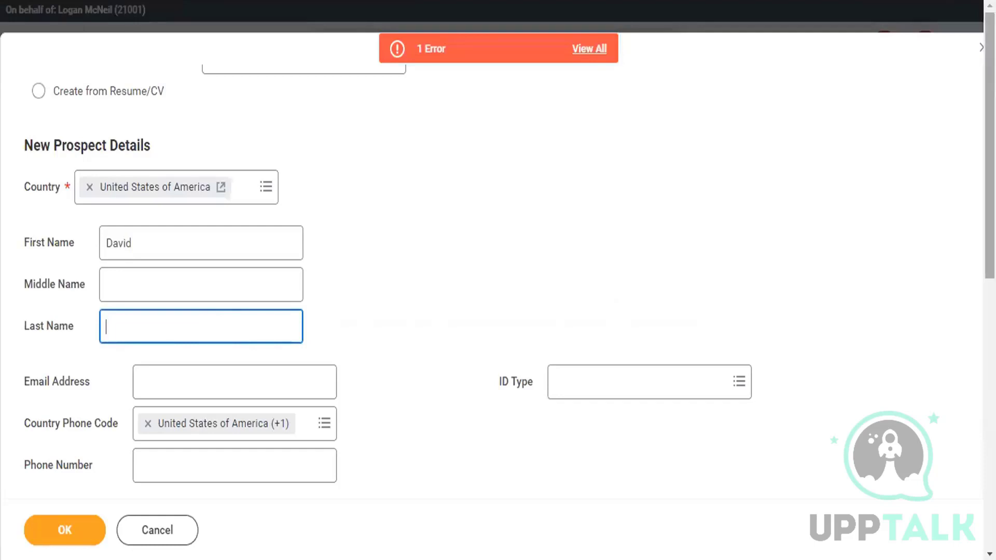
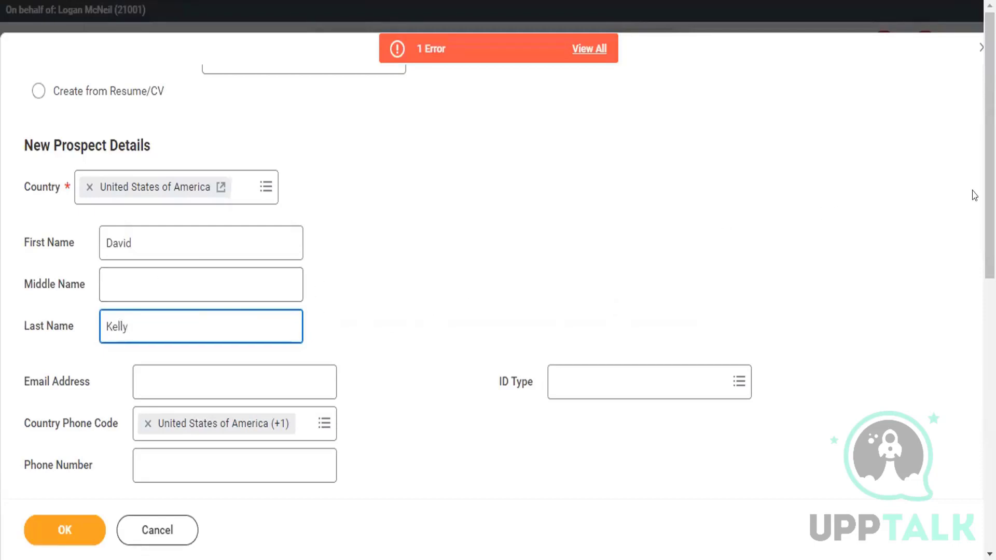
- Submit the new prospect, review the possible duplicate matches and confirm the creation
drag(990, 176, 989, 362)
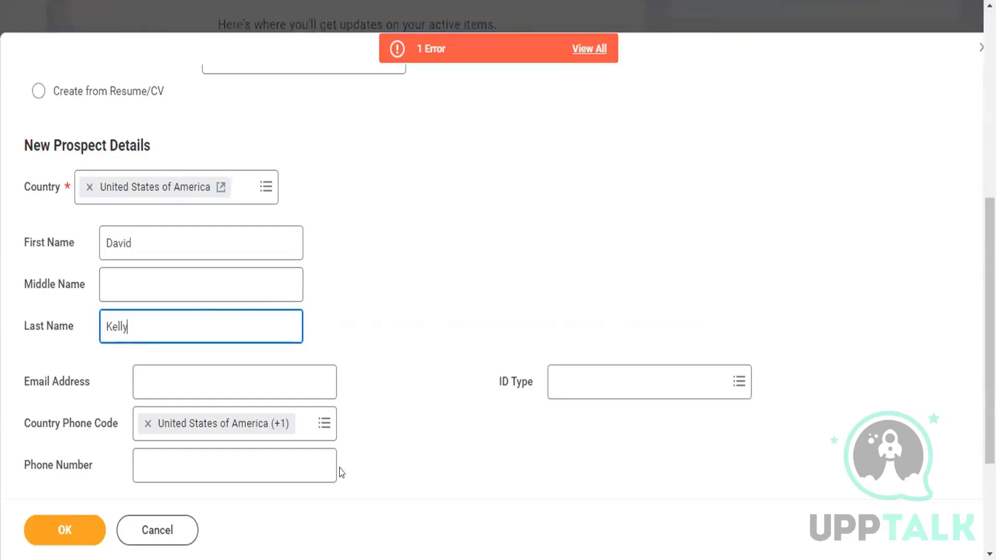
click(57, 530)
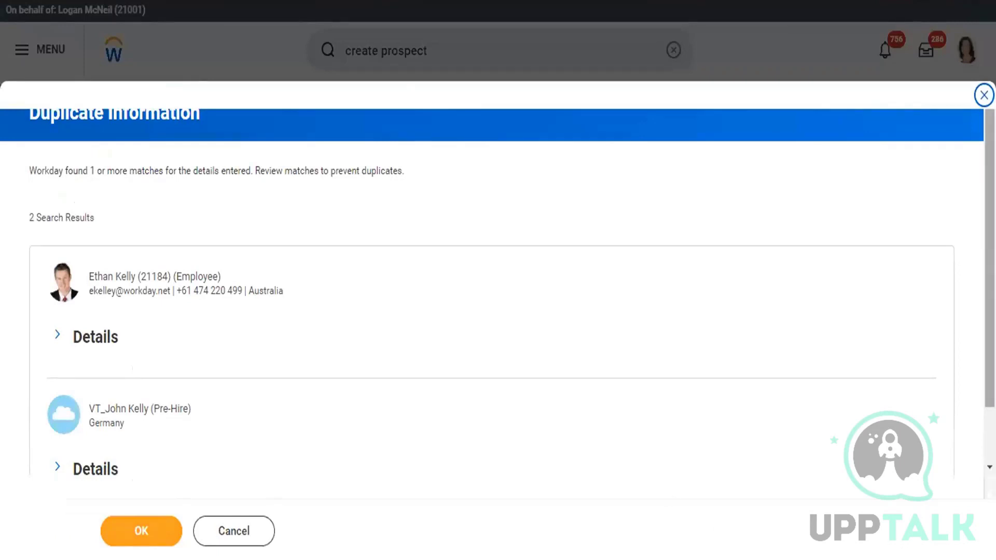
drag(989, 260, 989, 290)
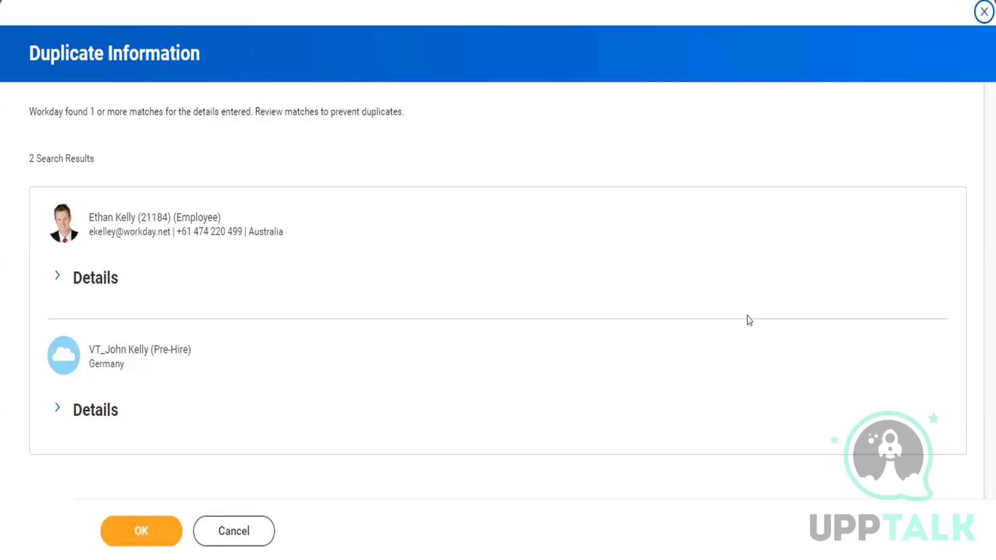
click(133, 533)
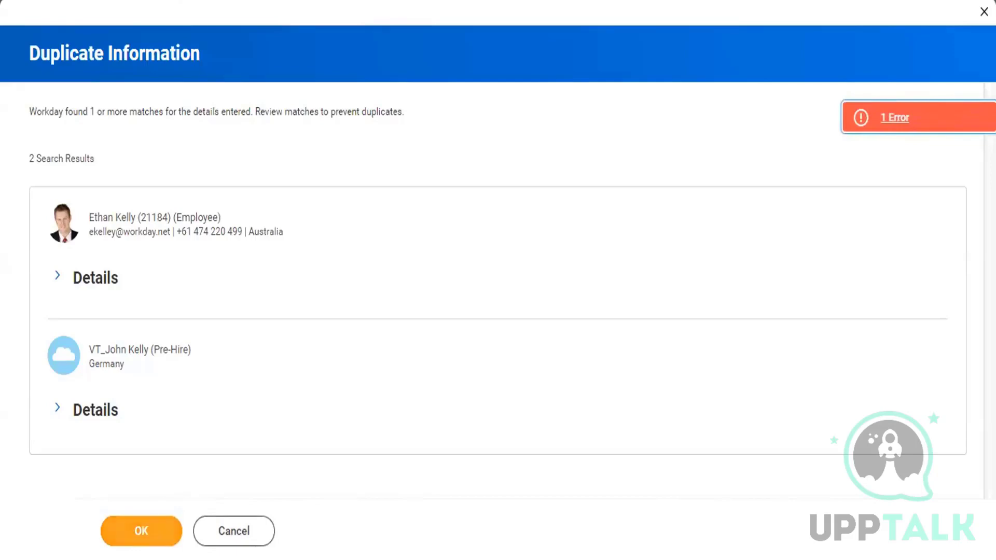
- Read the page error's details on the Duplicate Information page, close them and cancel the prospect creation
click(916, 121)
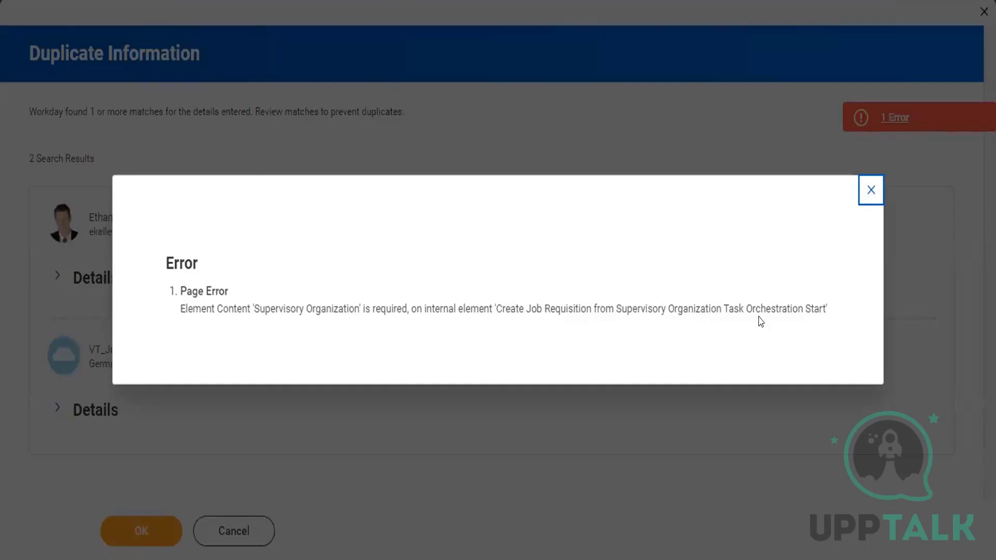
click(868, 194)
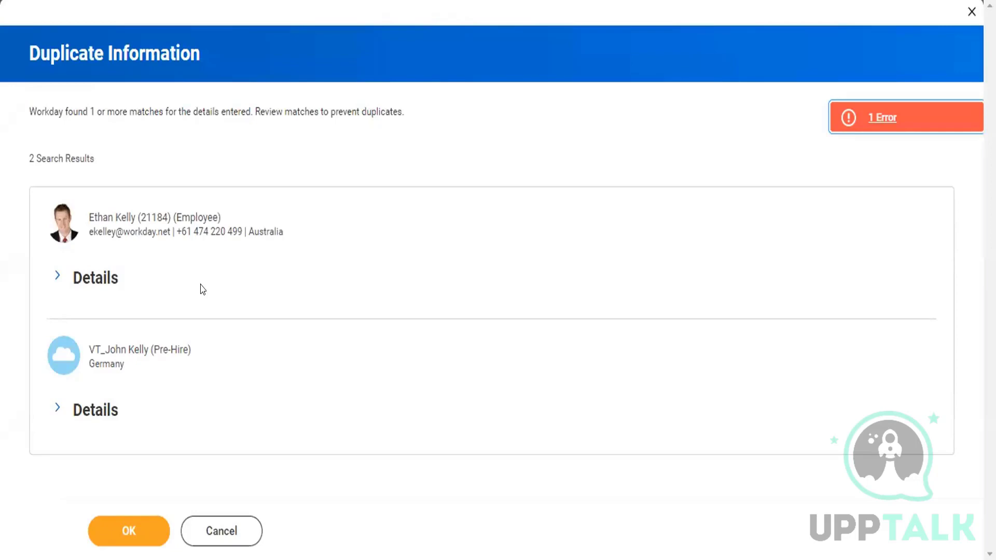
click(214, 532)
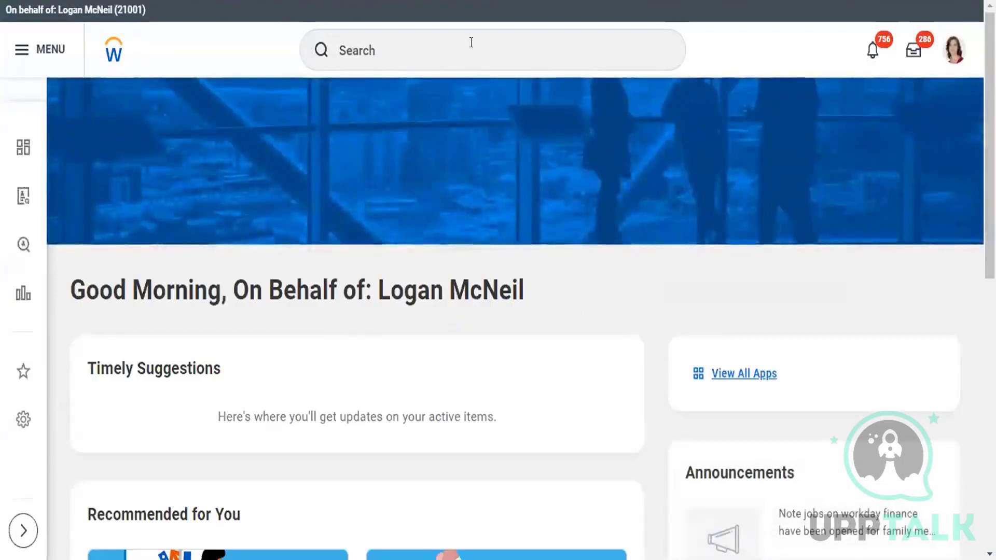
- Search for "edit pros" and open the Edit Prospect task
click(471, 43)
text(edit)
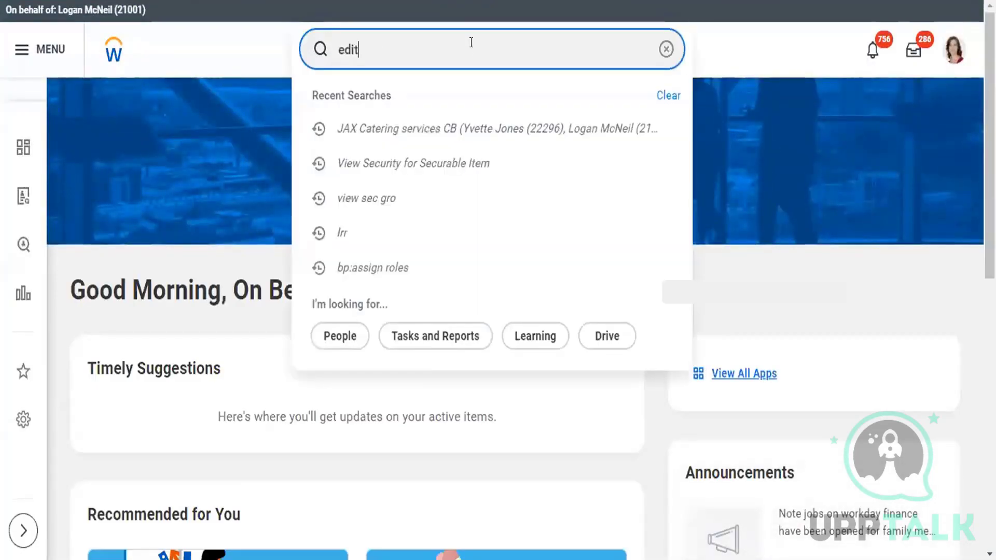
text( p)
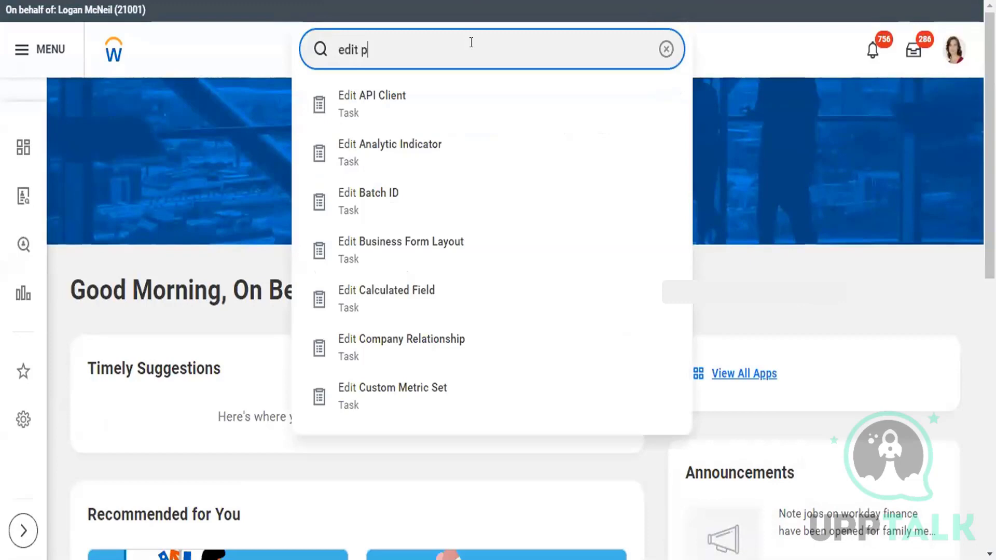
text(ros)
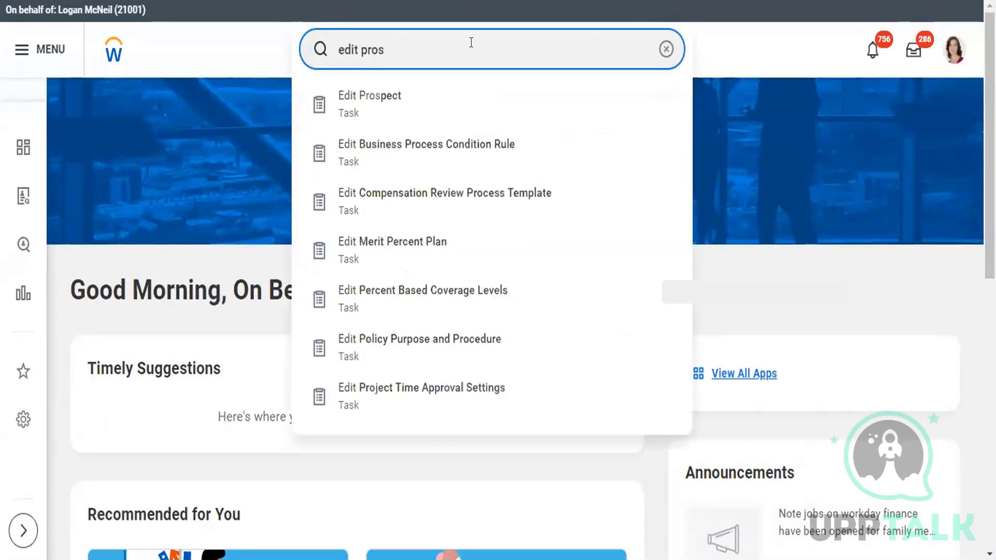
click(414, 93)
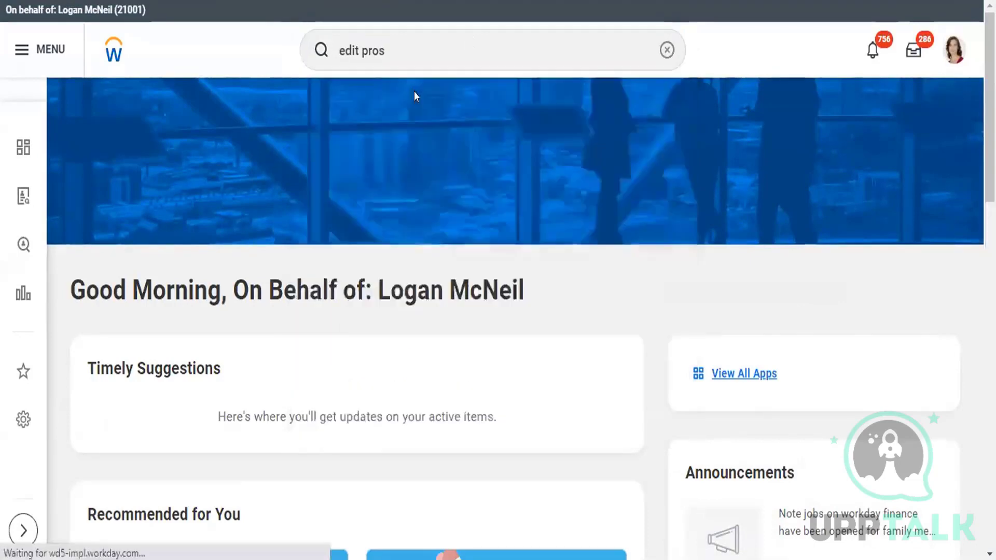
- Look up the prospect by full name in the Edit Prospect dialog, then cancel the task
click(430, 215)
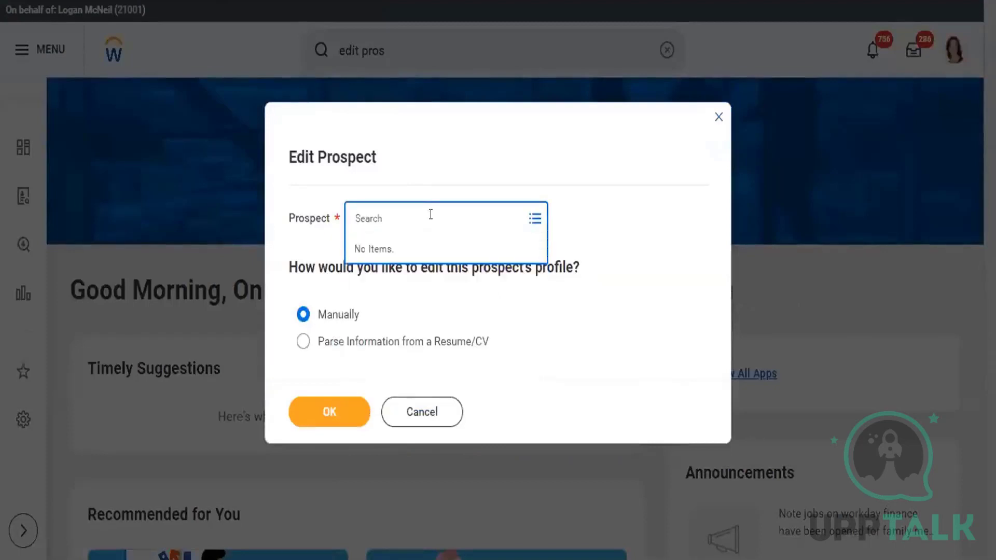
key(Return)
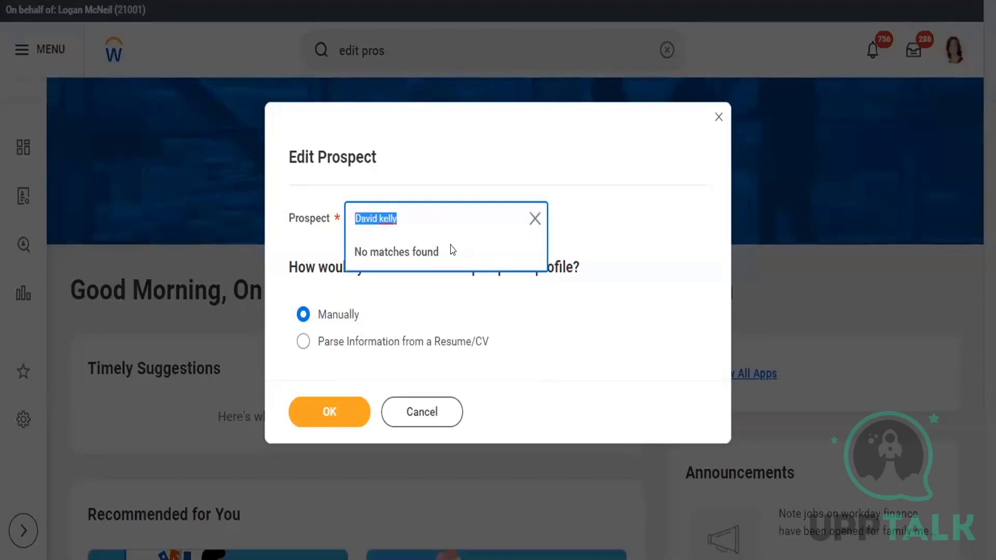
click(423, 413)
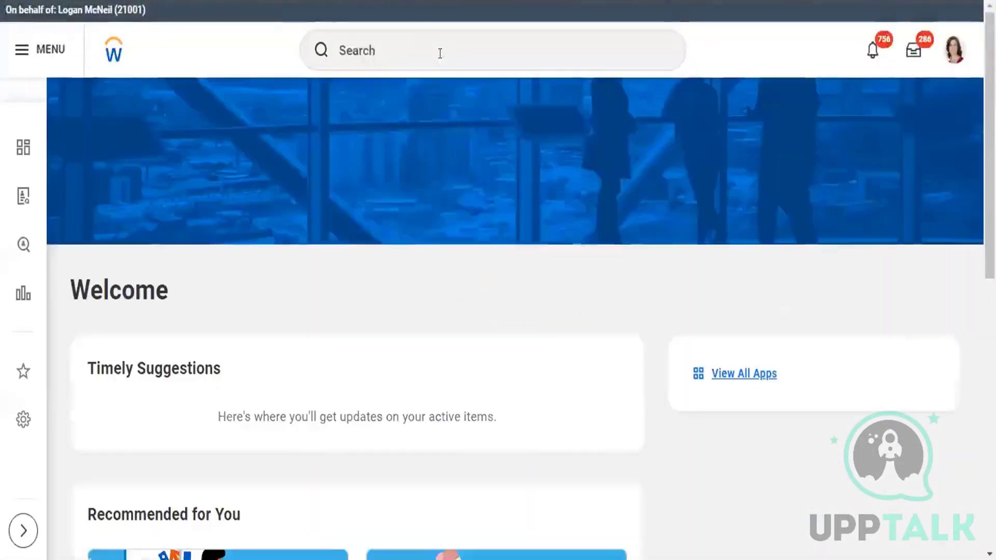
- Search for "create prospec" and open the Create Prospect task
click(440, 53)
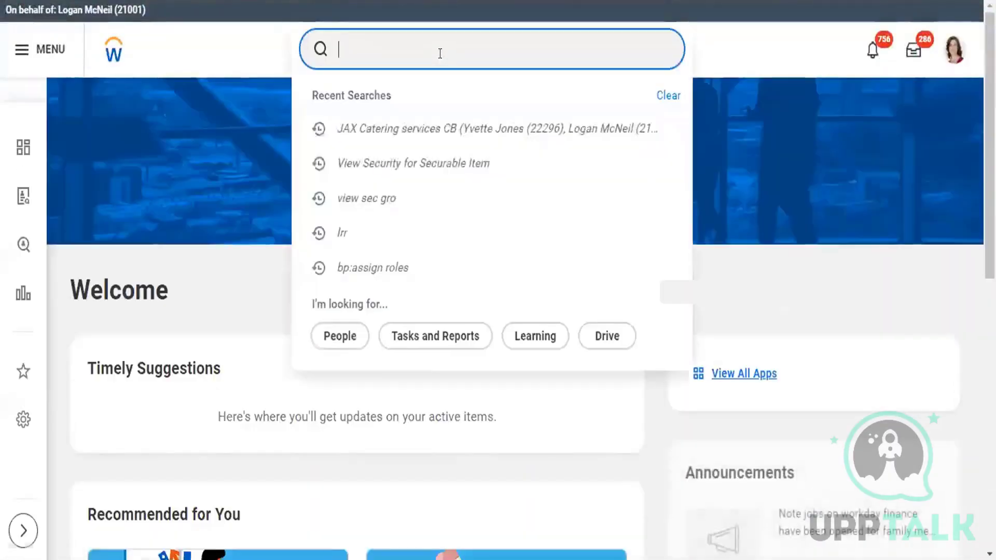
text(create)
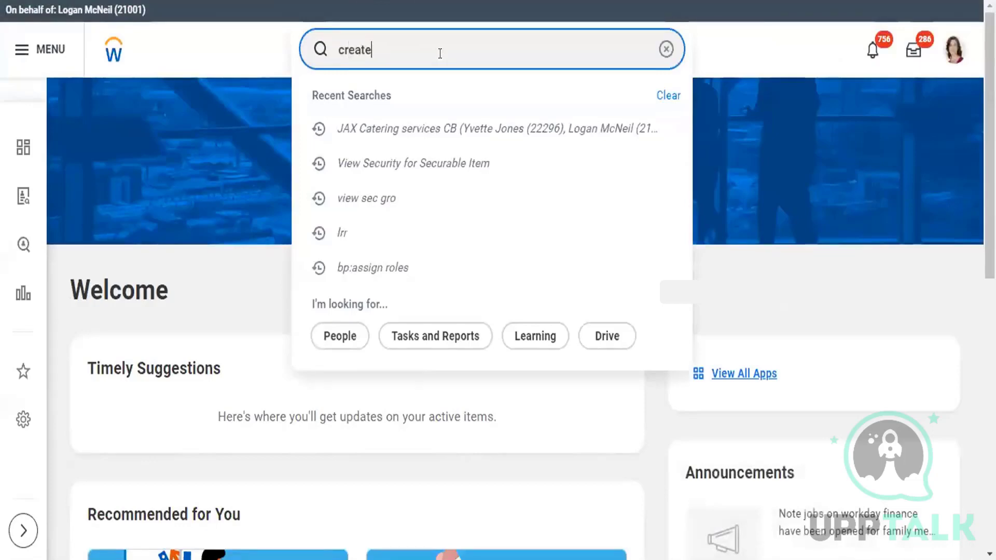
text( prospec)
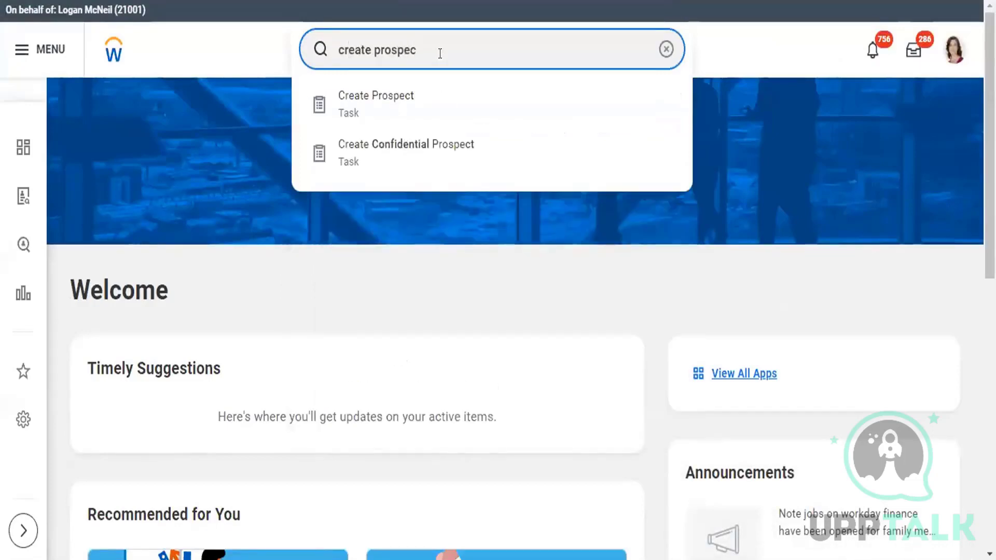
click(380, 106)
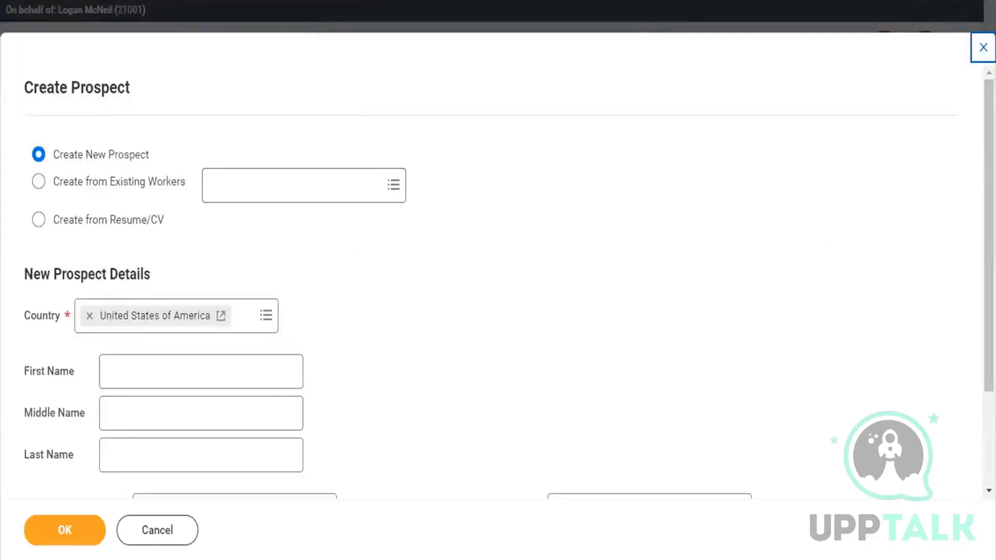
- Enter a first and last name for another prospect in the New Prospect Details
scroll(904, 256, down, 1)
scroll(498, 280, down, 1)
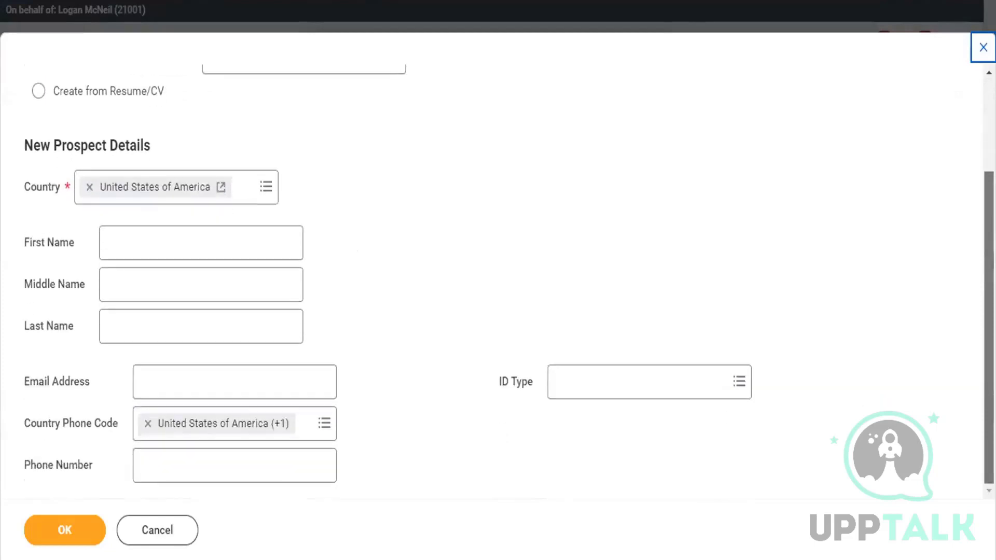
click(217, 238)
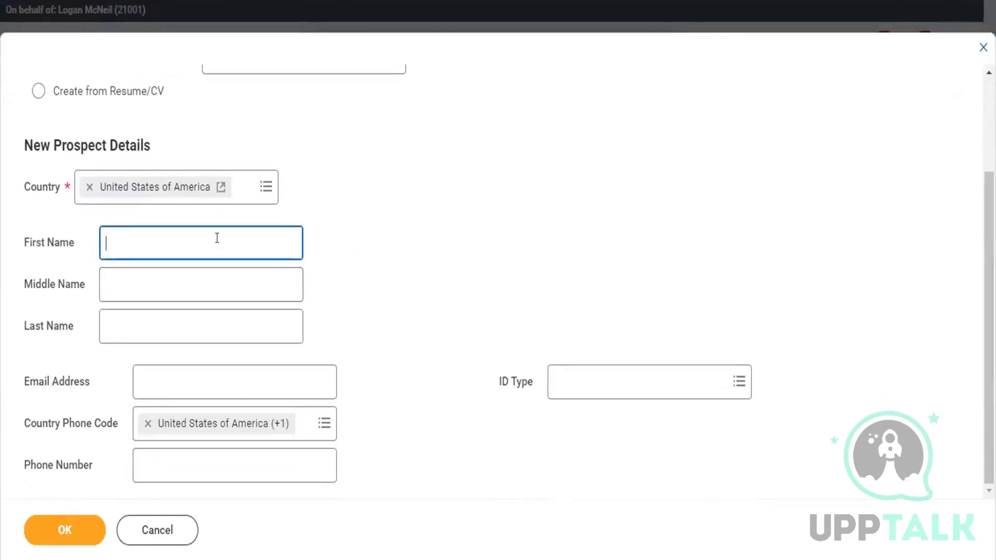
click(173, 334)
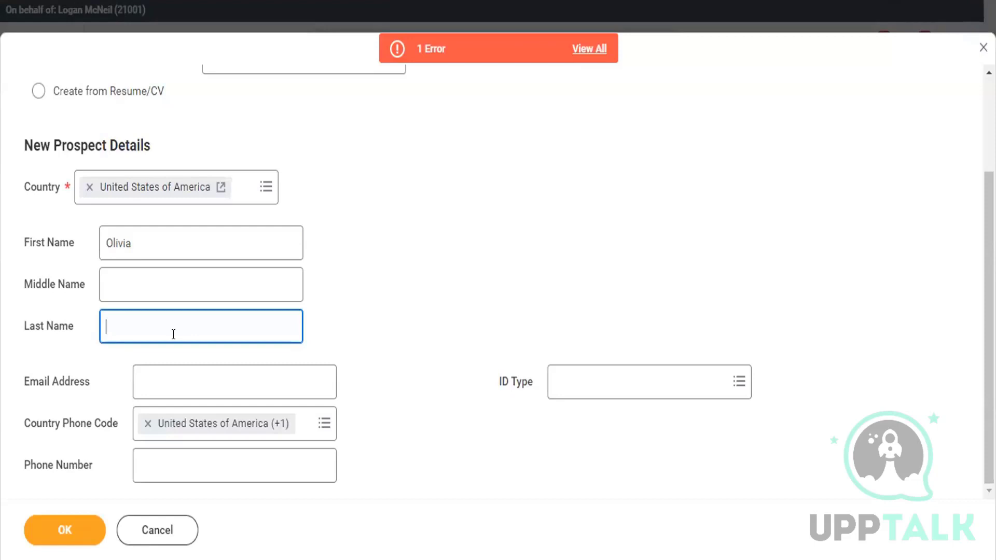
key(Delete)
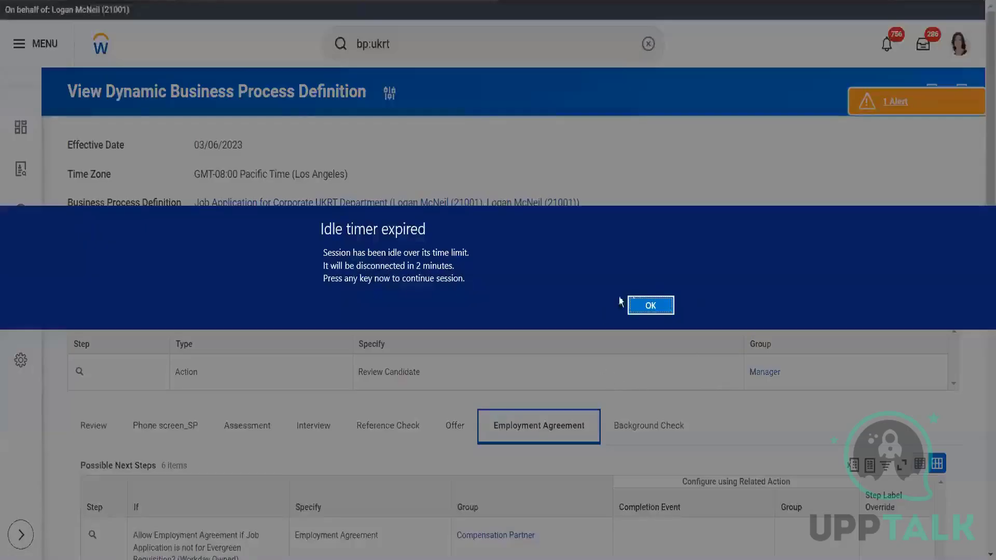
- Continue the idle session without restoring the recovered one, then search for "create prospec" and reopen the Create Prospect task
click(649, 305)
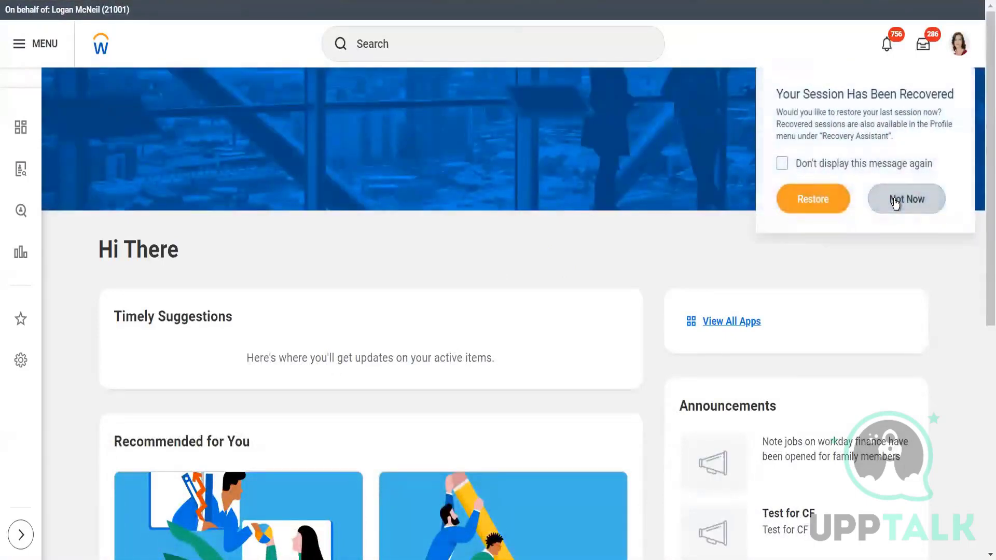
click(896, 202)
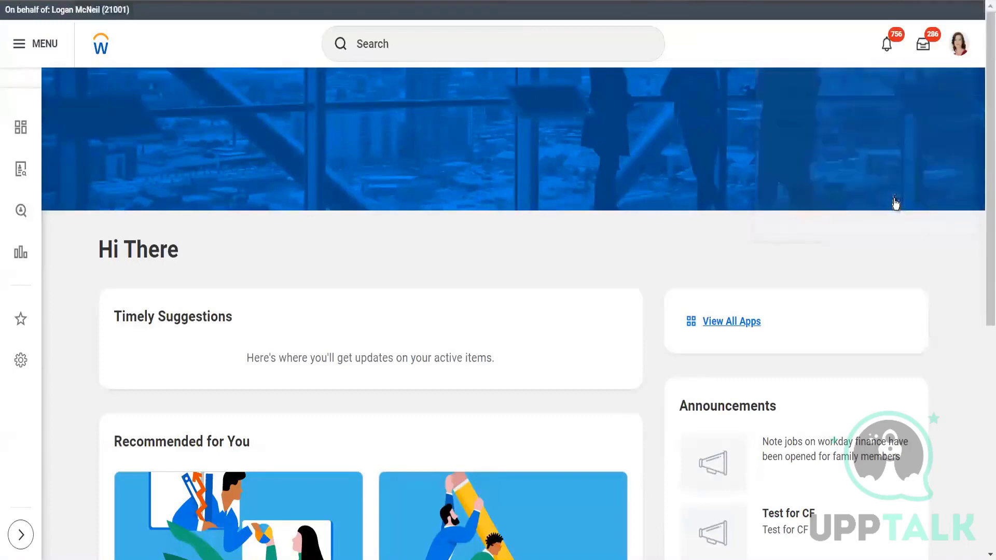
click(484, 44)
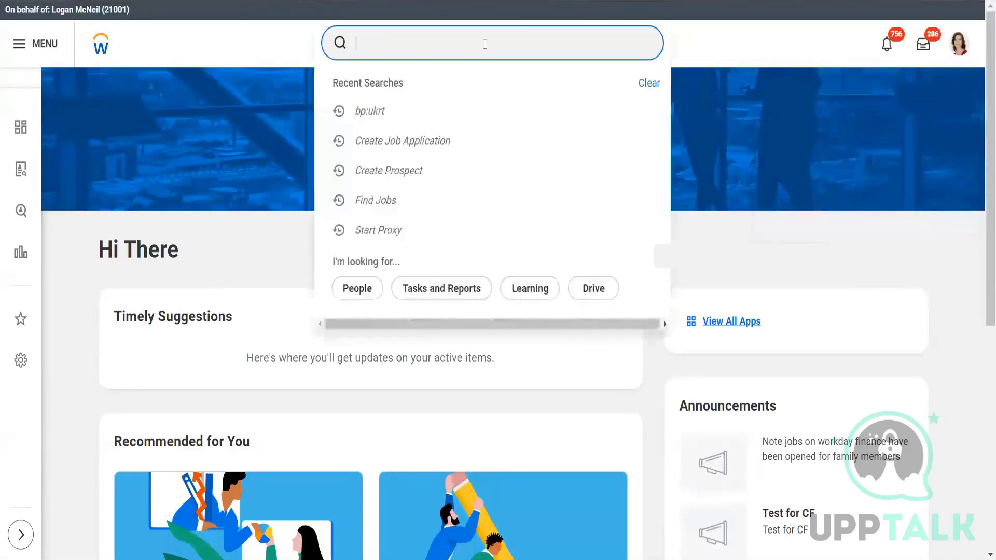
text(create prospec)
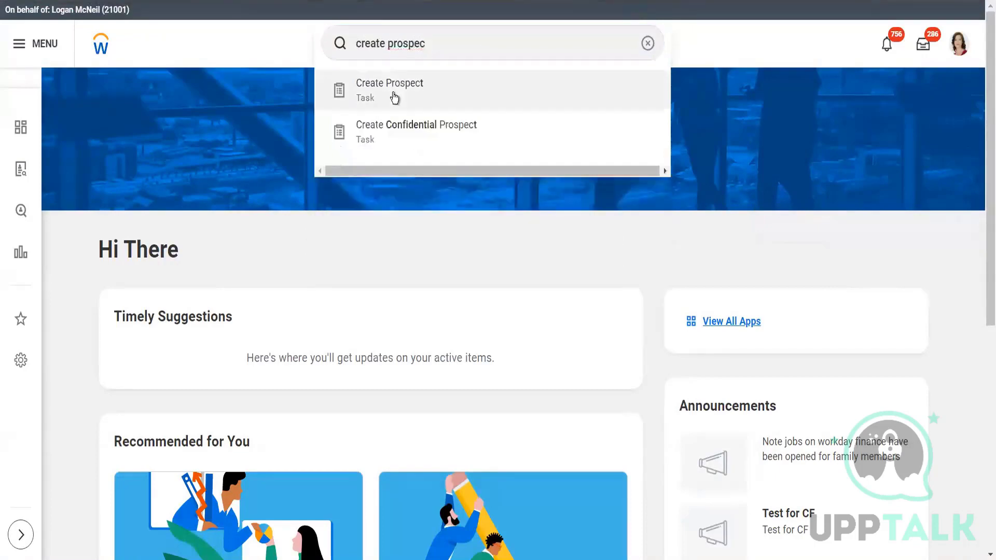
click(394, 96)
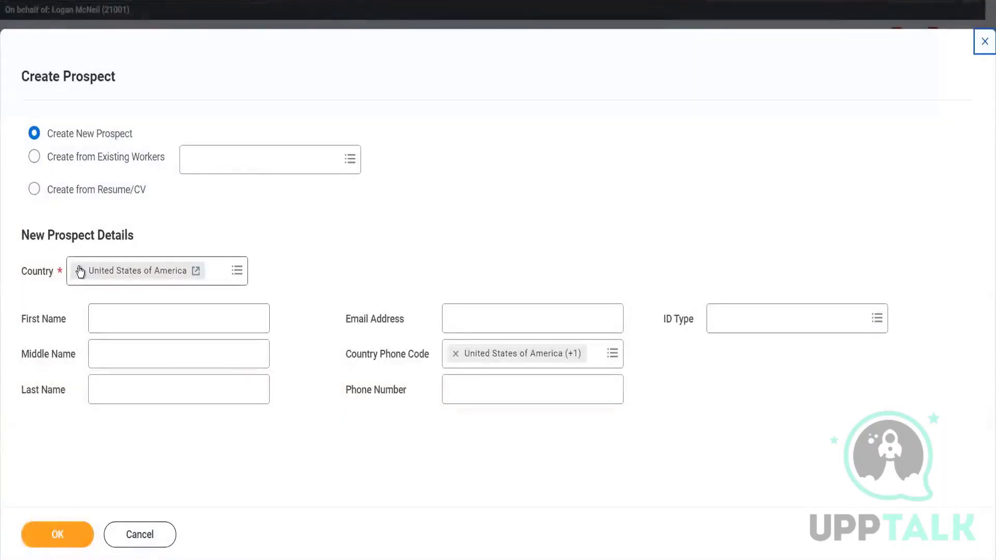
- Change the new prospect's country to India and enter the given name, family name, phone number and email address
click(79, 270)
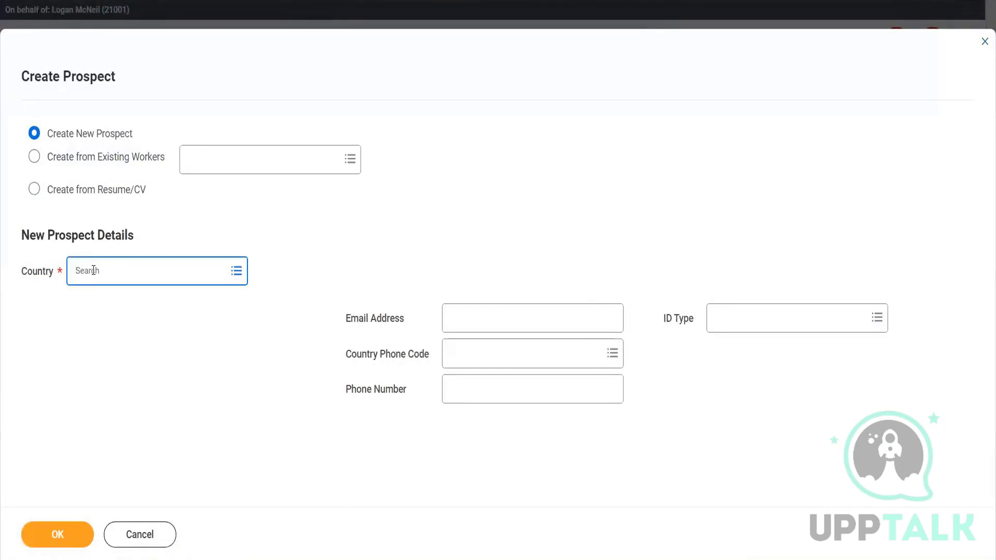
text(India)
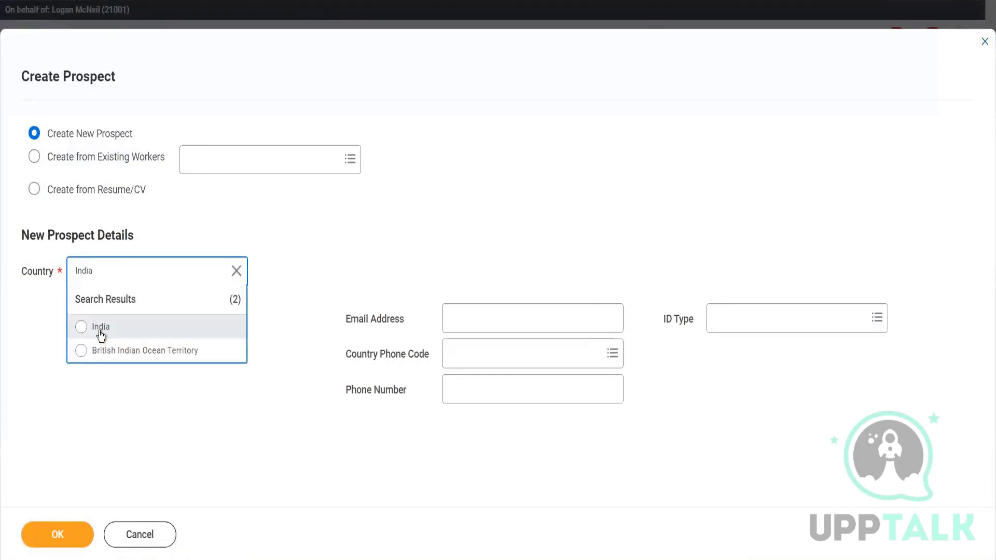
click(100, 328)
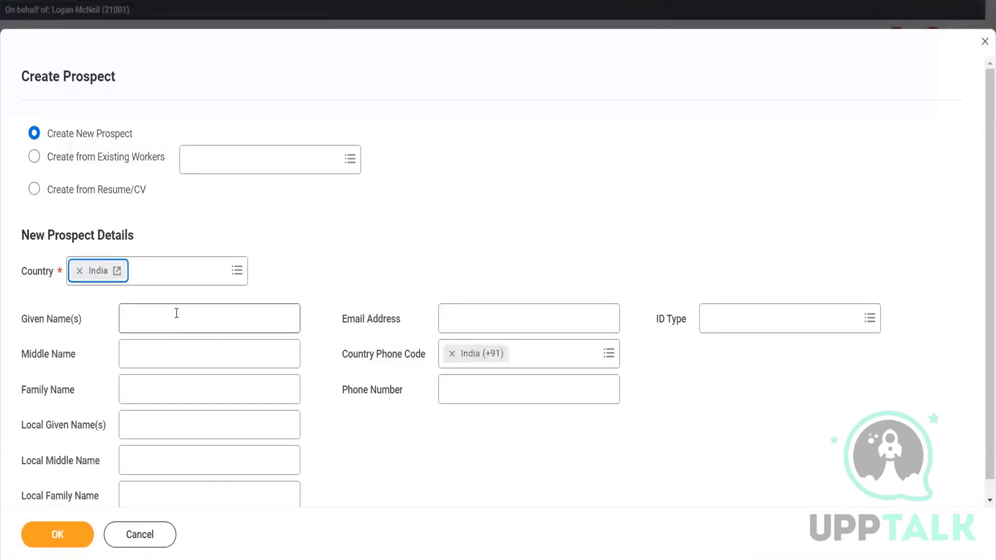
click(177, 313)
text(Shruti)
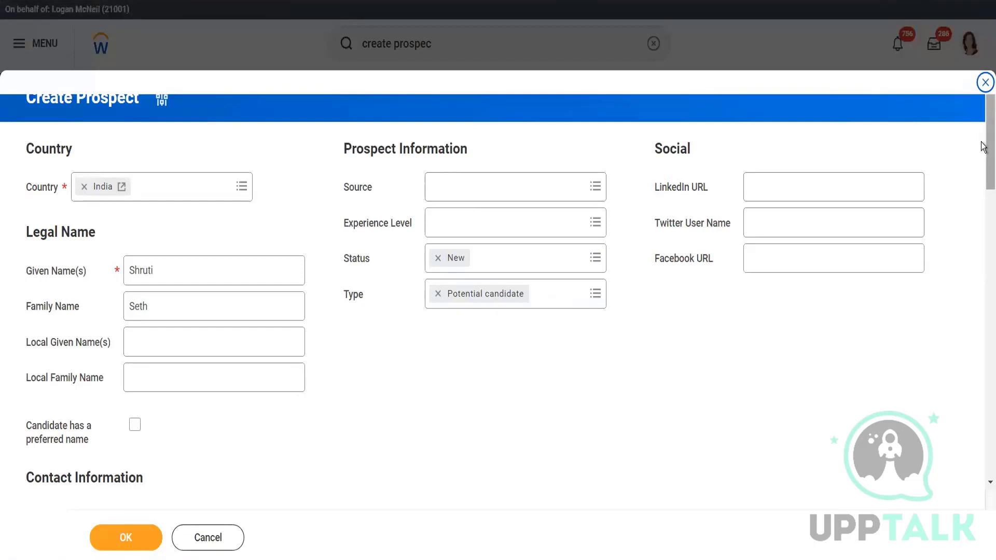
- Submit the full Create Prospect form, fill in the required Phone Device Type with Mobile and submit it again
drag(983, 146, 975, 504)
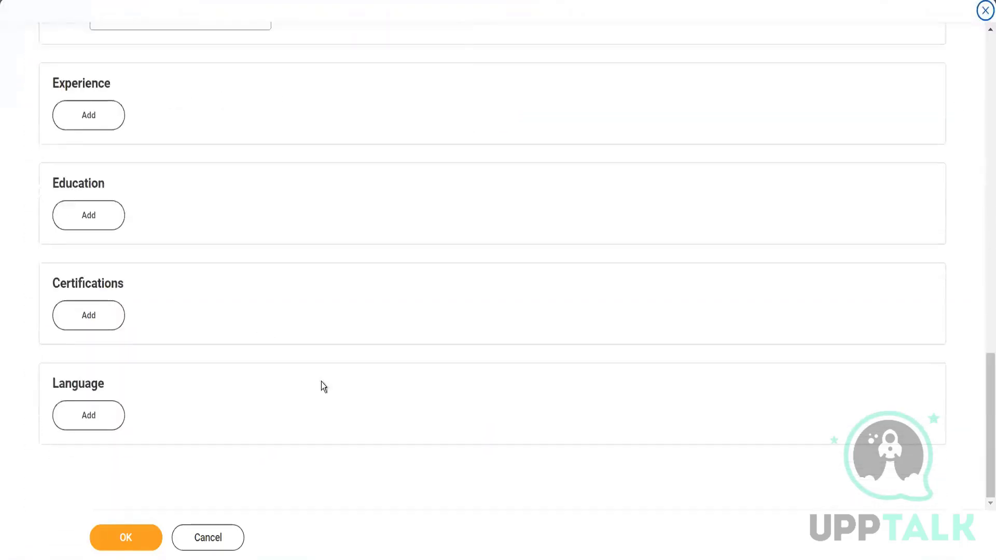
click(123, 541)
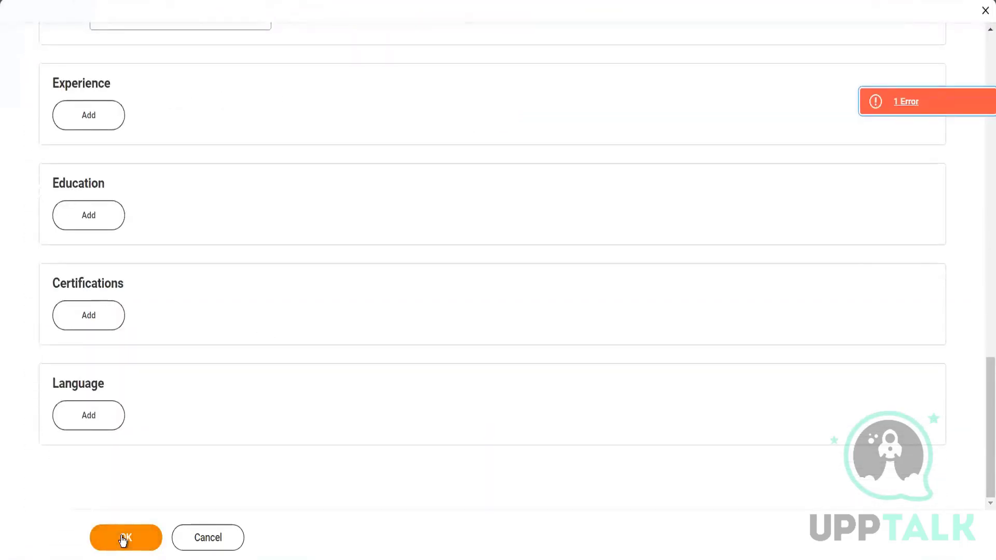
drag(984, 405, 982, 117)
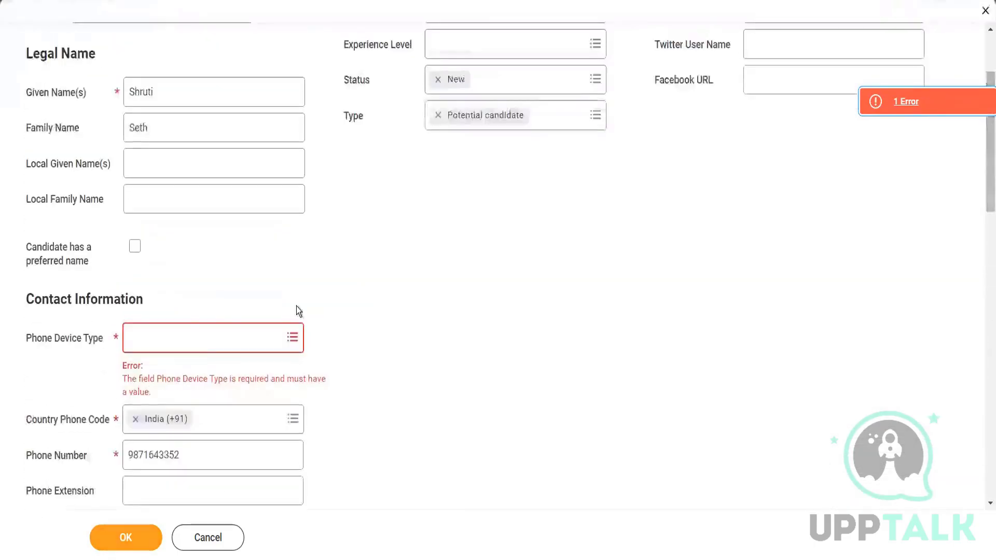
click(192, 347)
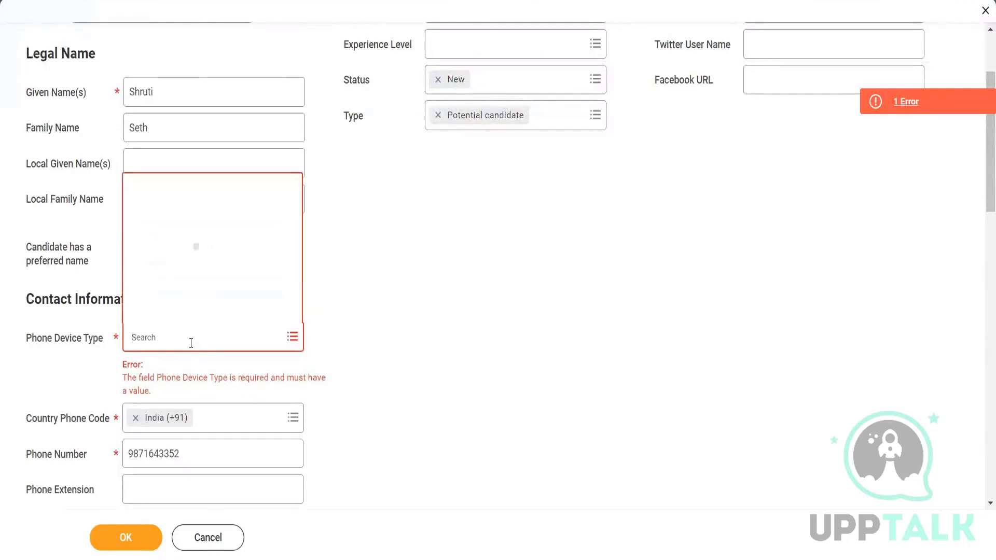
text(mobi)
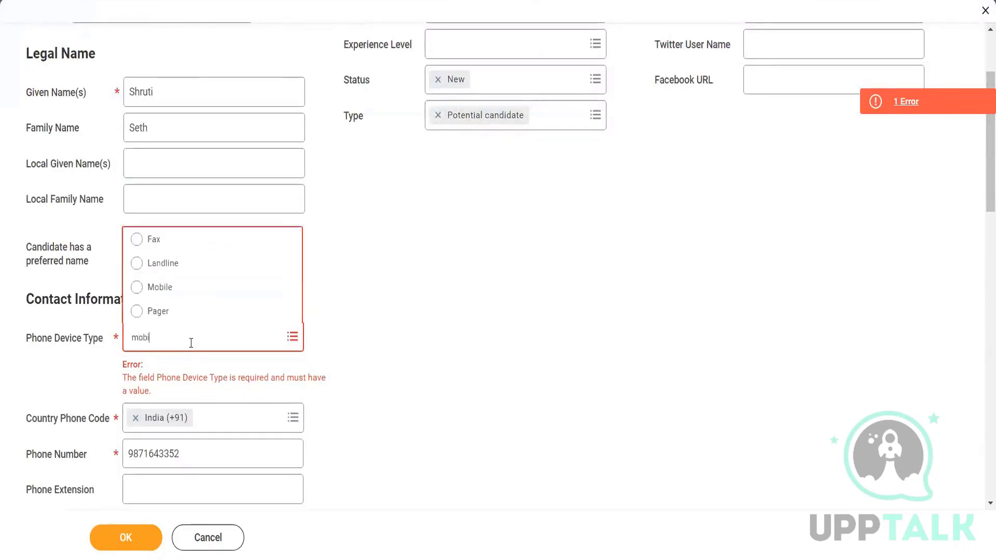
text(le)
key(Return)
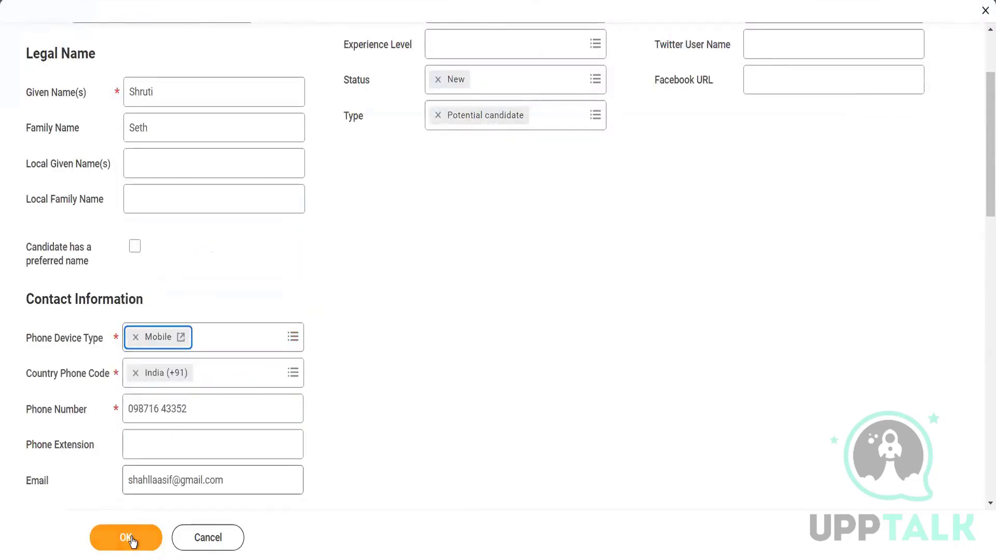
click(132, 539)
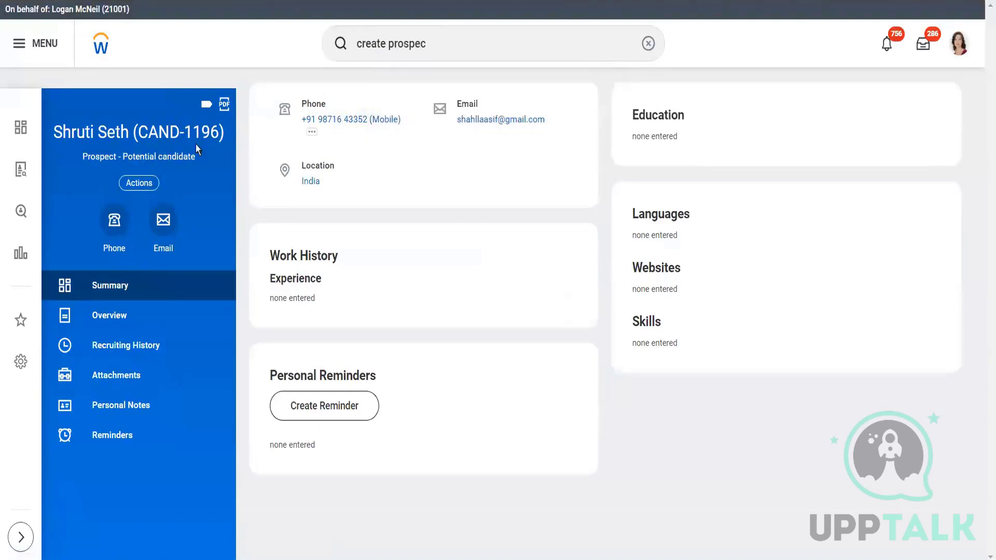
- Search for "create job applicati" and open the Create Job Application task
click(486, 43)
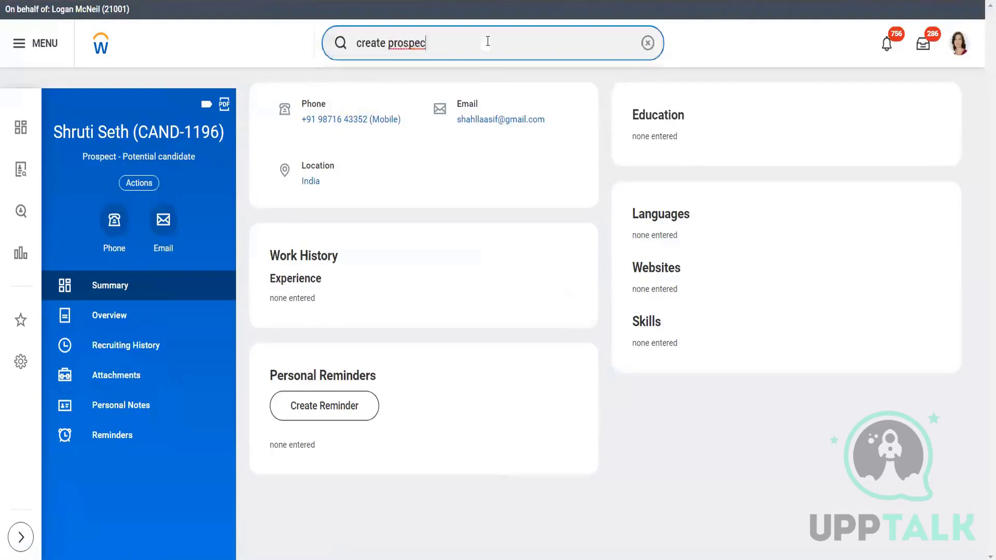
key(BackSpace)
key(BackSpace)
key(BackSpace)
key(BackSpace)
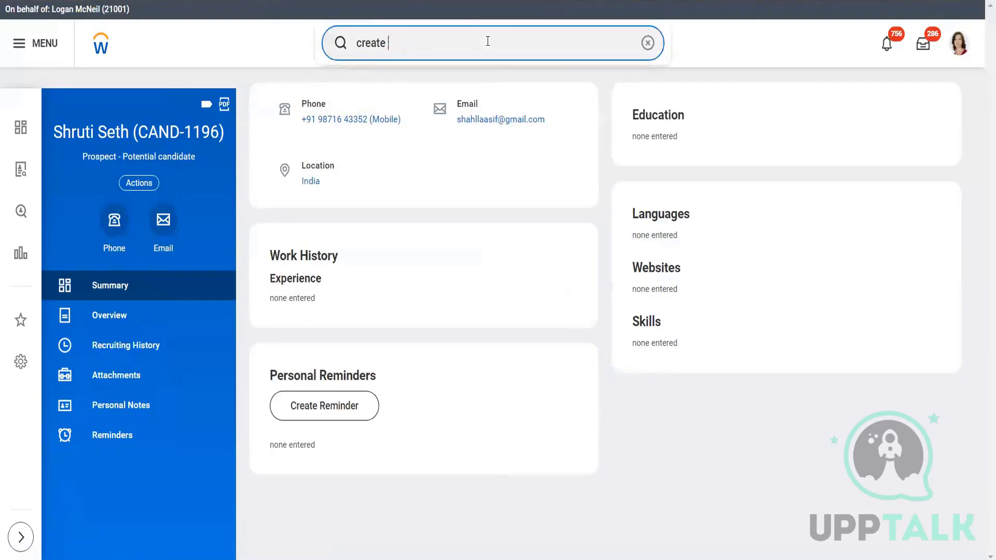
text(job applicati)
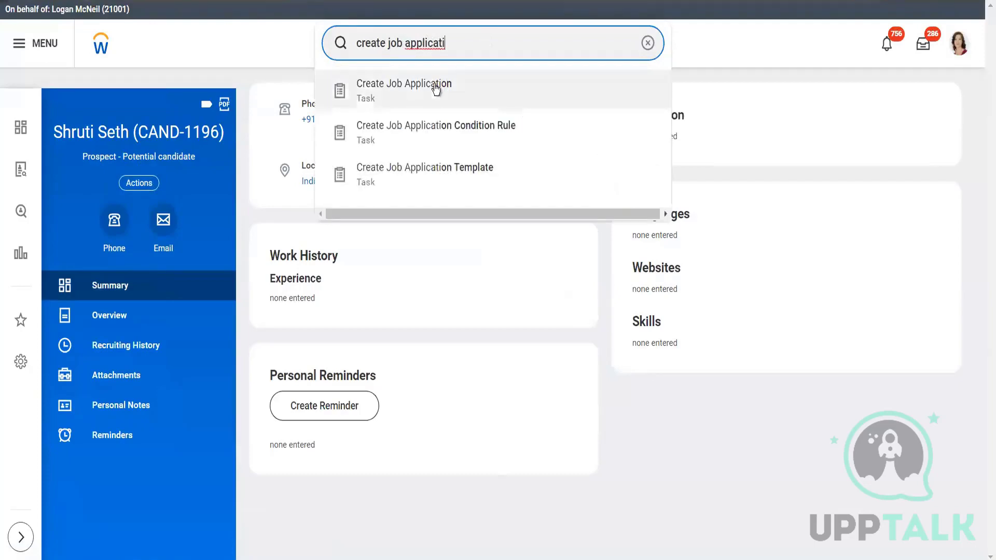
click(434, 85)
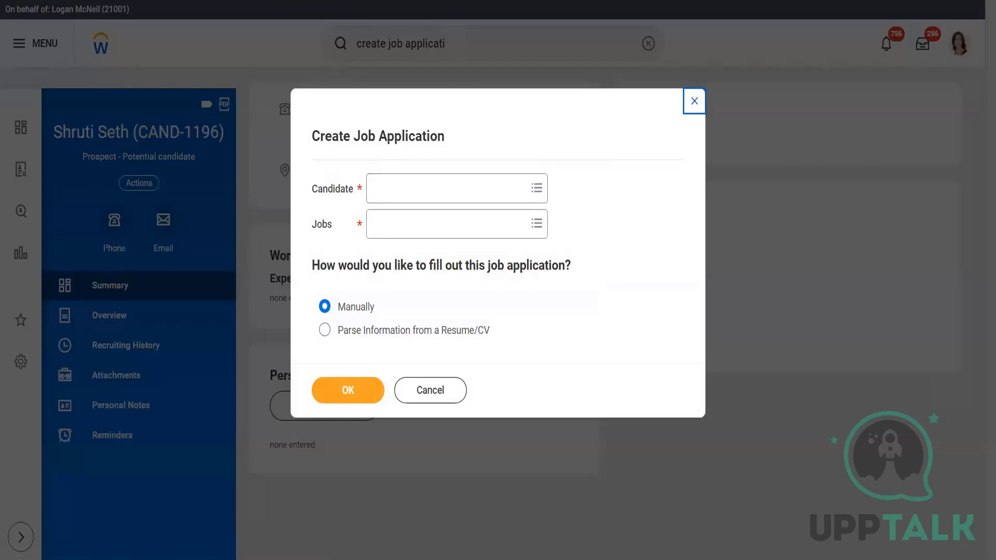
- Duplicate the browser tab and cancel the Create Job Application dialog in the copy
right_click(236, 0)
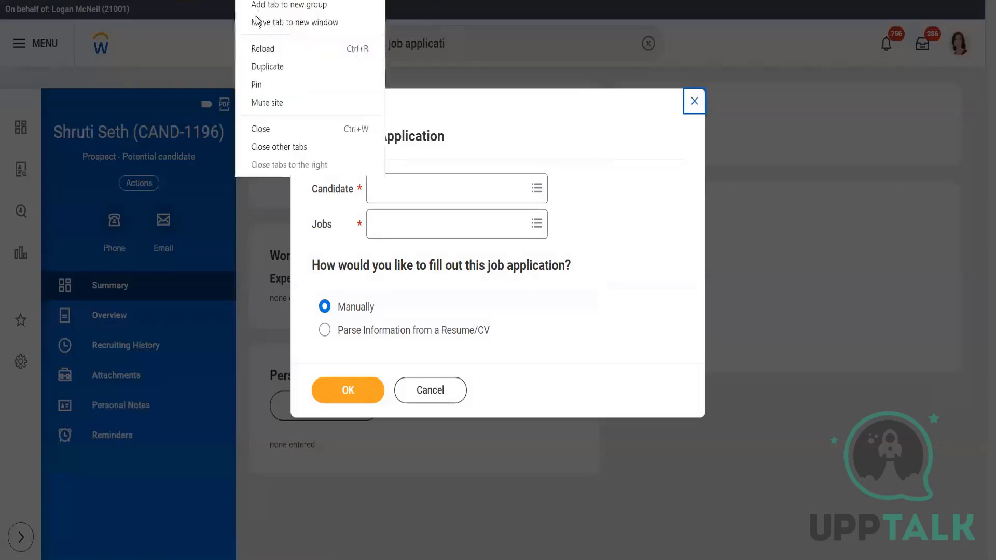
click(269, 67)
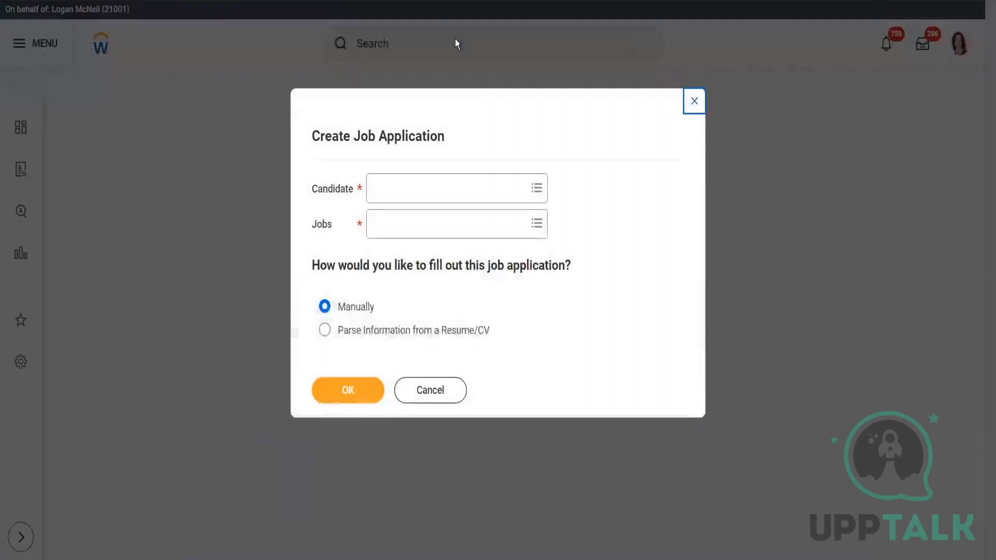
click(430, 389)
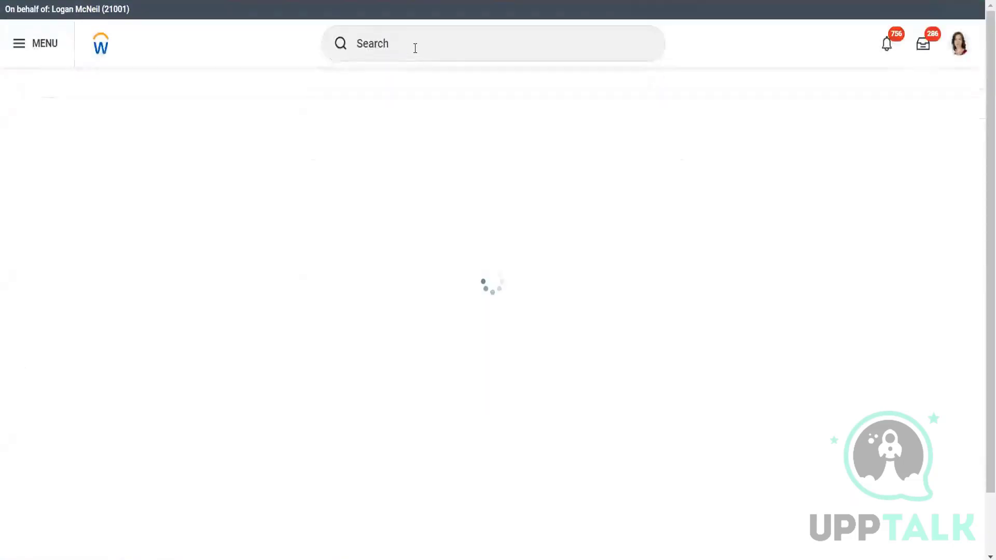
- Search for "bp:alpha" and open the Job Application business process definition for Alpha Sup Org Department
click(415, 48)
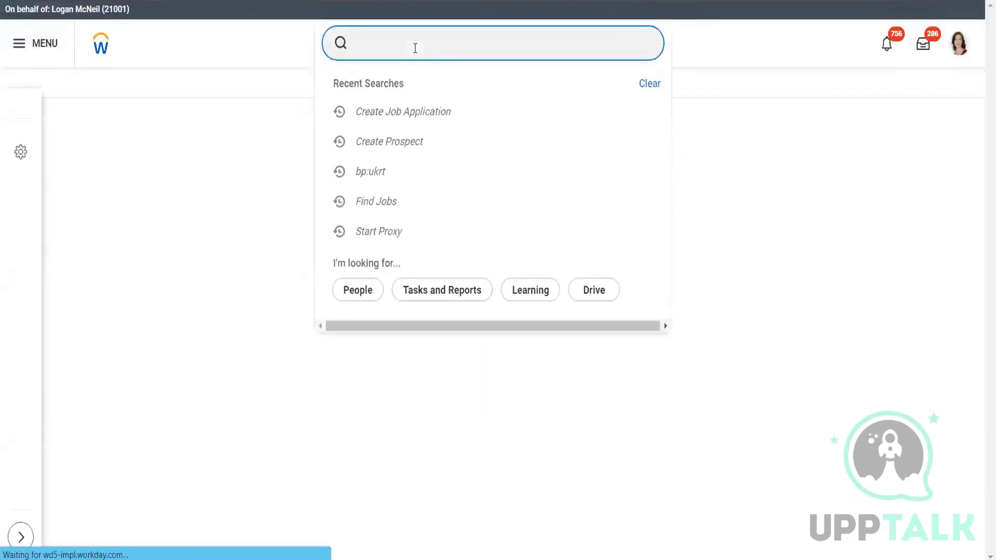
text(bp)
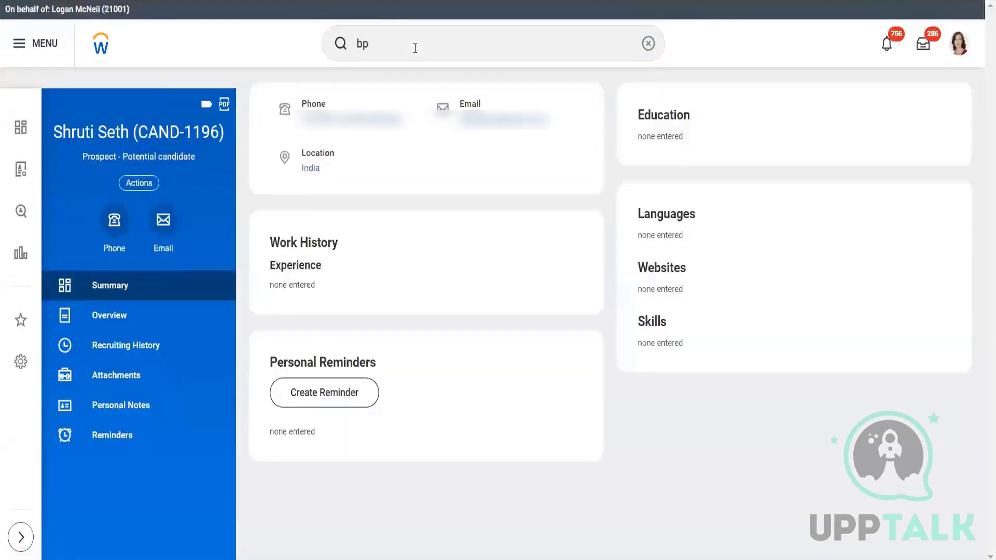
click(369, 44)
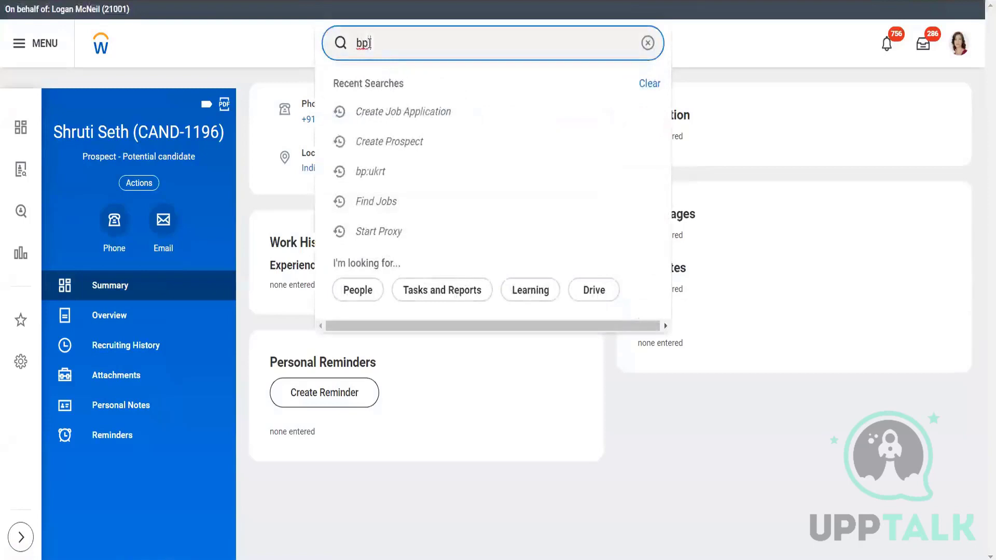
text(:alpha)
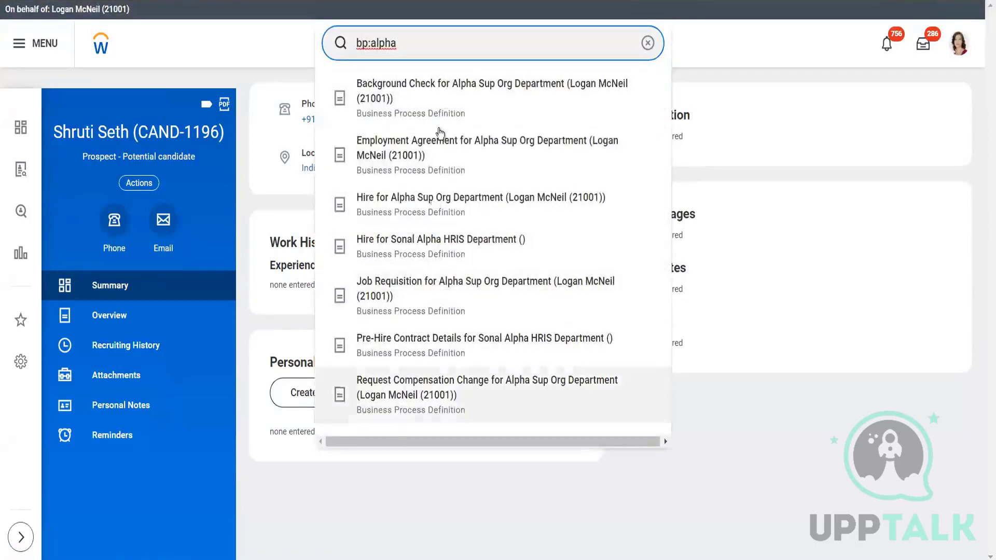
key(Return)
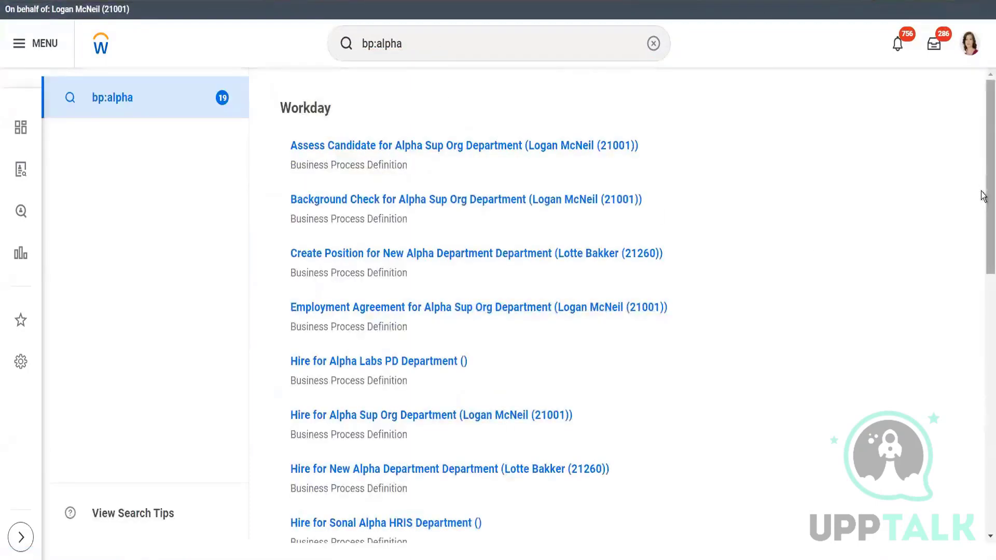
drag(984, 209, 982, 336)
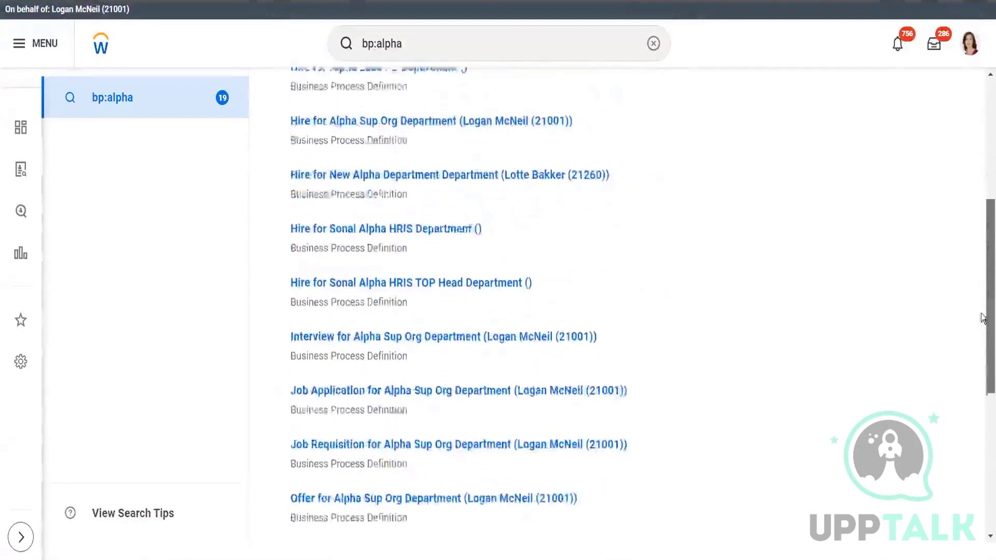
click(493, 388)
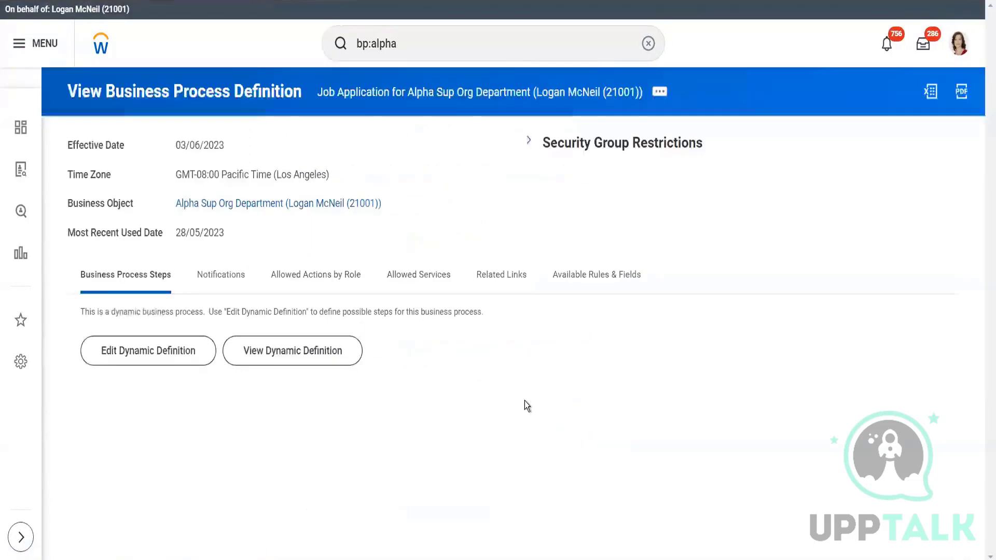
- View the dynamic definition of the Job Application process and examine its initial step and possible next steps under Review
click(291, 354)
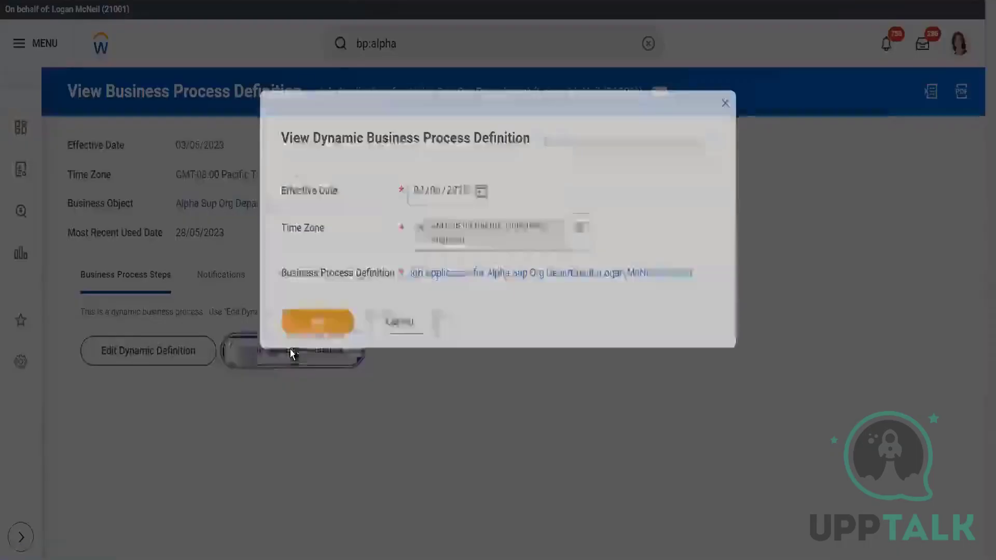
click(318, 323)
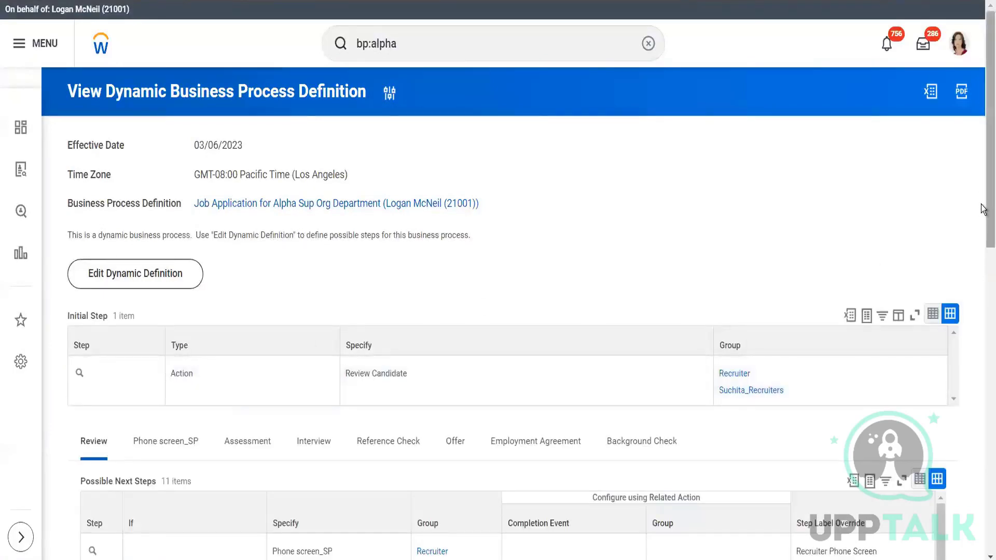
drag(986, 204, 985, 165)
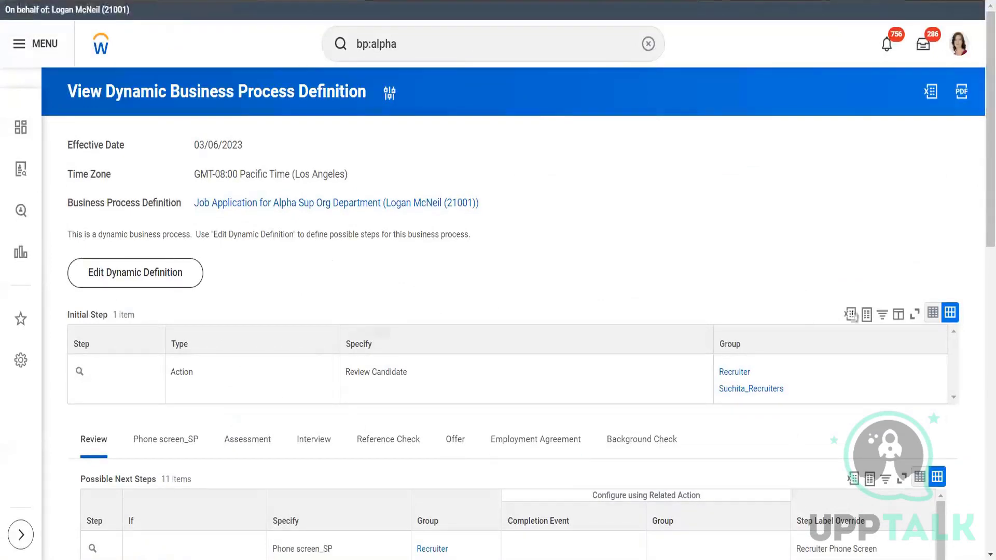
scroll(983, 174, down, 15)
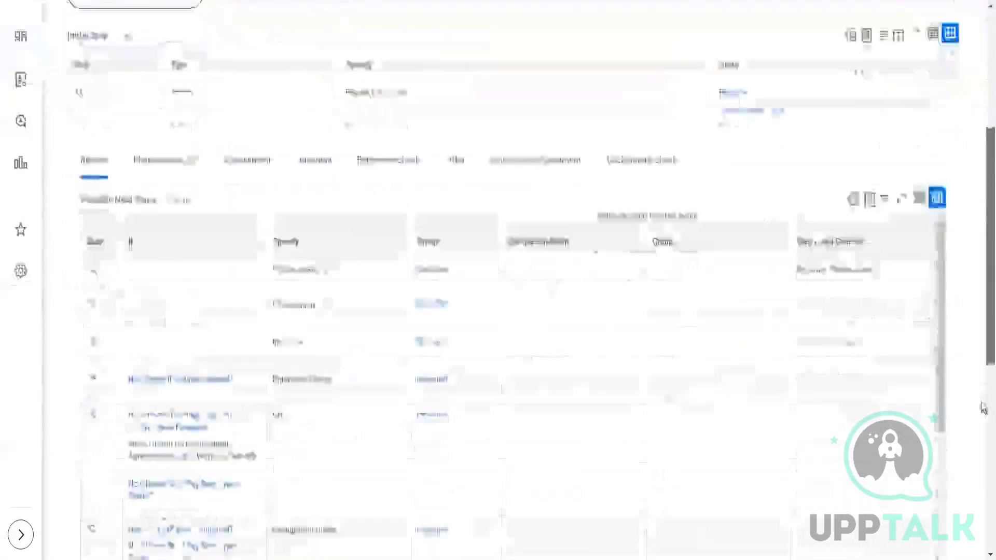
scroll(982, 224, up, 10)
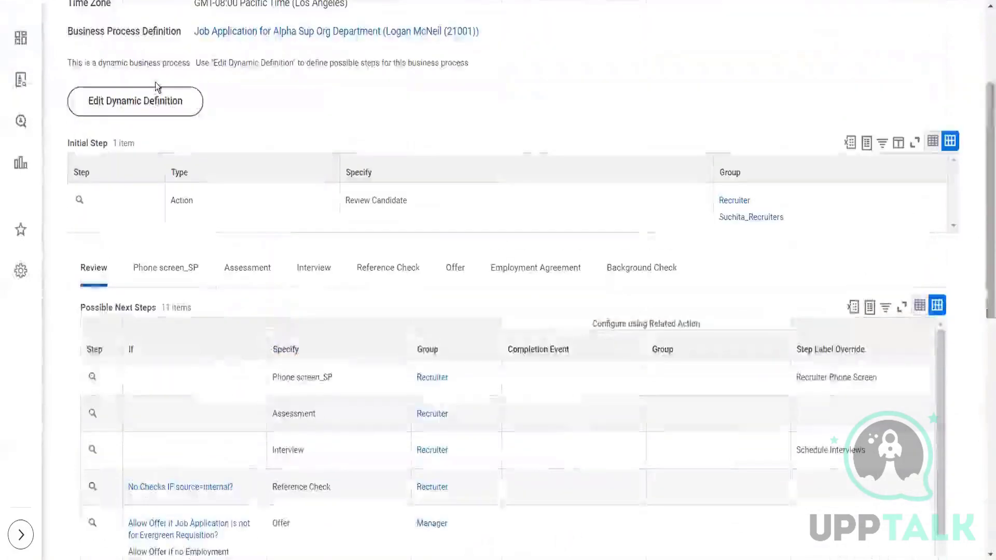
scroll(498, 280, up, 4)
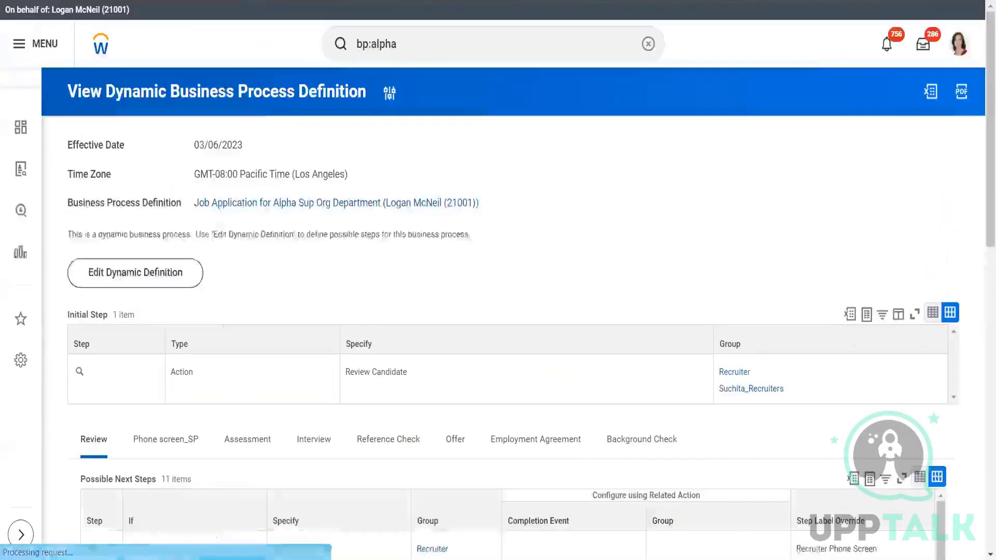
- Return to the "bp:alpha" results and reopen the Job Application definition for Alpha Sup Org Department
key(alt+Left)
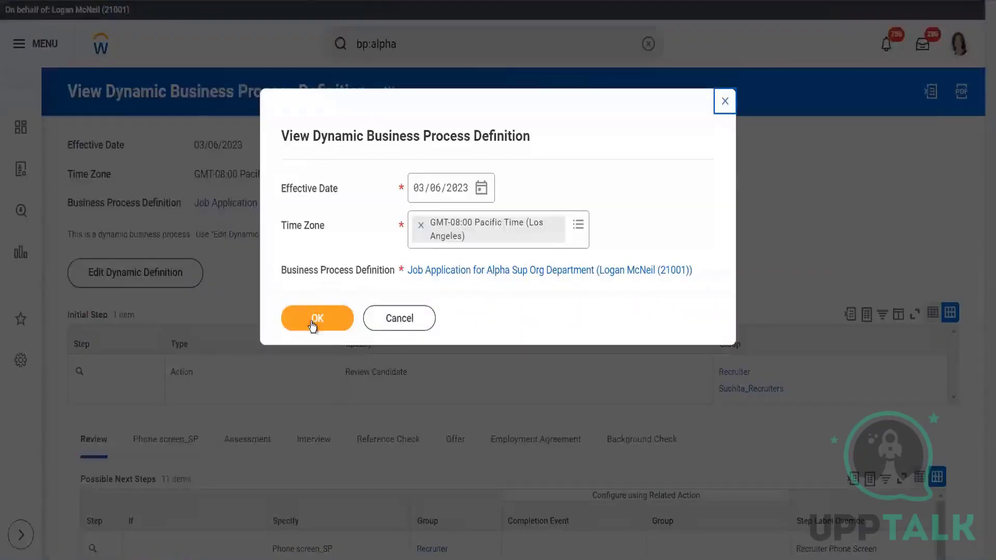
click(315, 320)
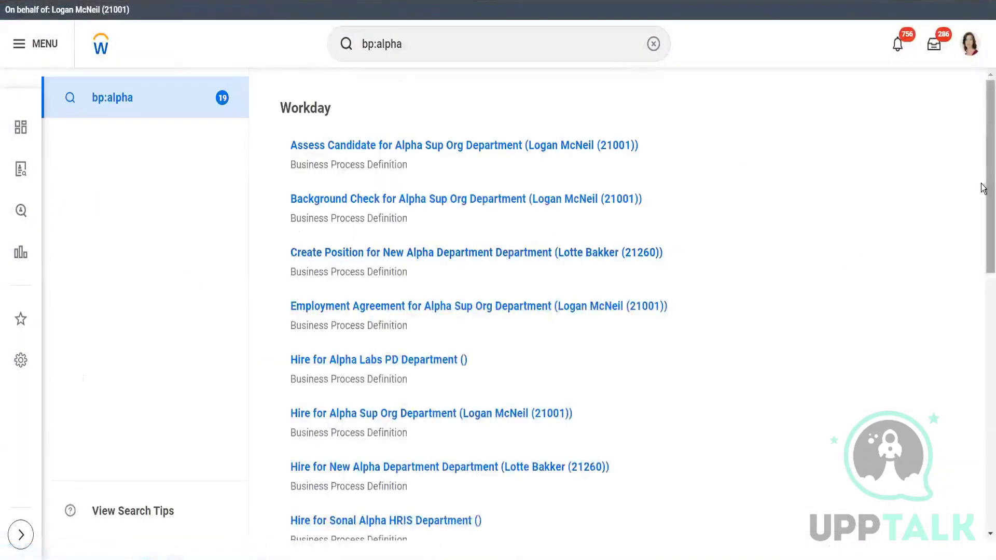
drag(983, 189, 980, 332)
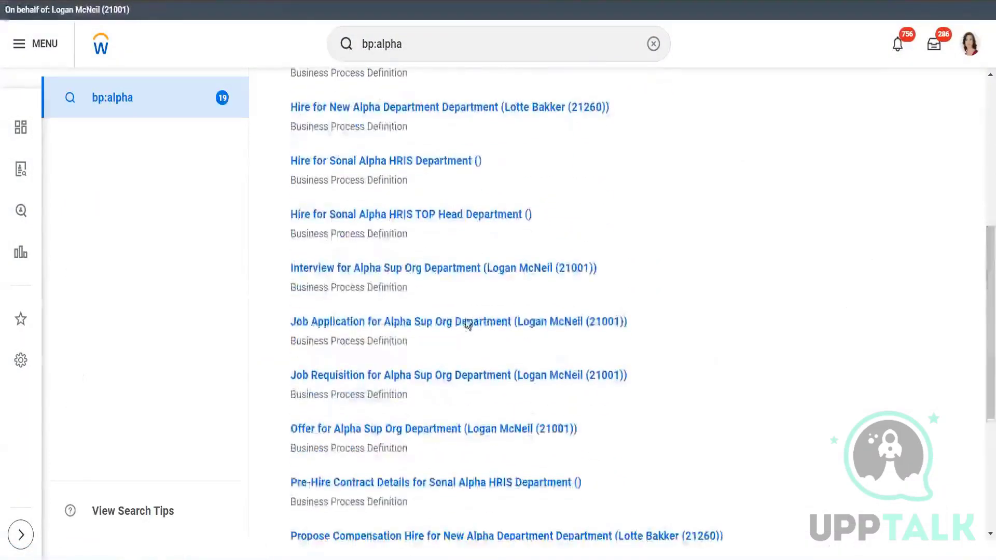
click(467, 323)
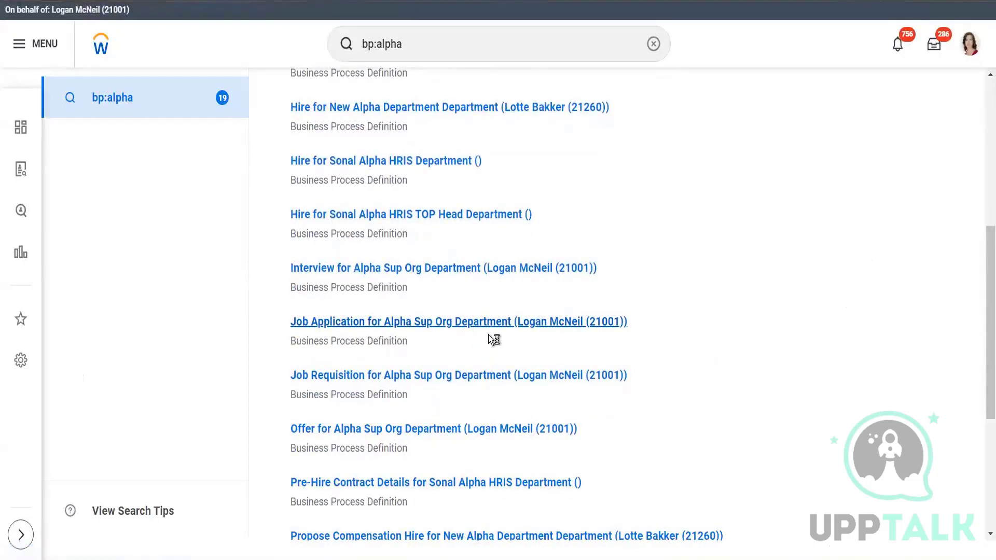
- Examine the Job Application process's system and custom notifications, including triggers, subjects and body text
click(212, 279)
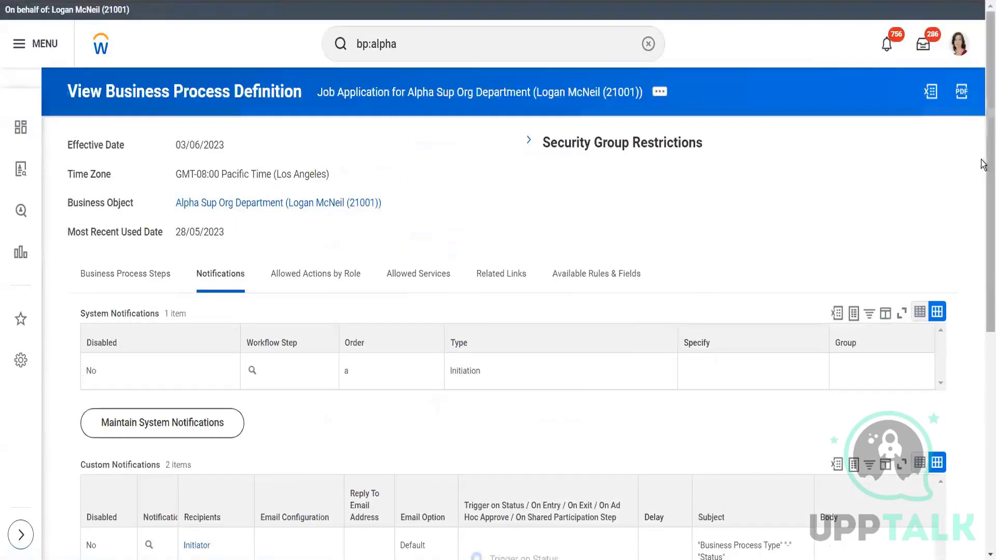
scroll(983, 335, down, 3)
scroll(983, 334, down, 2)
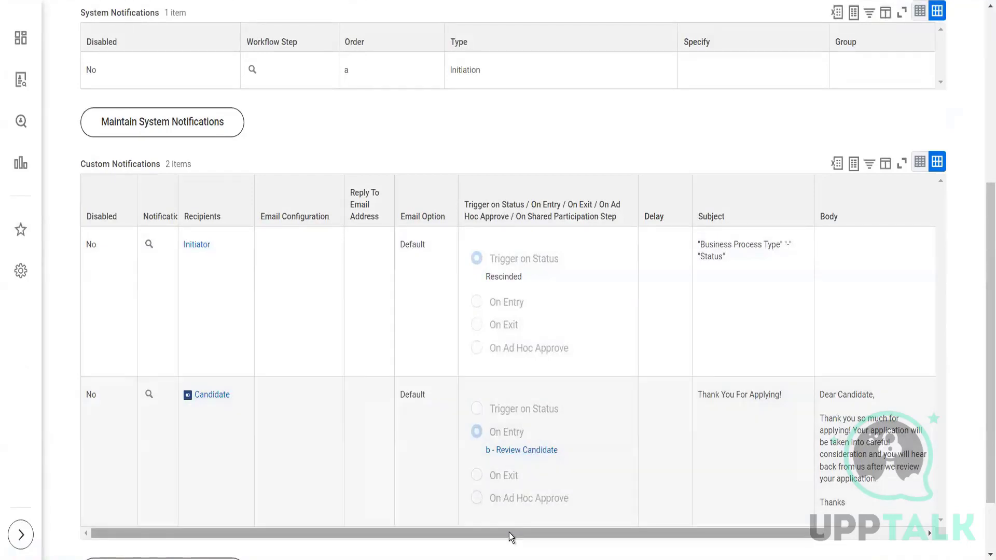
drag(600, 529, 692, 525)
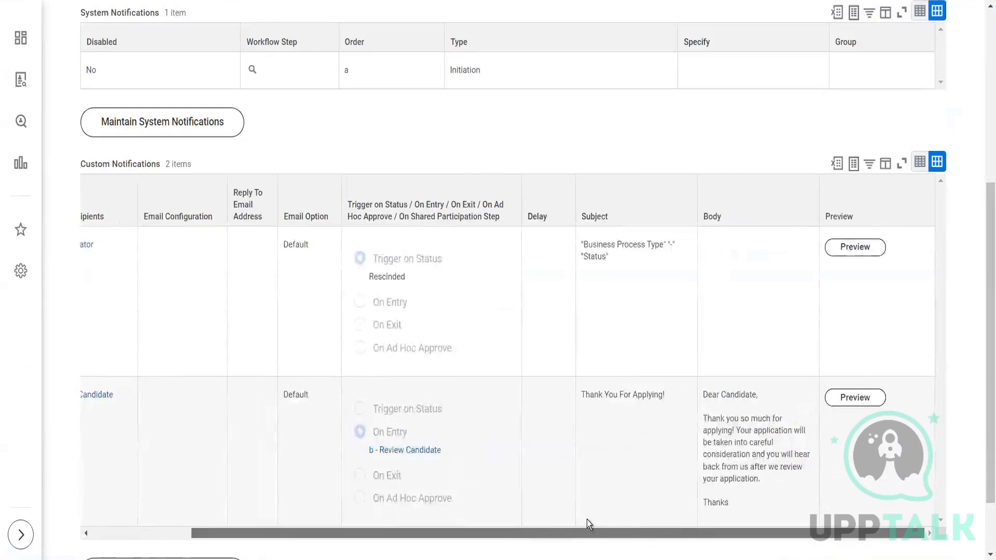
drag(622, 532, 269, 538)
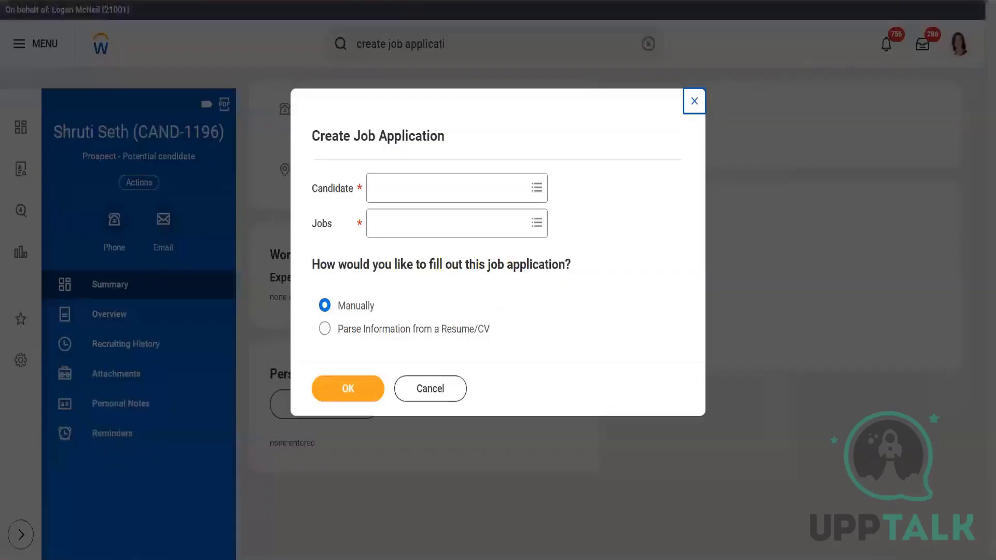
- In the original tab's Create Job Application dialog, search for the new prospect by full name and select them as the candidate
click(449, 183)
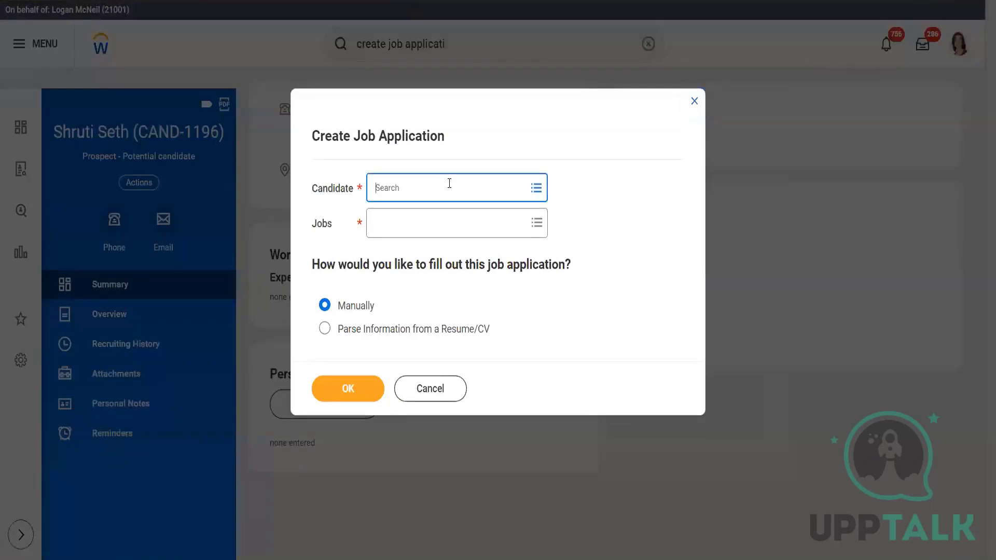
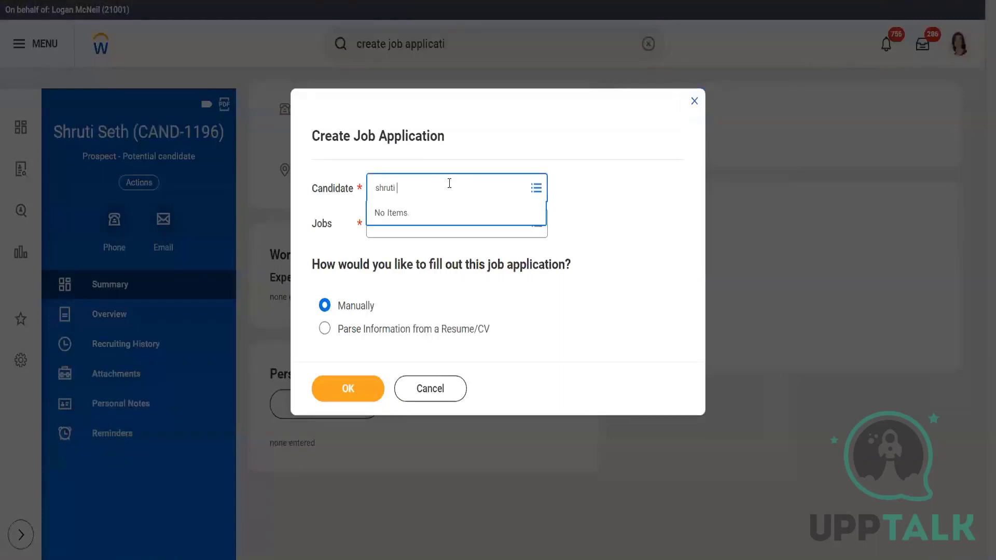
key(Return)
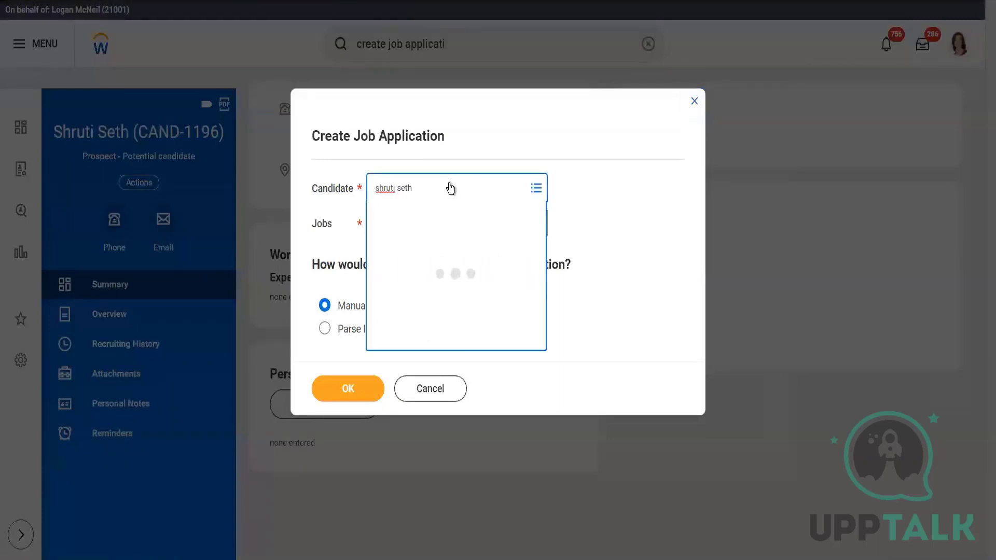
- Choose job R-01240 Director (macys-manager) with manual entry and continue to the full job application form
click(421, 225)
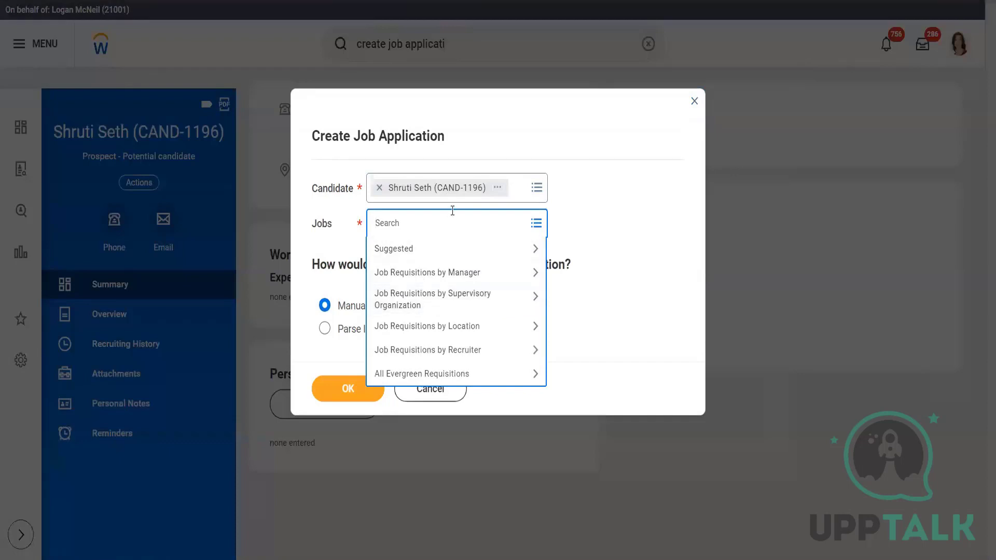
text(r)
text(-01240)
key(Return)
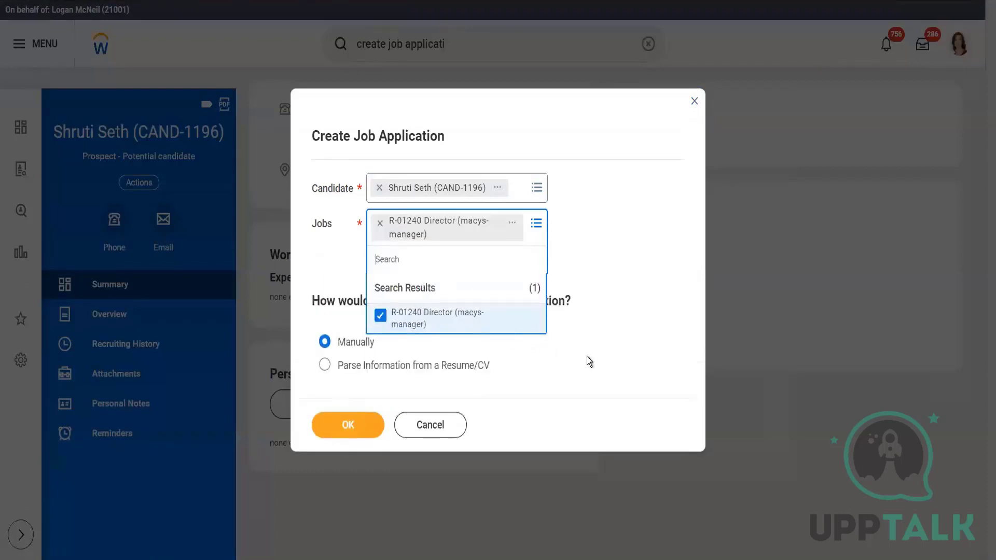
click(586, 357)
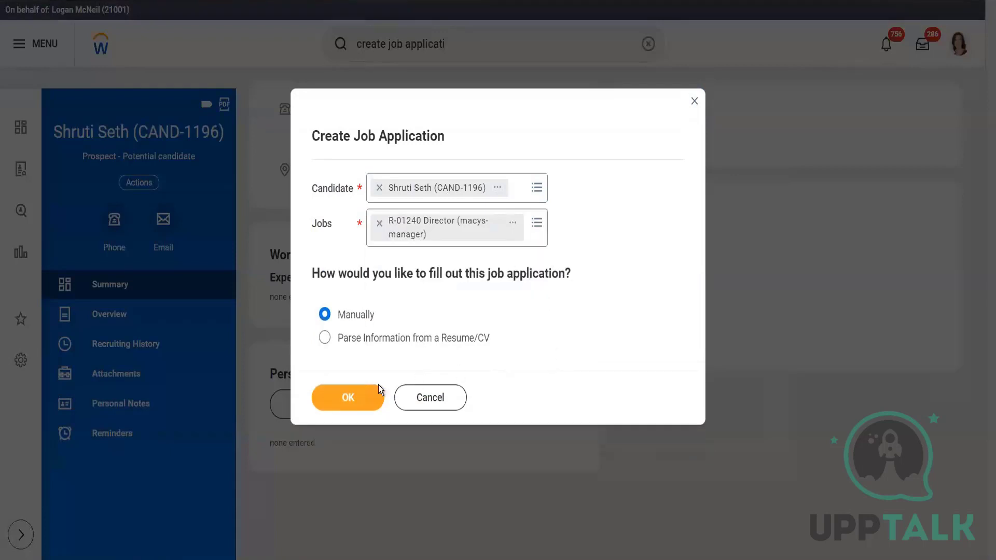
click(347, 401)
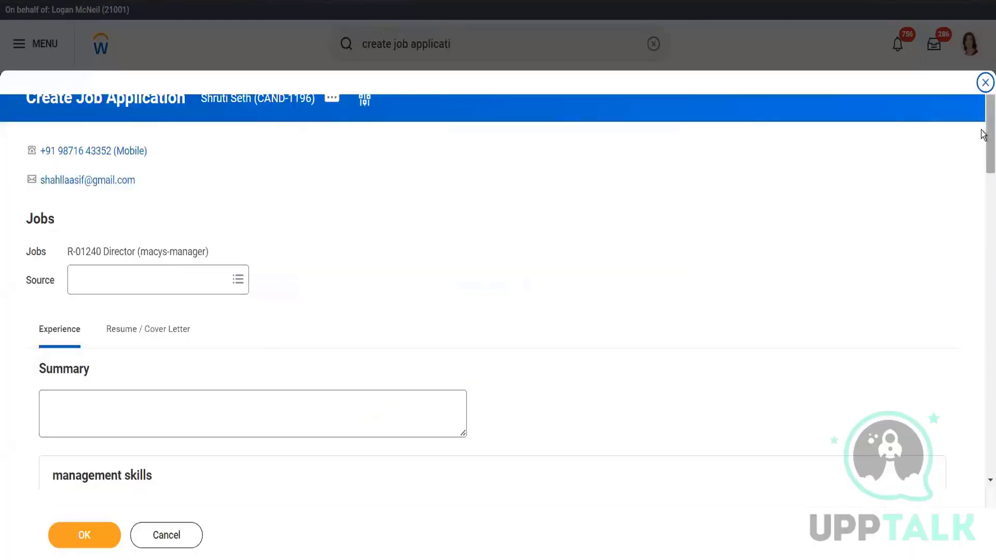
- Copy the requisition name R-01240 Director from the application form, duplicate the browser tab and dismiss the duplicate's Create Job Application dialog
drag(983, 134, 982, 45)
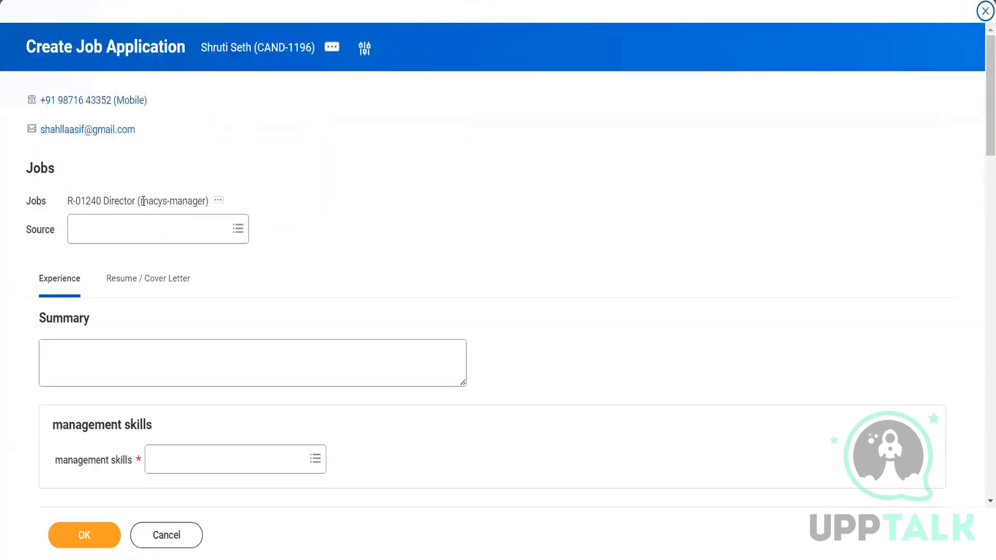
drag(141, 201, 203, 202)
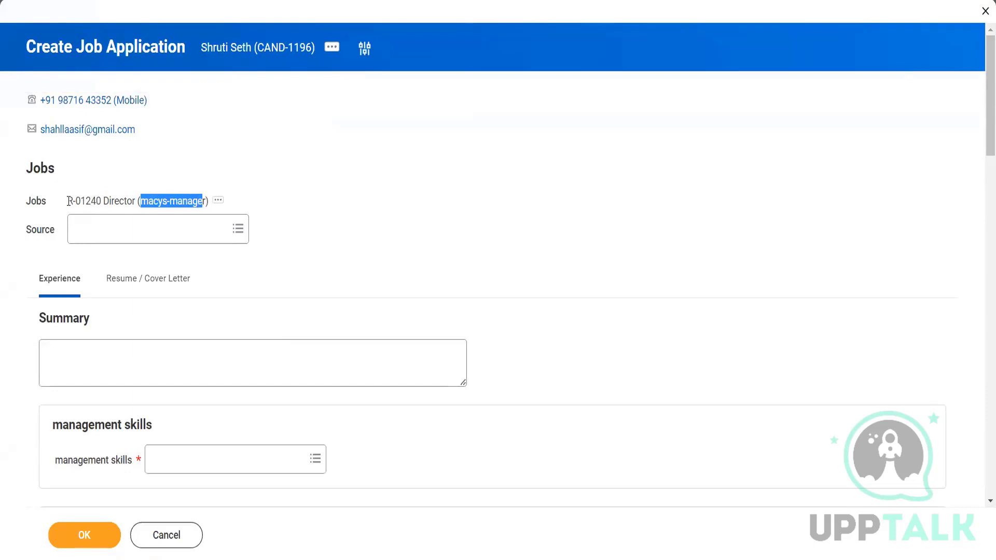
drag(69, 202, 136, 200)
key(ctrl+c)
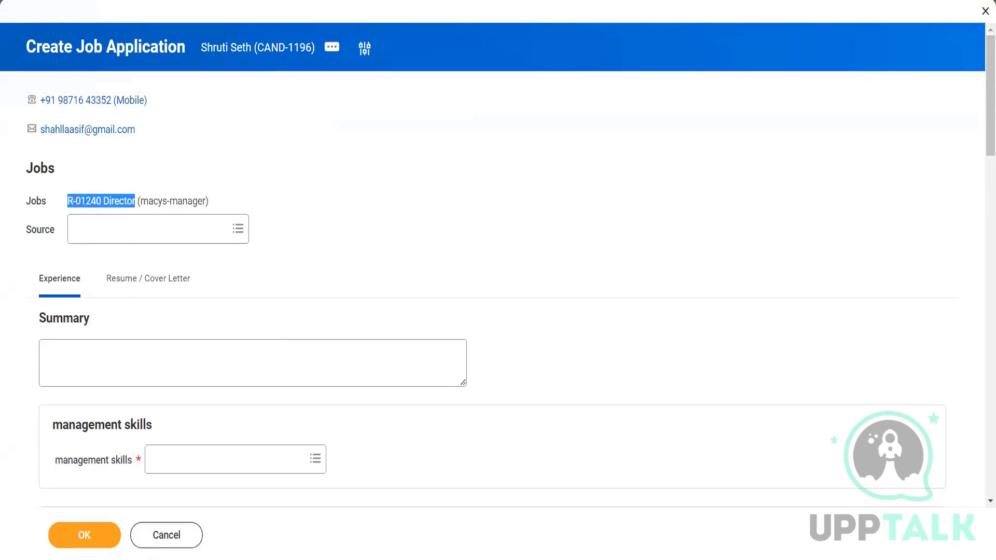
right_click(243, 0)
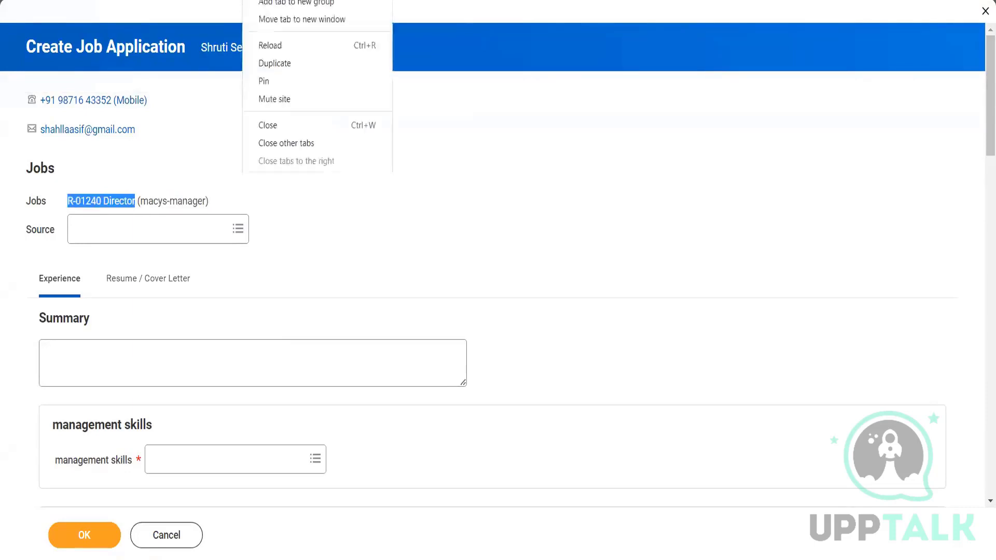
click(275, 64)
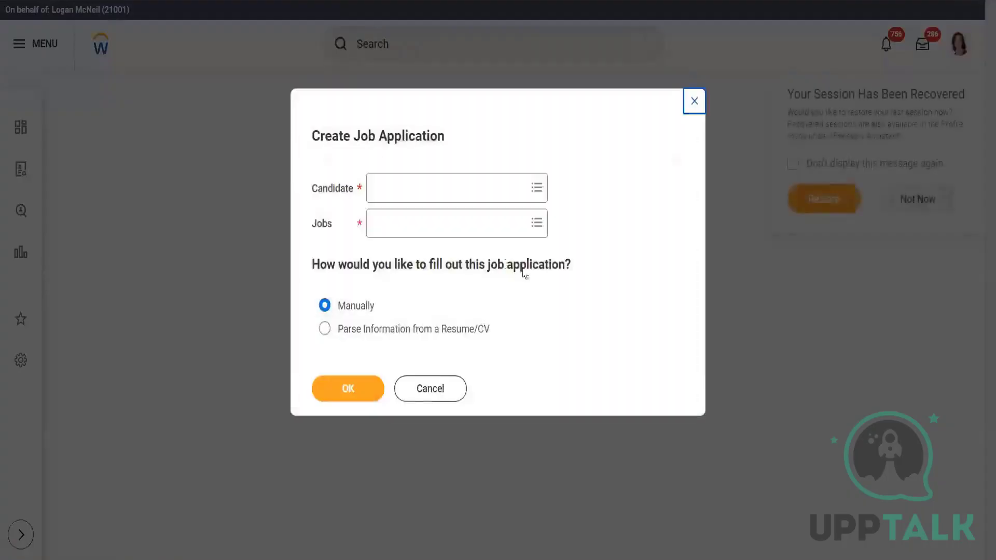
click(421, 387)
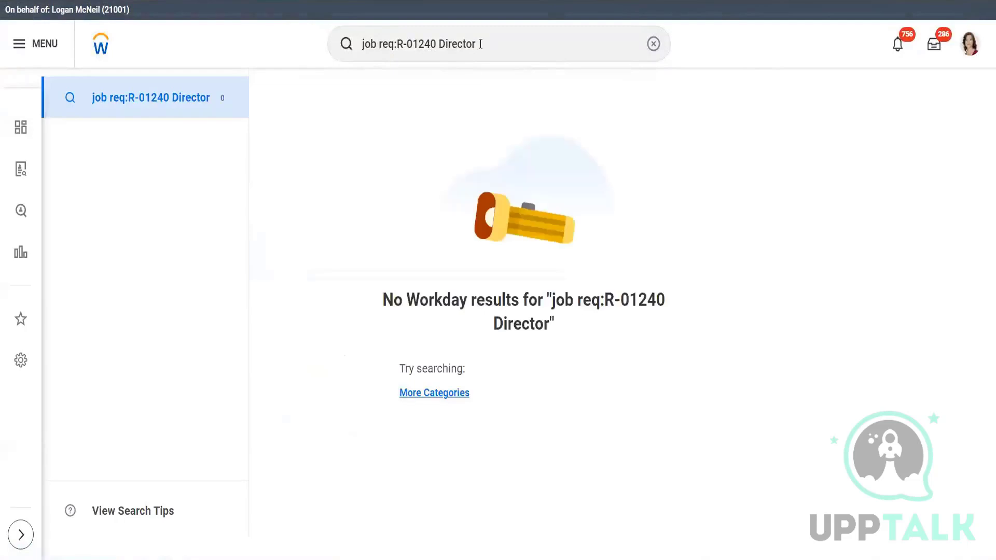
- Search for "job req", refine the search to "view job req" and open the View Job Requisition report
triple_click(480, 44)
text(job req)
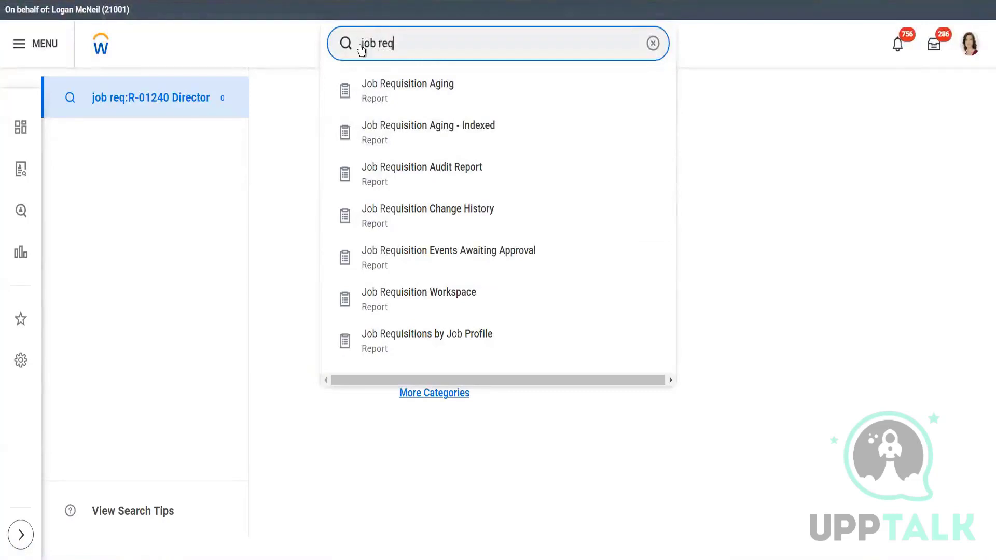
key(Return)
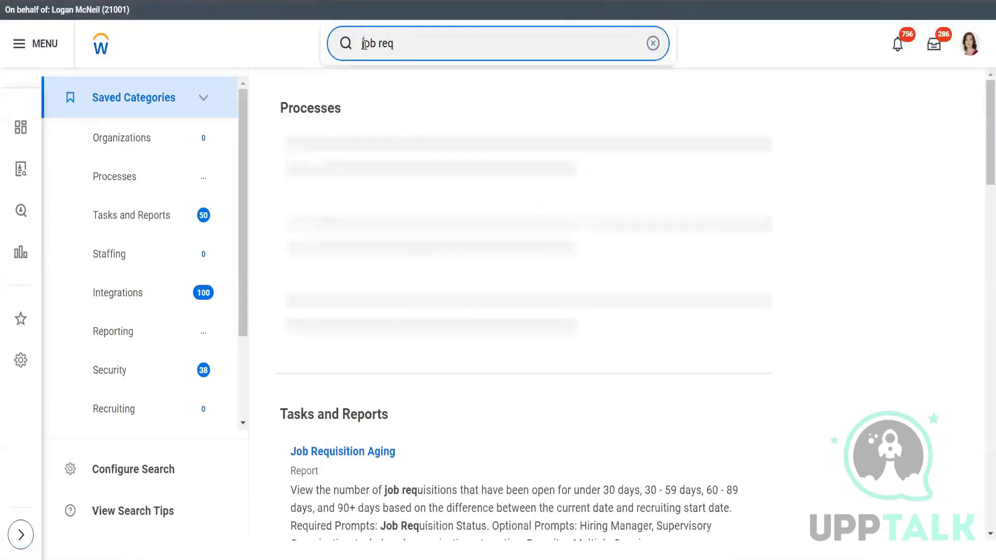
text(view)
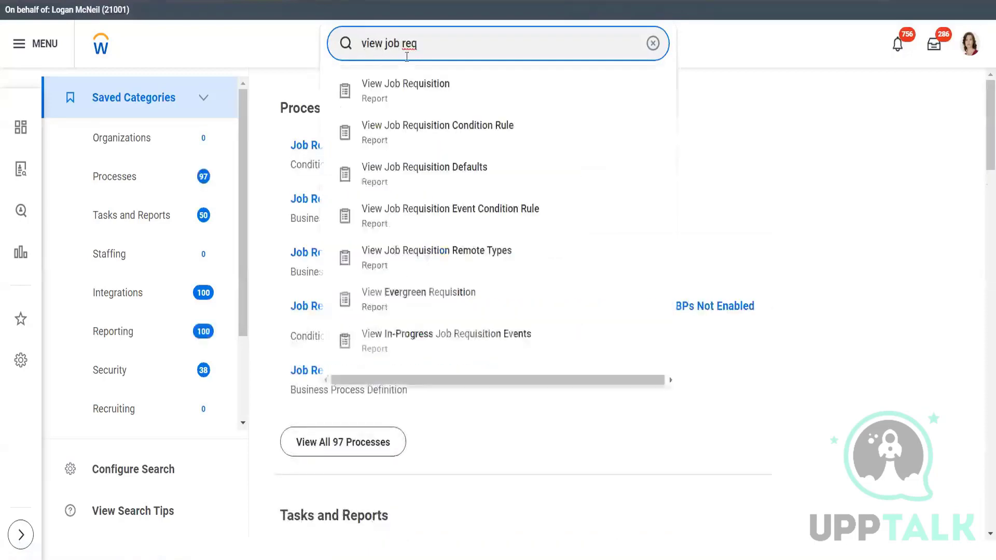
click(410, 84)
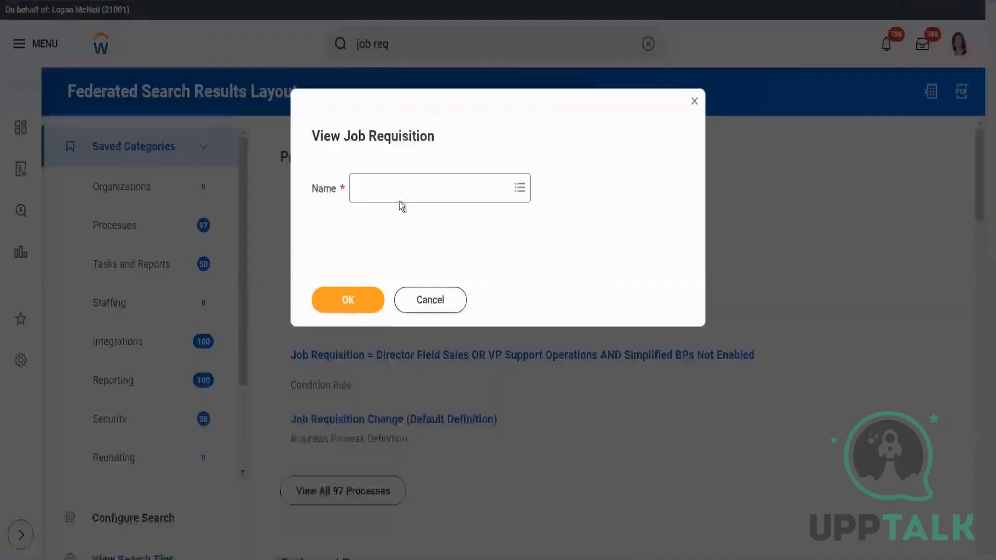
- Look up requisition R-01240 Director in the View Job Requisition dialog and view its candidates
click(402, 188)
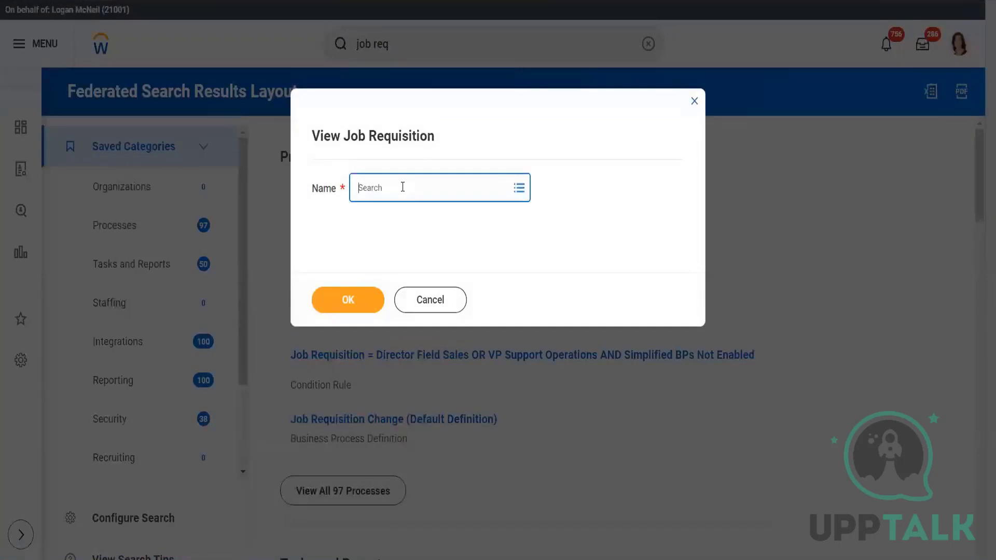
key(ctrl+v)
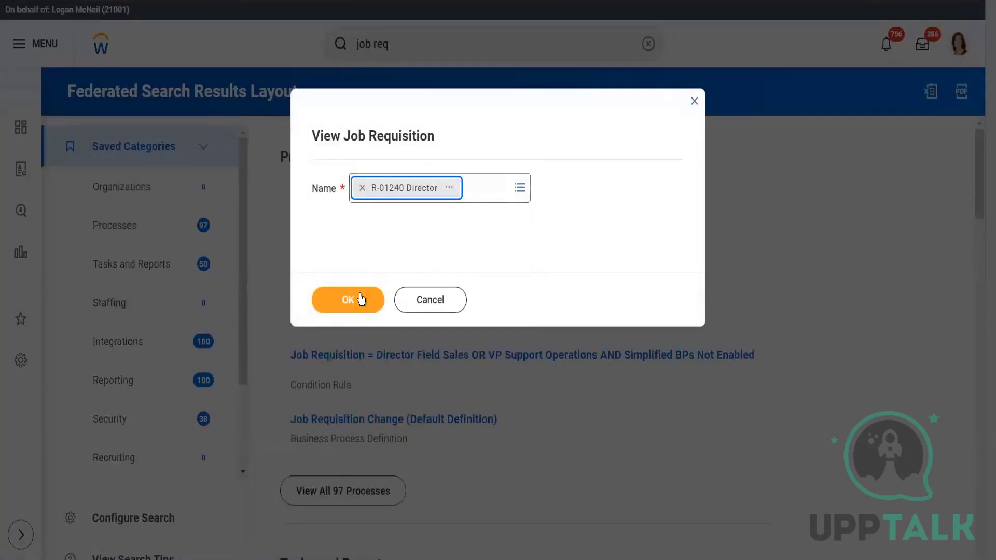
click(361, 299)
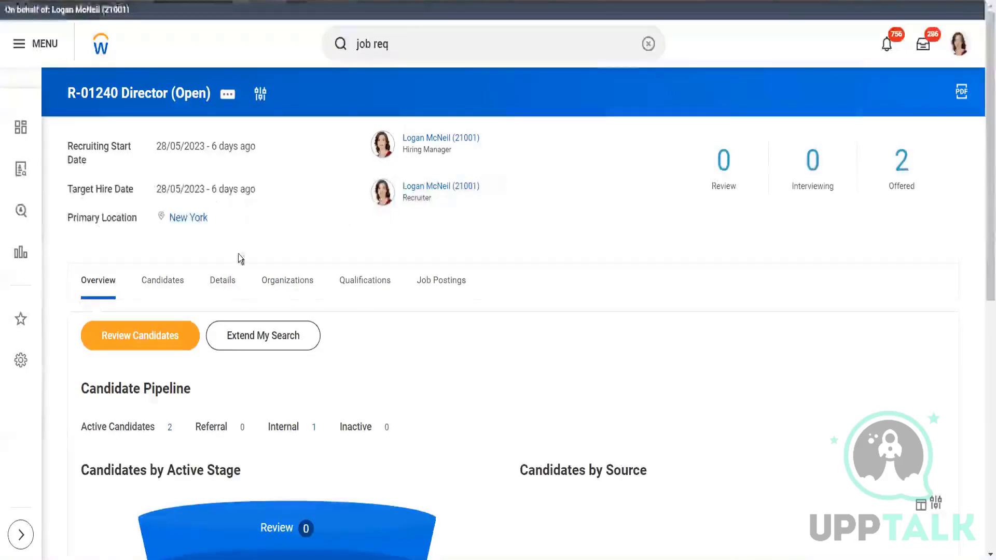
click(168, 285)
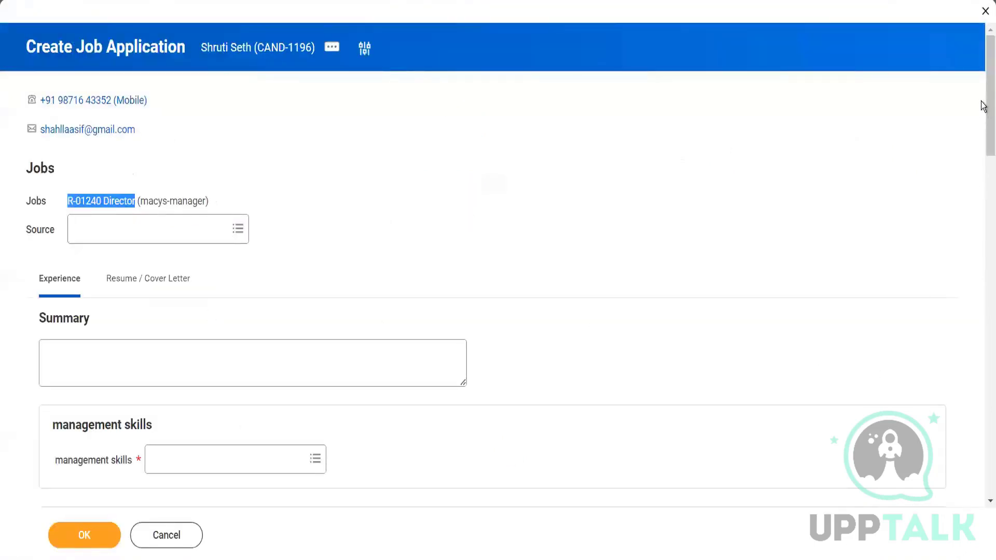
- In the original tab's application form, search management skills for "director" and add IT Director, Finance Director and Executive Director
scroll(592, 253, down, 4)
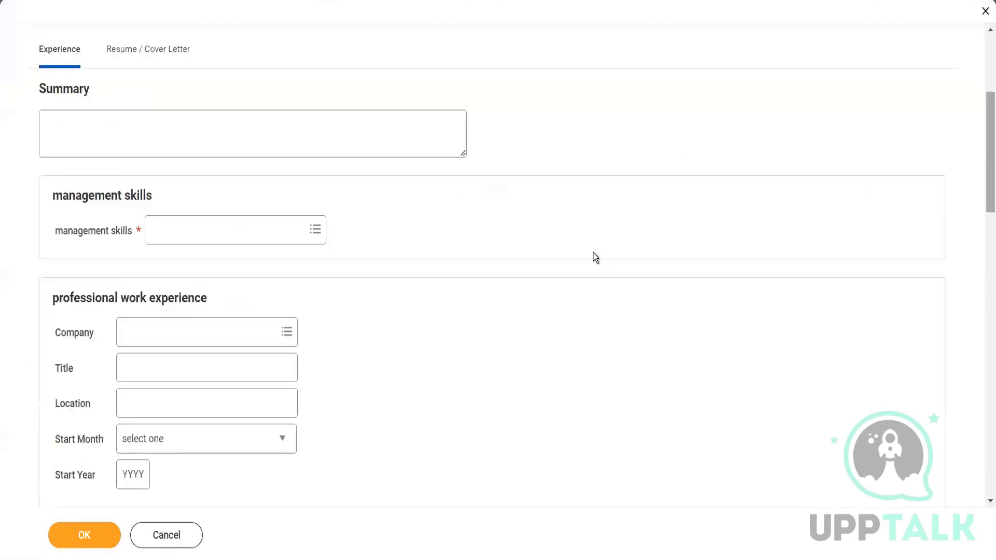
click(249, 234)
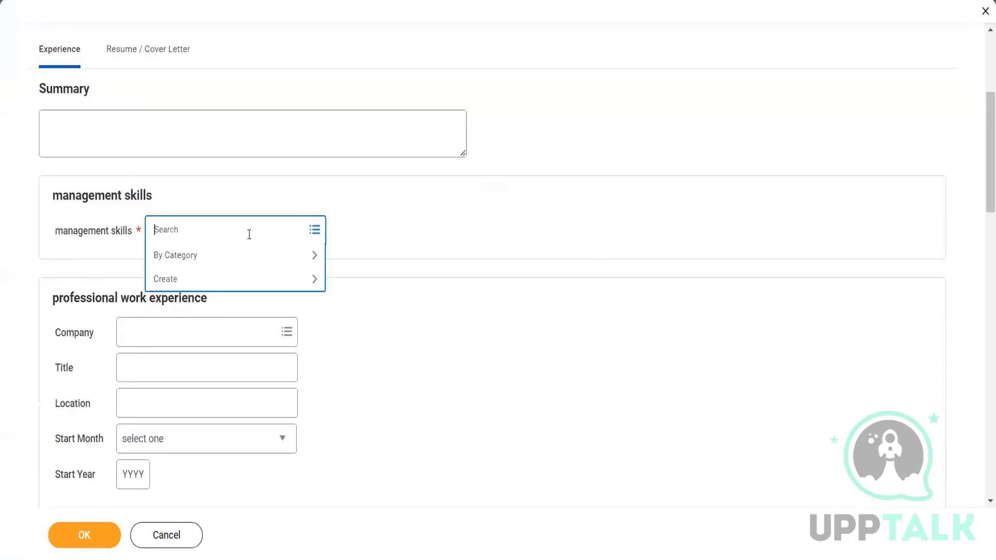
text(director)
key(Return)
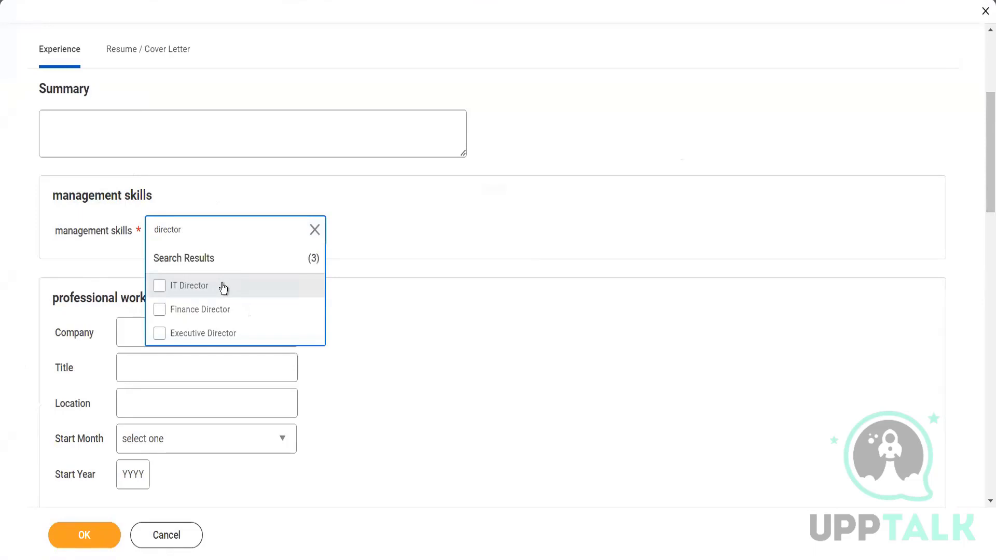
key(ctrl+a)
click(223, 288)
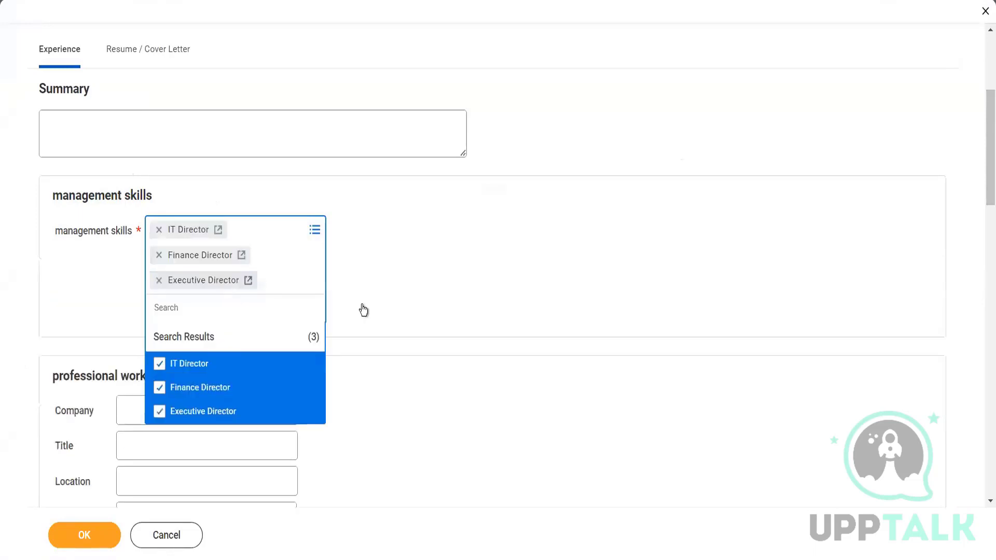
click(453, 381)
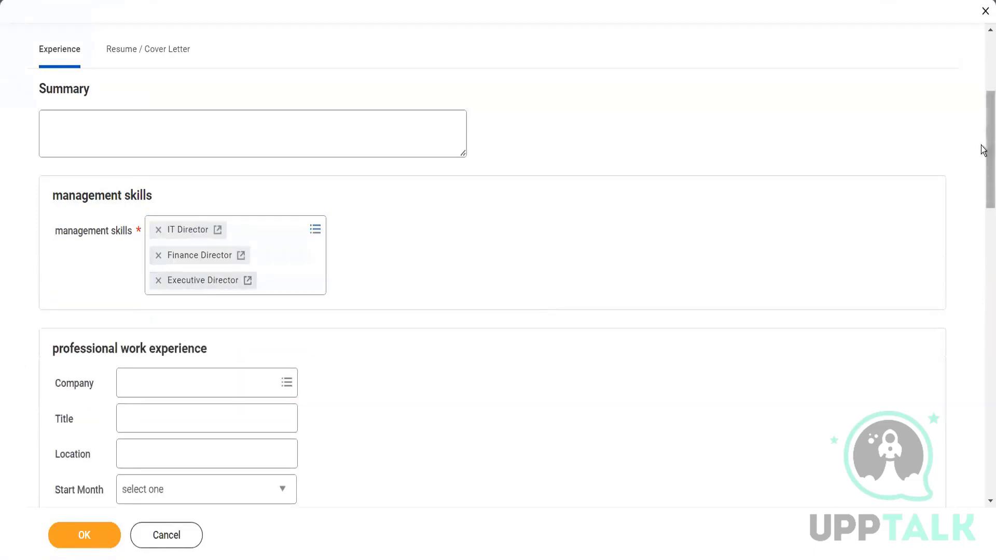
- Fill in professional work experience with company Accenture and start year 2020, and mark it as the current workplace
scroll(981, 151, down, 2)
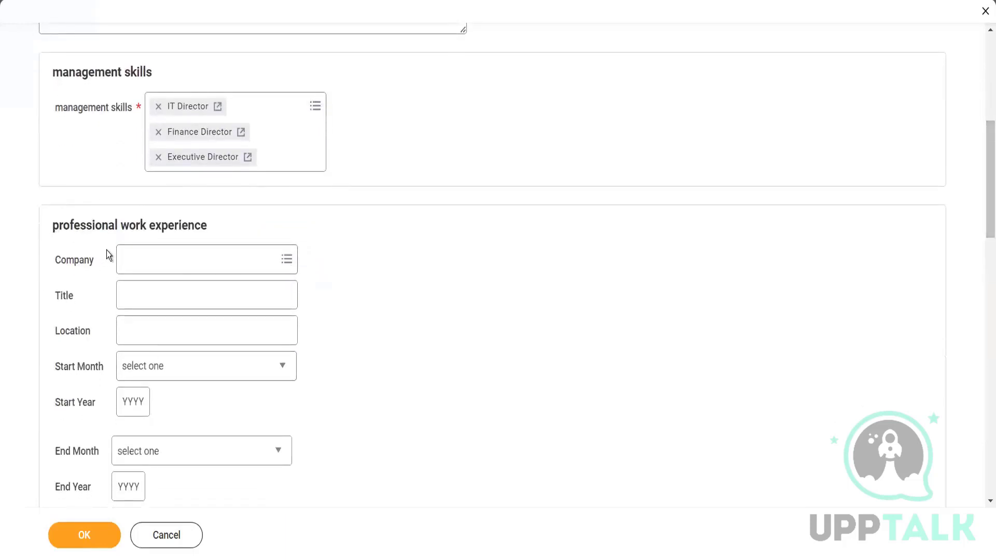
click(155, 264)
text(accenture)
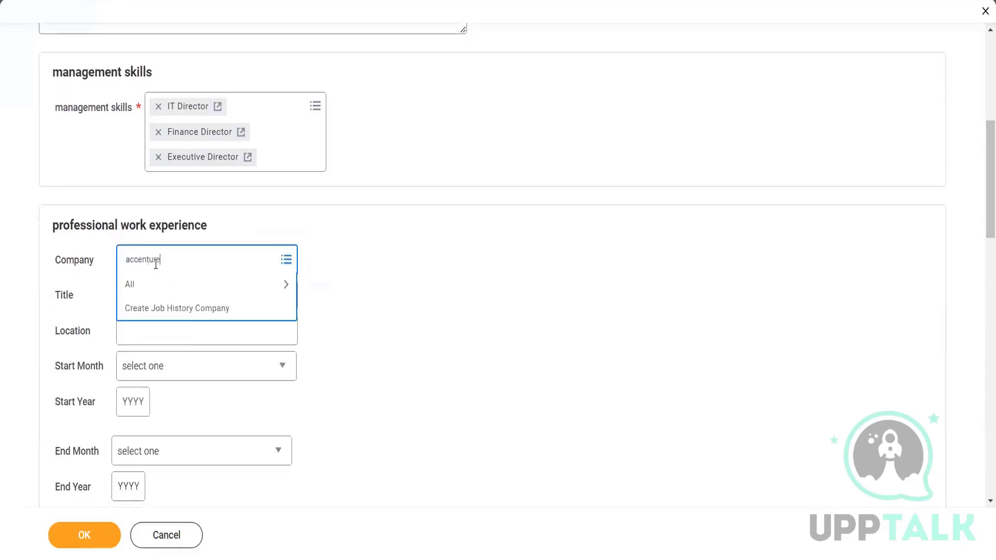
key(Return)
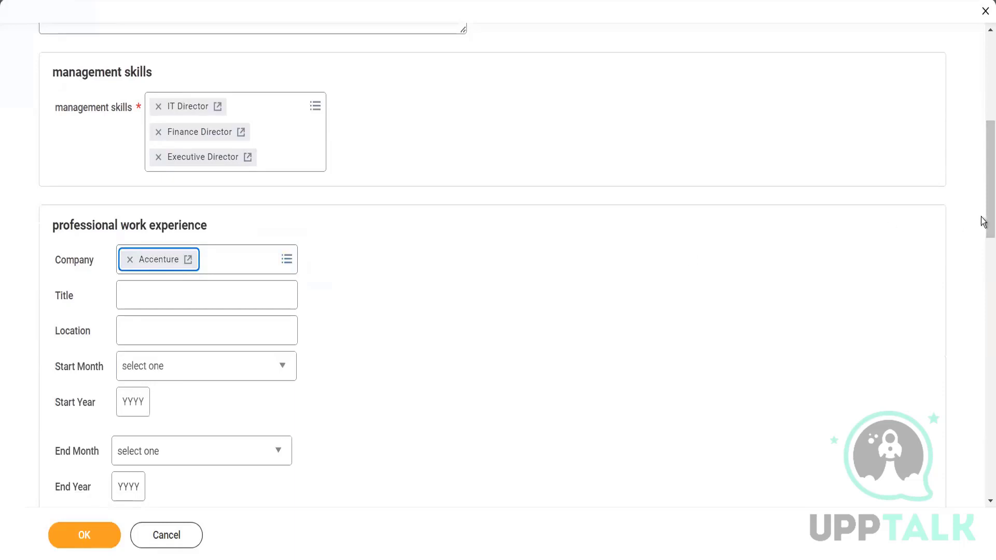
drag(984, 189, 987, 223)
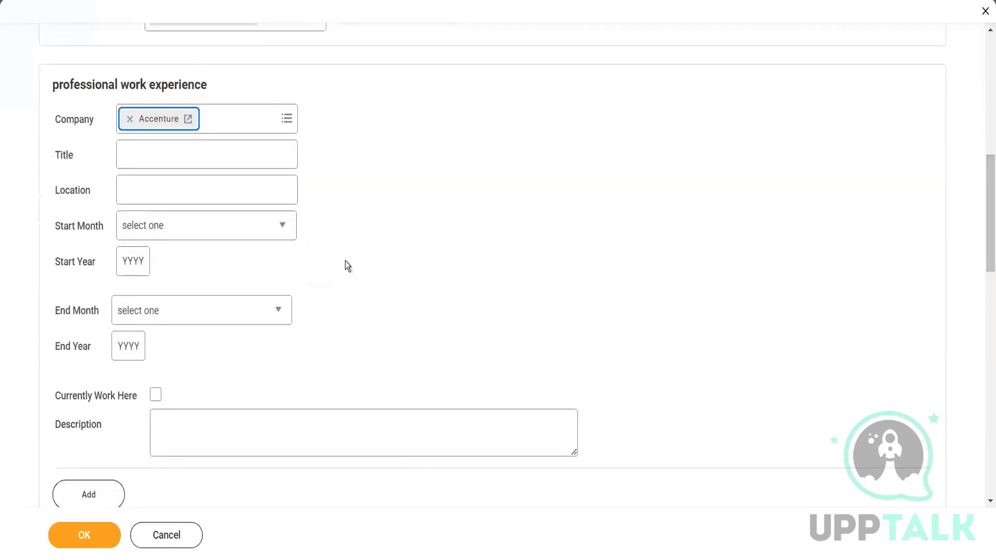
click(136, 261)
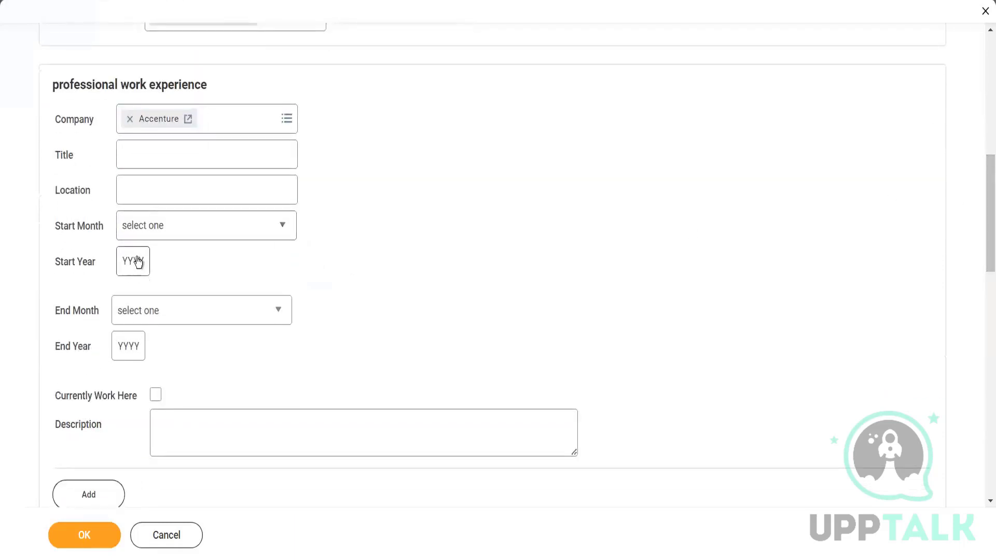
click(138, 262)
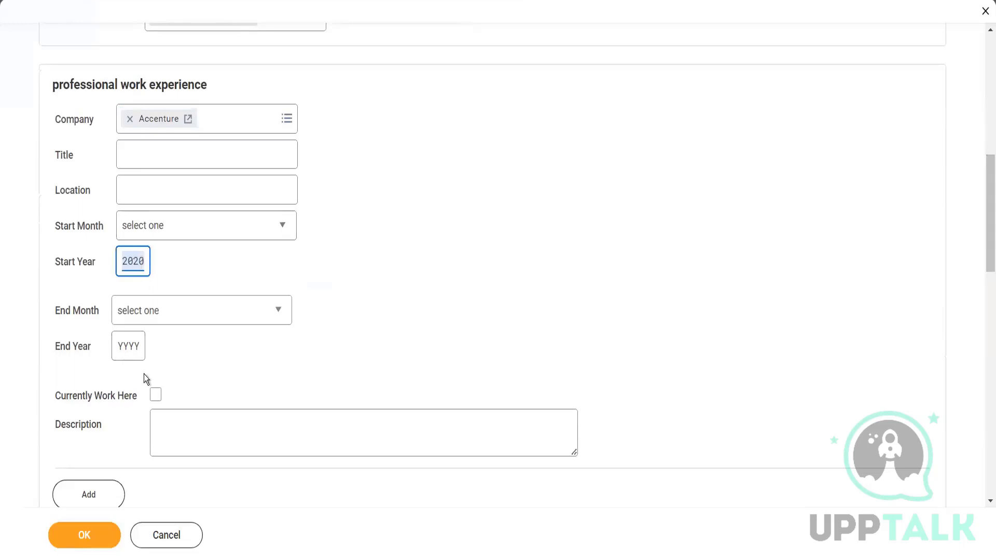
click(155, 394)
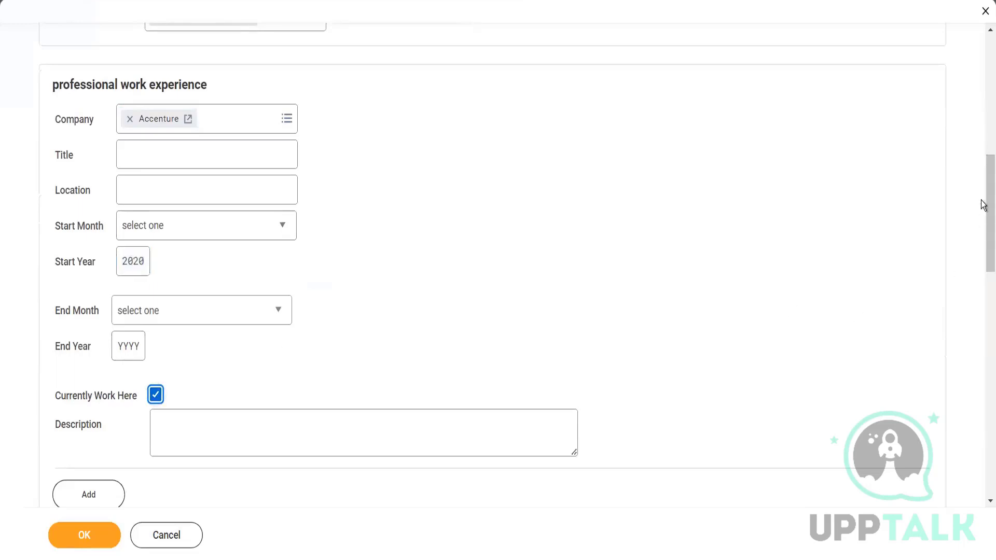
- Browse certifications by issuer and add Jira - ACP-100 under training and education
drag(983, 205, 984, 311)
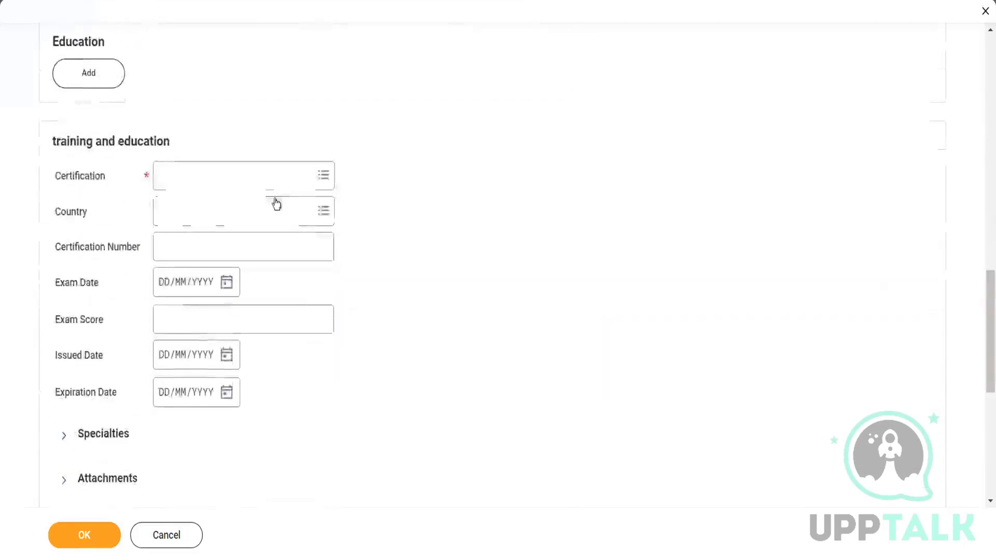
click(245, 181)
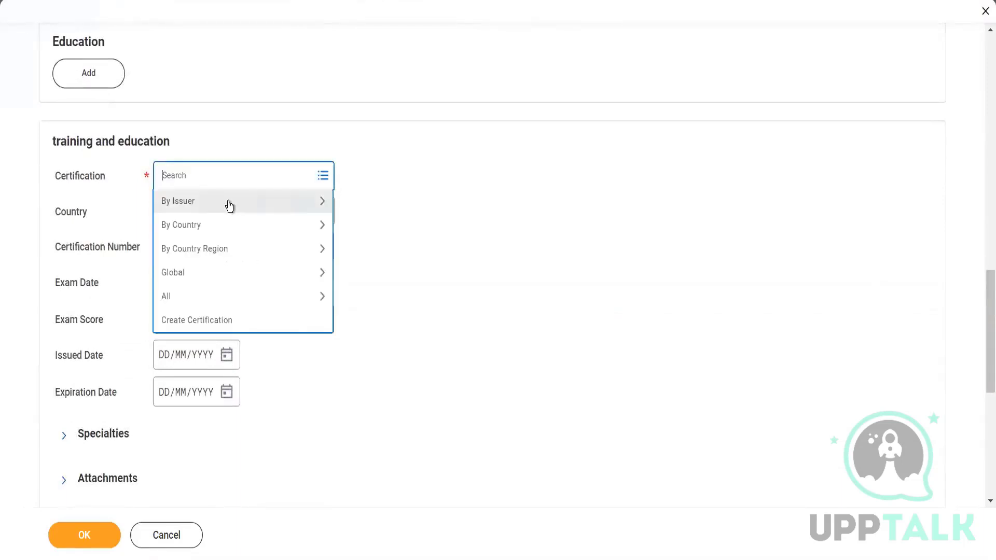
click(228, 203)
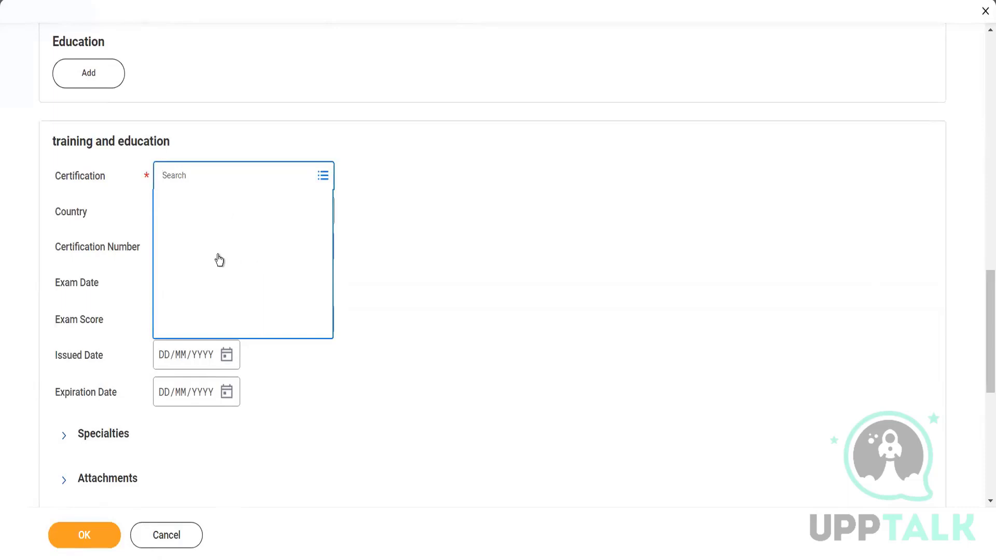
click(222, 259)
click(227, 232)
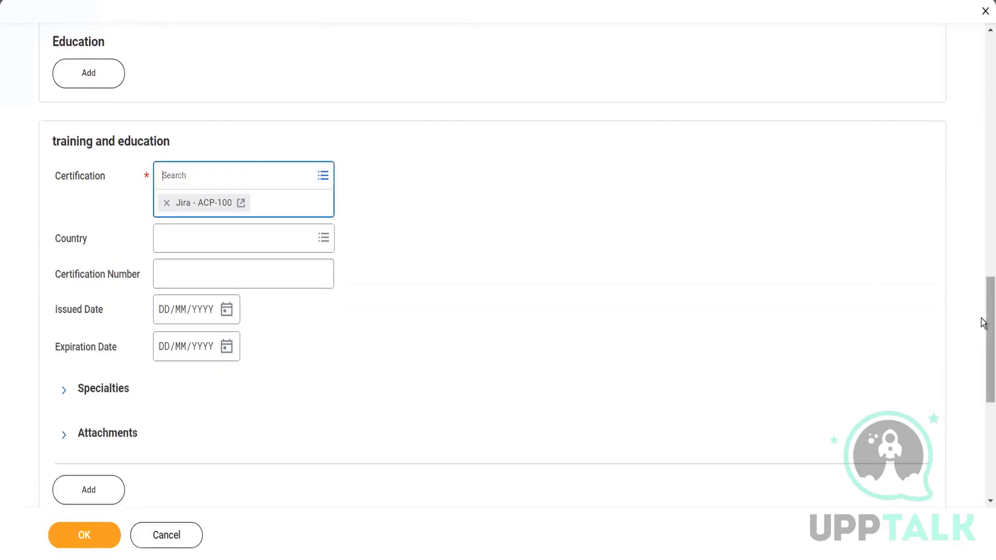
- Set the language to English in the english section and mark the candidate as fluent
drag(983, 323, 980, 423)
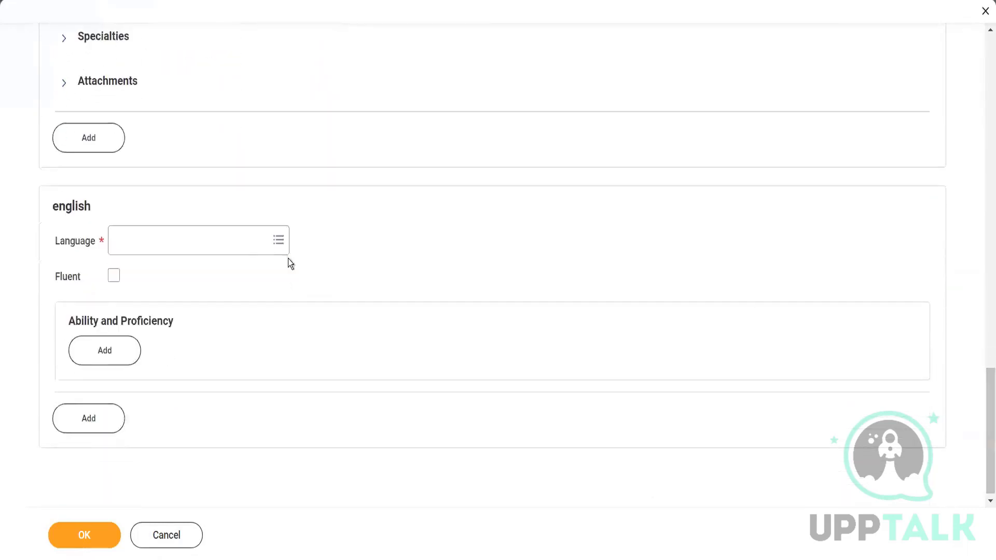
click(228, 241)
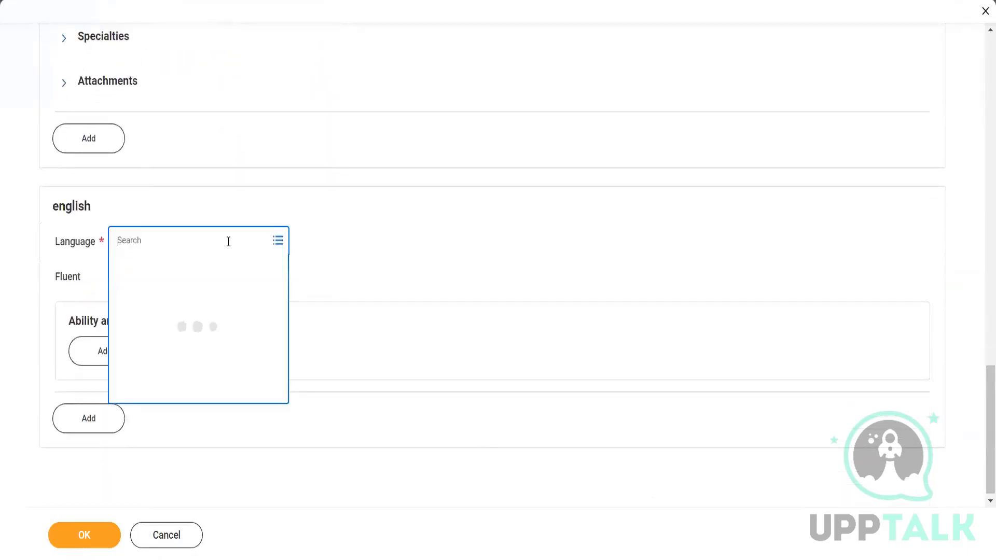
text(engli)
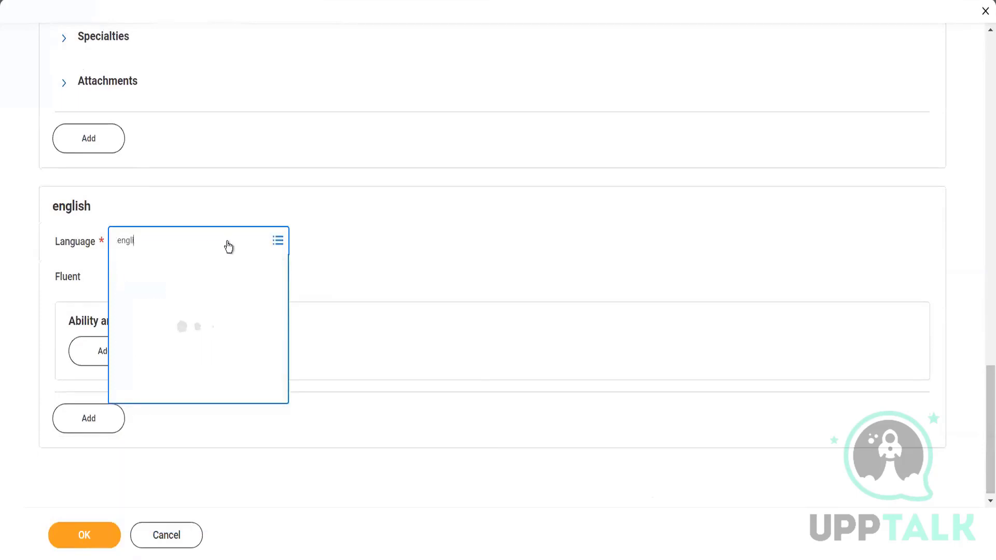
click(147, 270)
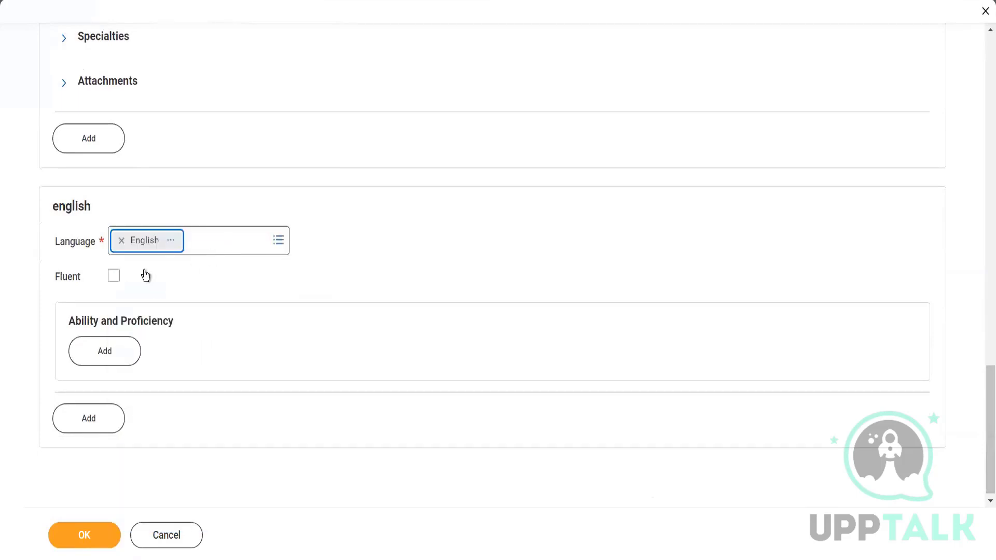
click(114, 276)
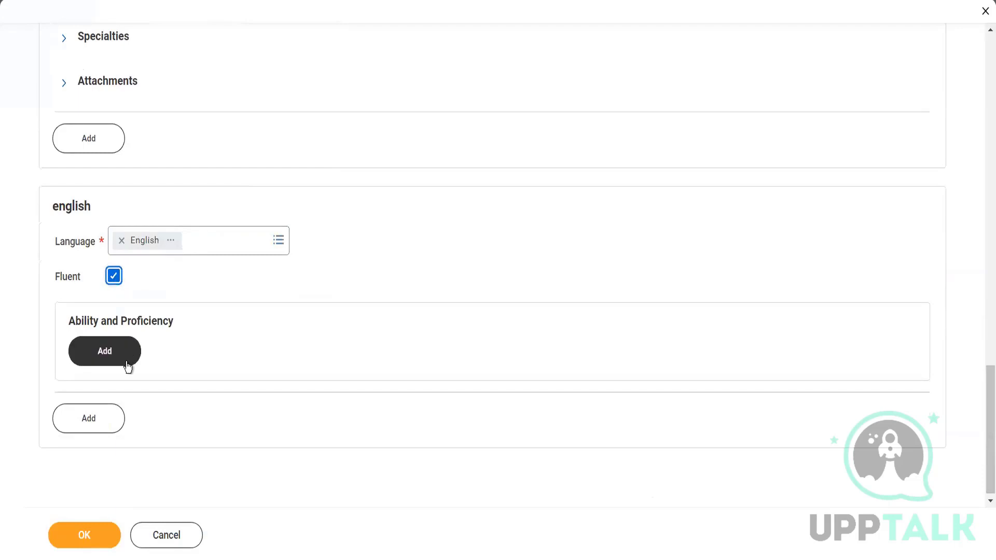
- Add an Overall ability with proficiency 4 - Advanced to the English language entry and submit the application form
click(83, 536)
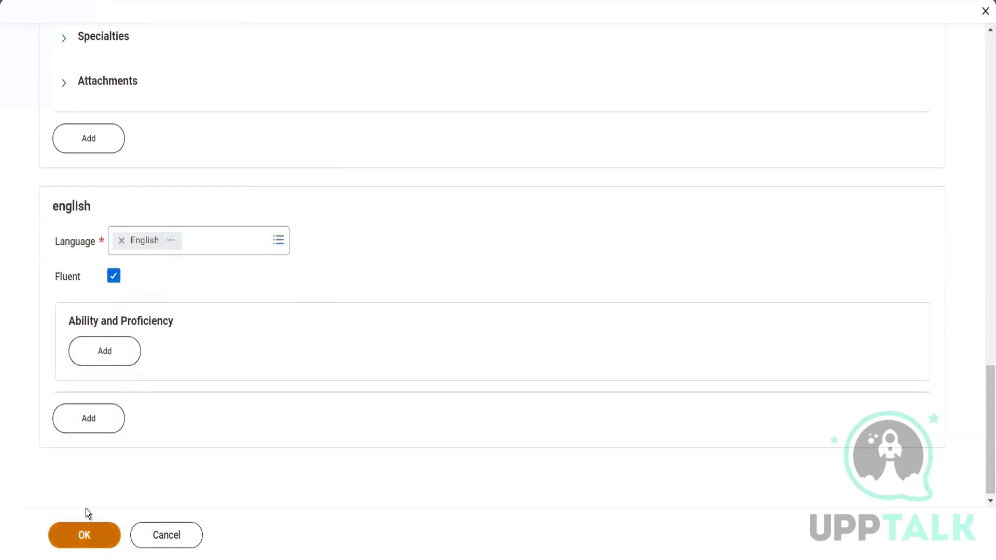
click(121, 358)
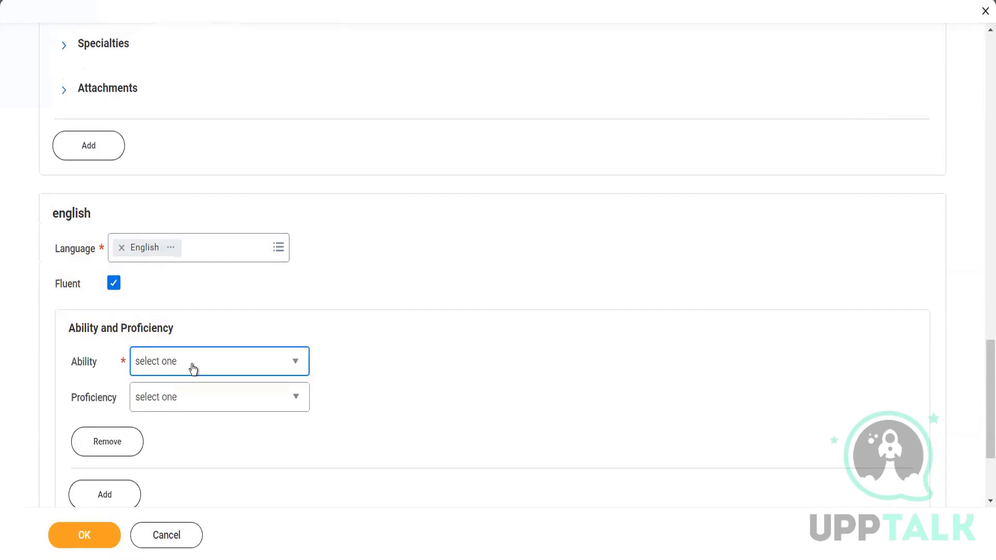
click(193, 369)
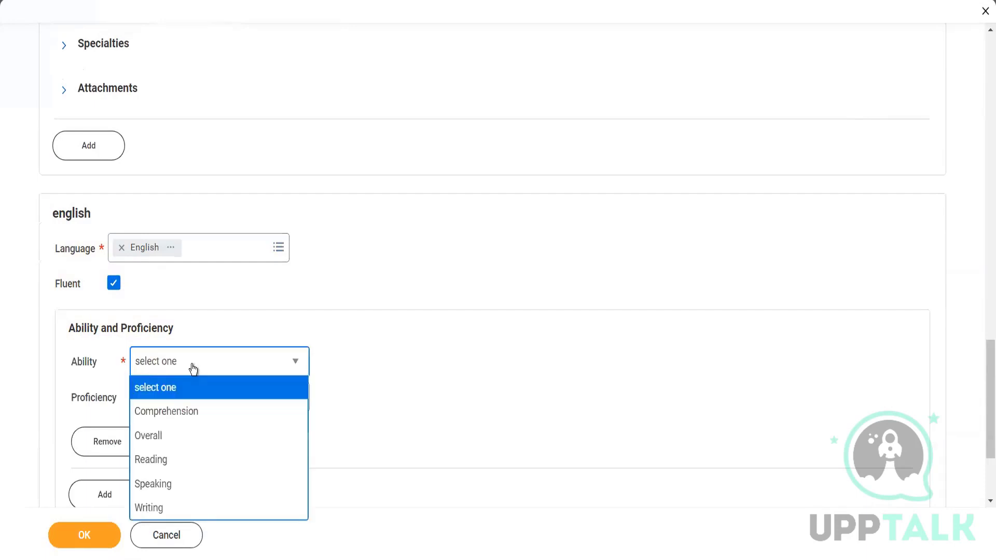
click(187, 436)
click(223, 402)
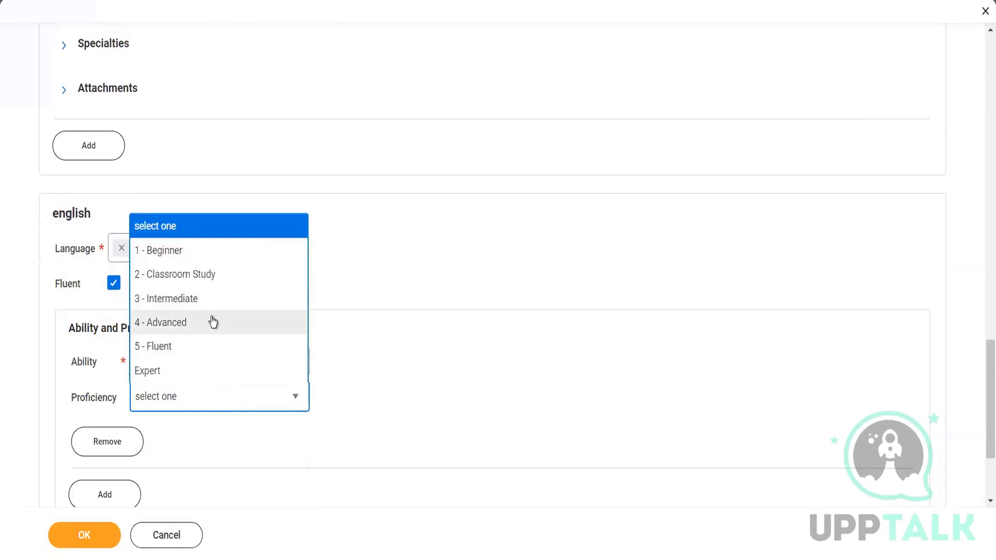
click(211, 322)
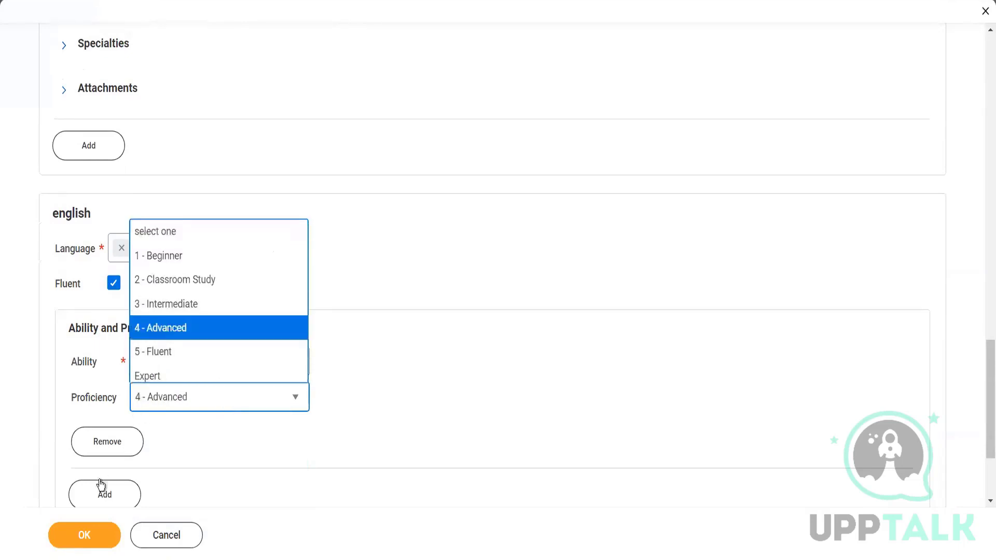
click(84, 542)
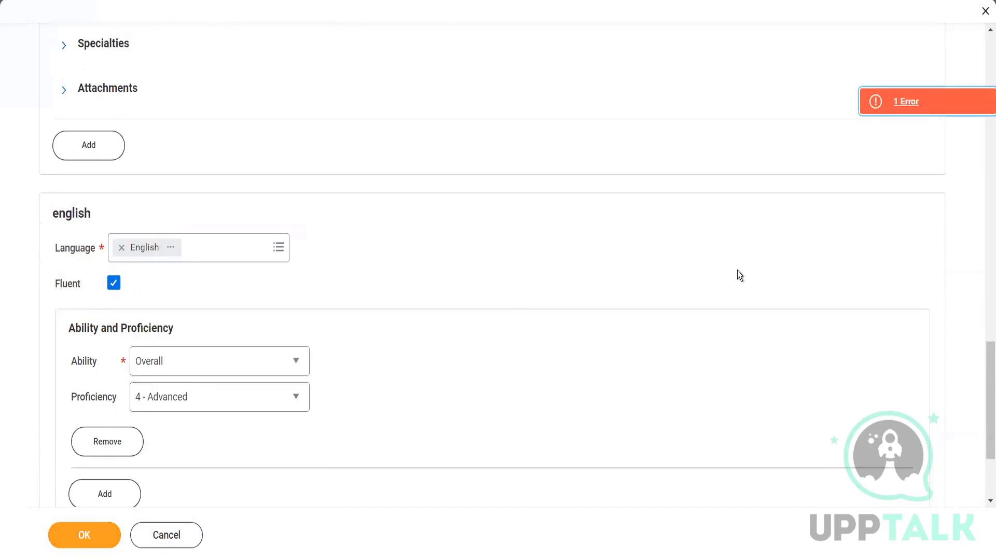
- Enter VP as the title in the professional work experience section and resubmit the job application
drag(986, 385, 985, 202)
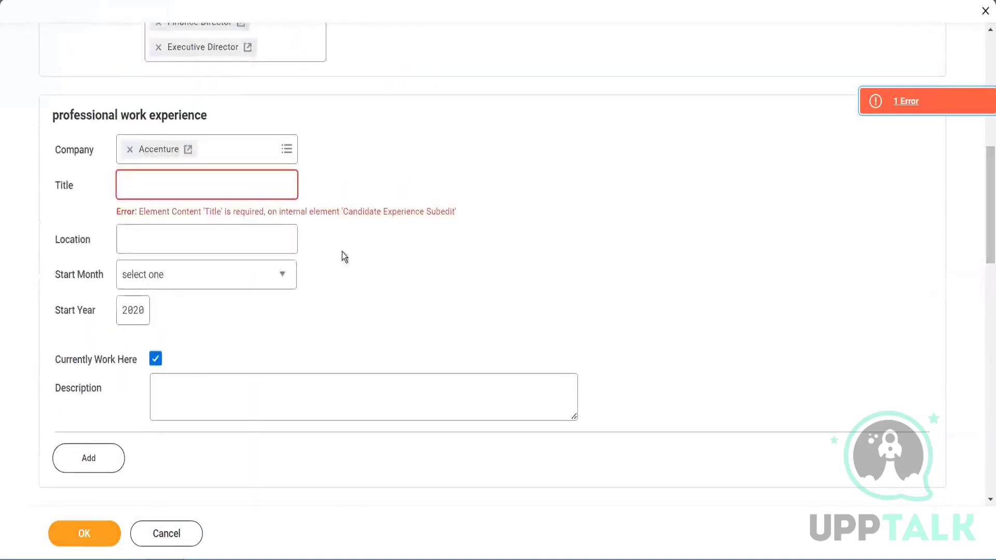
click(224, 185)
text(VP)
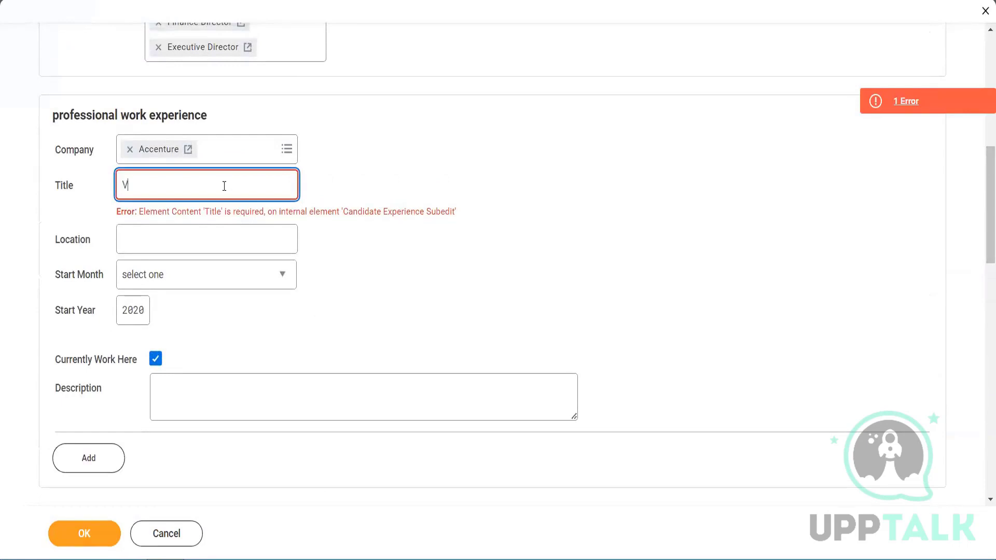
click(86, 532)
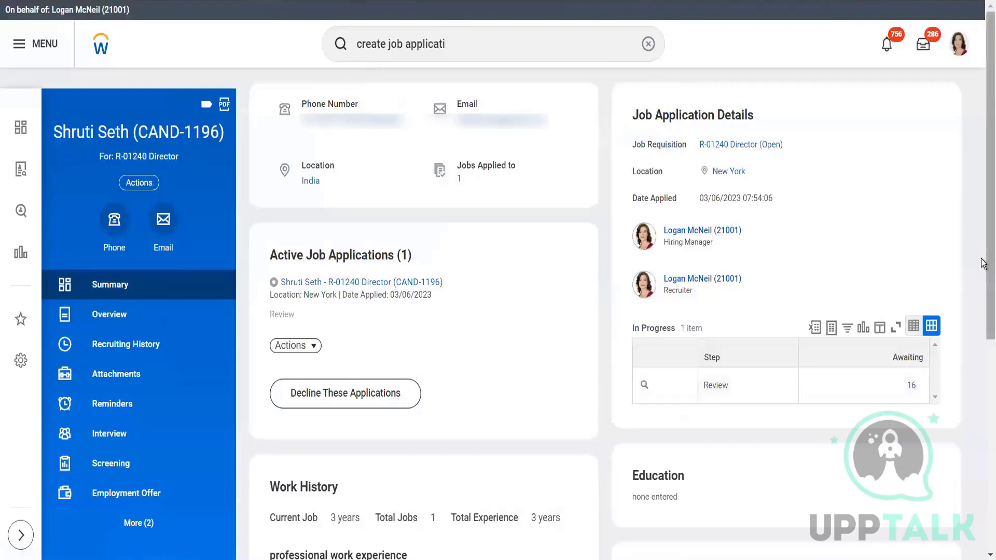
- Review the candidate's summary page, including application details, work history, language, skills and activity timeline
scroll(983, 264, down, 1)
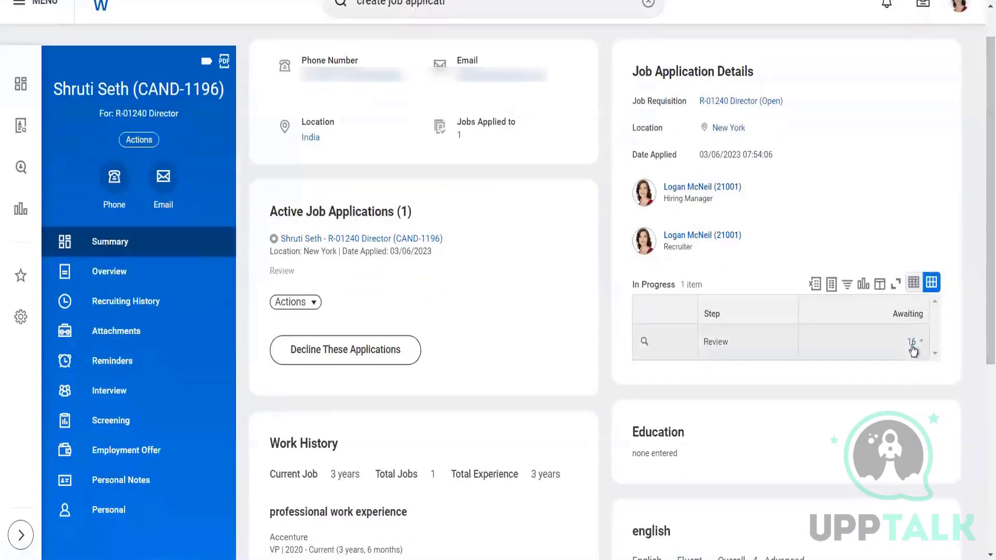
drag(982, 295, 984, 484)
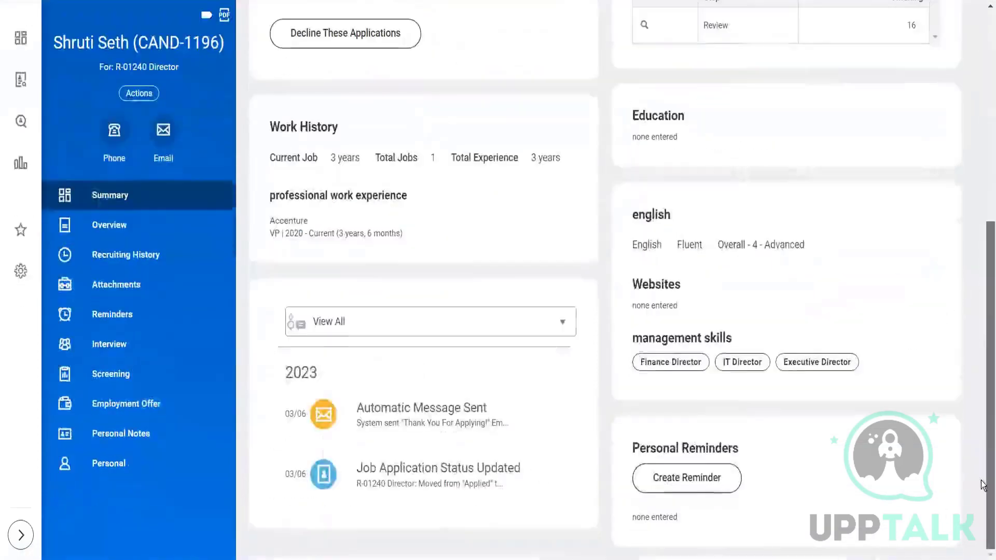
click(423, 424)
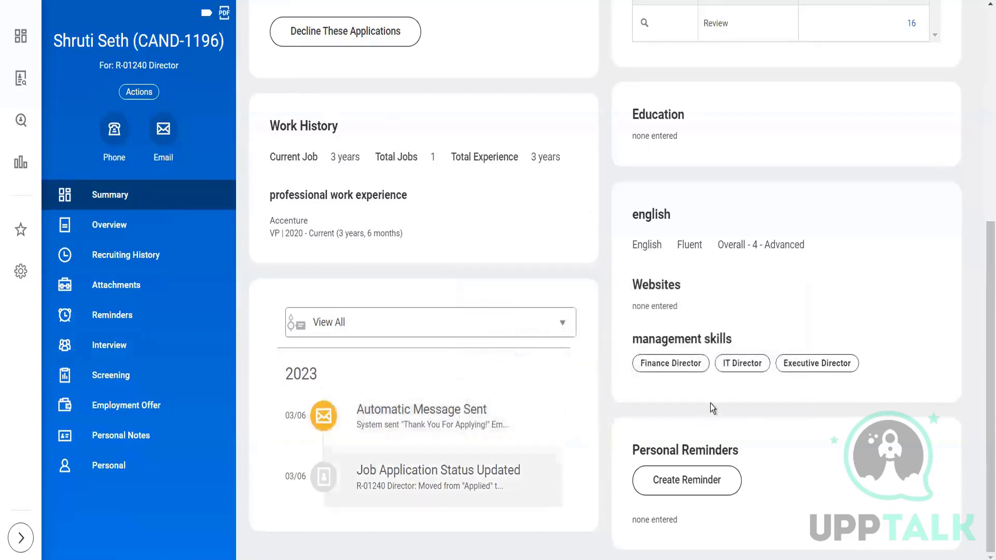
drag(982, 348, 983, 134)
scroll(349, 225, down, 1)
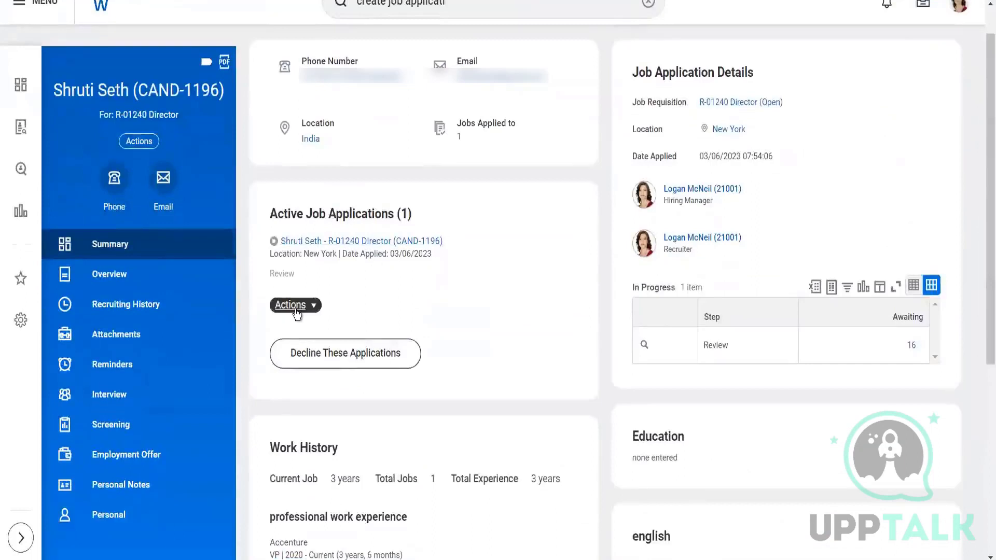
- View the available actions for the active application and the full list of people awaiting action on its Review step
click(294, 307)
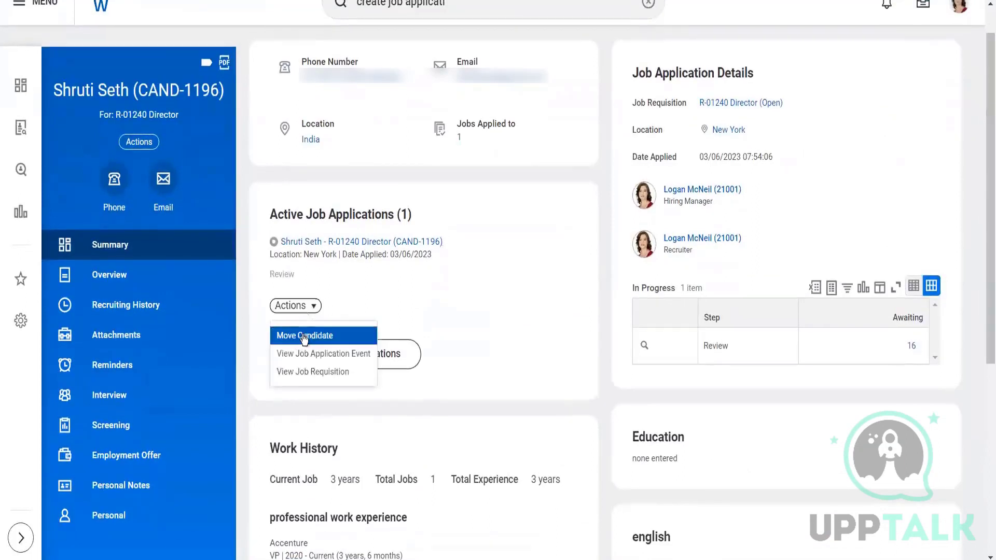
click(913, 348)
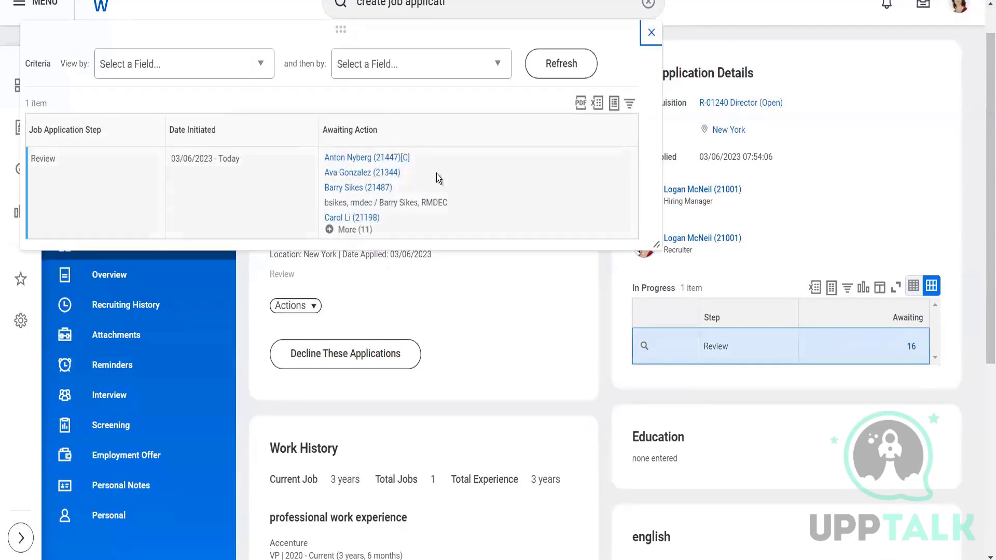
click(362, 231)
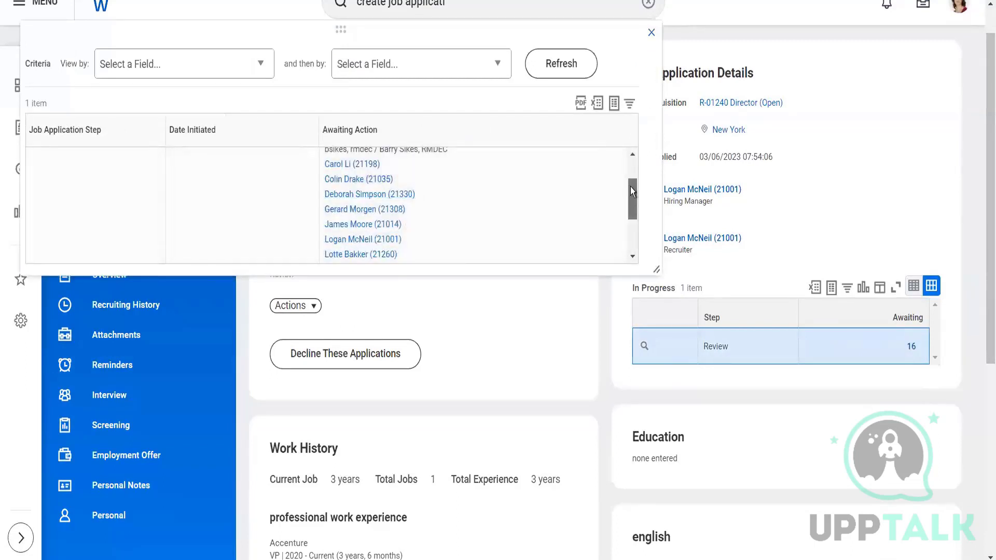
mouse_move(630, 186)
mouse_down()
mouse_move(632, 156)
mouse_move(631, 245)
mouse_move(633, 171)
mouse_up()
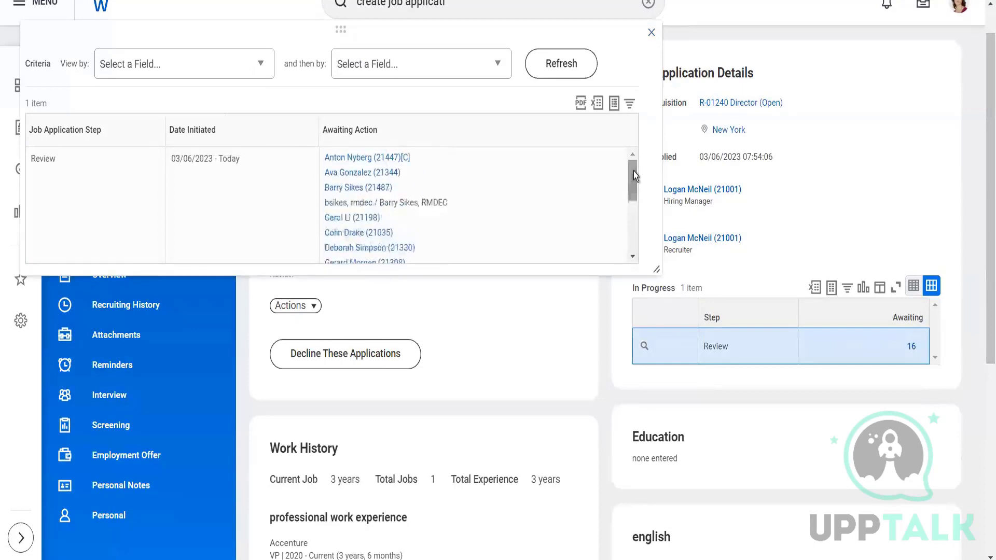
click(651, 34)
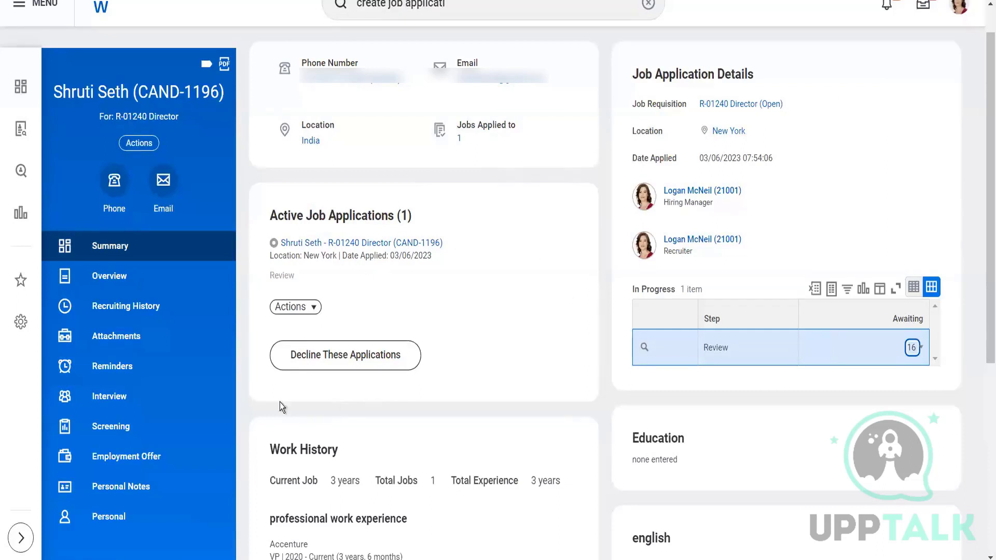
- Recheck the application's available actions, then look in the inbox for the candidate review task
click(306, 308)
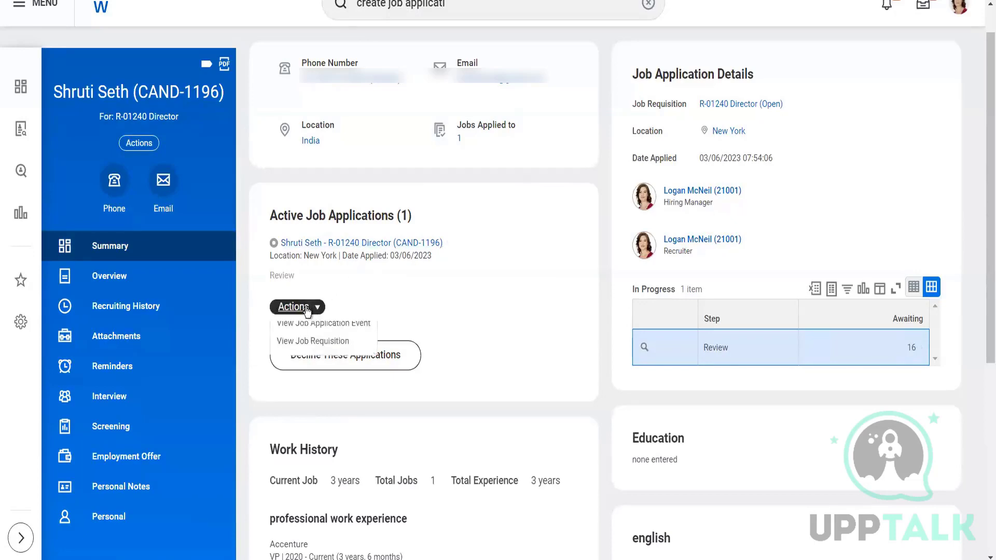
click(506, 299)
scroll(982, 134, up, 1)
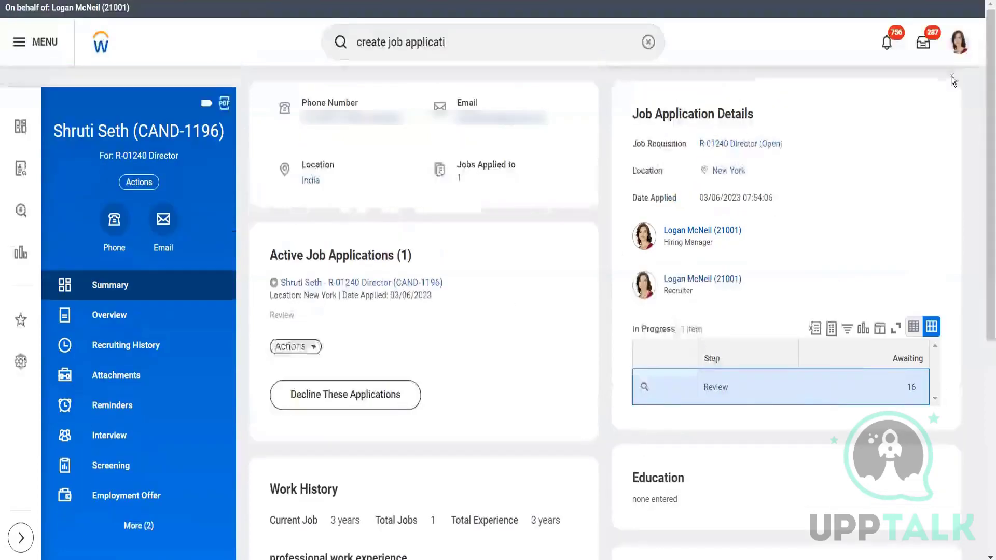
click(926, 47)
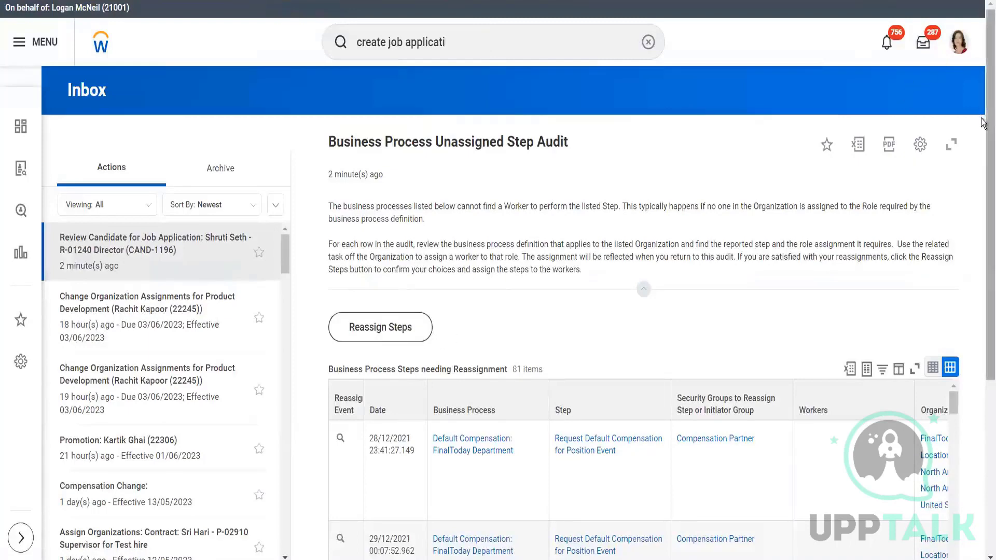
scroll(982, 120, down, 3)
scroll(982, 69, up, 3)
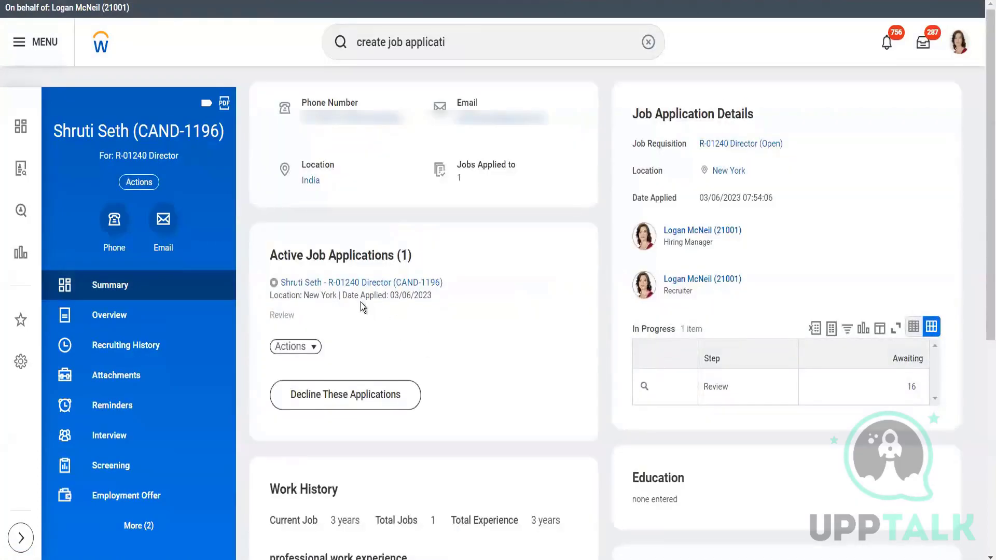
- Open requisition R-01240 Director from the candidate's application details and show its candidates grid
mouse_move(357, 288)
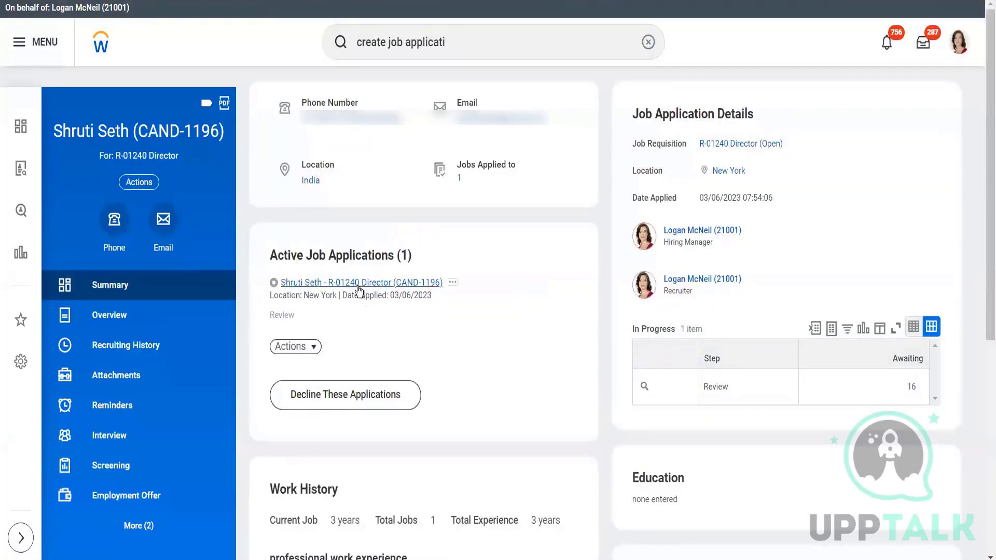
click(732, 148)
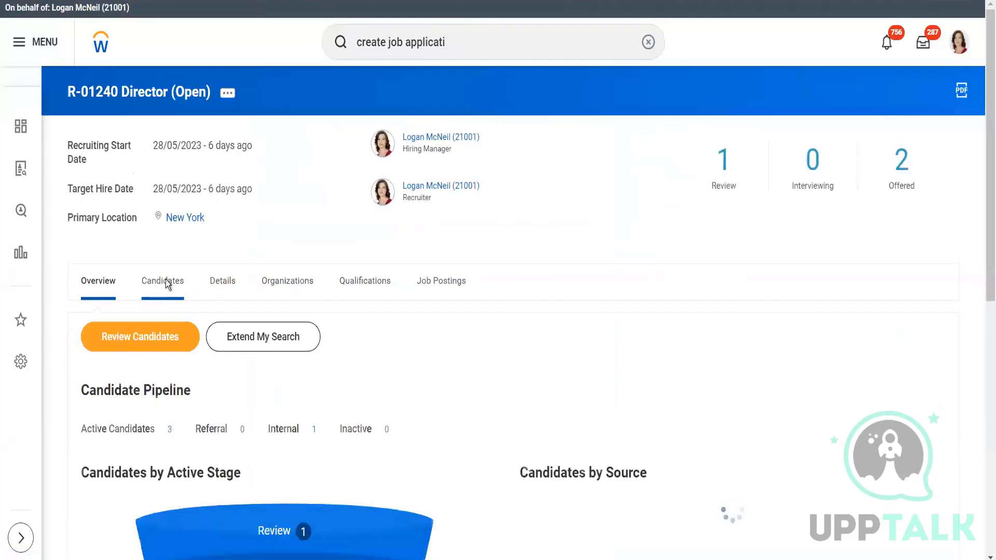
click(164, 282)
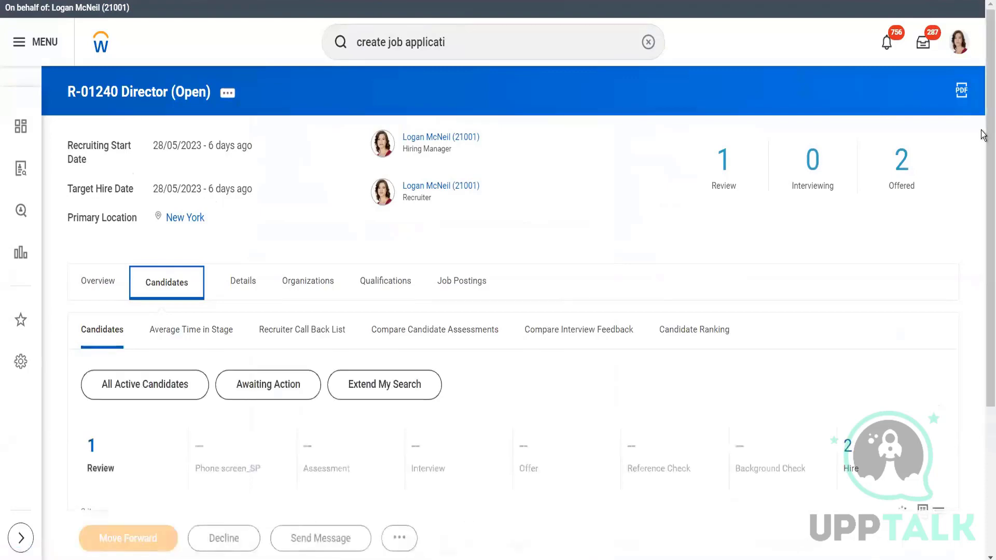
scroll(982, 135, down, 4)
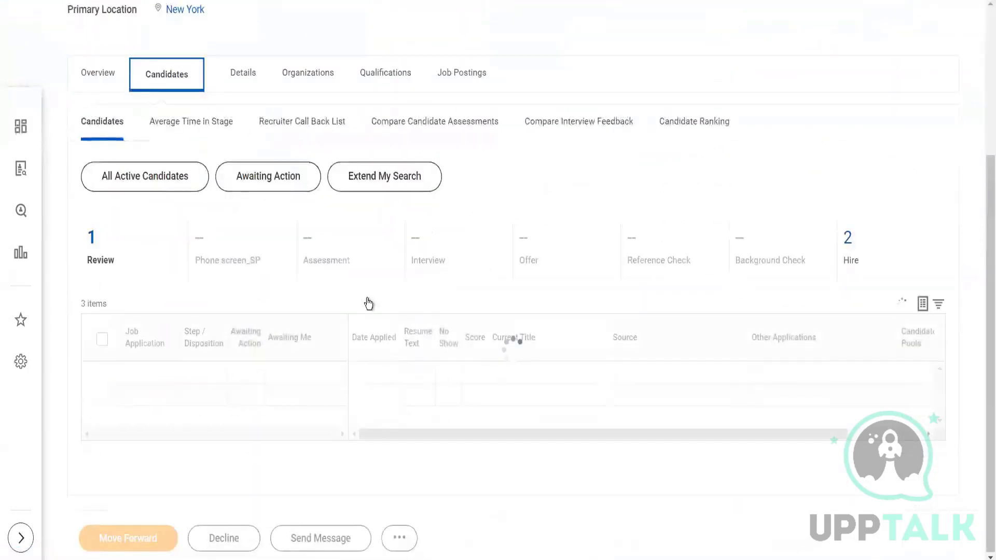
scroll(363, 303, down, 2)
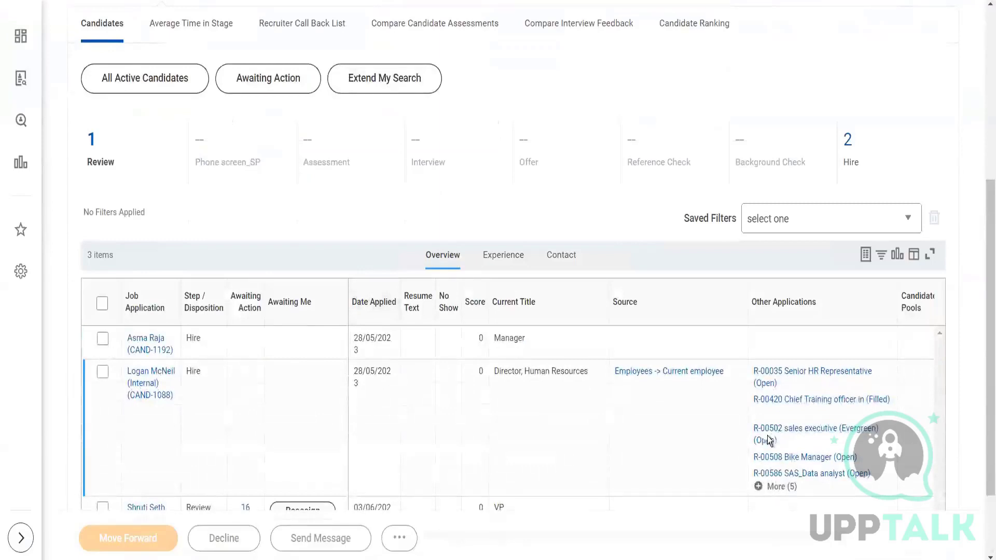
drag(982, 280, 982, 336)
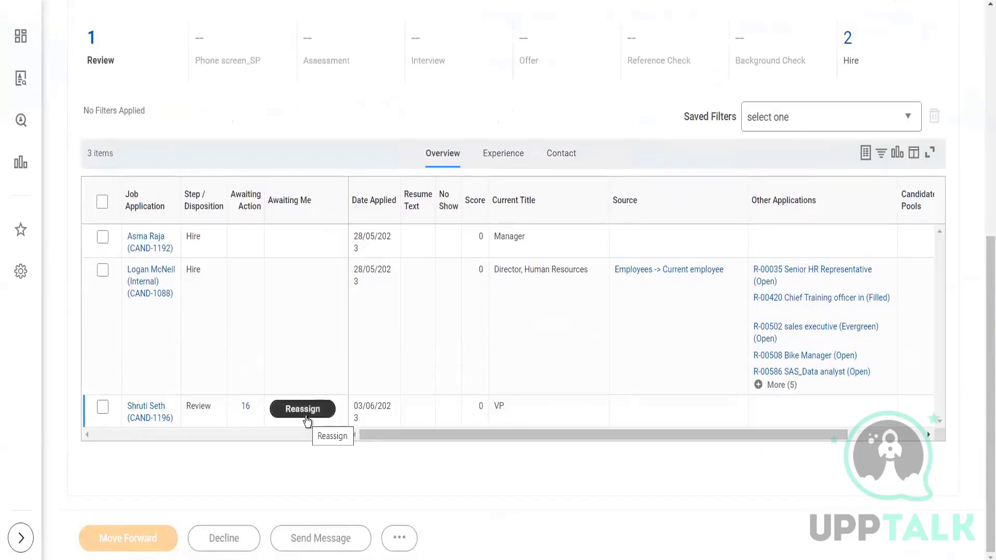
- Expand the list of people awaiting action on the candidate at the Review step, close it, and select that candidate
click(247, 409)
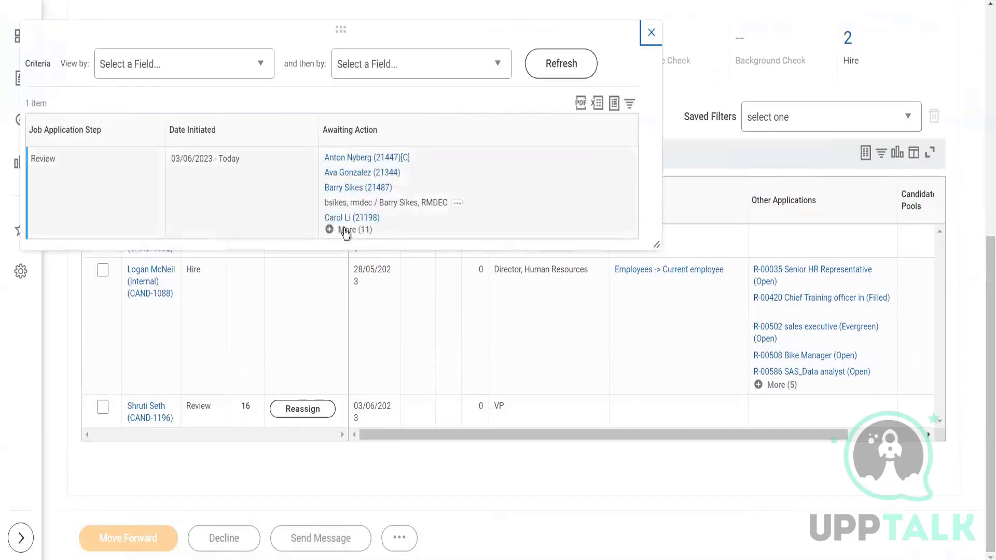
click(346, 230)
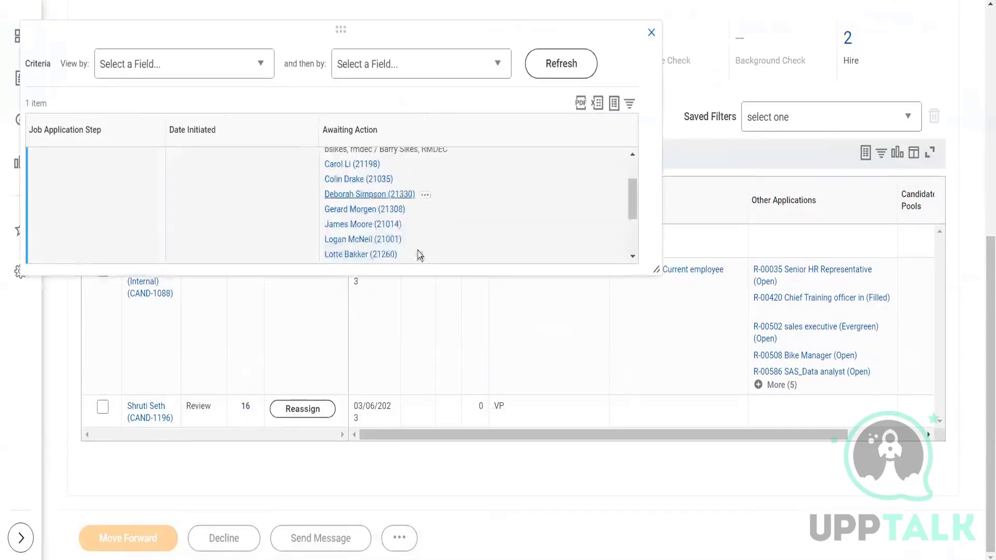
drag(632, 201, 633, 128)
click(651, 34)
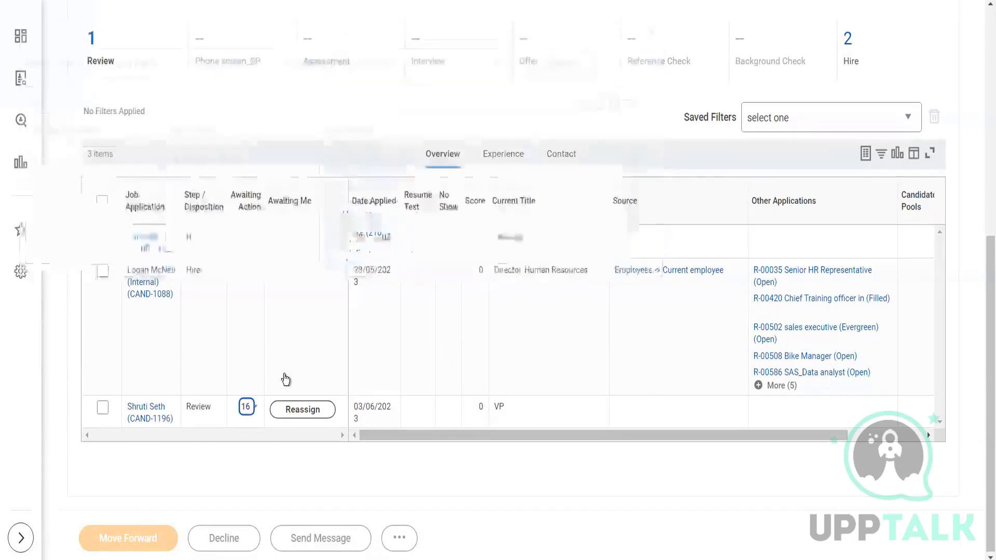
click(103, 409)
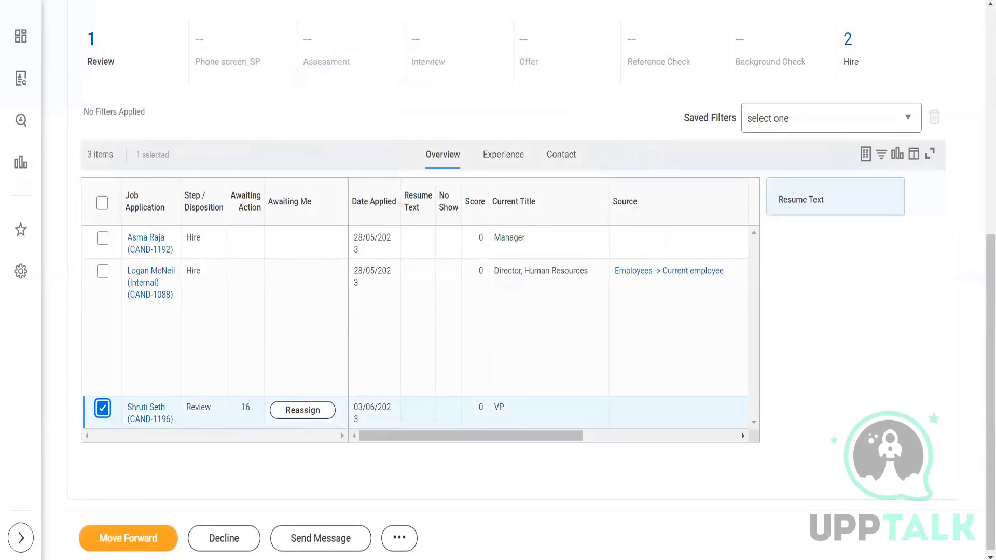
- Duplicate the requisition page in a new browser tab and search there for bp:alpha
right_click(275, 1)
click(305, 60)
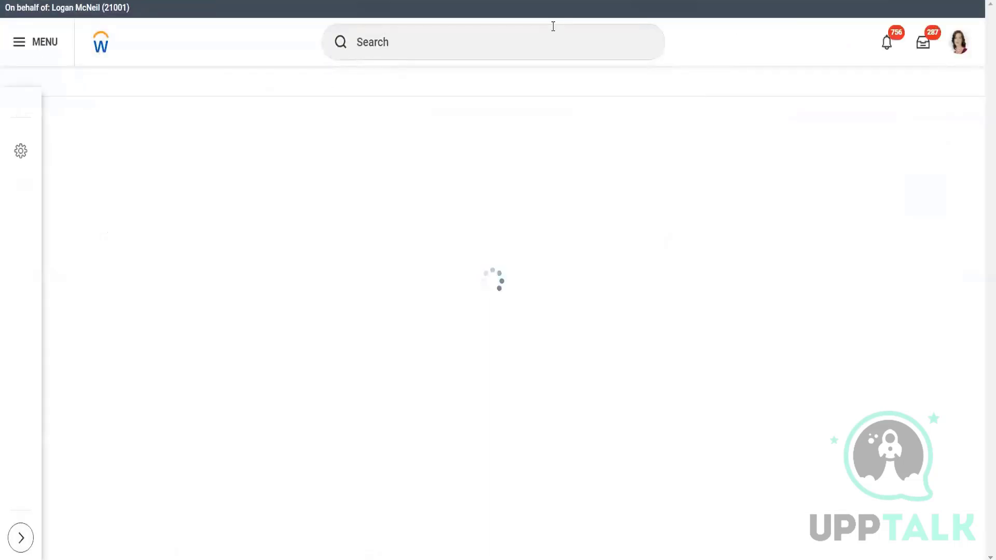
click(480, 41)
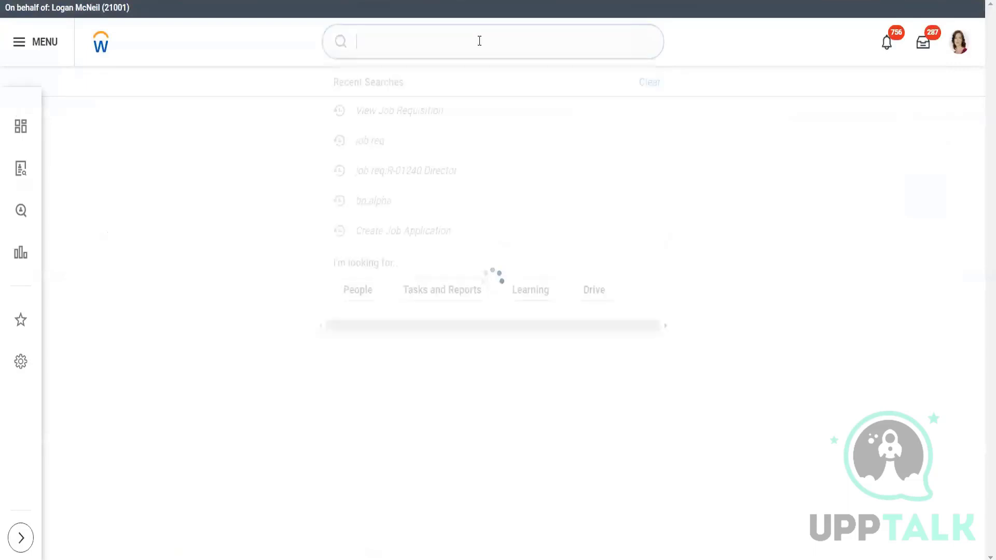
text(bp)
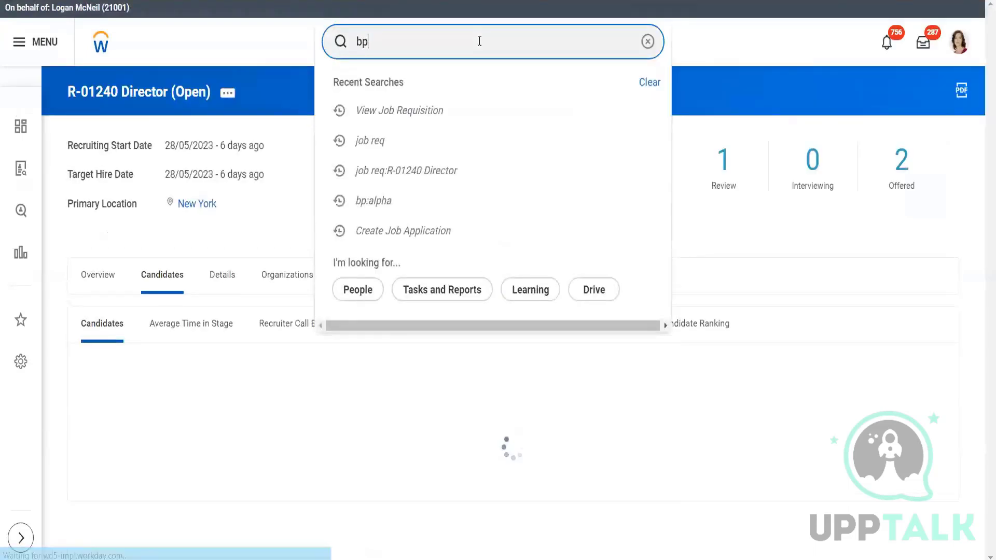
text(:alpha)
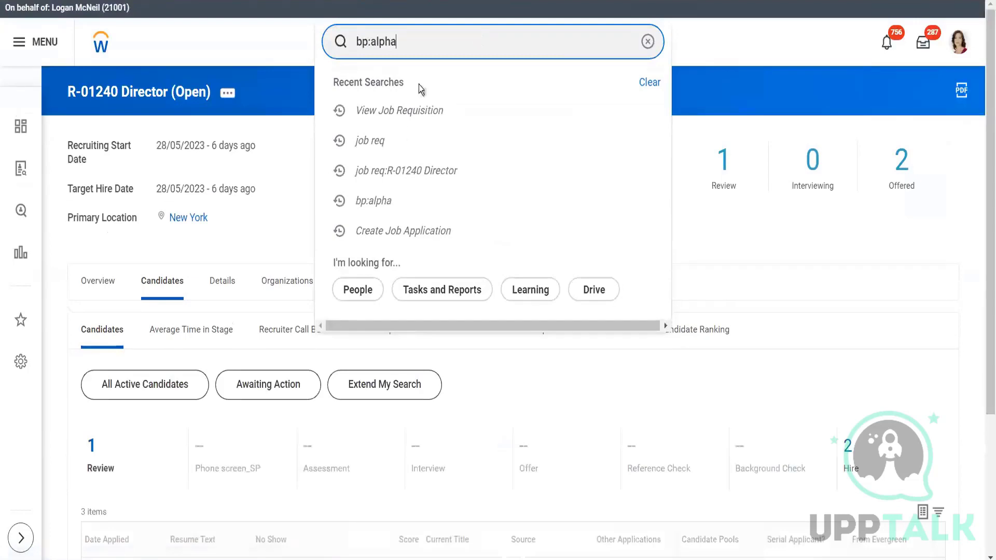
scroll(438, 61, down, 3)
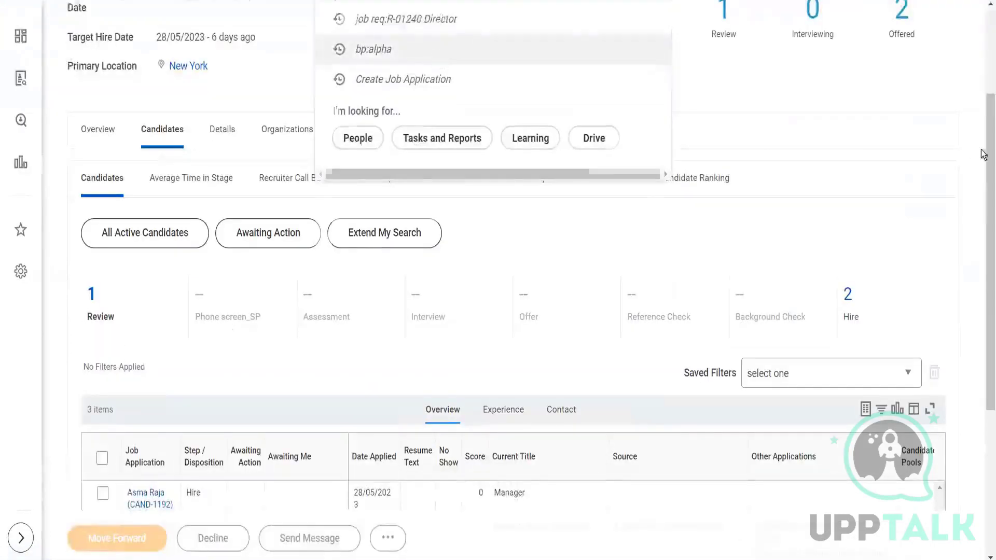
click(440, 60)
scroll(984, 96, up, 3)
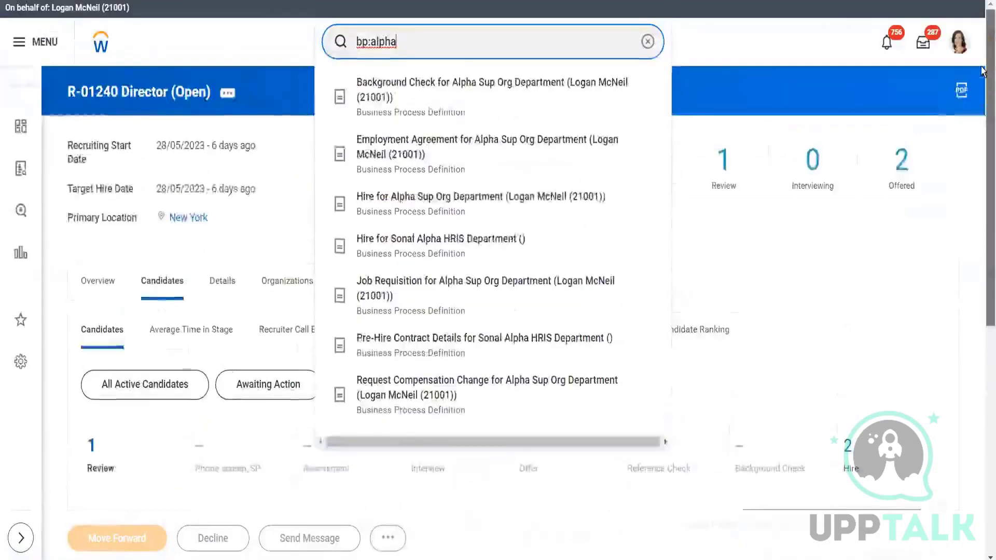
key(Return)
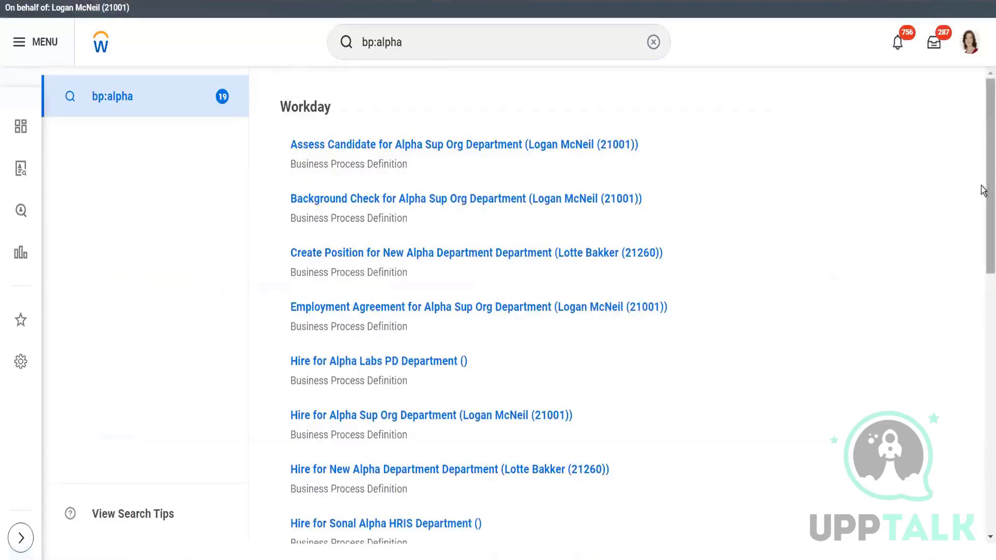
- Find and open the Review Candidate business process definition for Alpha Sup Org Department in the search results
scroll(983, 192, down, 3)
drag(983, 277, 981, 449)
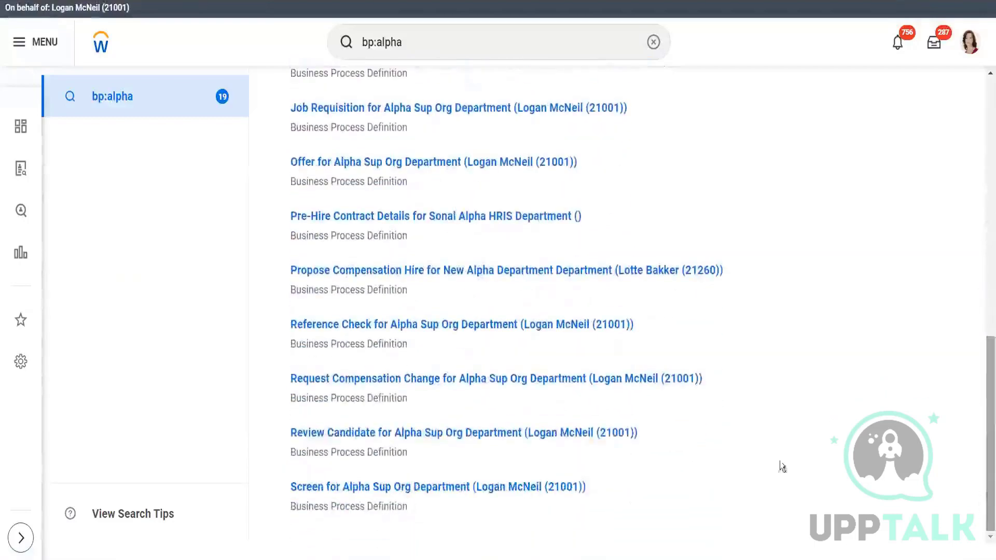
click(474, 435)
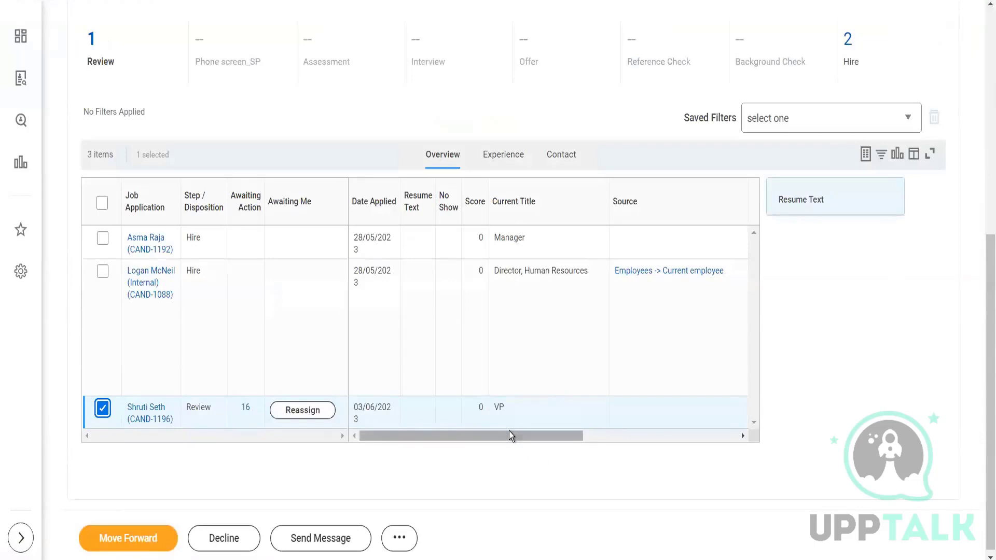
- Return to the requisition's candidates grid, start moving the selected candidate forward, and list the available next stages
drag(511, 435, 343, 468)
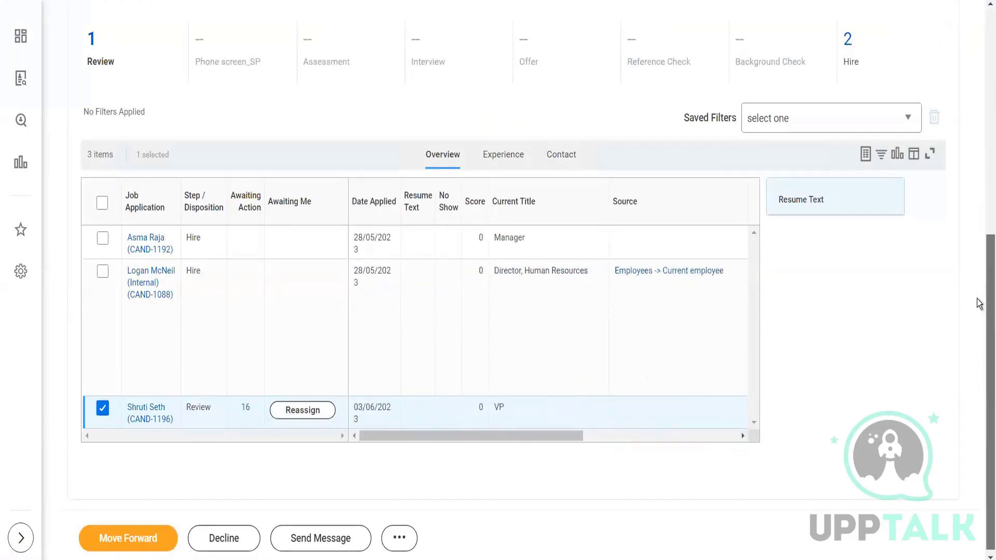
scroll(983, 386, up, 3)
drag(990, 422, 989, 525)
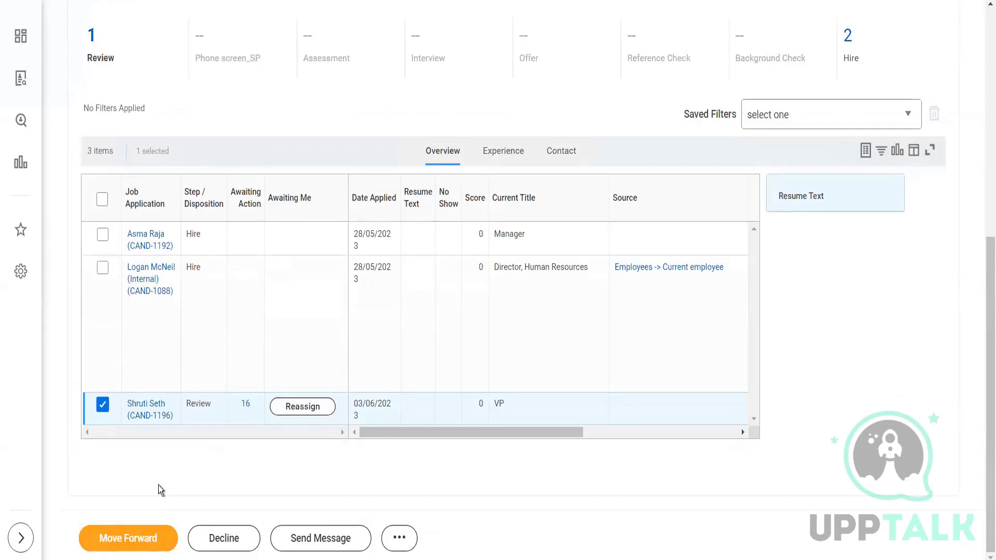
click(141, 539)
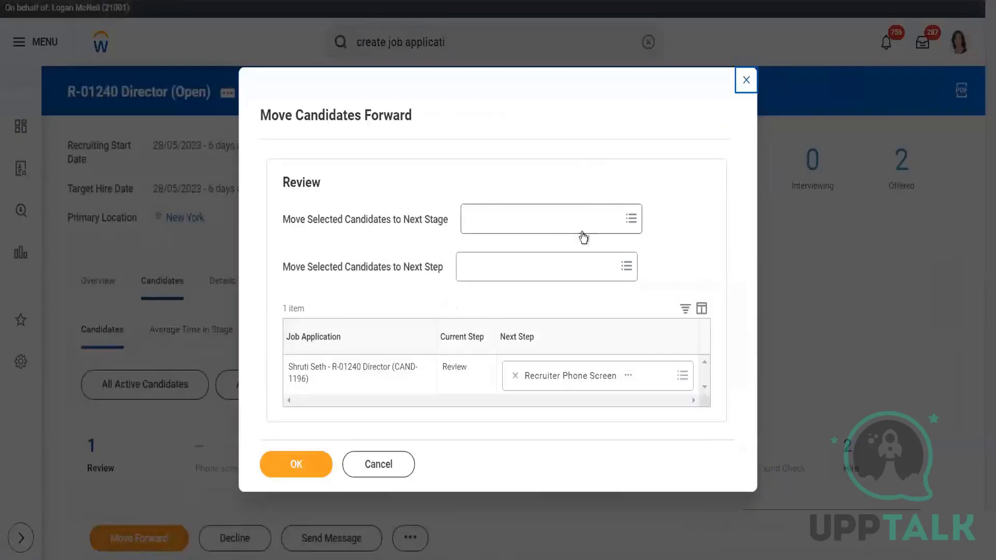
click(560, 219)
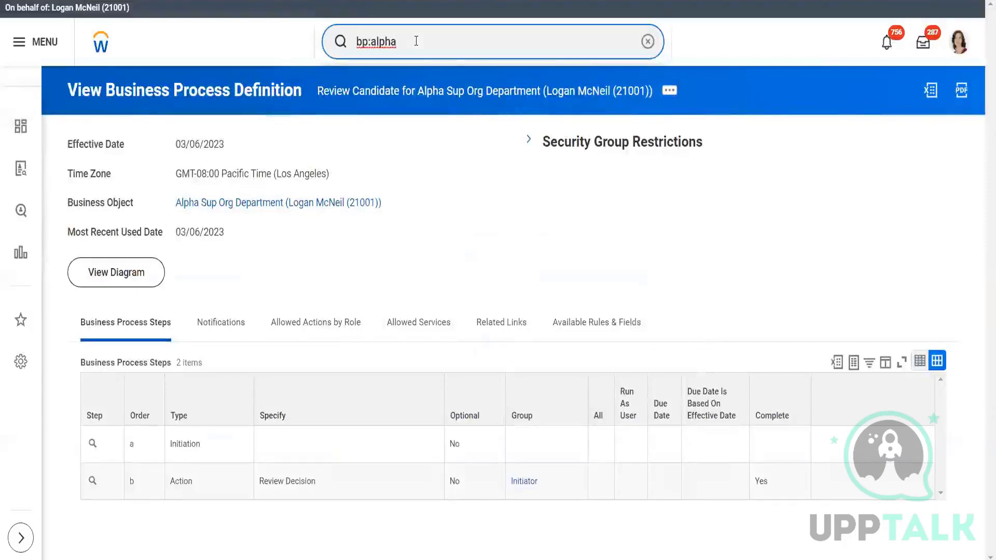
- In the business process tab, search for bp:alpha again and open the Job Application definition for Alpha Sup Org Department
key(BackSpace)
text(p)
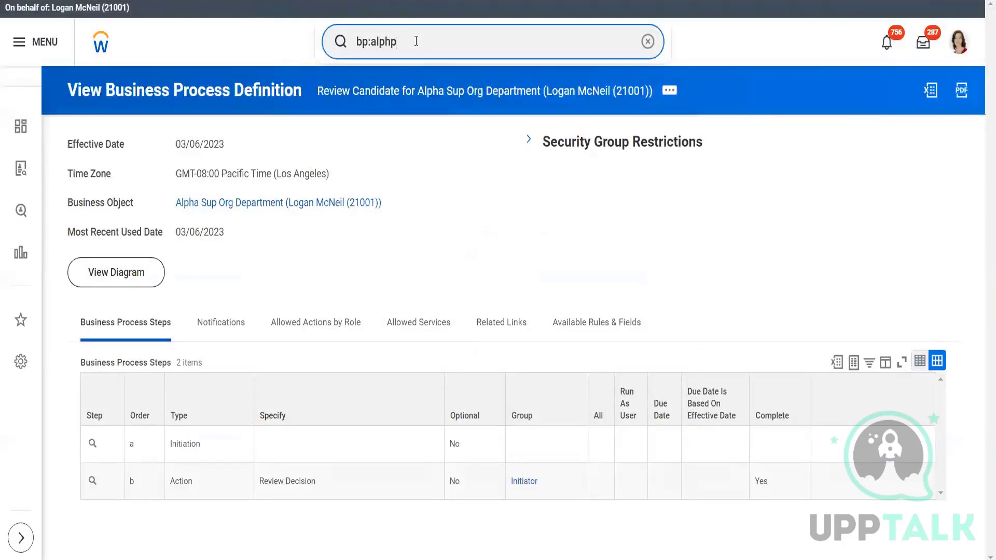
key(BackSpace)
text(a)
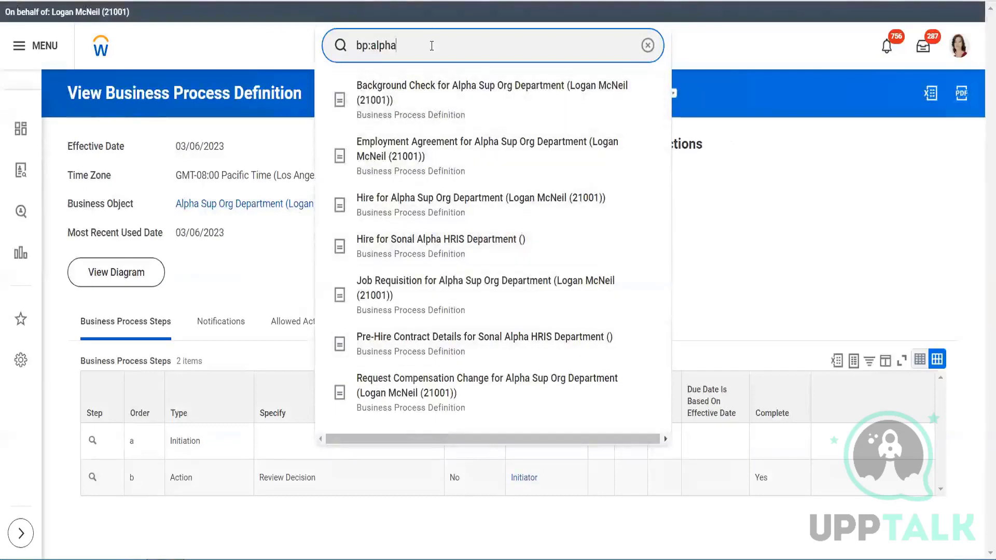
key(Return)
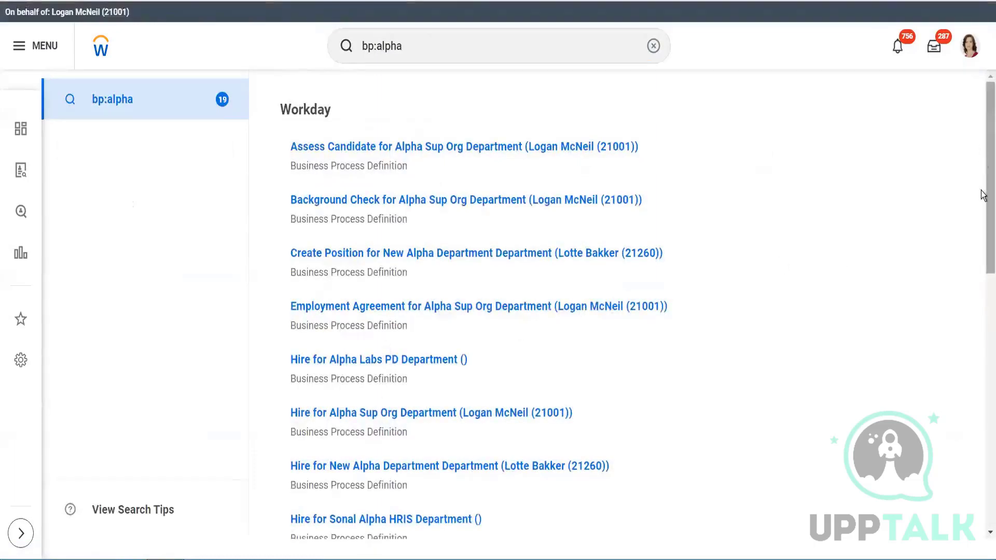
drag(982, 195, 983, 318)
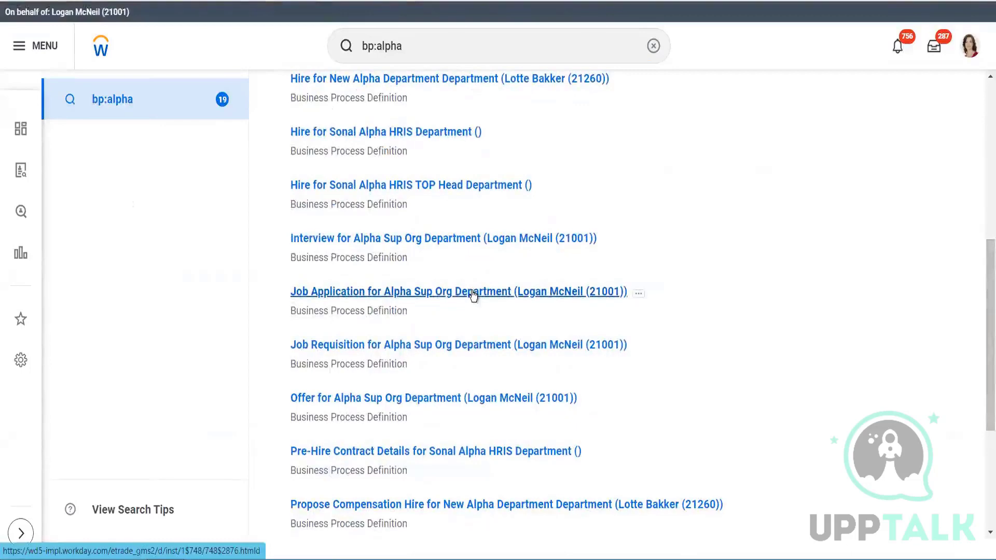
click(473, 294)
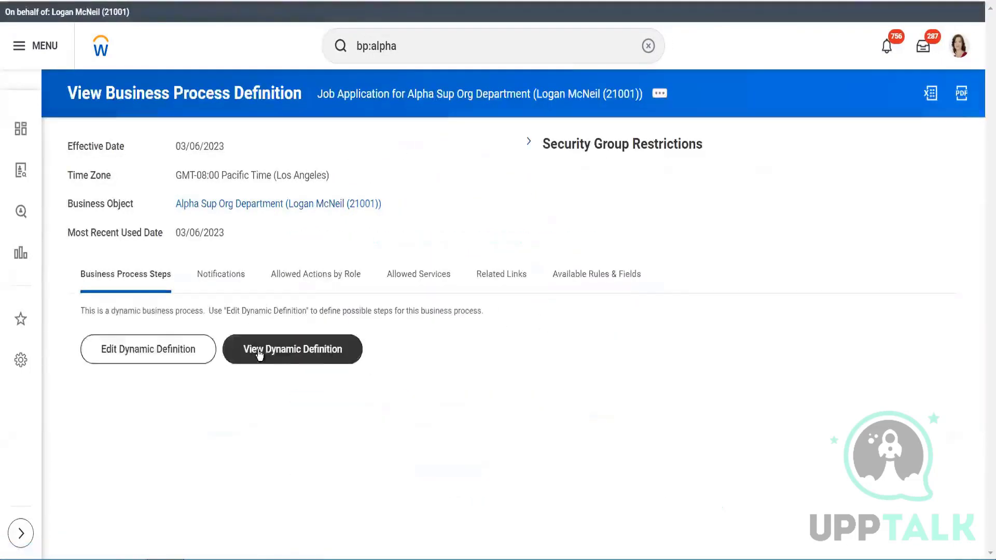
- View the Job Application process's dynamic definition and examine the possible next steps for the Review stage
click(259, 355)
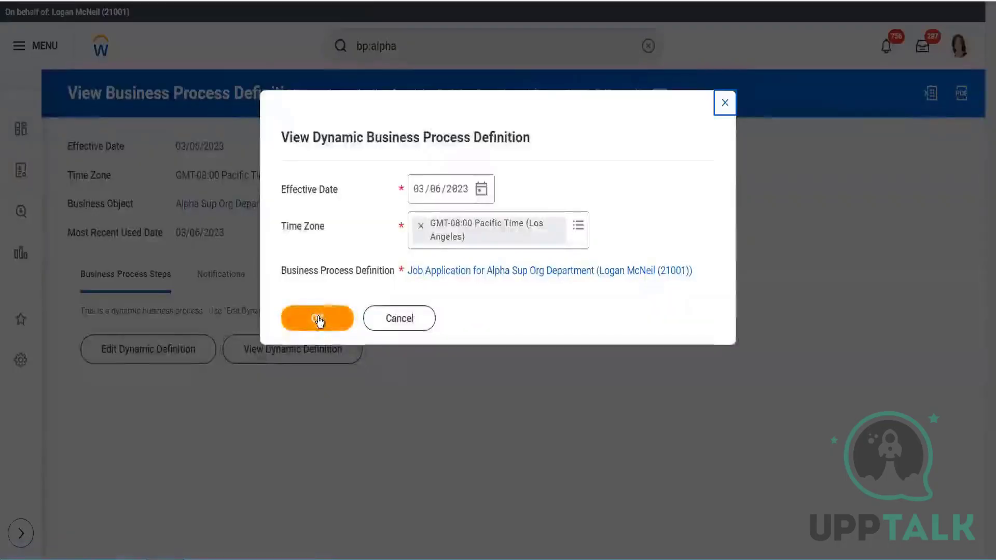
click(317, 318)
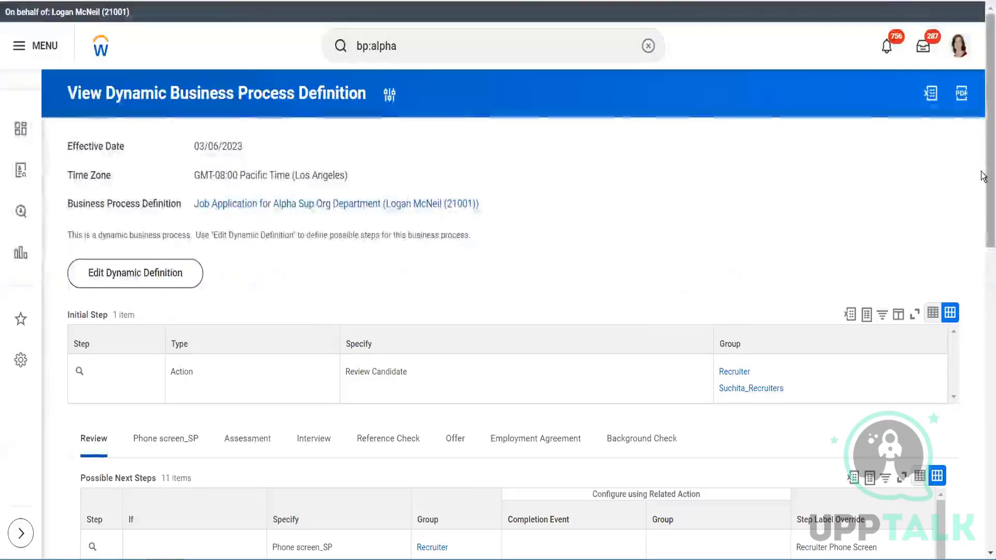
drag(983, 177, 982, 323)
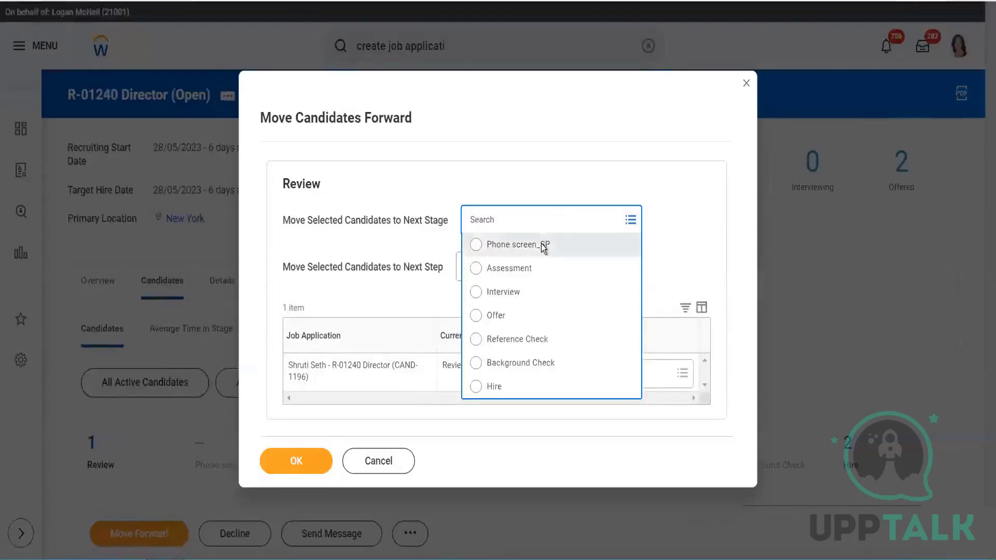
- Set the candidate's next stage to Phone screen_SP, check that stage in the dynamic definition, and set the next step to Recruiter Phone Screen
click(542, 246)
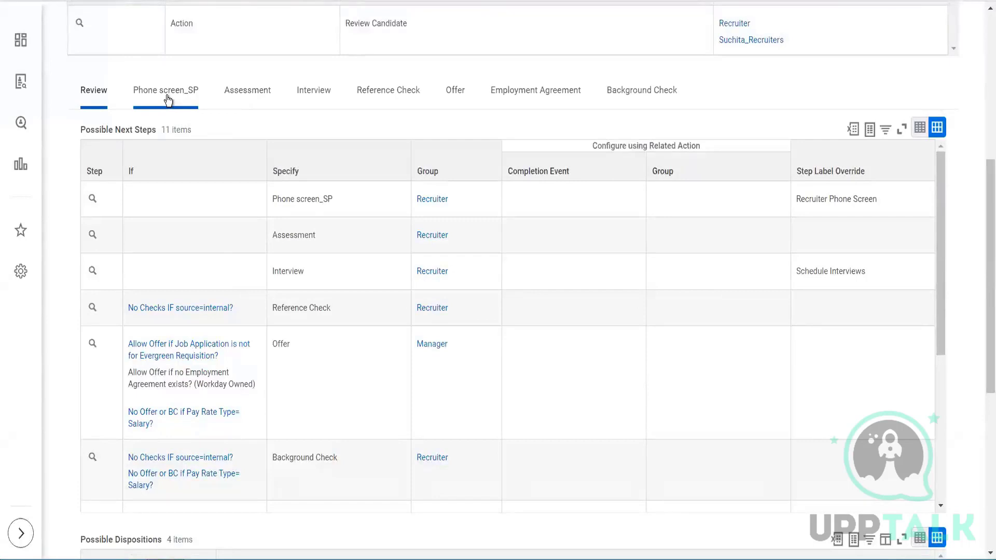
click(167, 99)
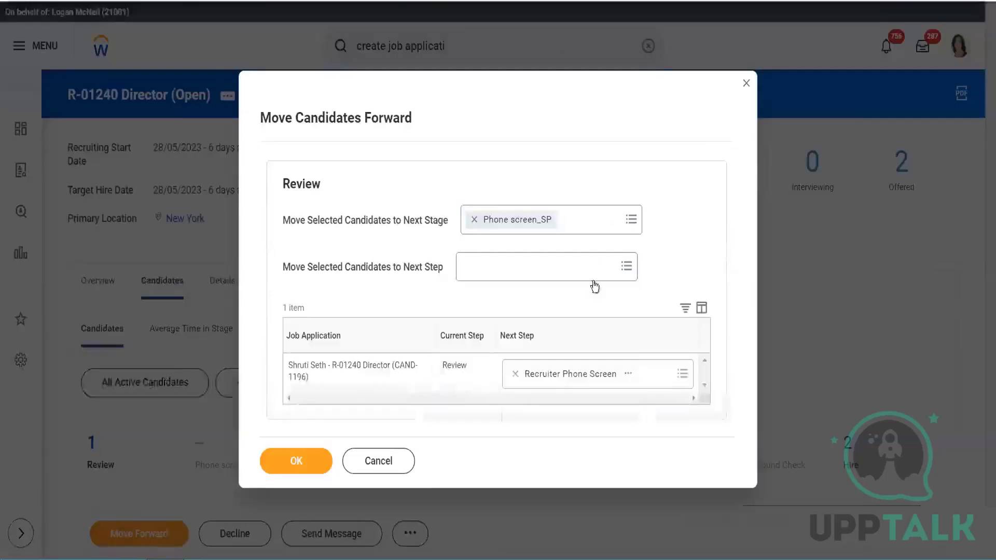
click(573, 277)
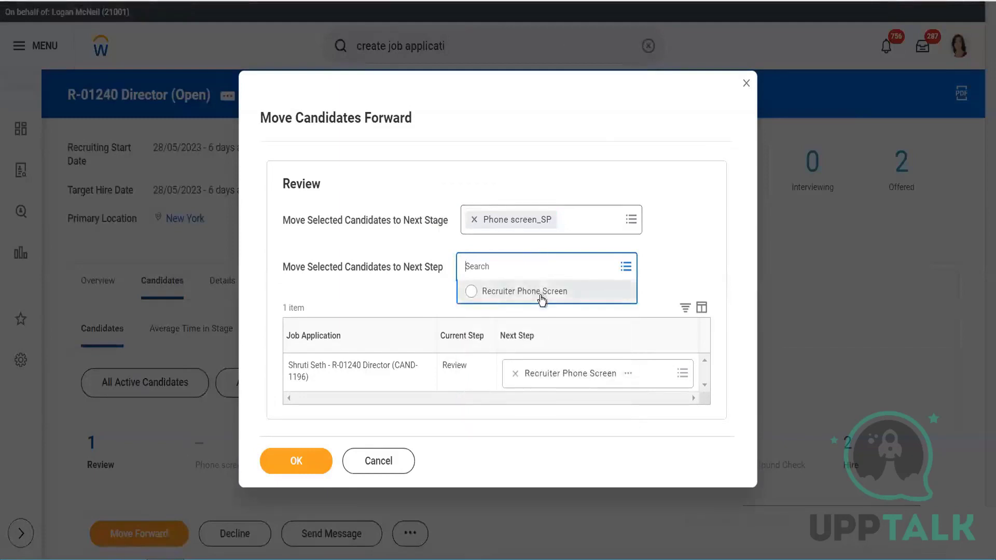
click(505, 300)
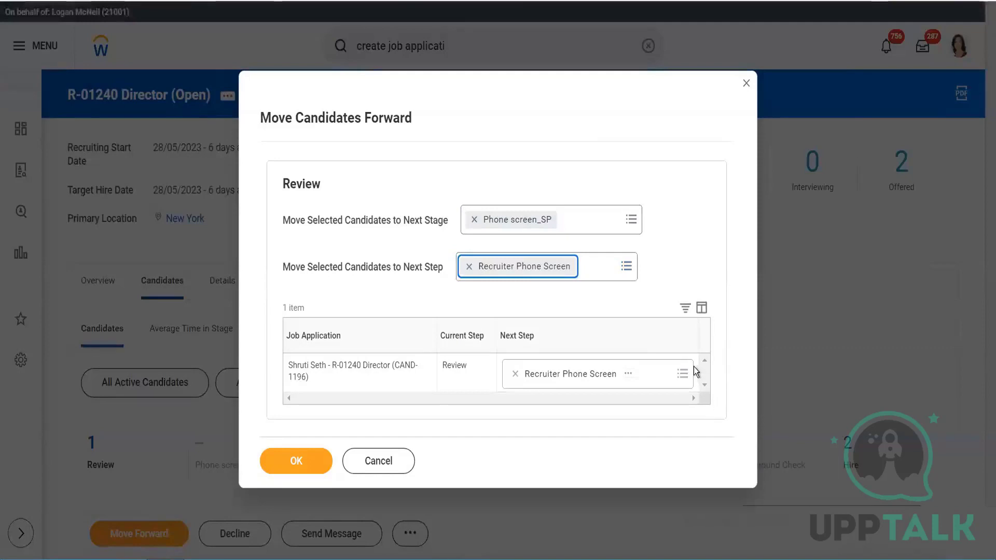
- Clear the shared next step and the candidate row's next step, and choose Recruiter Phone Screen again for the selected candidates
click(515, 375)
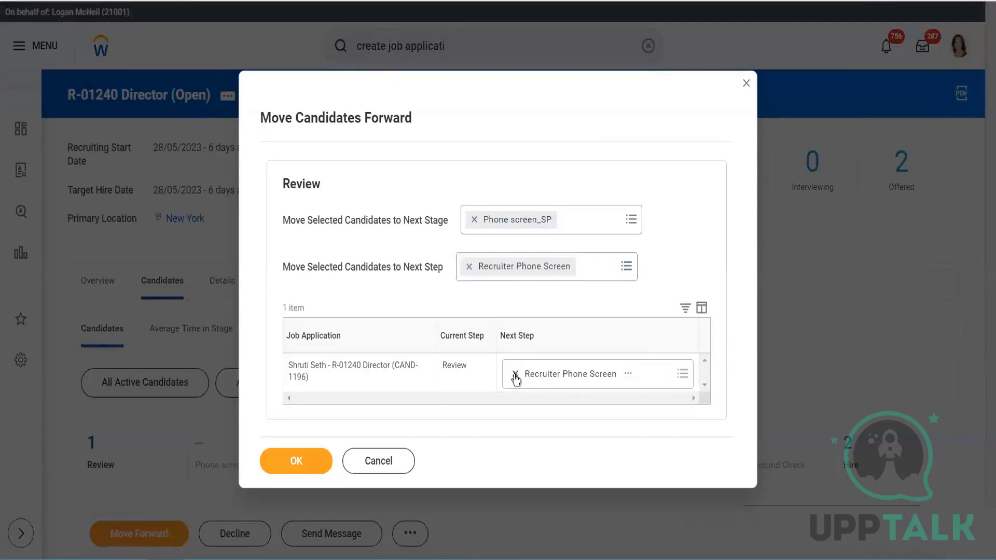
click(467, 267)
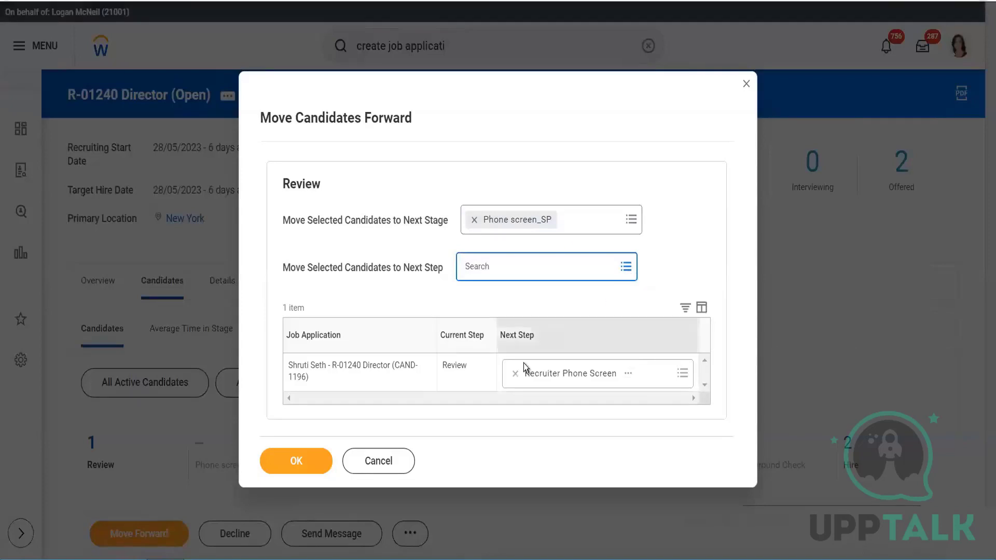
click(515, 375)
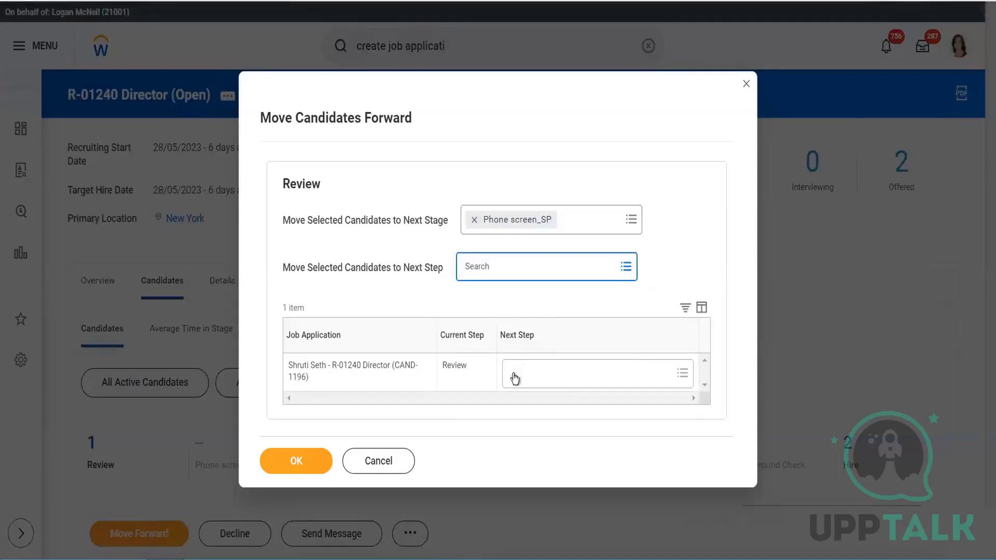
click(627, 266)
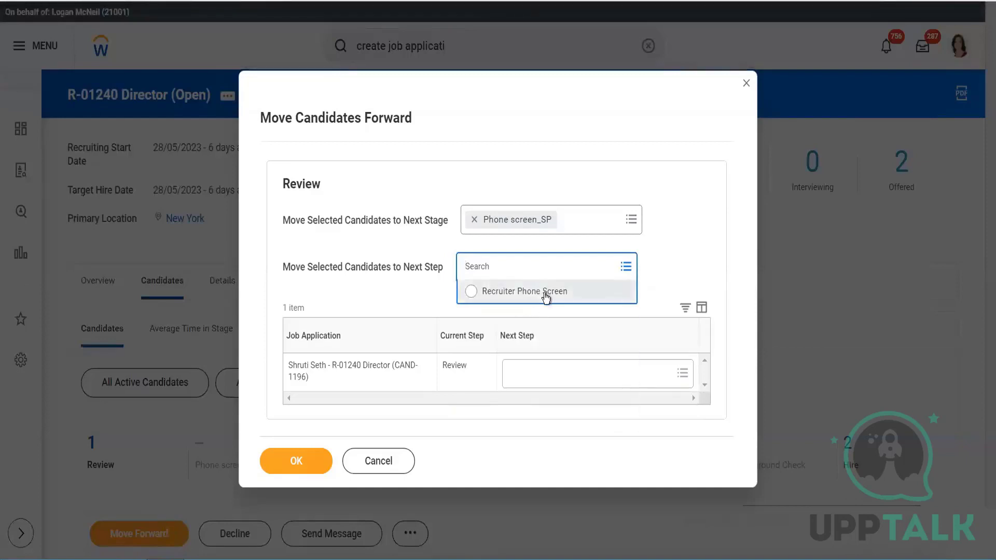
click(545, 294)
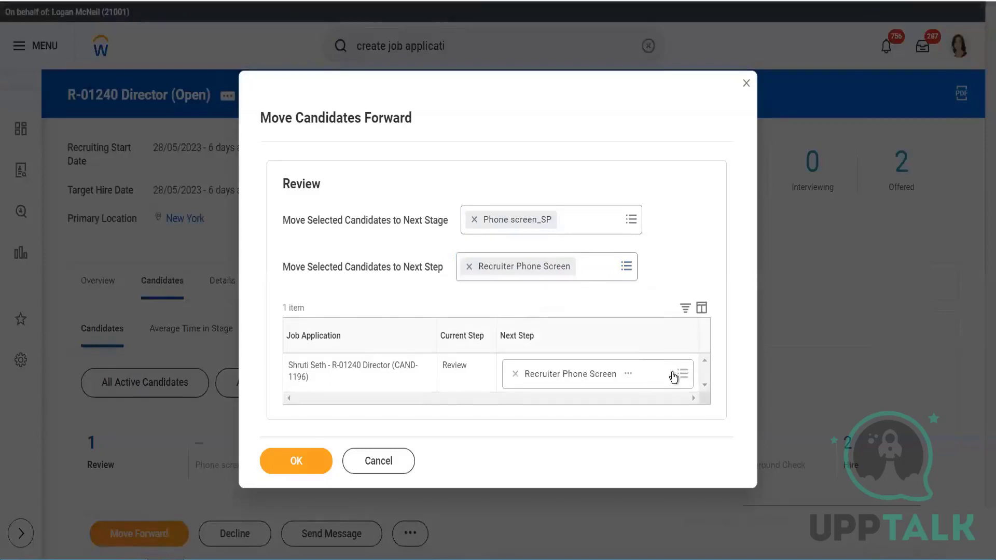
- List the next-step choices in the candidate's row and compare them with the Review stage's possible next steps in the dynamic definition
click(673, 377)
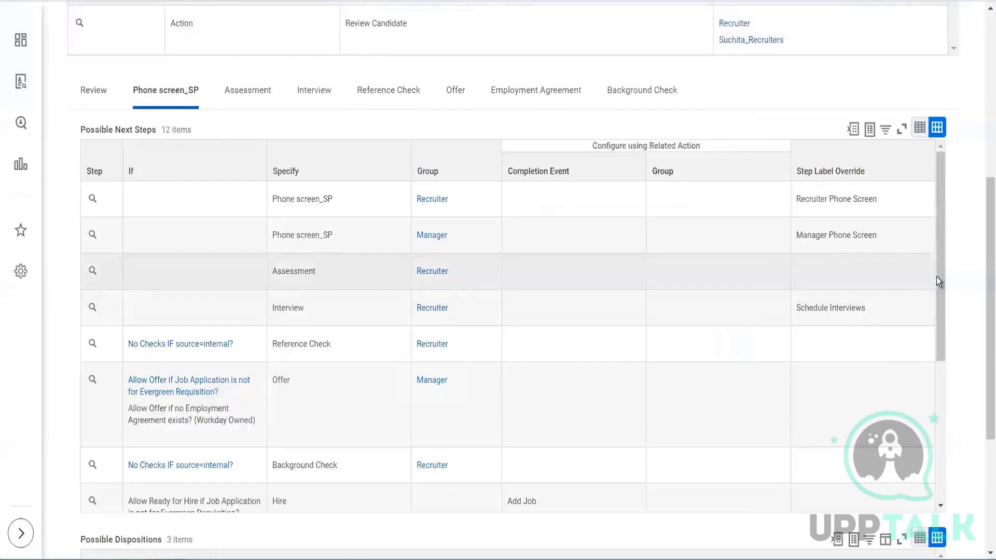
click(102, 96)
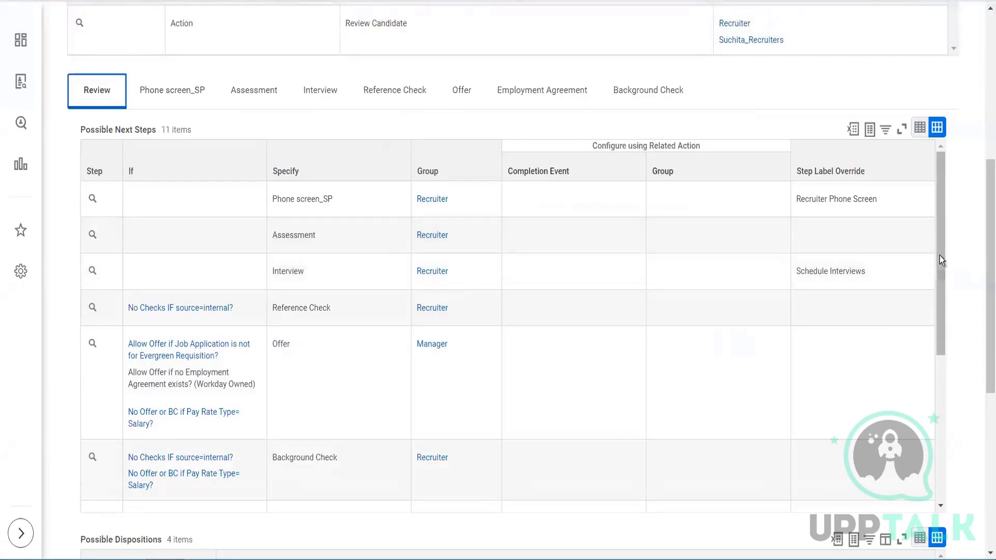
drag(942, 259, 944, 425)
drag(942, 356, 932, 221)
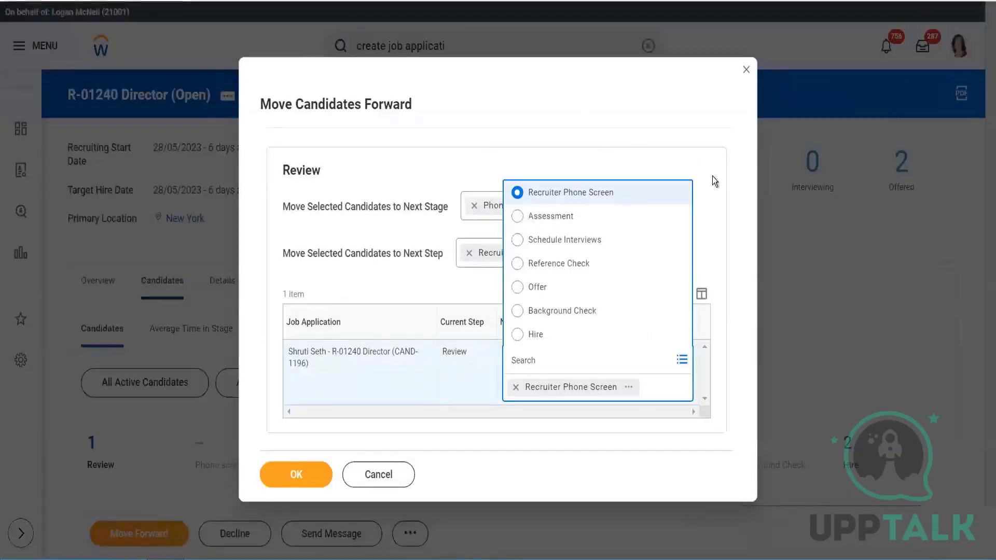
- Try Assessment as the candidate's next stage and check the next-step choices in the candidate's row and the shared field
click(465, 270)
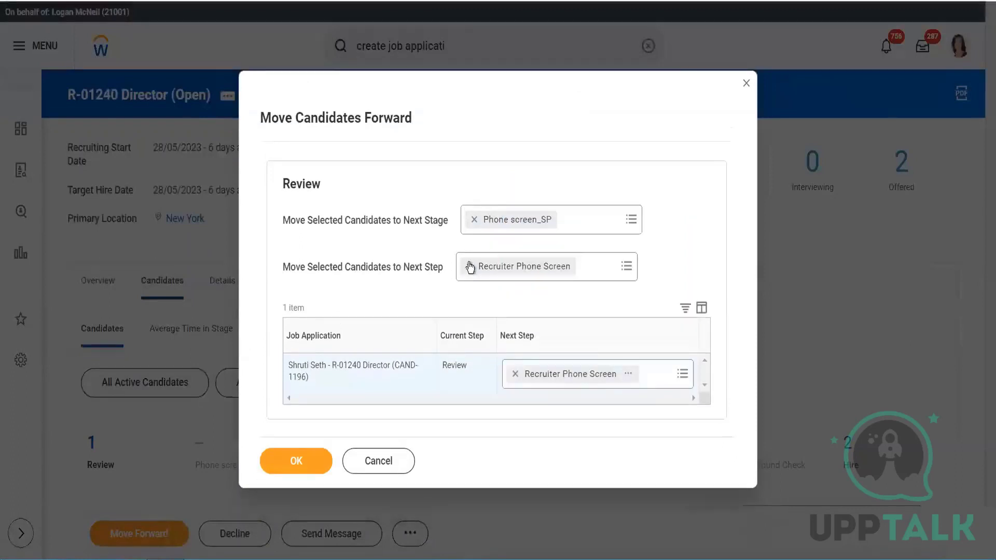
click(473, 220)
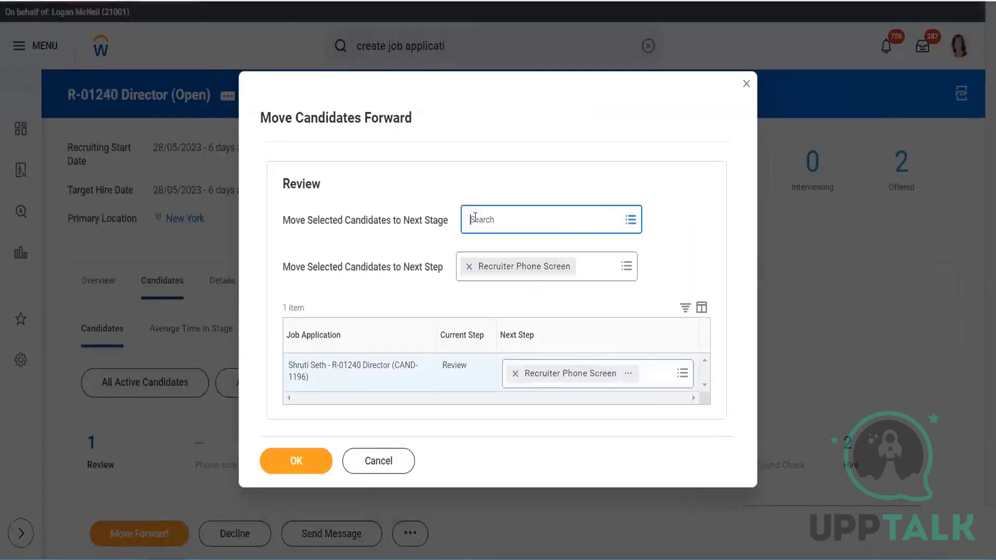
click(630, 221)
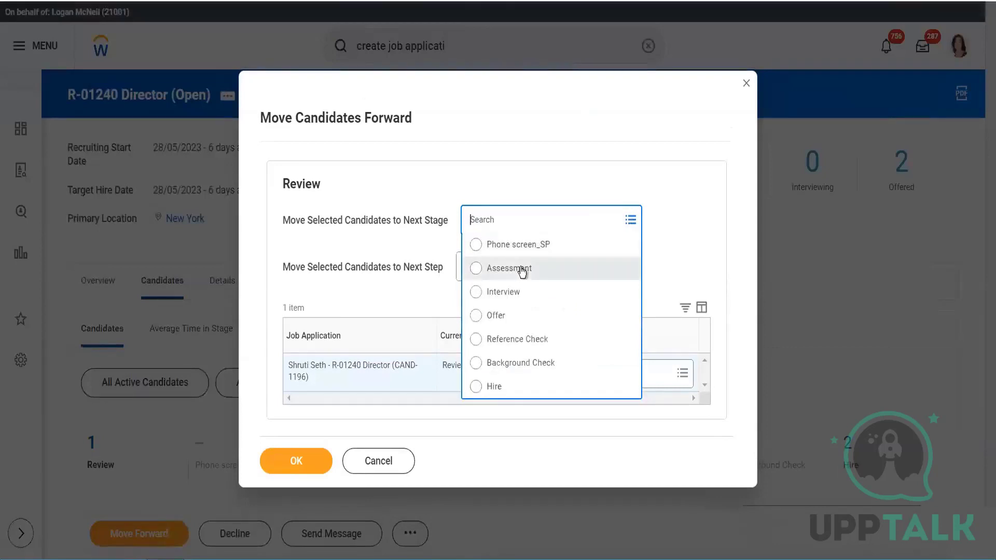
click(522, 269)
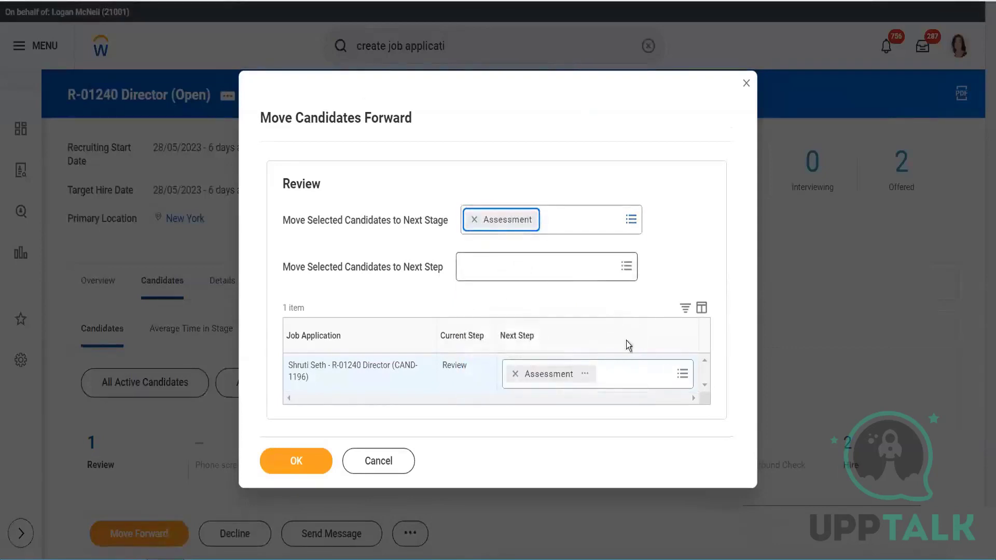
click(686, 374)
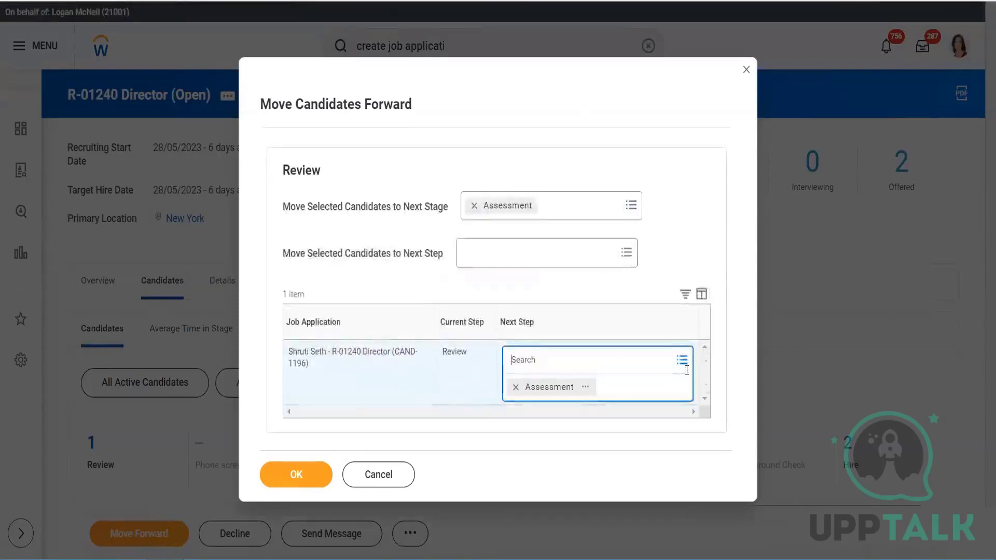
click(703, 207)
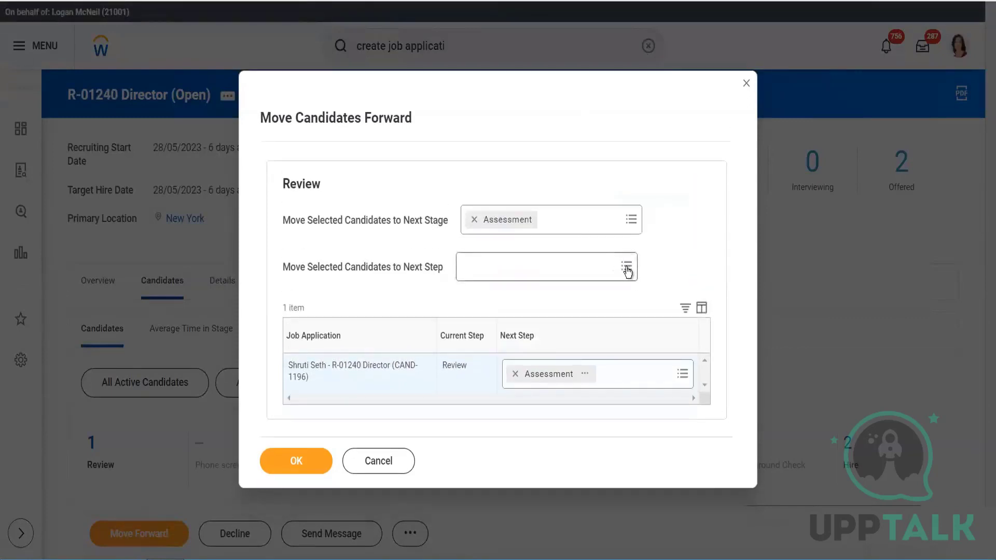
click(626, 267)
click(626, 268)
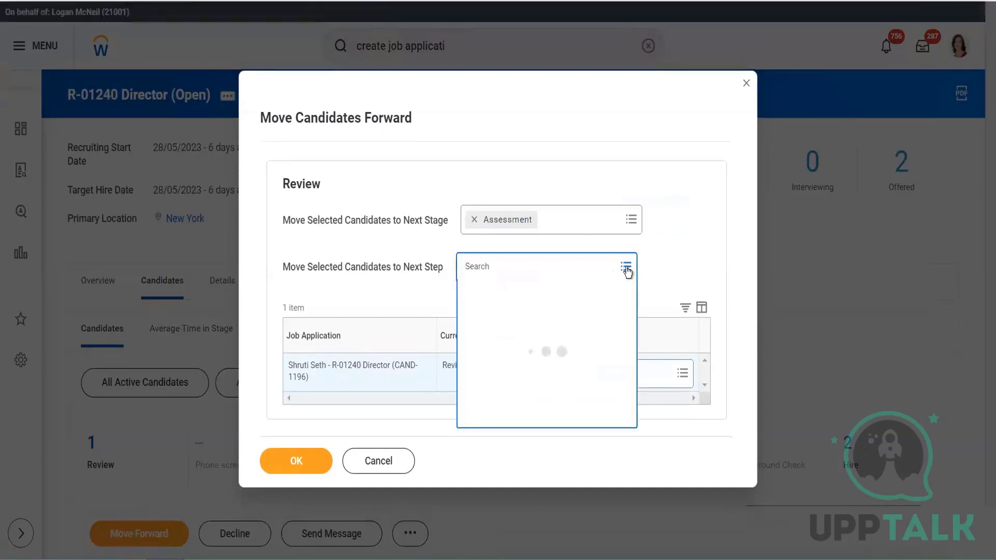
- Set the next stage to Phone screen_SP and compare the Review and Phone screen_SP possible next steps in the dynamic definition
click(632, 220)
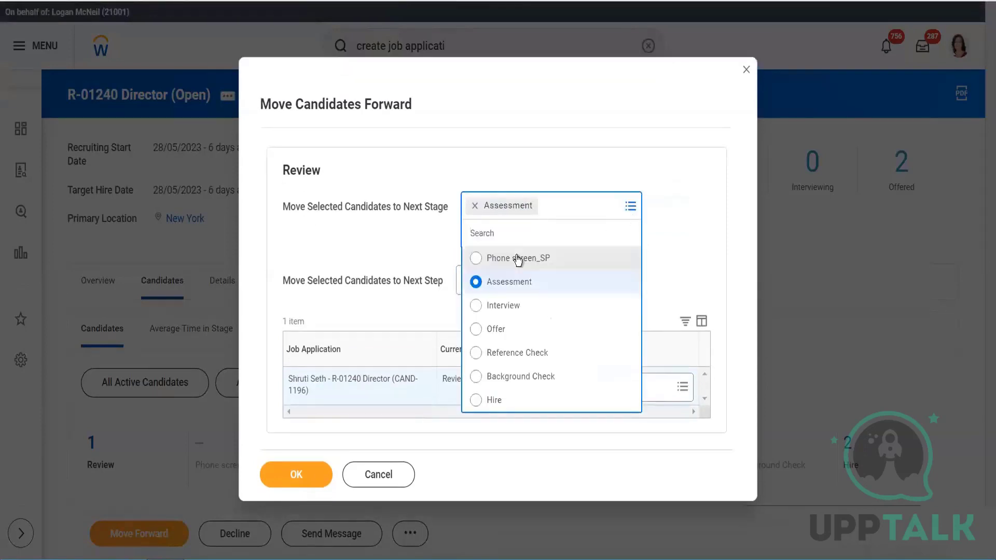
click(512, 258)
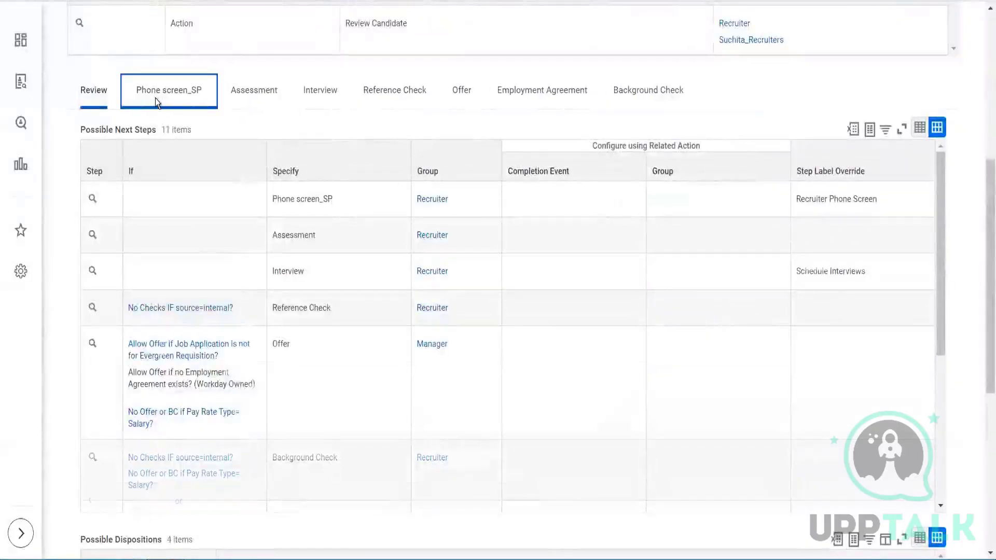
click(101, 92)
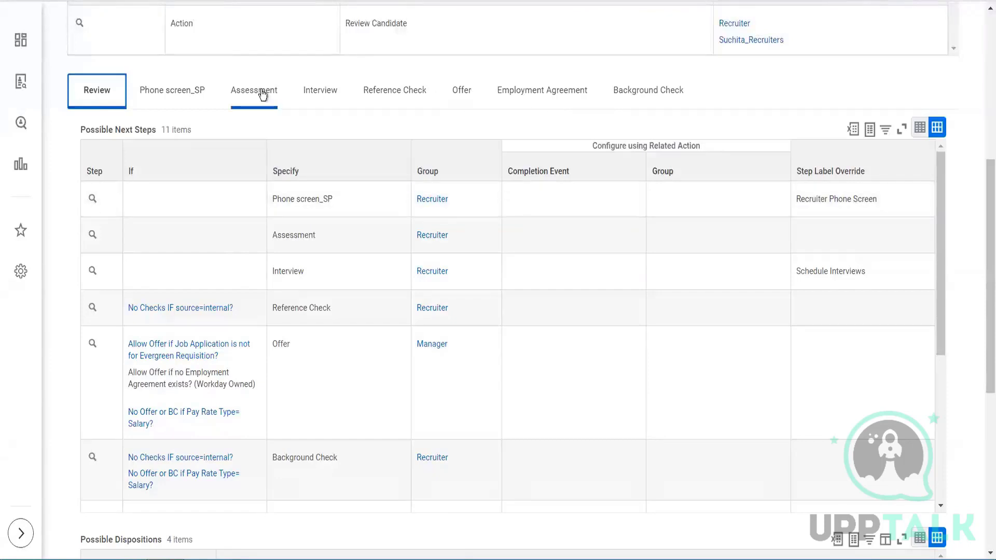
click(169, 94)
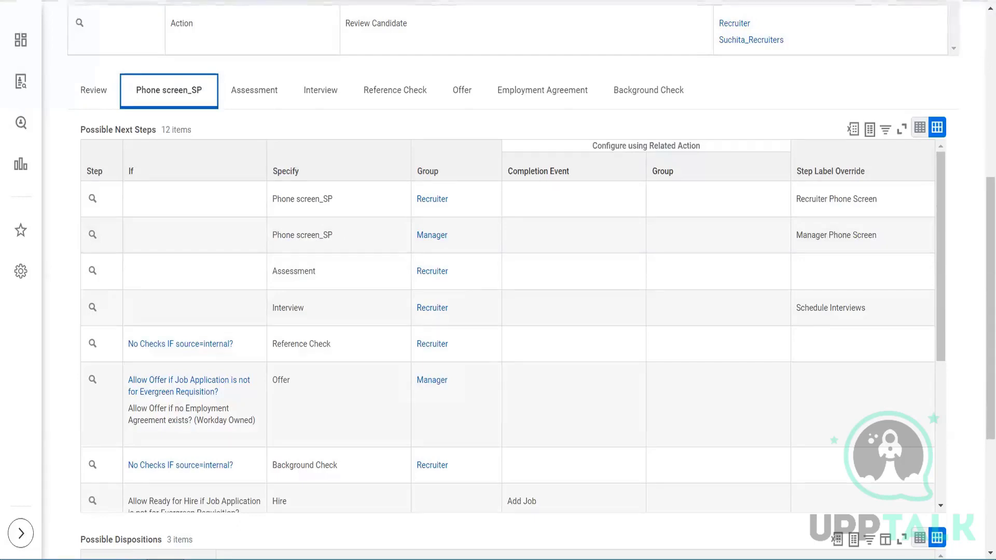
click(208, 1)
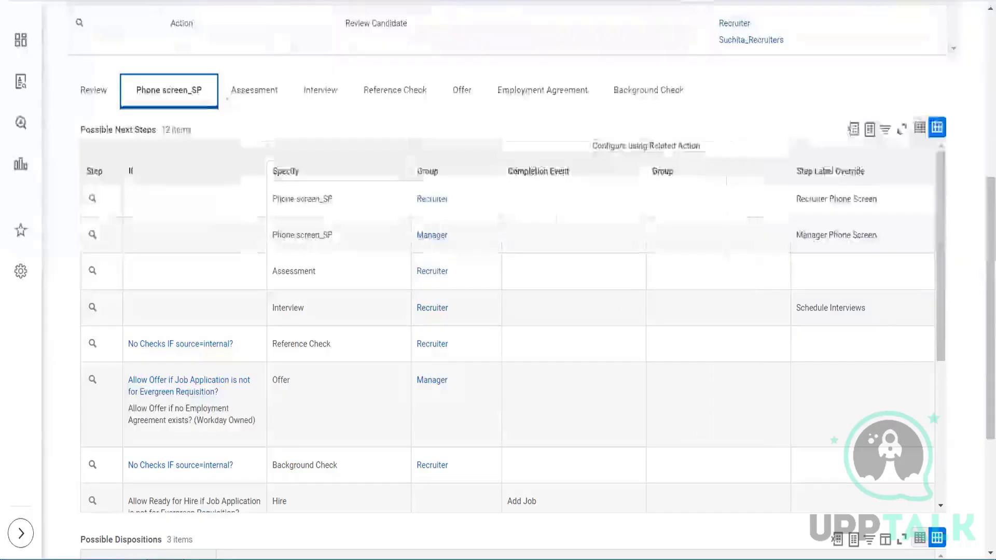
click(99, 89)
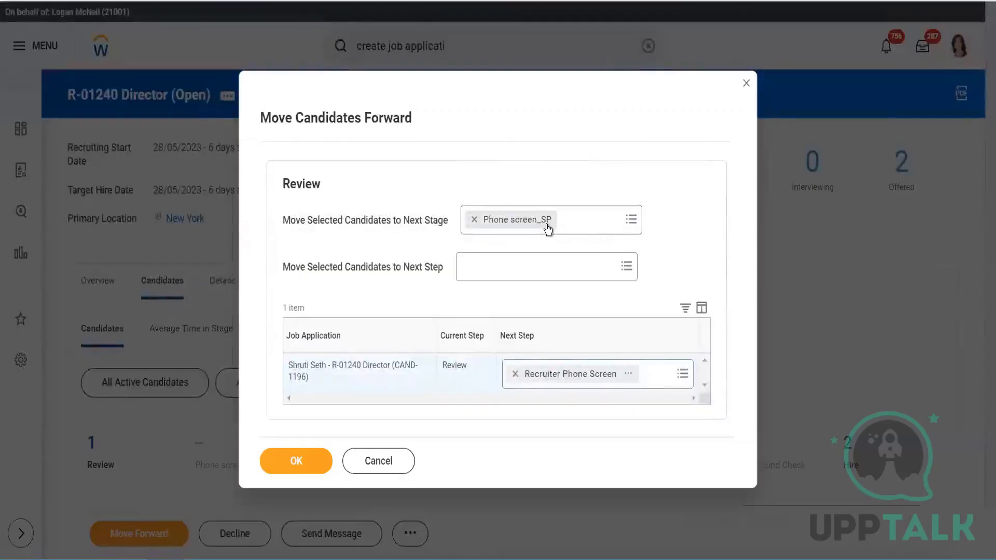
- Submit the candidate's move to Recruiter Phone Screen and view the requisition's candidate list
click(309, 460)
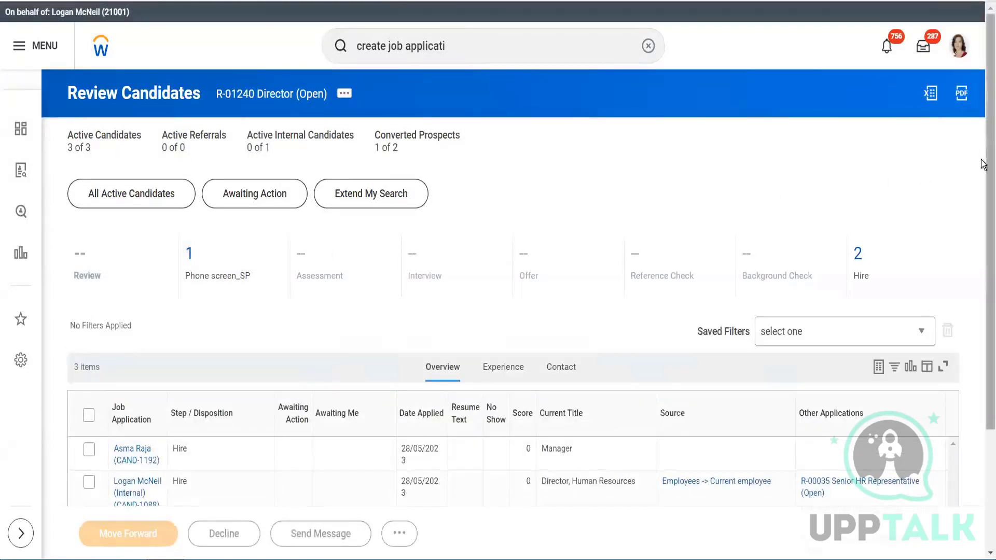
scroll(981, 162, down, 3)
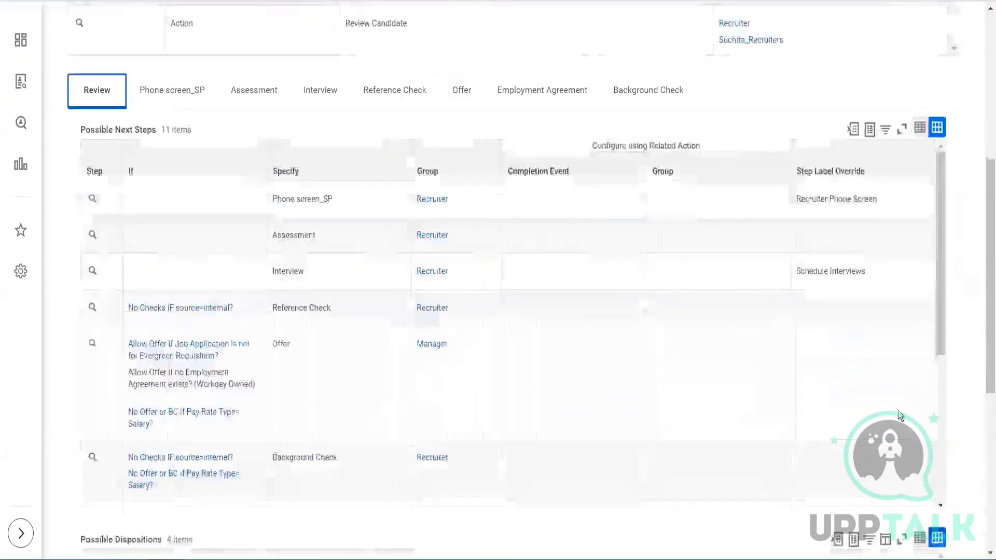
- Search for bp:alpha and look through the matching business process definitions
scroll(608, 83, up, 7)
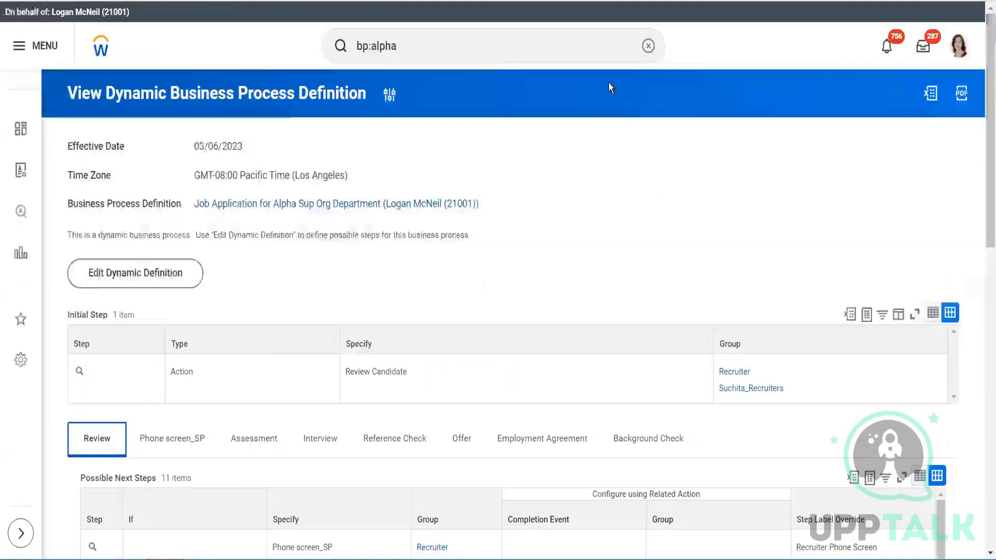
click(439, 44)
key(BackSpace)
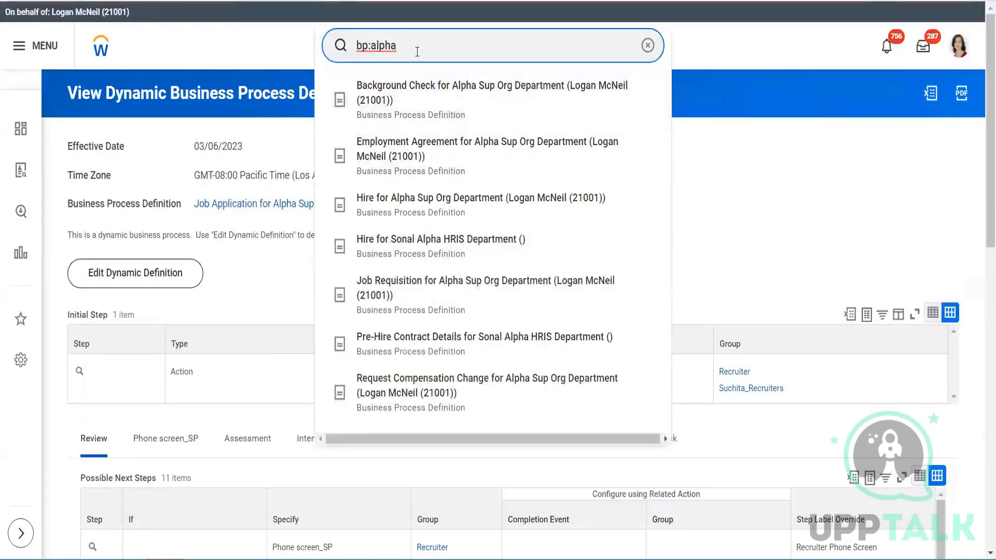
key(Return)
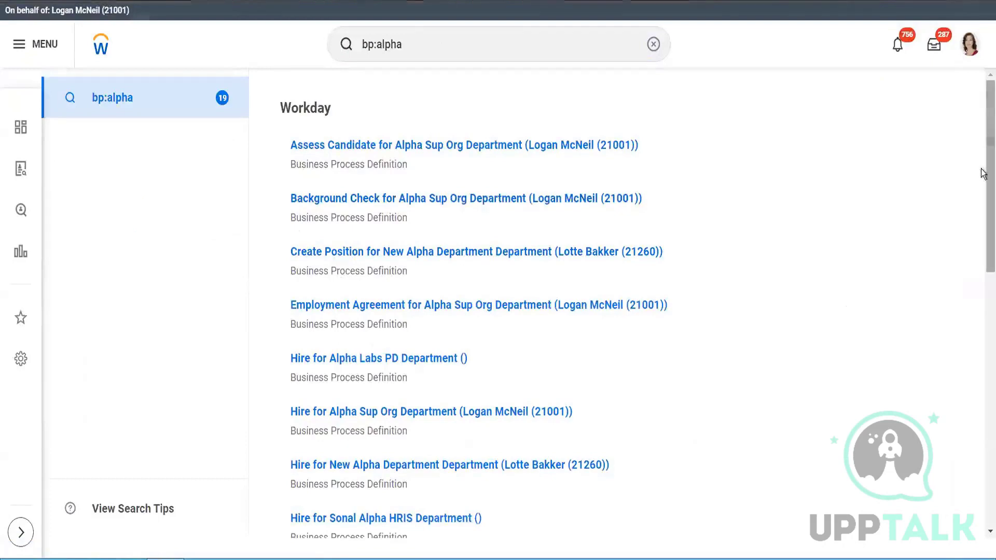
scroll(983, 281, down, 2)
scroll(983, 281, down, 10)
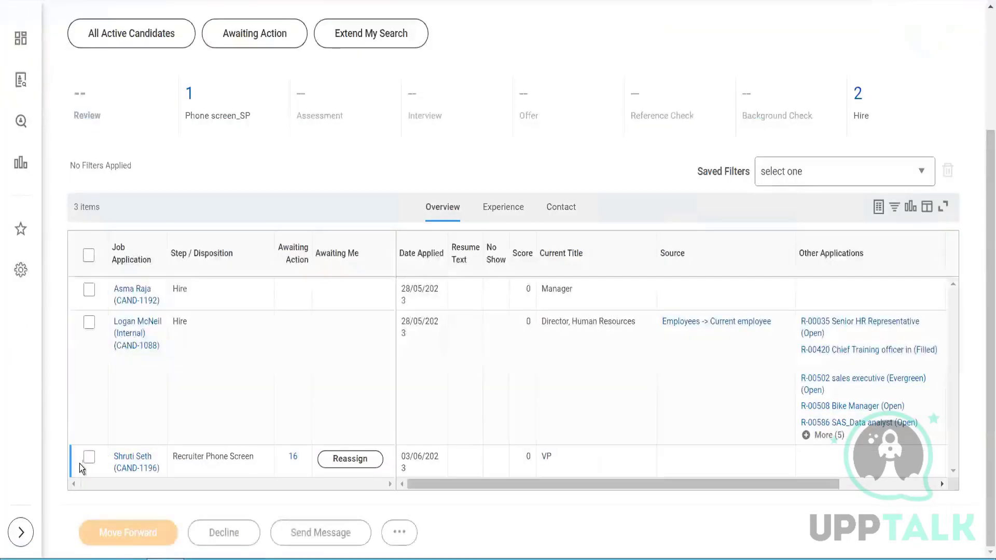
- Start moving the candidate forward within Phone screen_SP, list the row's next-step choices, and discard the changes
click(128, 536)
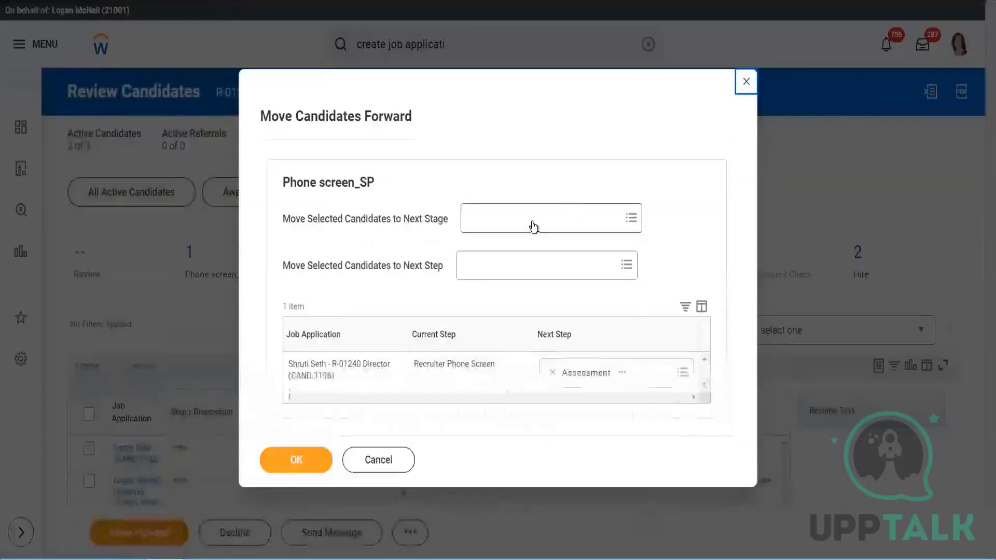
click(530, 217)
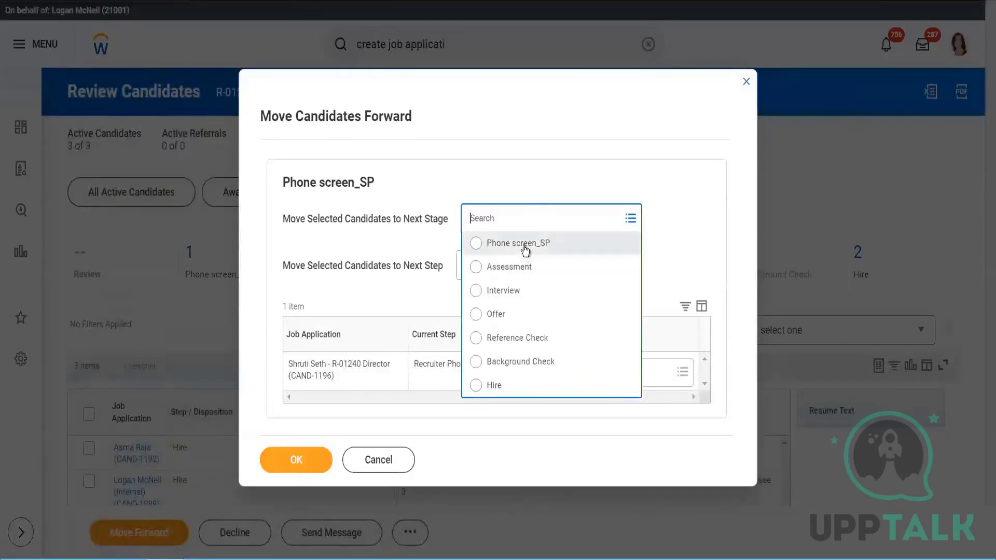
click(526, 250)
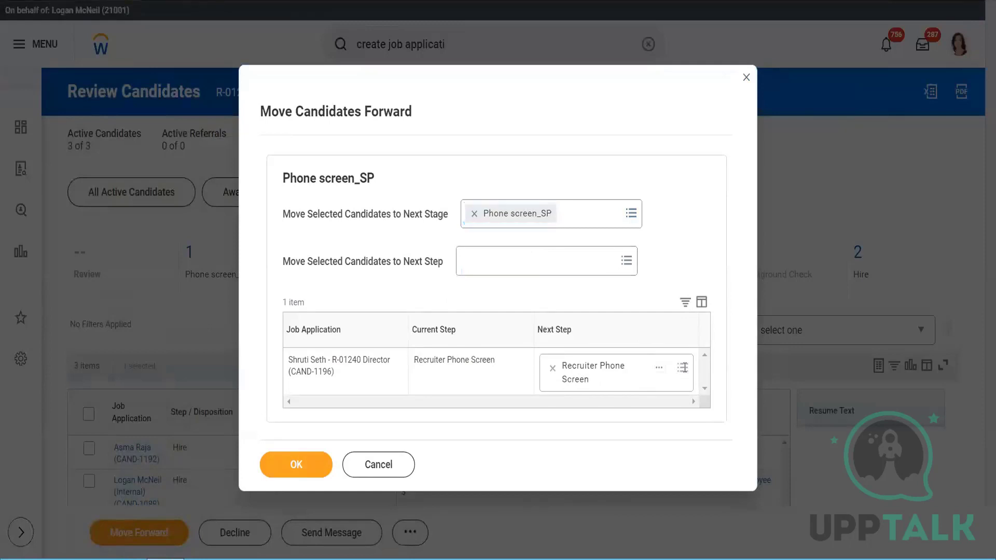
click(682, 367)
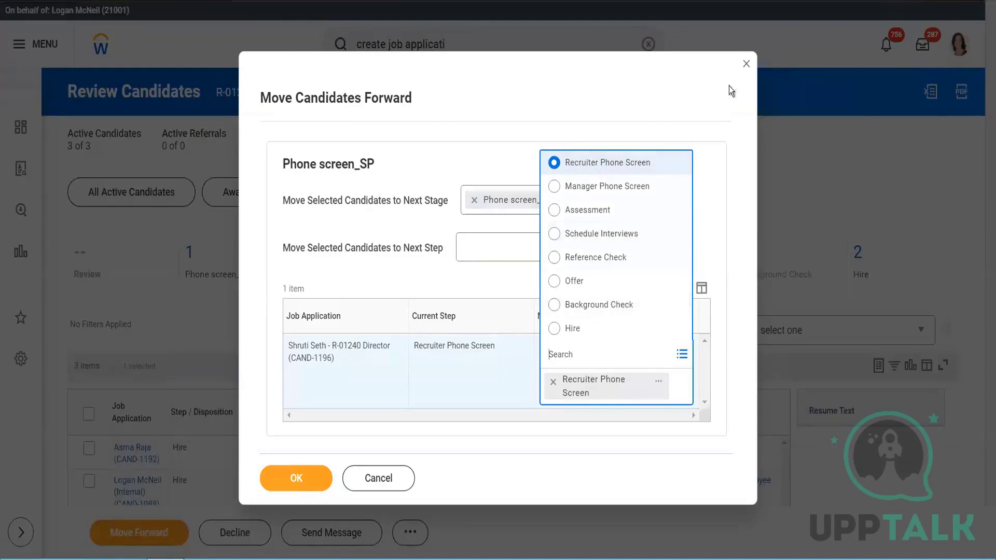
click(747, 65)
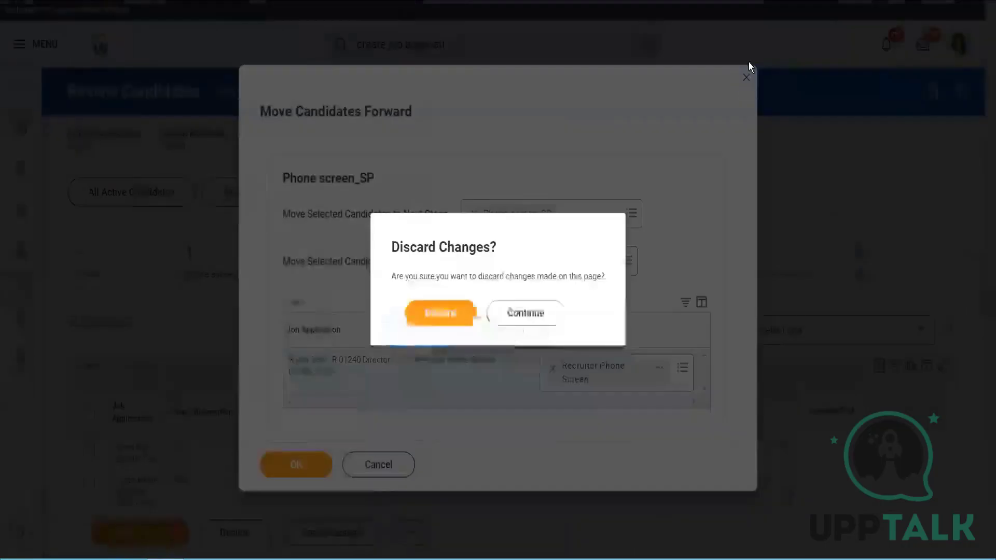
click(438, 313)
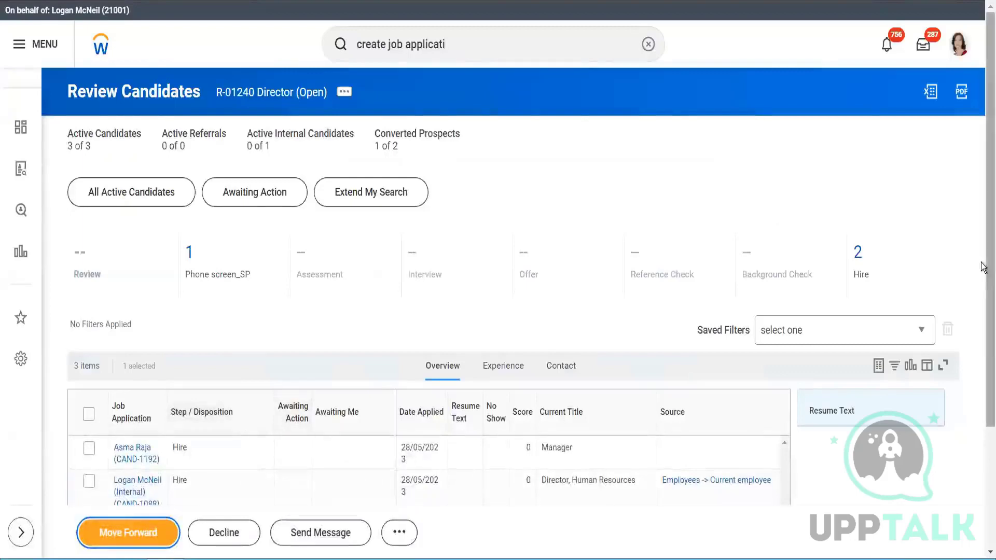
- Open the candidate's application from the requisition's list and move it forward to Manager Phone Screen
scroll(327, 407, down, 3)
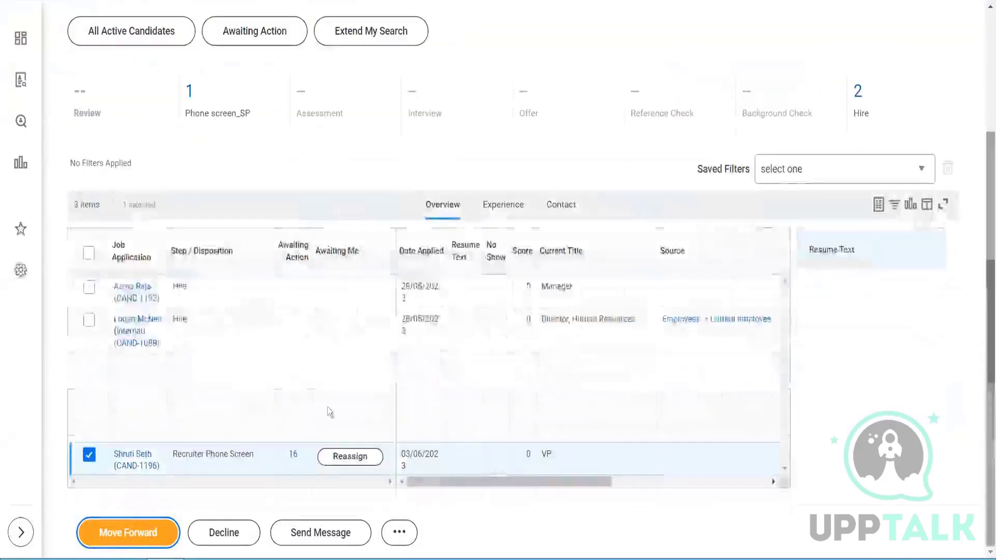
click(138, 467)
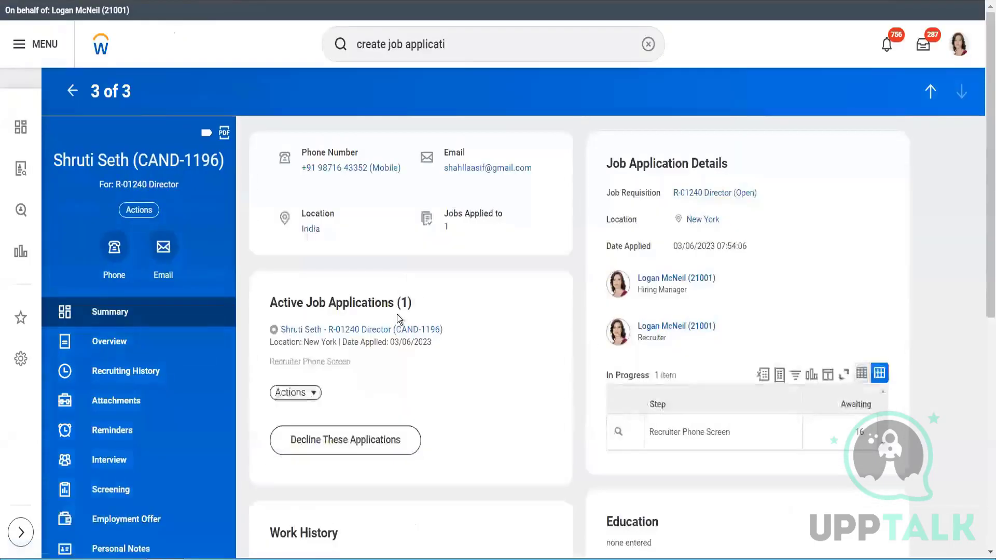
click(294, 393)
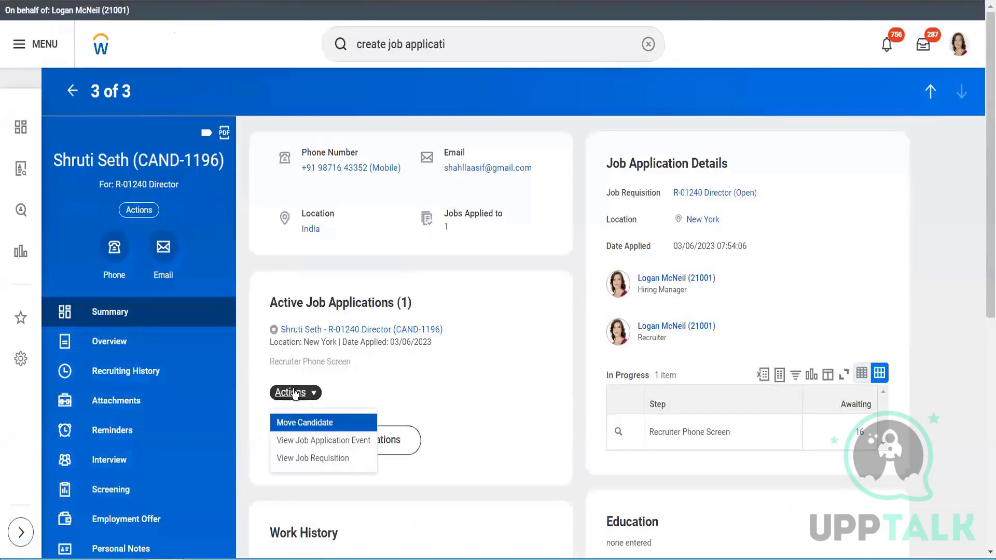
click(303, 423)
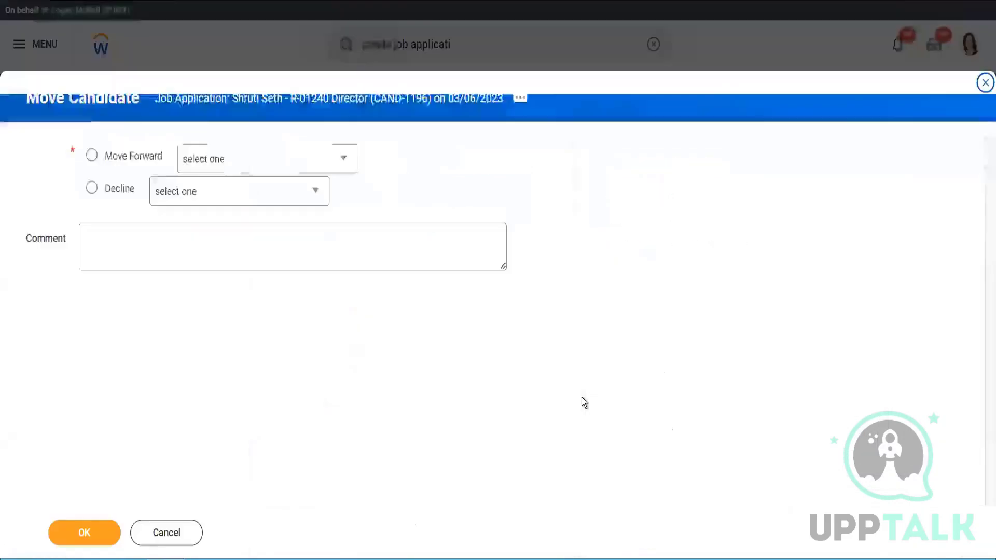
click(289, 167)
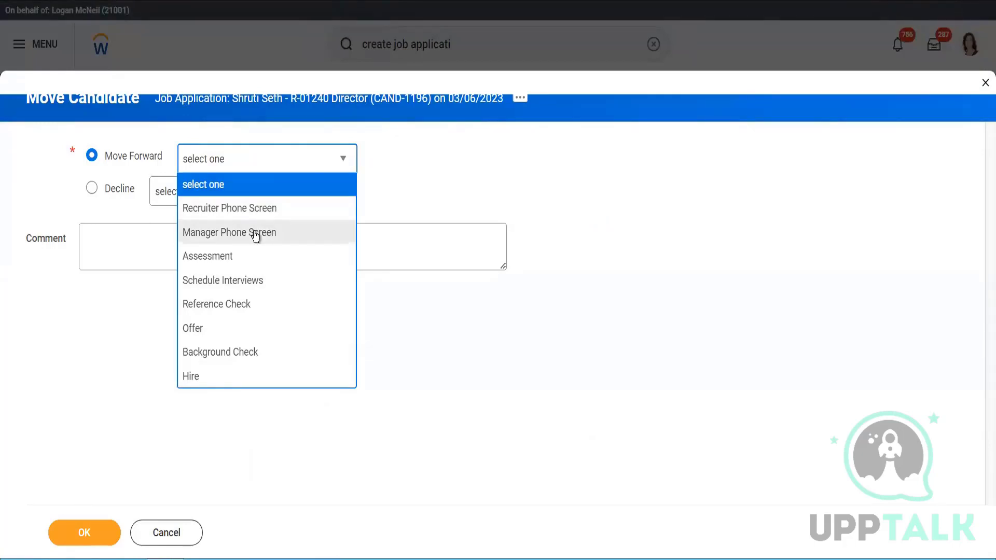
click(255, 233)
click(85, 532)
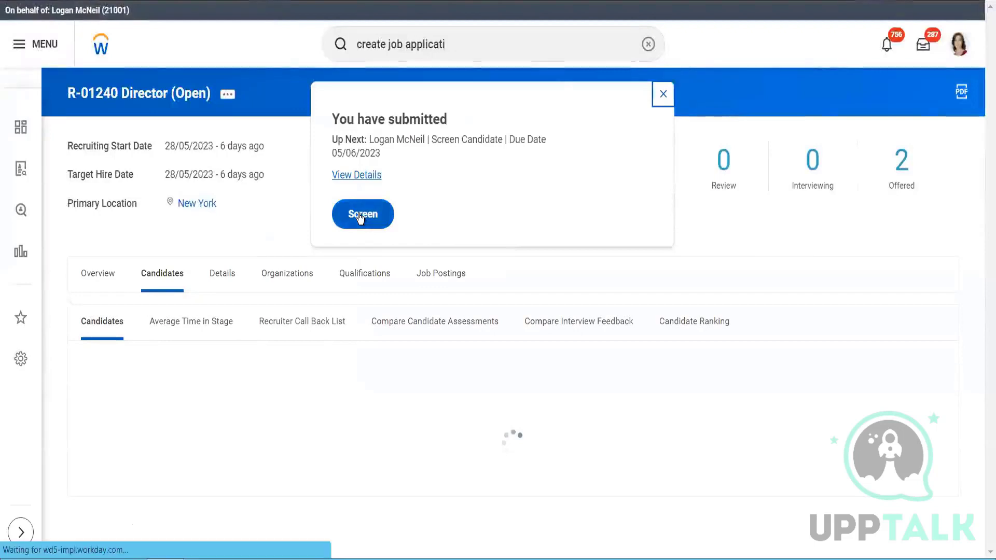
- Open the candidate's Screen task, list the Move Forward choices there and in Move Candidate, and cancel the move
click(359, 214)
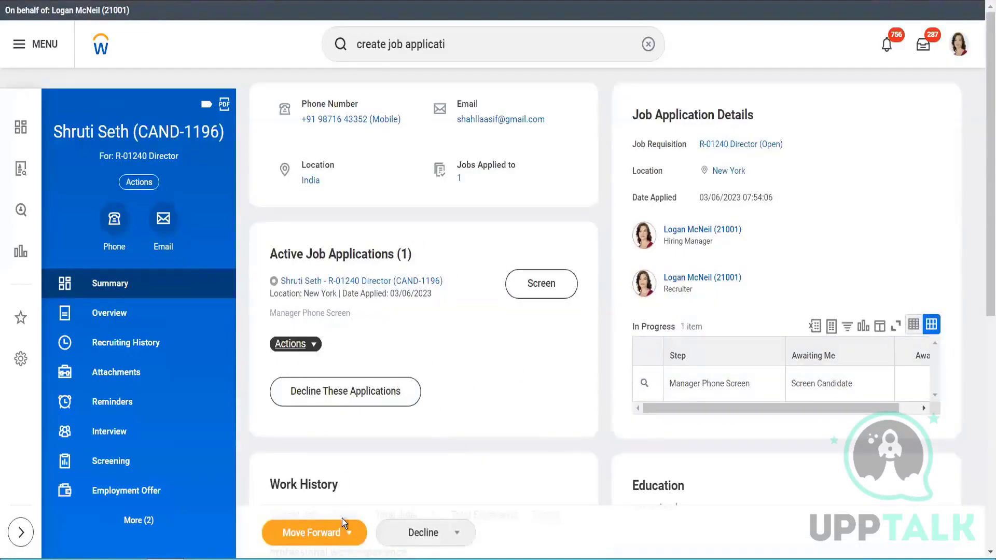
click(349, 534)
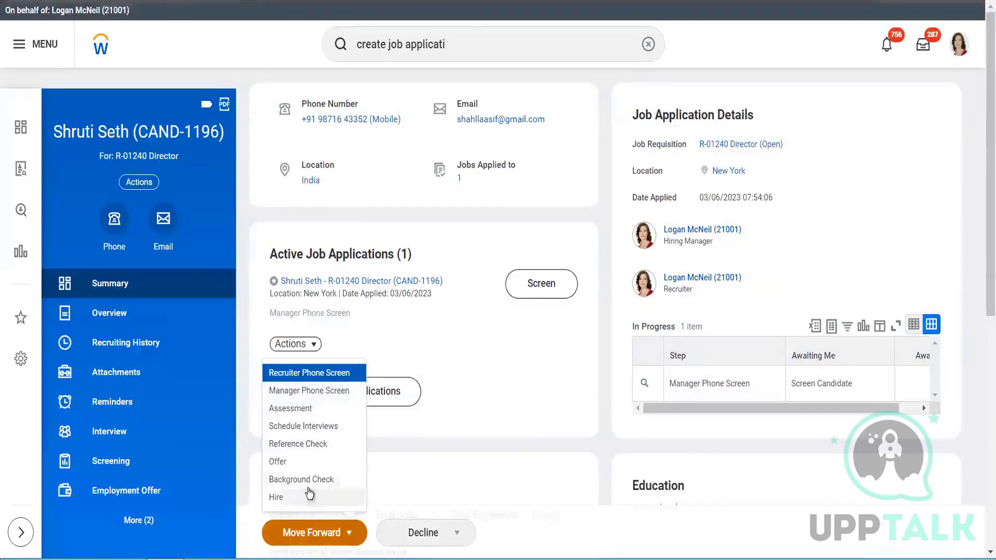
click(313, 344)
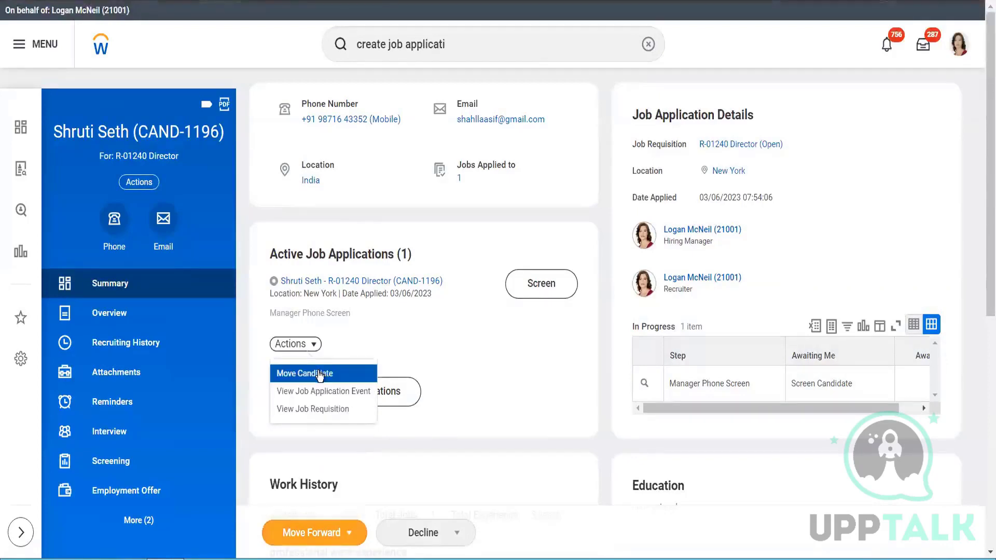
click(315, 343)
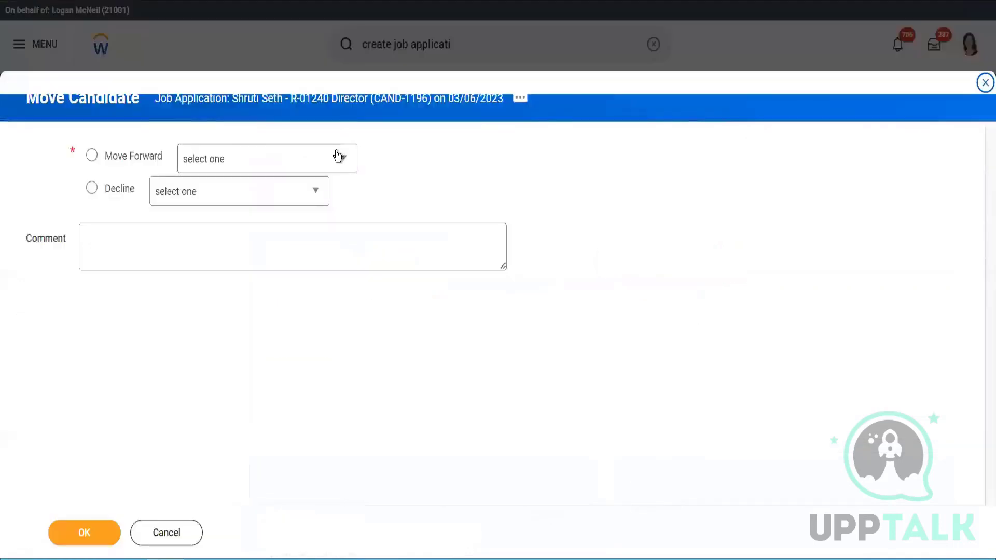
click(337, 157)
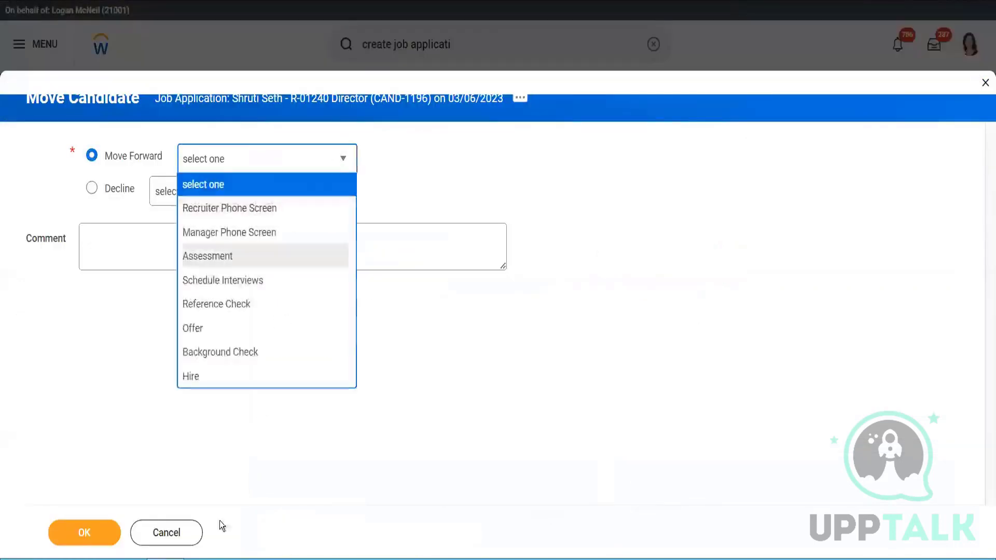
click(178, 534)
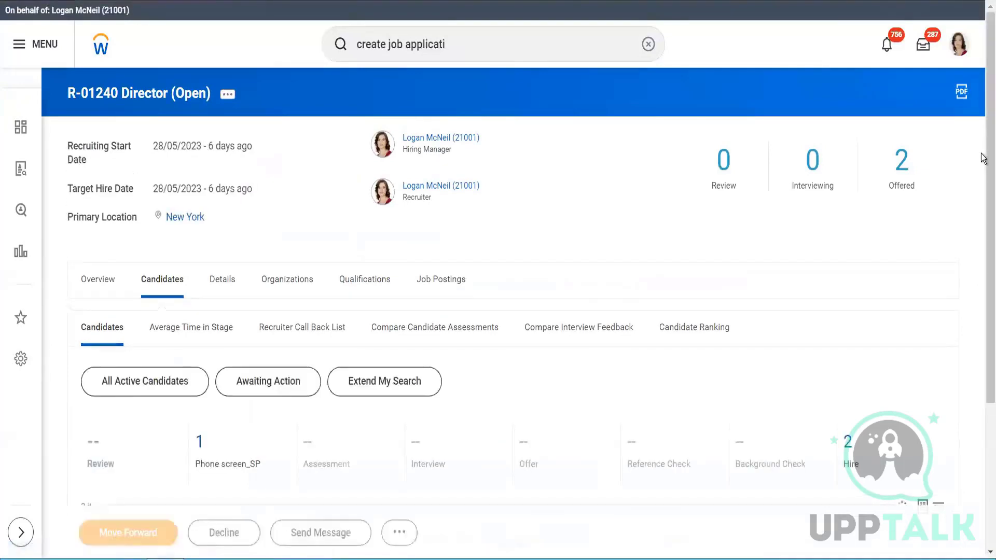
- Reopen the candidate's application from the R-01240 Director candidate list and examine its In Progress steps and available actions
scroll(983, 174, down, 4)
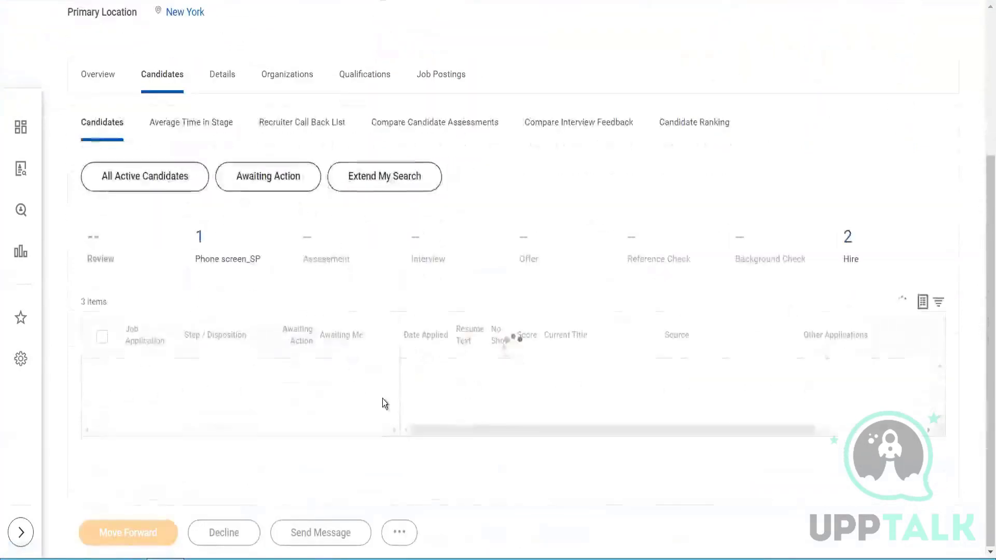
scroll(384, 403, down, 2)
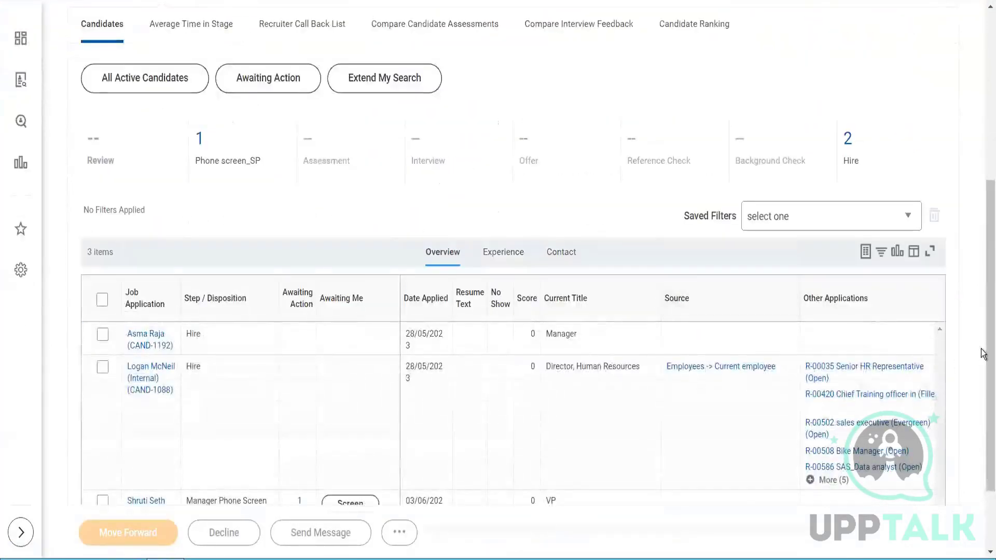
scroll(984, 400, down, 2)
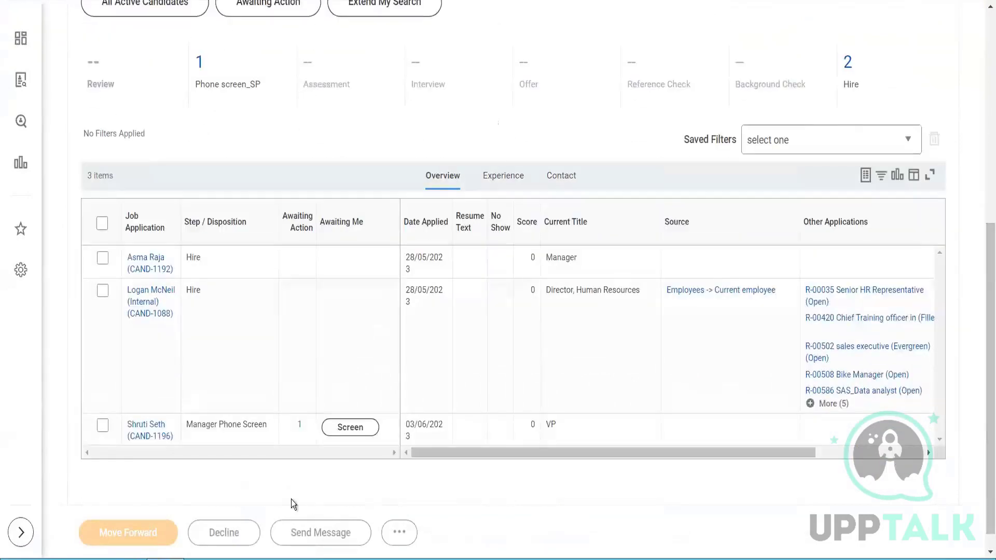
click(157, 434)
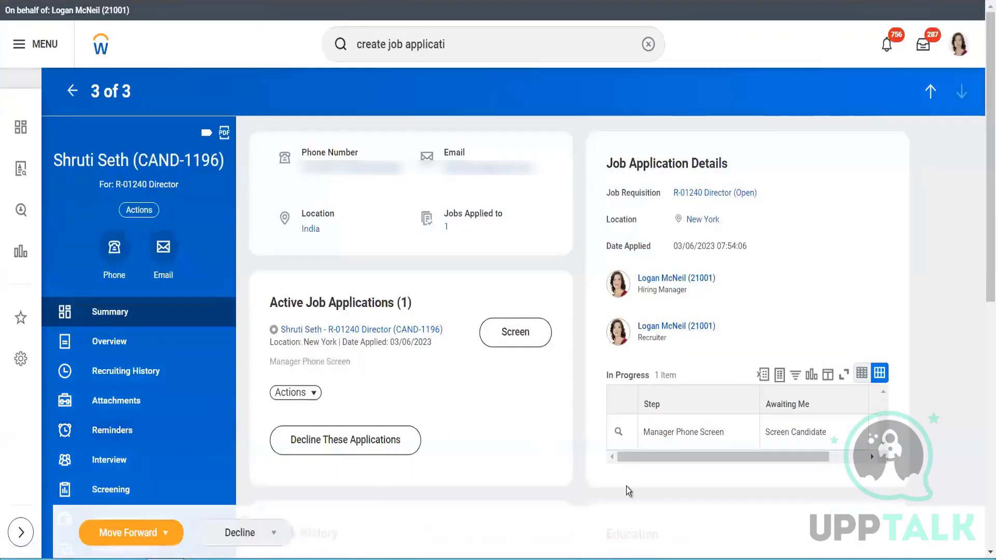
drag(716, 457, 793, 459)
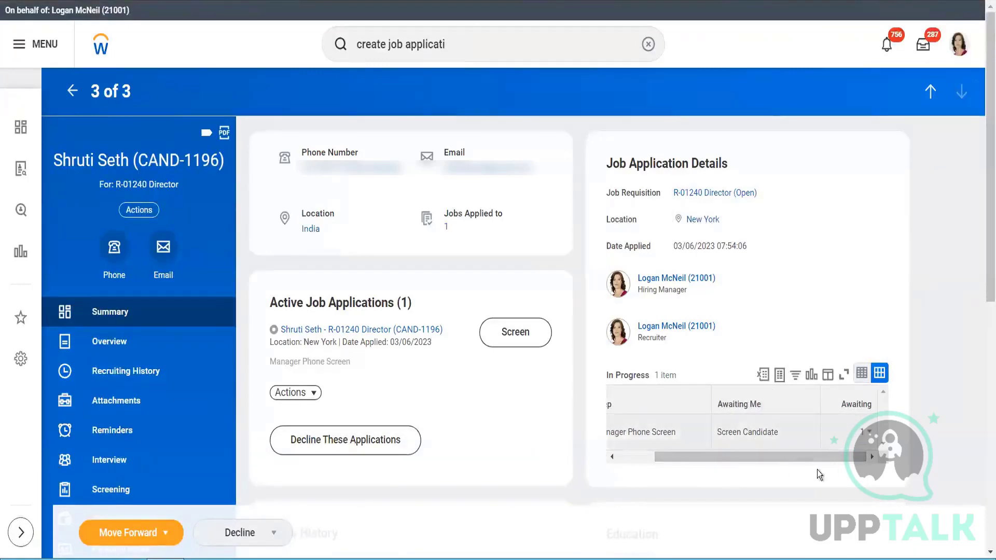
drag(807, 456, 710, 479)
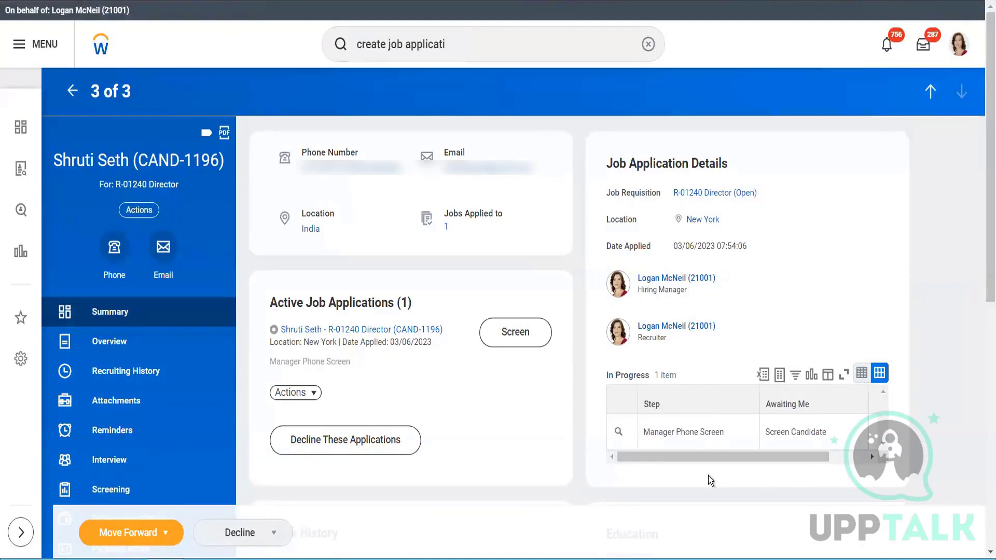
click(304, 395)
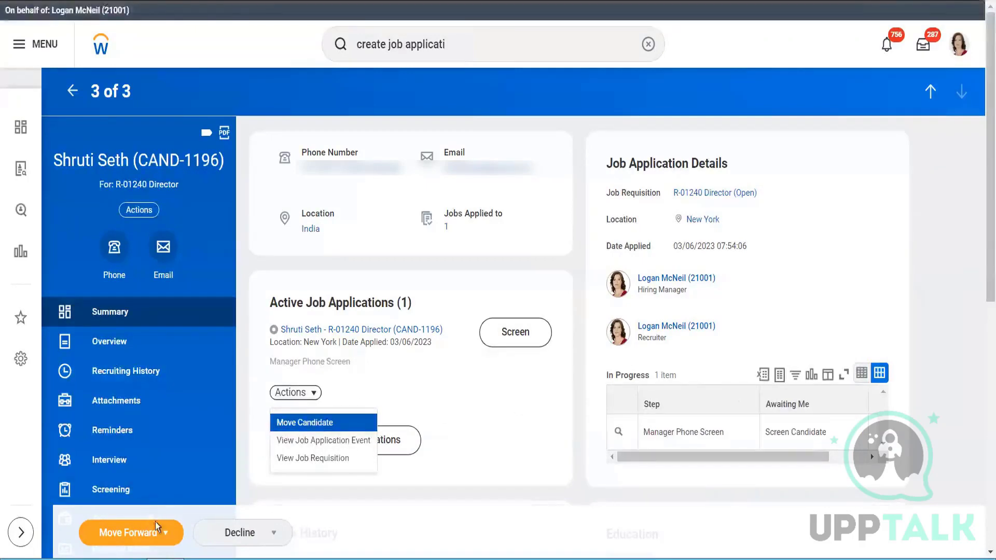
click(406, 370)
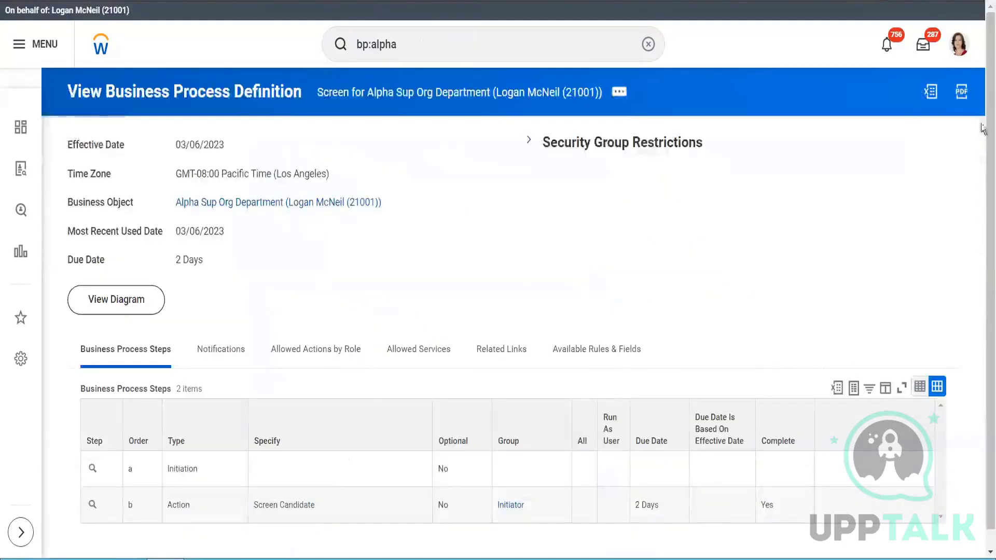
- Review the Screen business process steps for Alpha Sup Org Department and open the definition for editing, effective 03/06/2023
scroll(378, 476, down, 1)
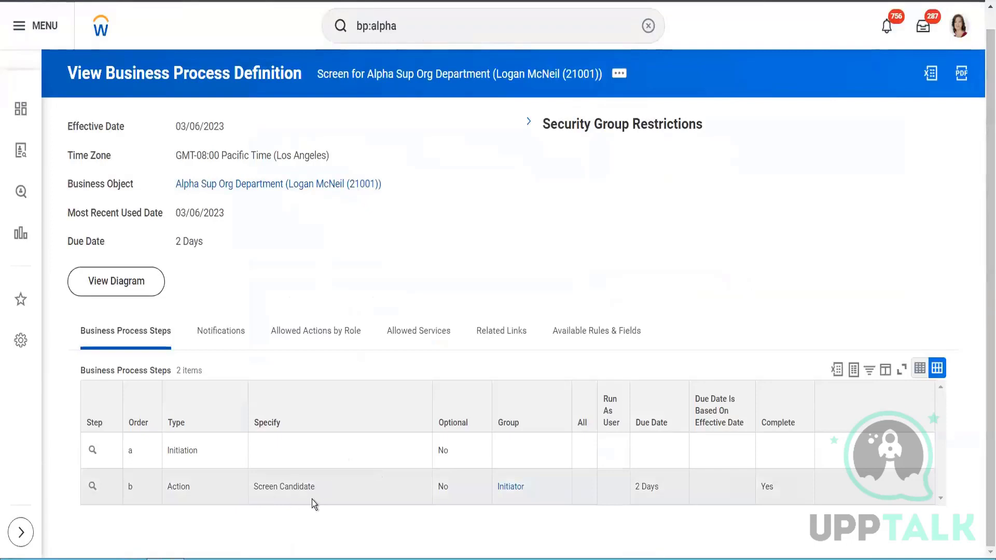
mouse_move(292, 492)
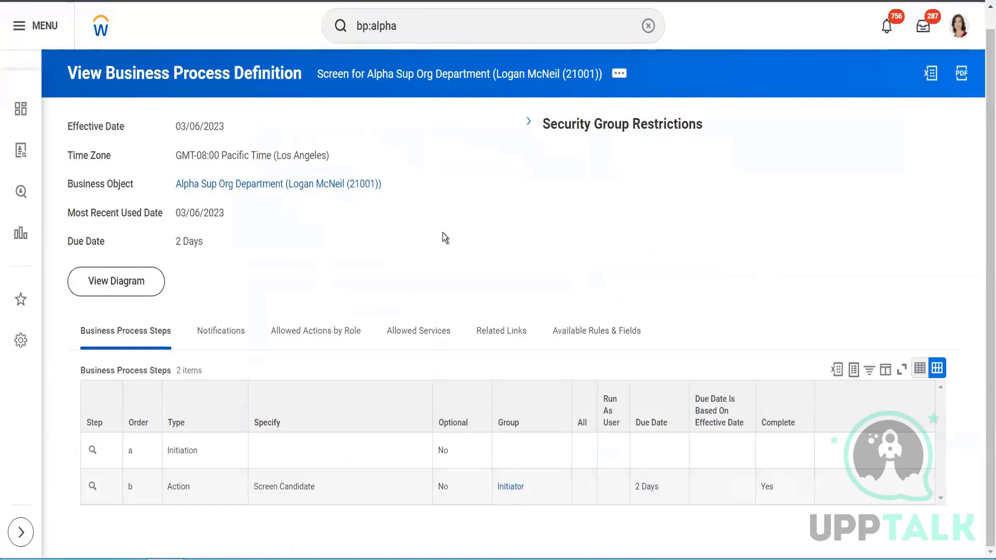
click(621, 75)
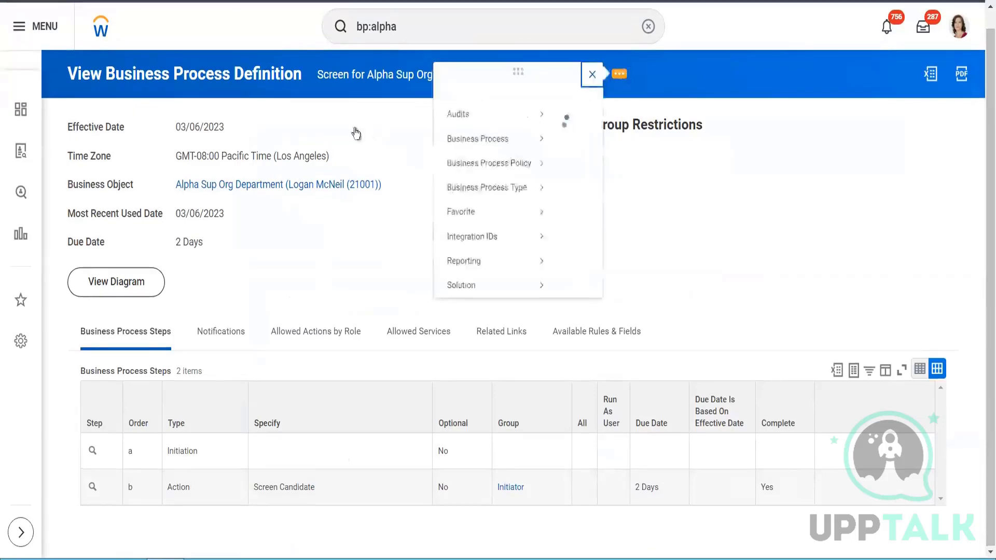
mouse_move(161, 165)
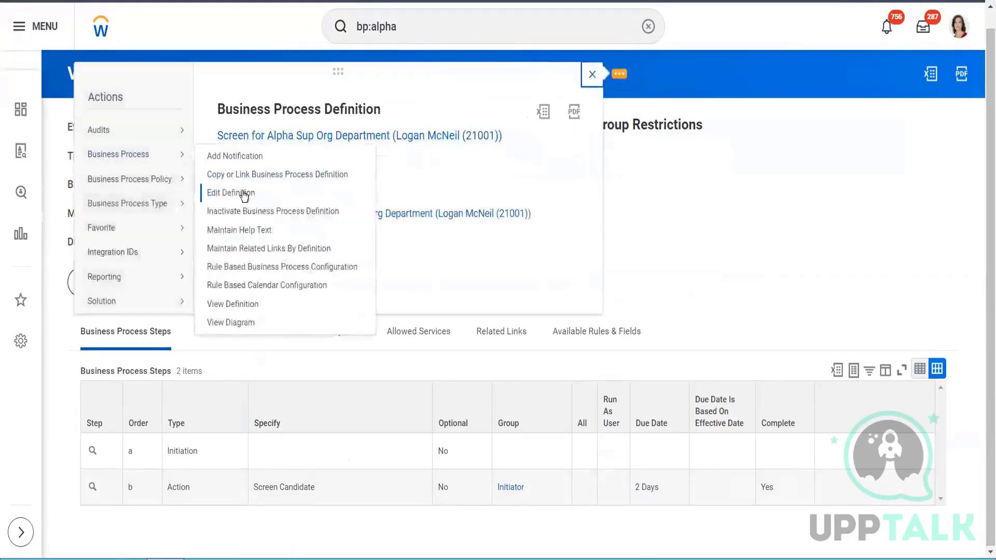
click(243, 193)
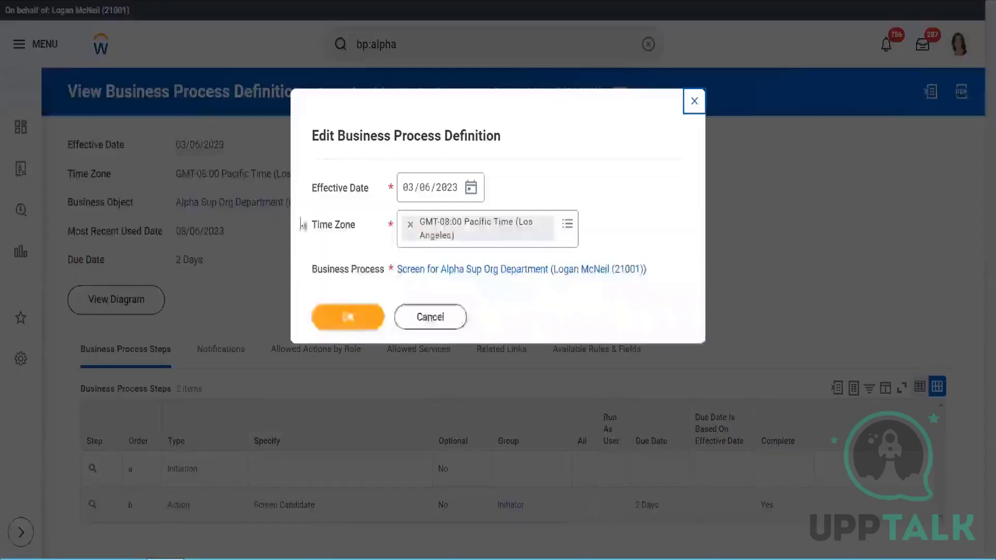
click(353, 316)
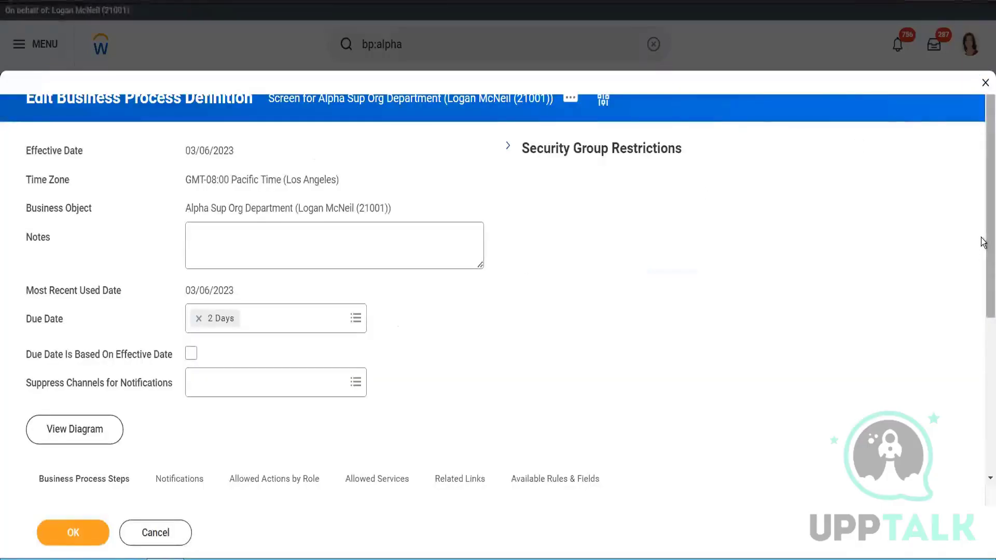
- Add a trial step c of type Action, list its Specify choices, and remove the row before submitting the definition
scroll(982, 422, down, 5)
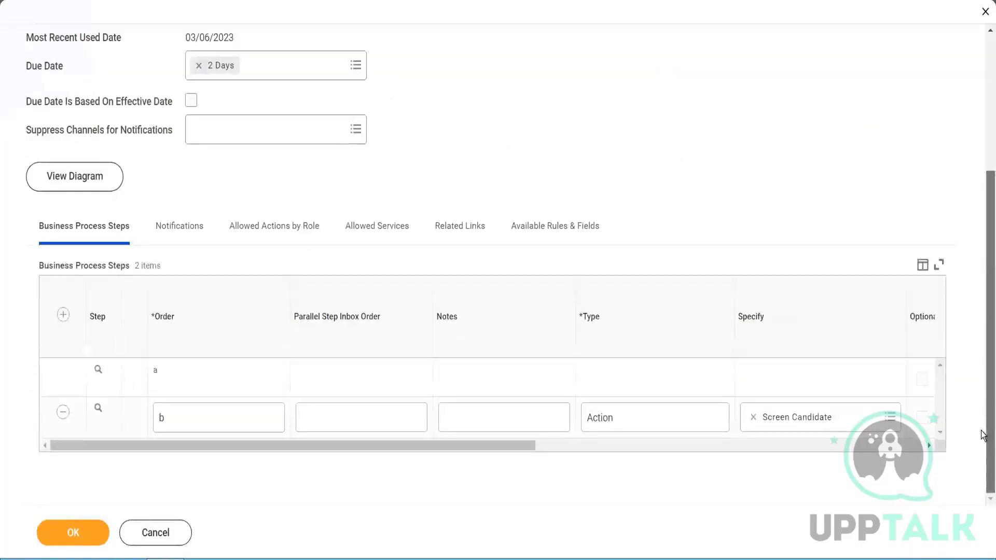
click(63, 315)
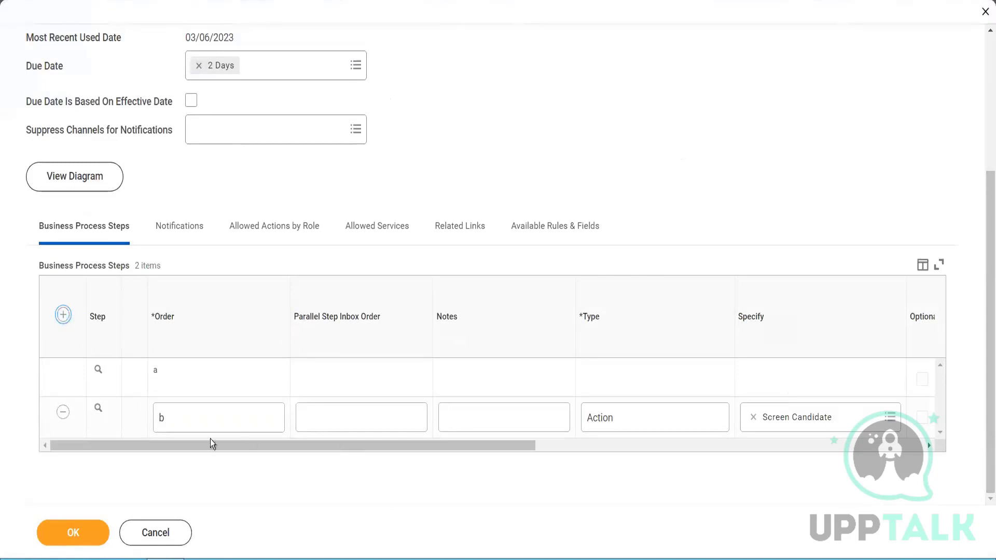
click(183, 384)
text(c)
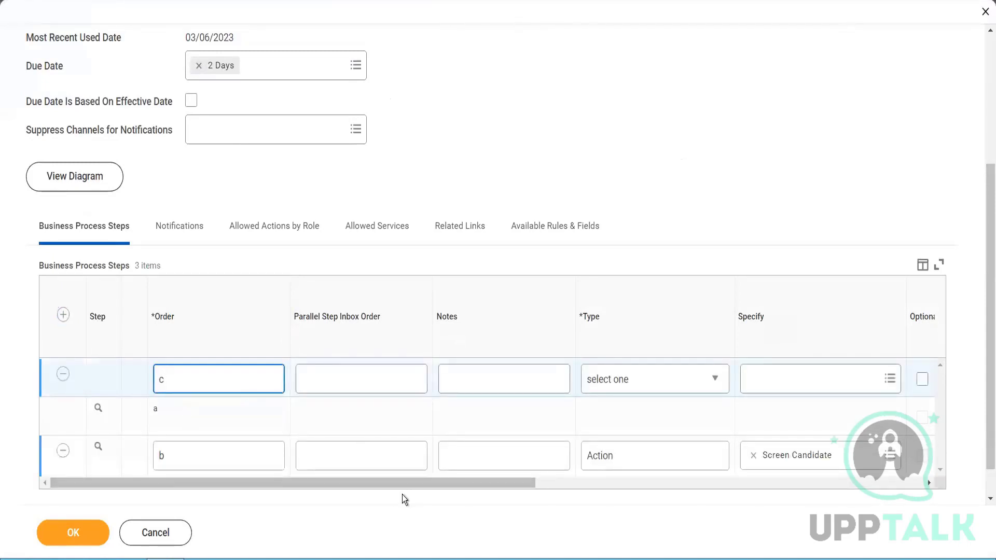
drag(371, 486, 512, 486)
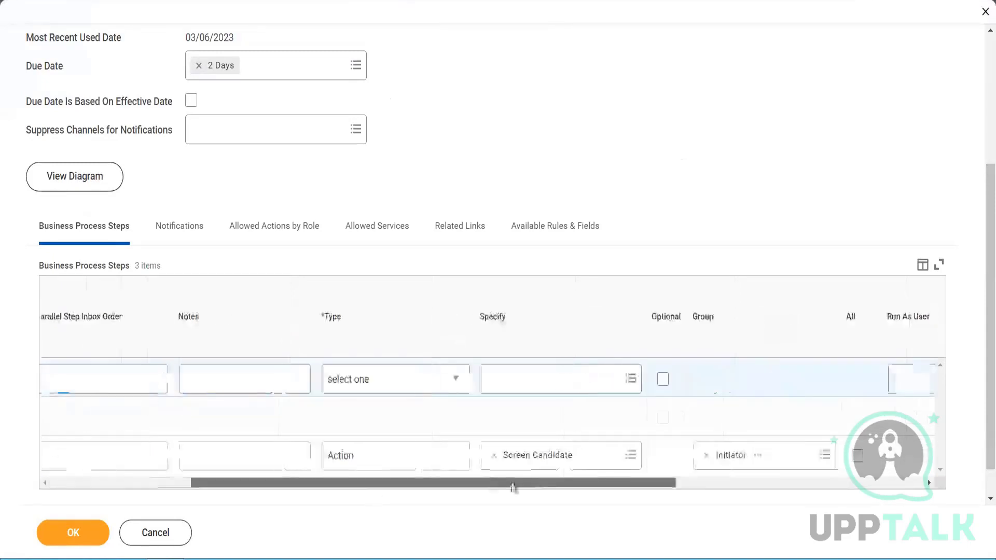
click(411, 384)
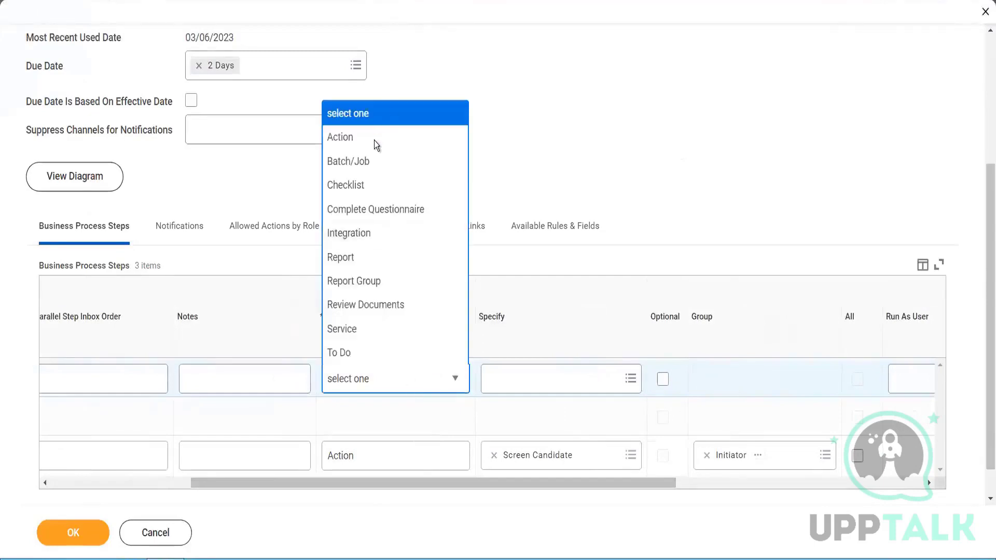
click(374, 138)
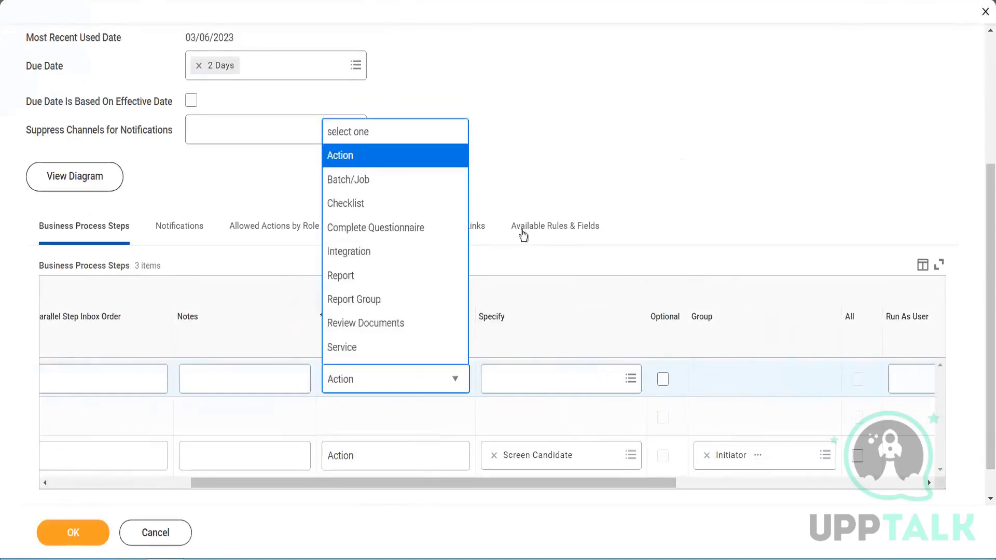
click(505, 381)
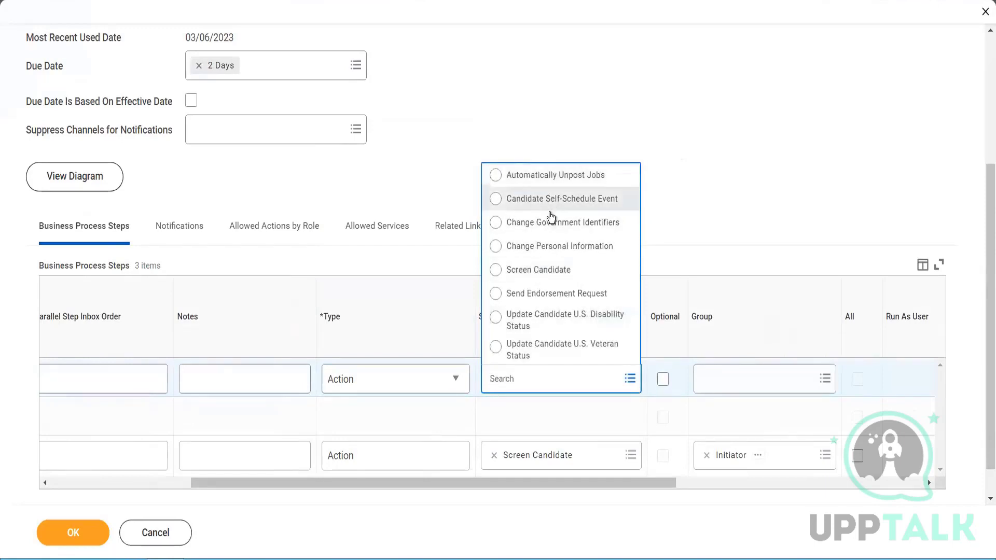
click(691, 135)
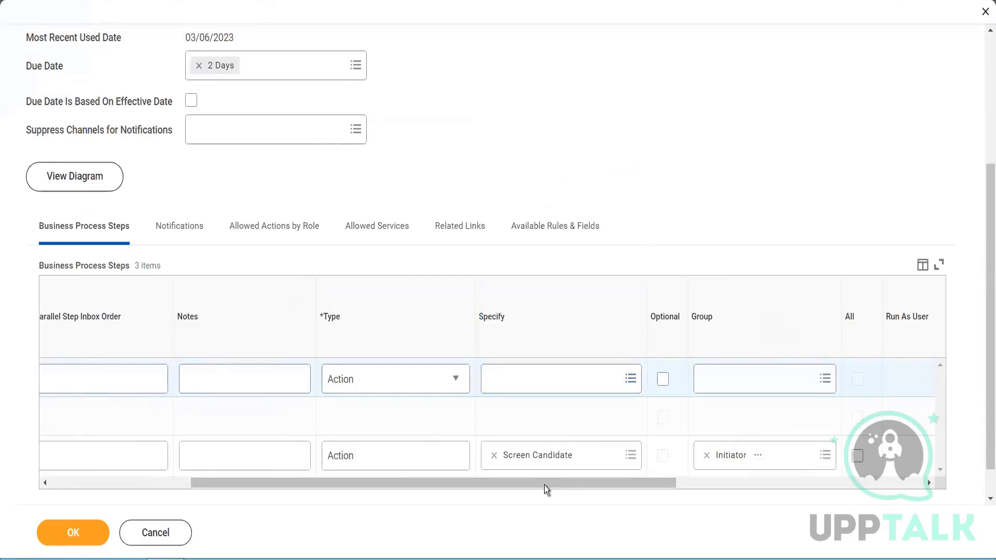
drag(543, 484, 213, 488)
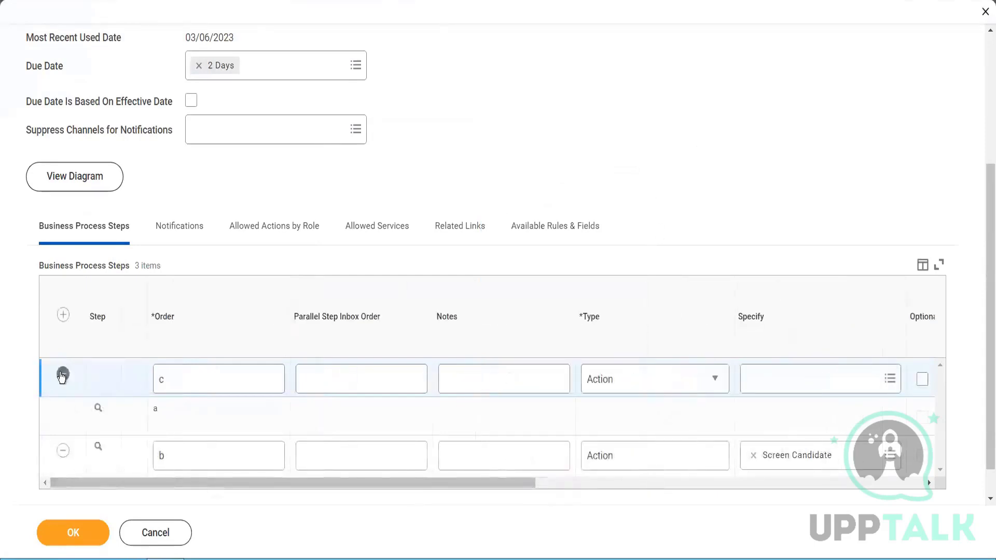
click(69, 534)
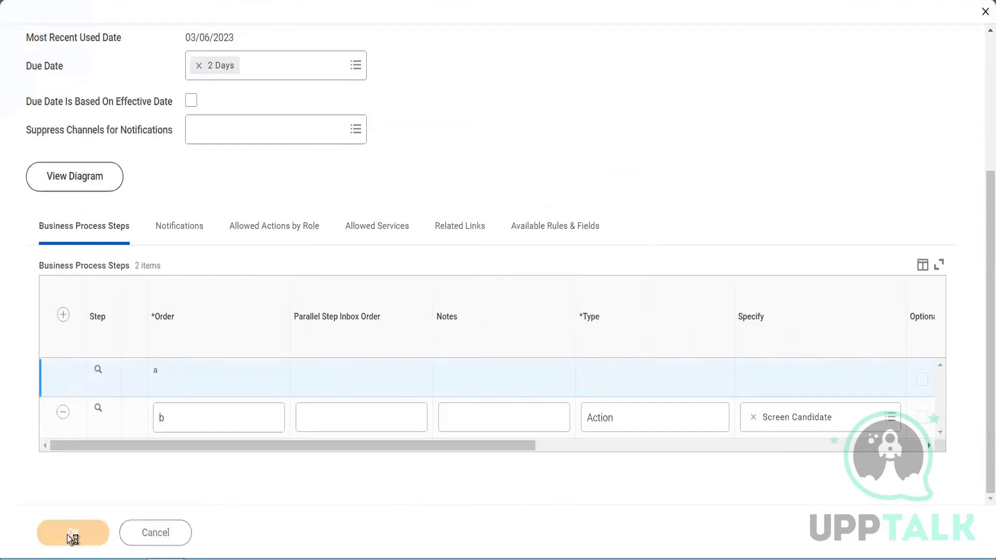
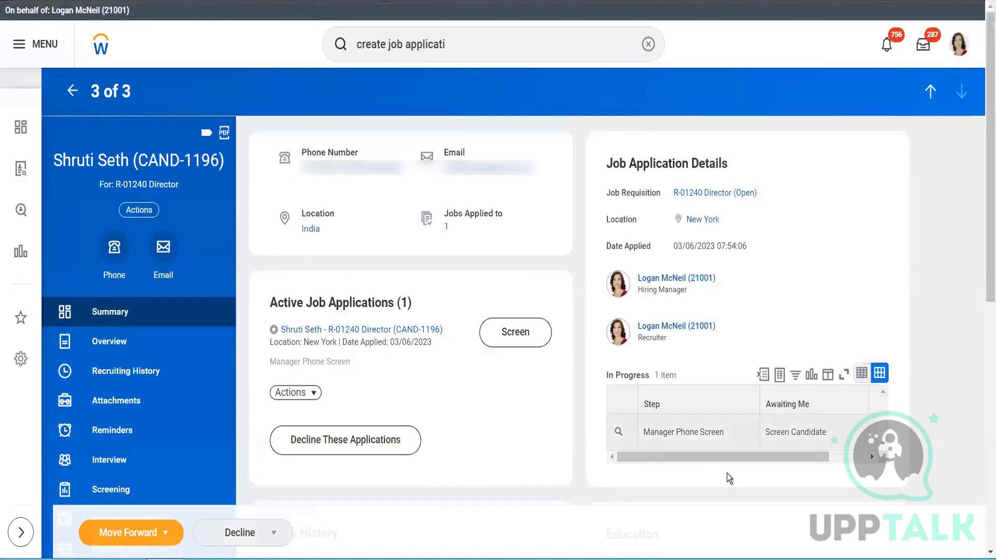
- Open the candidate's Manager Phone Screen task for R-01240 Director from the inbox and move the candidate forward to Assessment
click(866, 460)
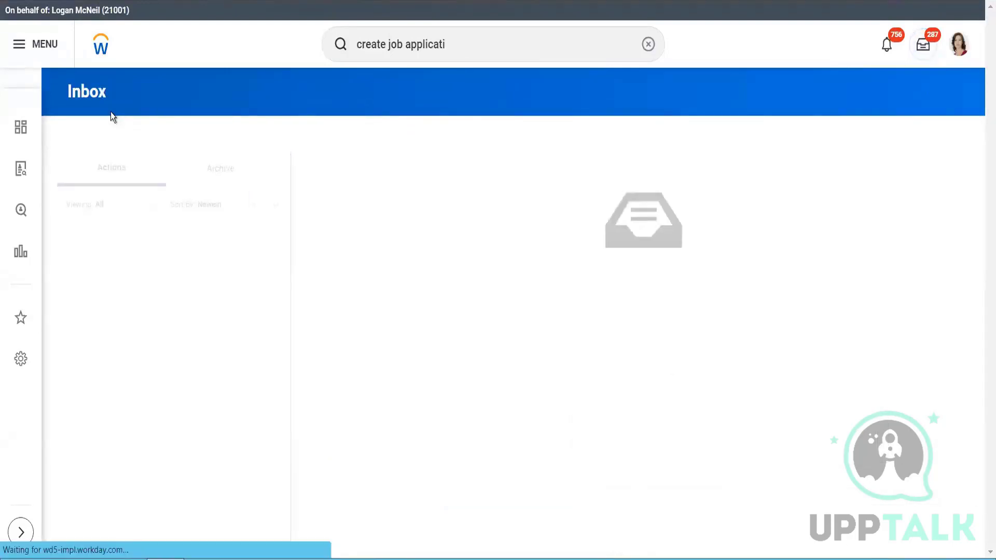
click(124, 252)
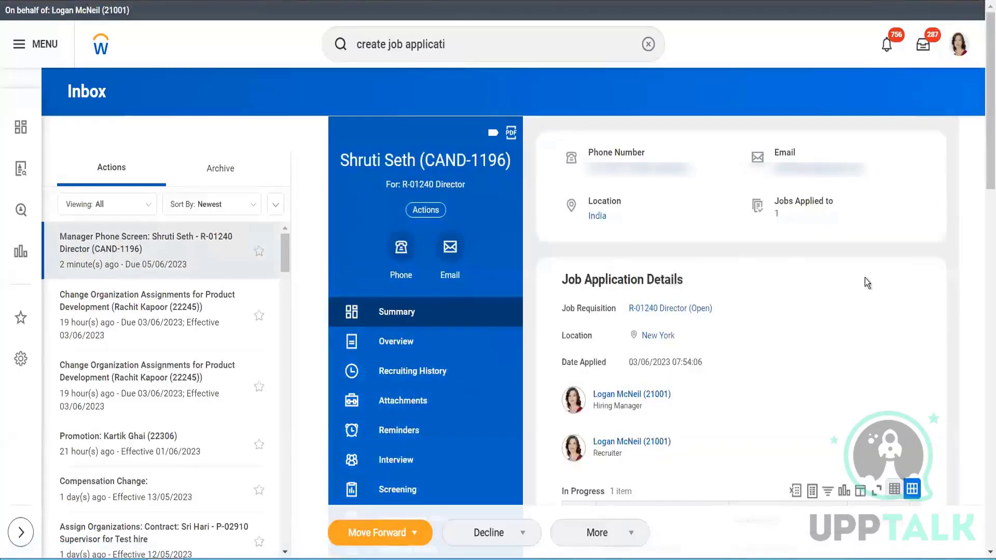
click(416, 537)
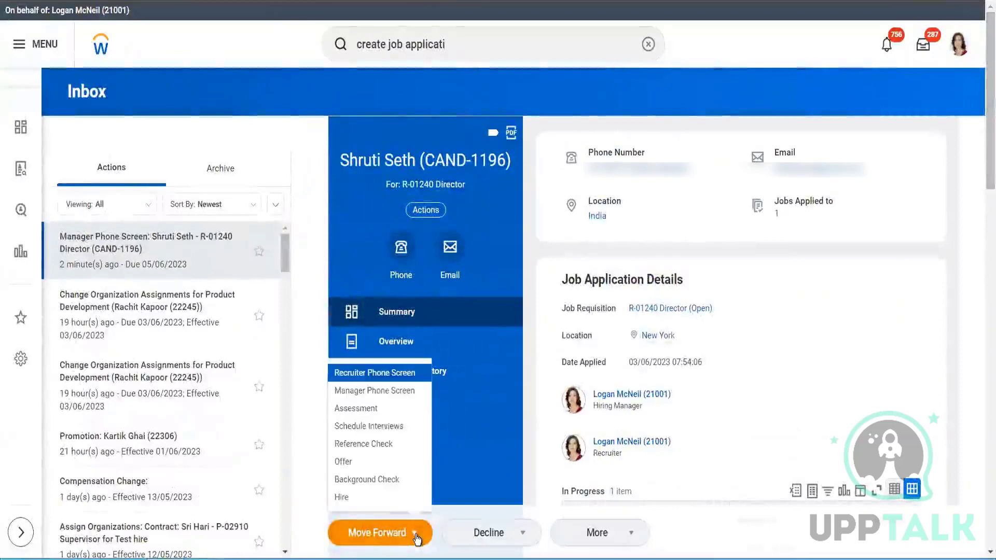
click(381, 409)
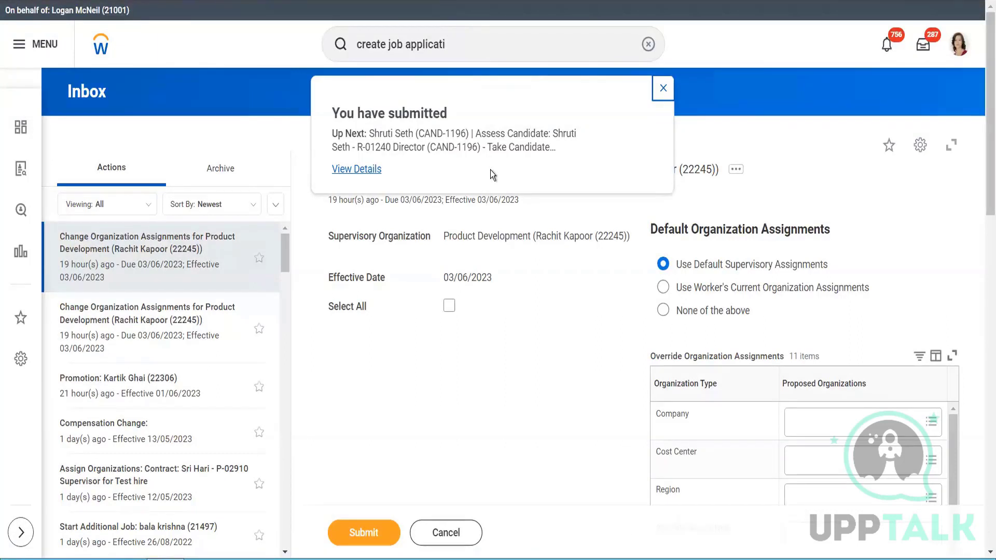
- View the submitted Screen event's details and process, and open its overall Job Application event
click(347, 171)
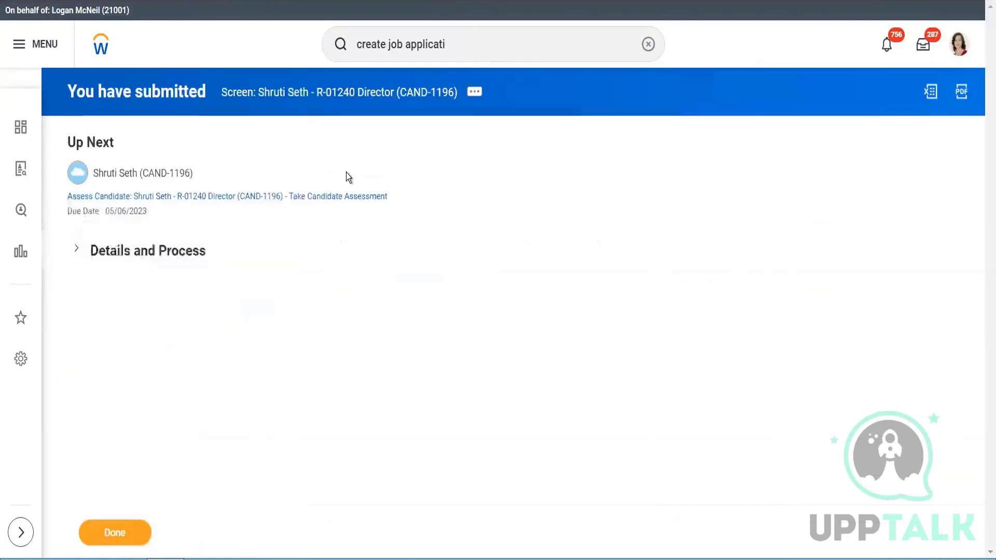
click(77, 249)
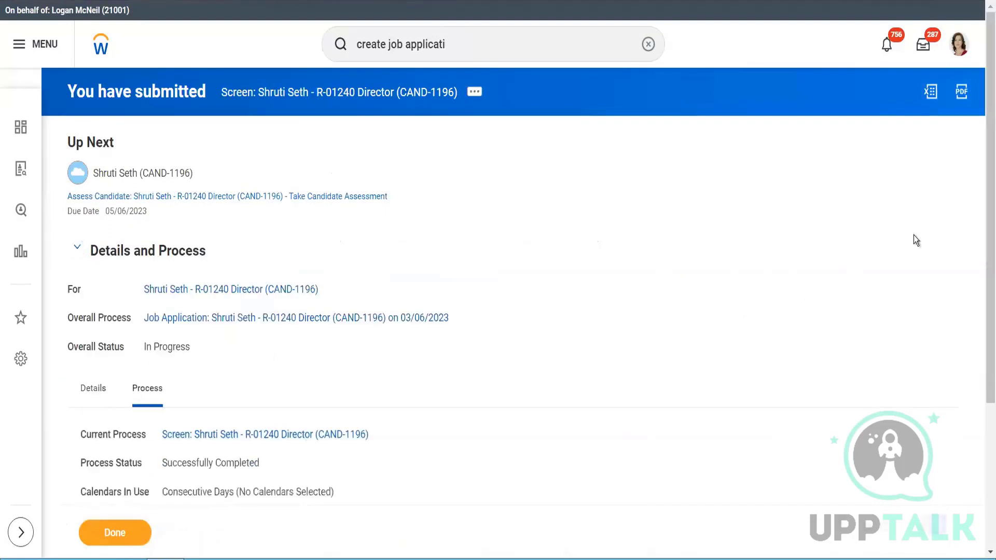
drag(984, 345, 985, 469)
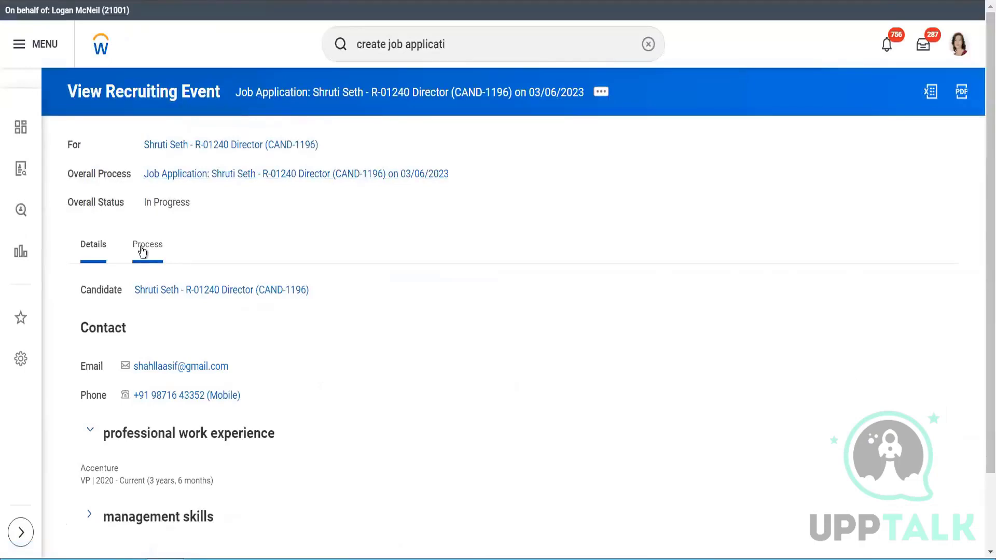
- Examine the Job Application event's process history through the Take Candidate Assessment step and its assigned person
click(141, 247)
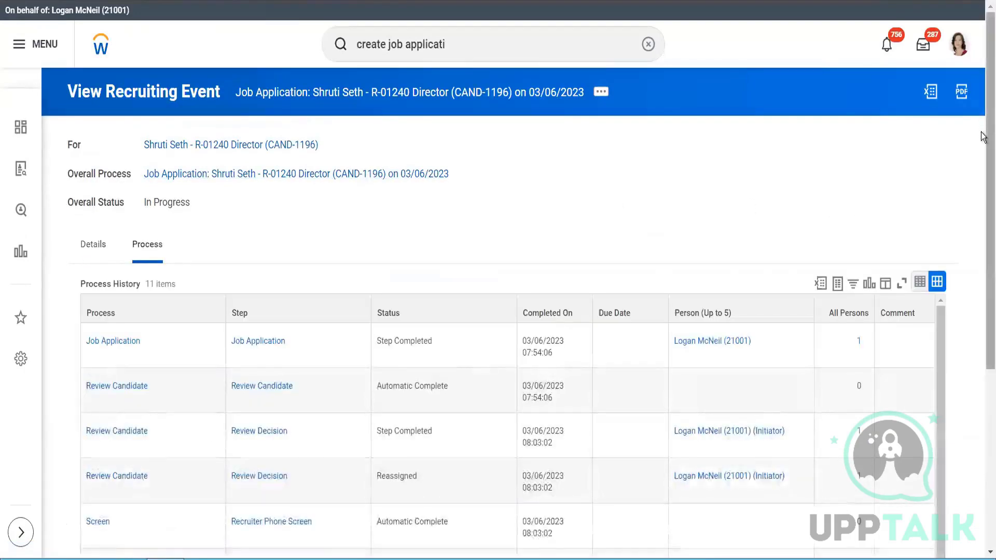
scroll(982, 239, down, 4)
scroll(984, 285, up, 1)
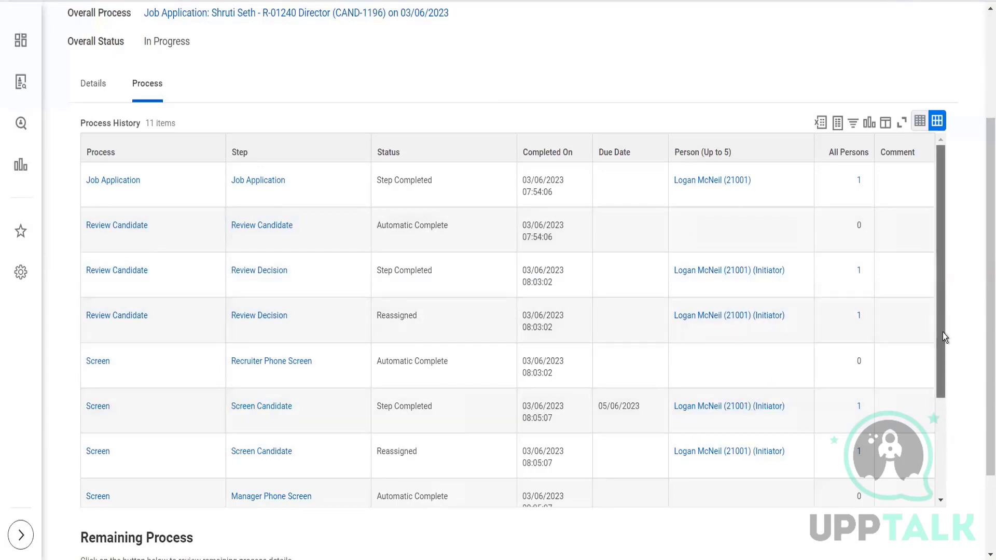
drag(943, 337, 944, 402)
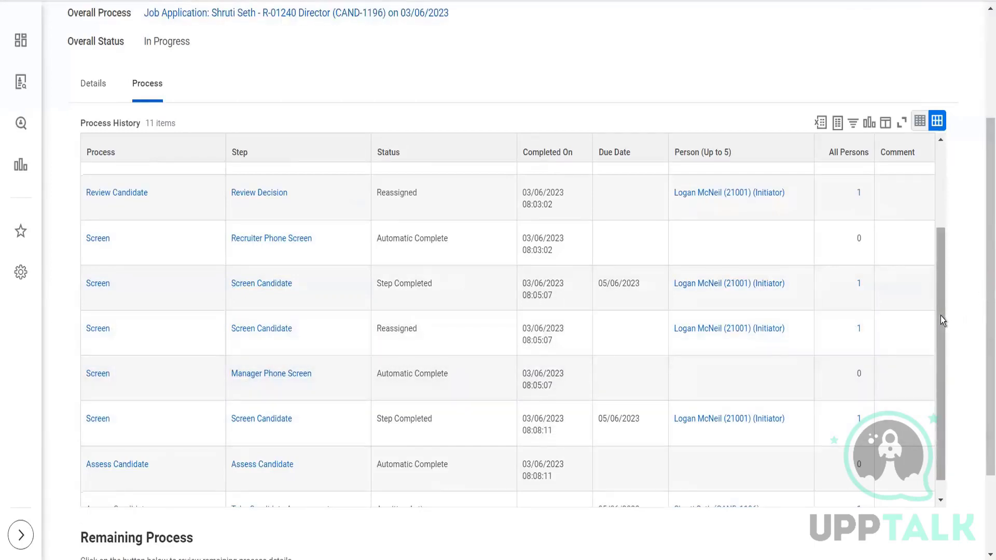
scroll(942, 388, down, 1)
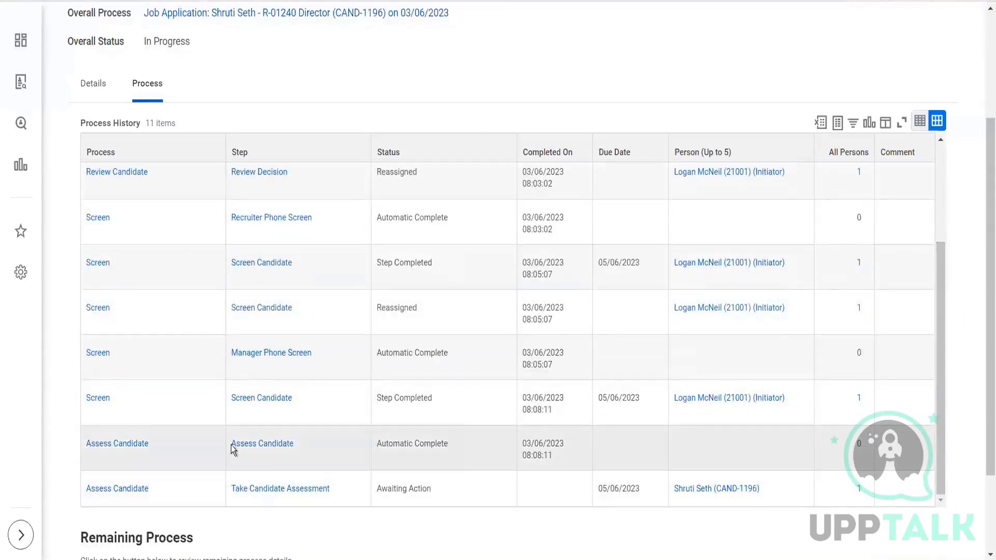
mouse_move(744, 484)
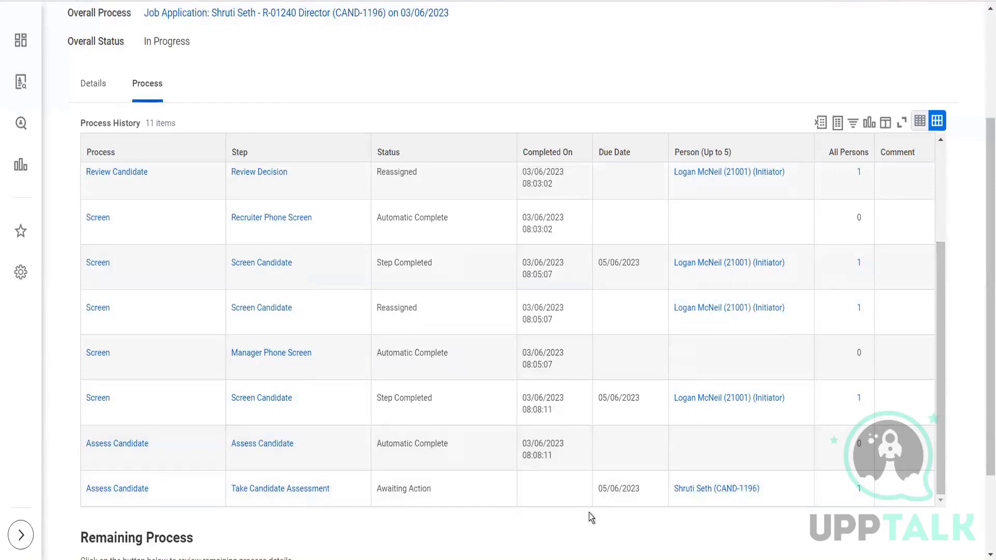
- Open the candidate's profile from the Take Candidate Assessment row and check who the in-progress Assessment step is awaiting
click(693, 490)
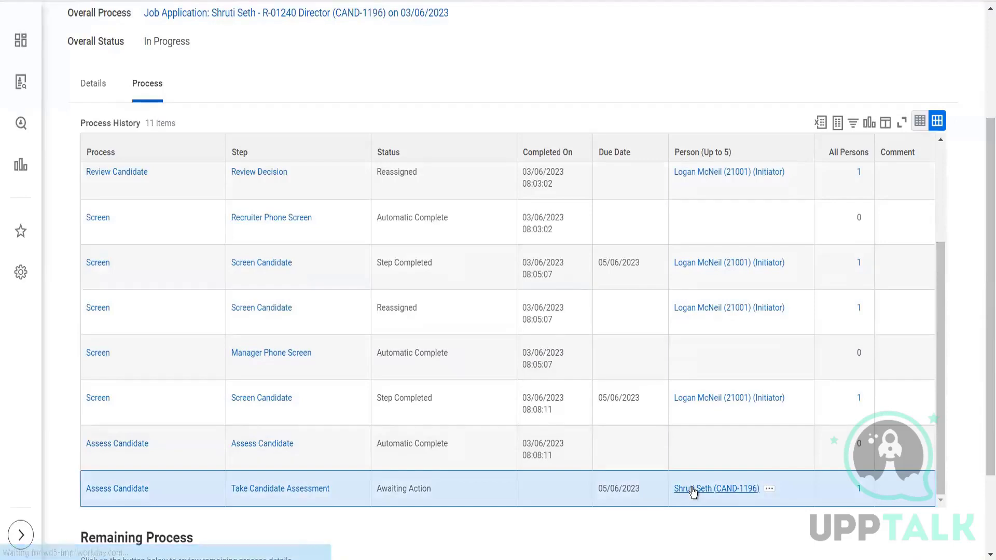
click(692, 489)
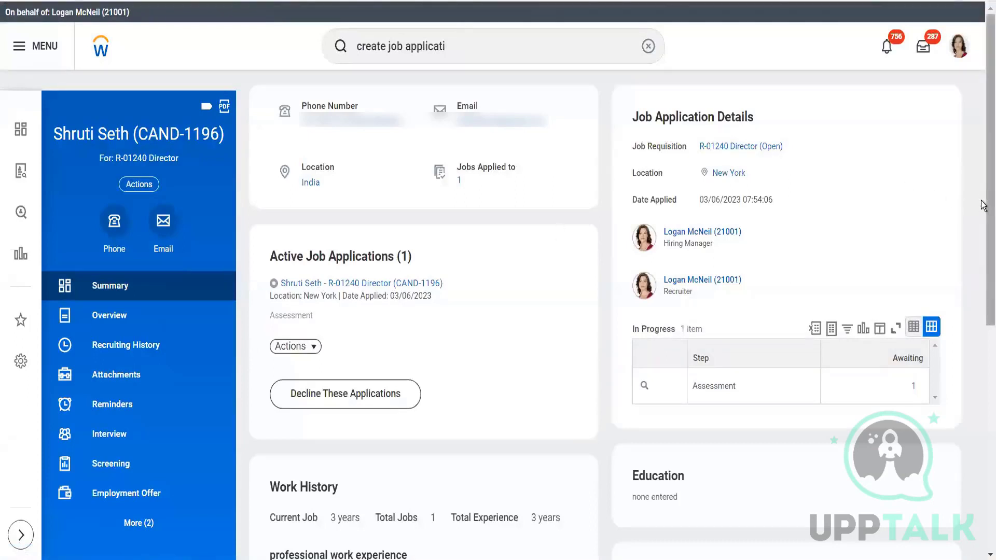
click(914, 388)
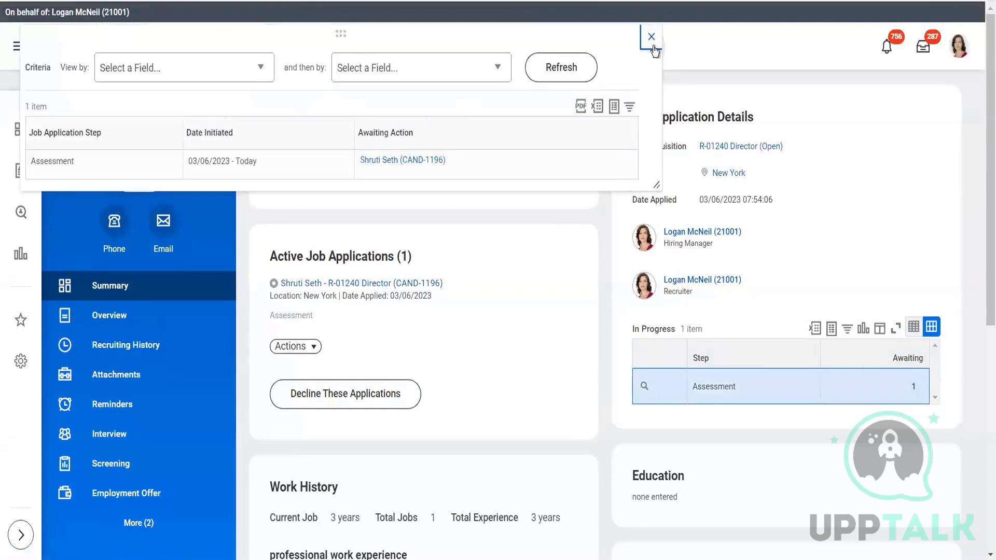
click(652, 44)
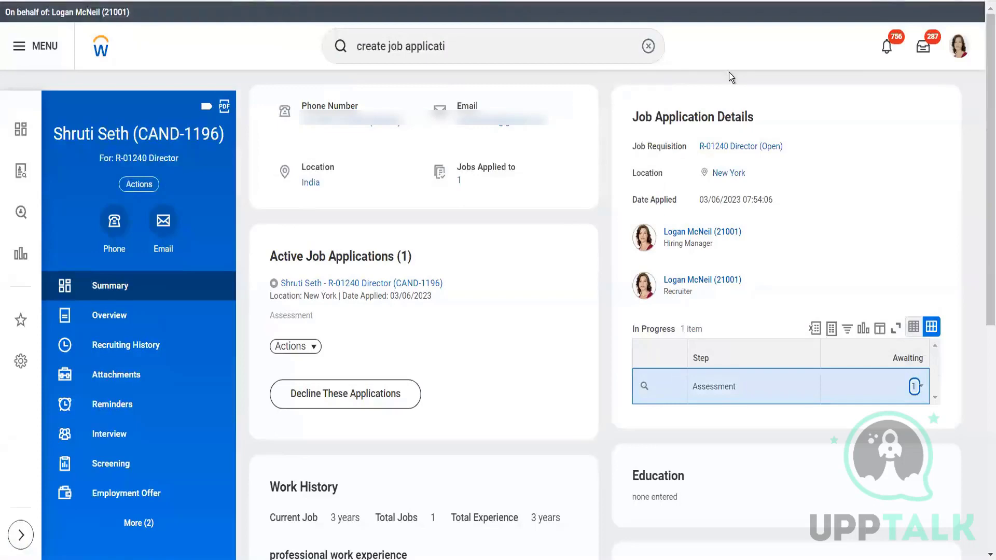
- Open the candidate's Job Application event from the inbox archive and display the process history of its overall process
click(925, 53)
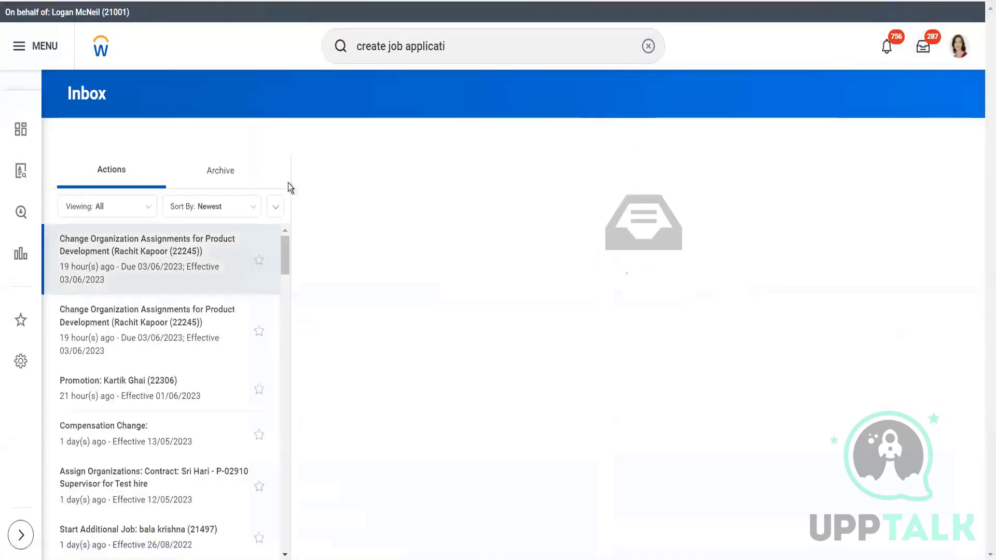
click(225, 174)
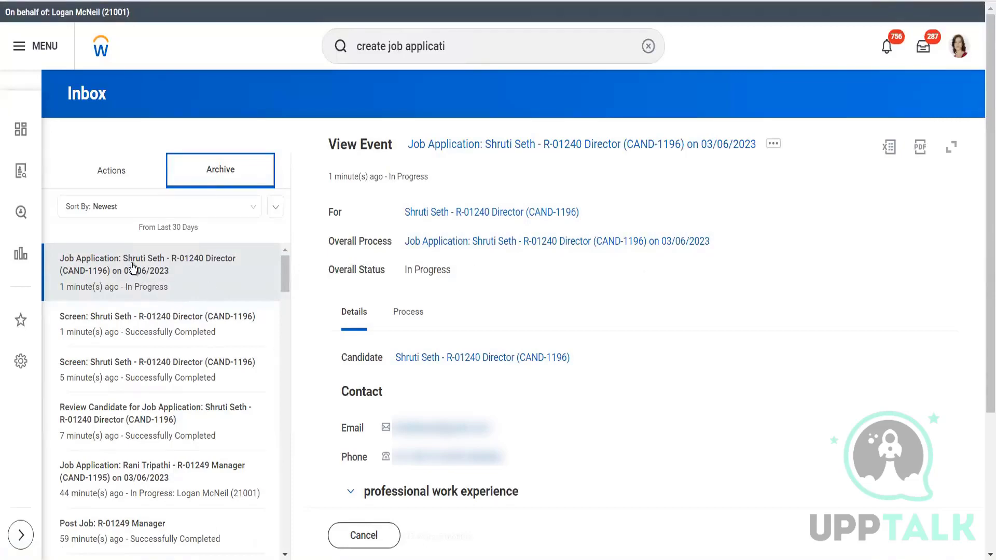
click(435, 244)
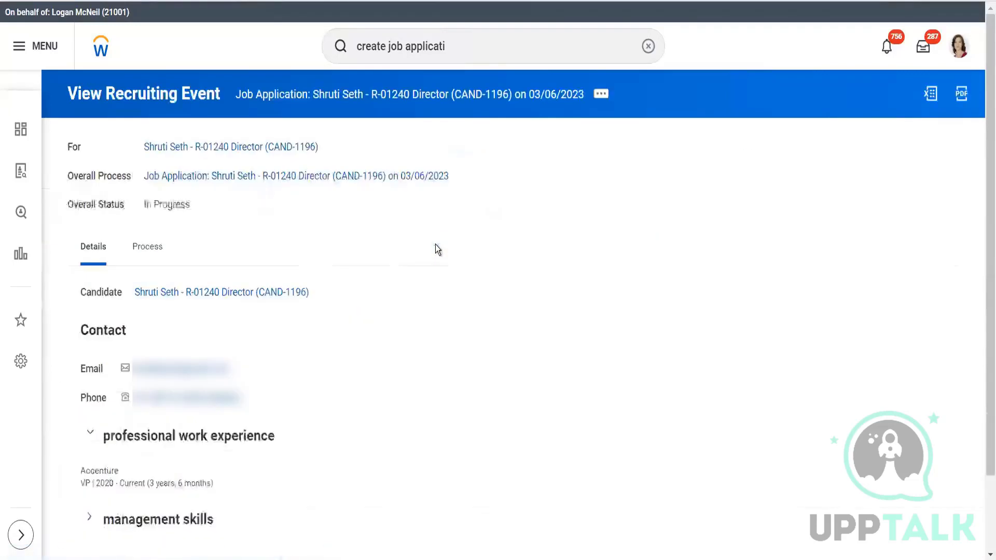
click(145, 252)
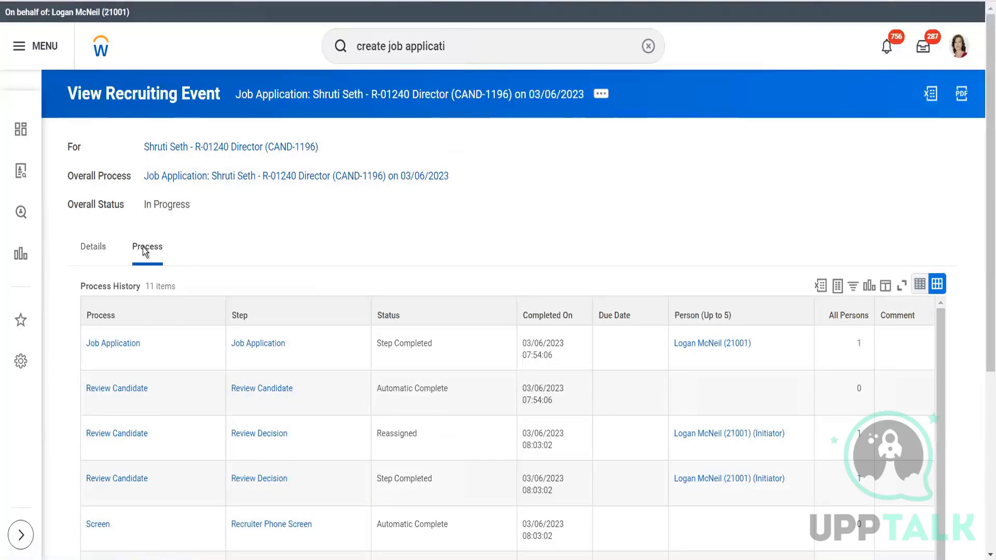
click(145, 251)
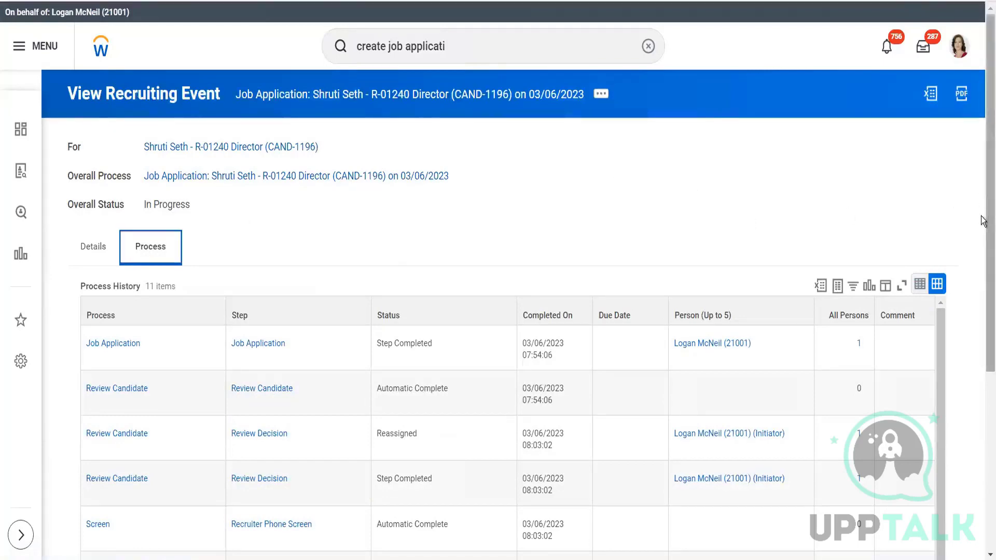
- Compare the Review Candidate, Screen and Assess Candidate steps across the full process history
drag(986, 219, 983, 396)
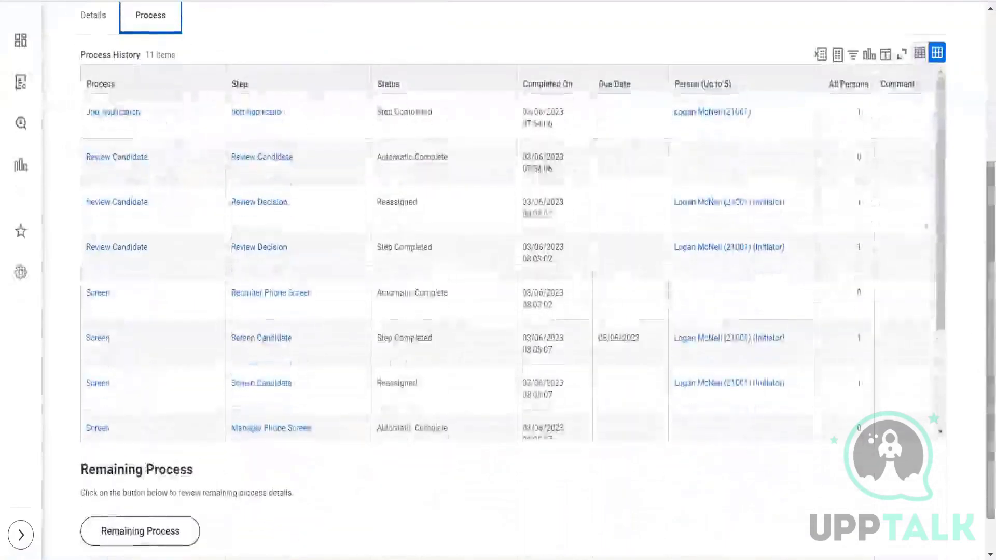
scroll(943, 306, down, 3)
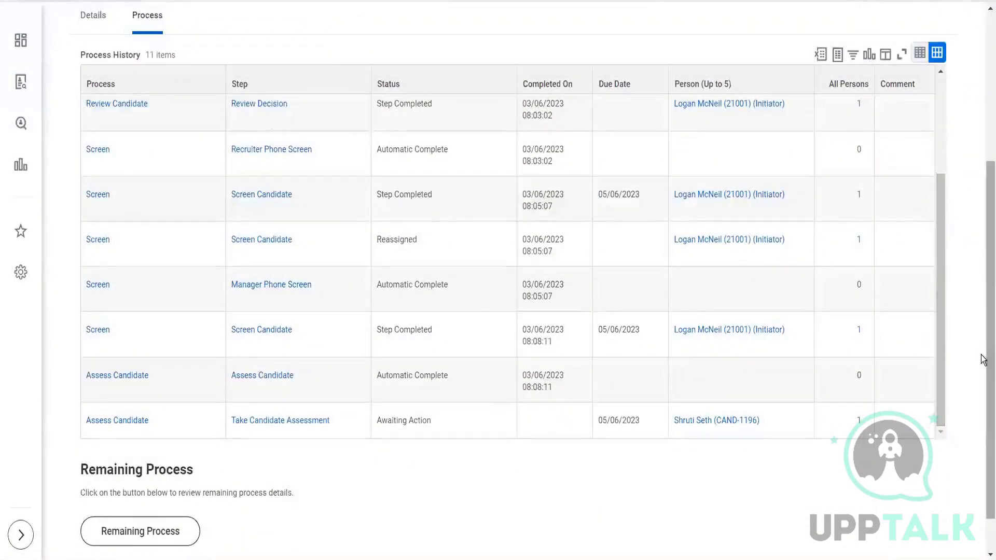
drag(982, 359, 983, 365)
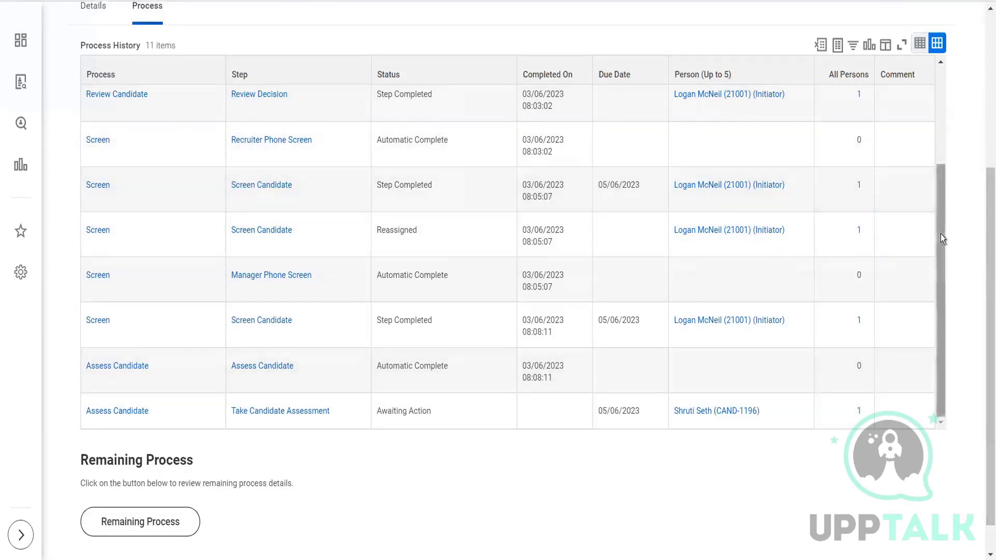
drag(941, 234, 926, 87)
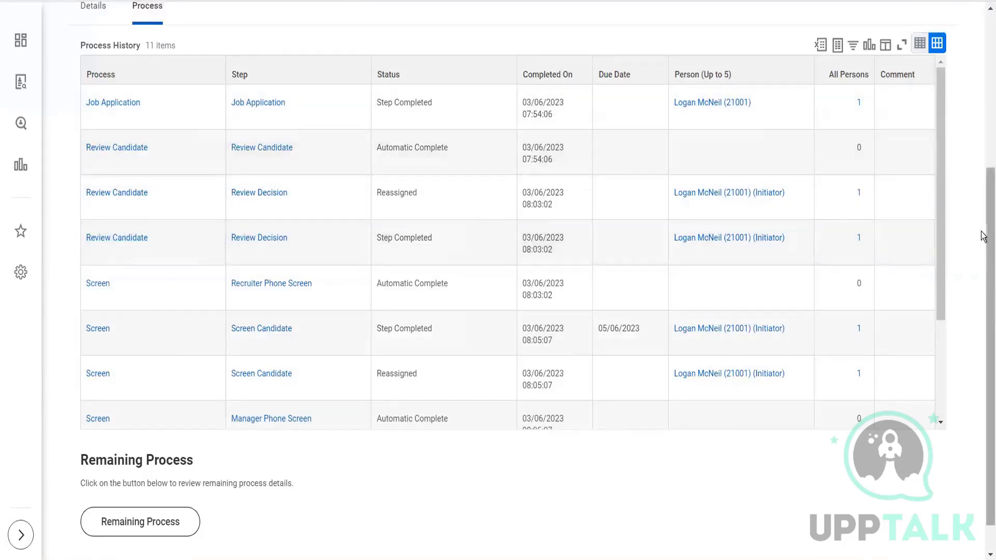
drag(944, 262, 948, 299)
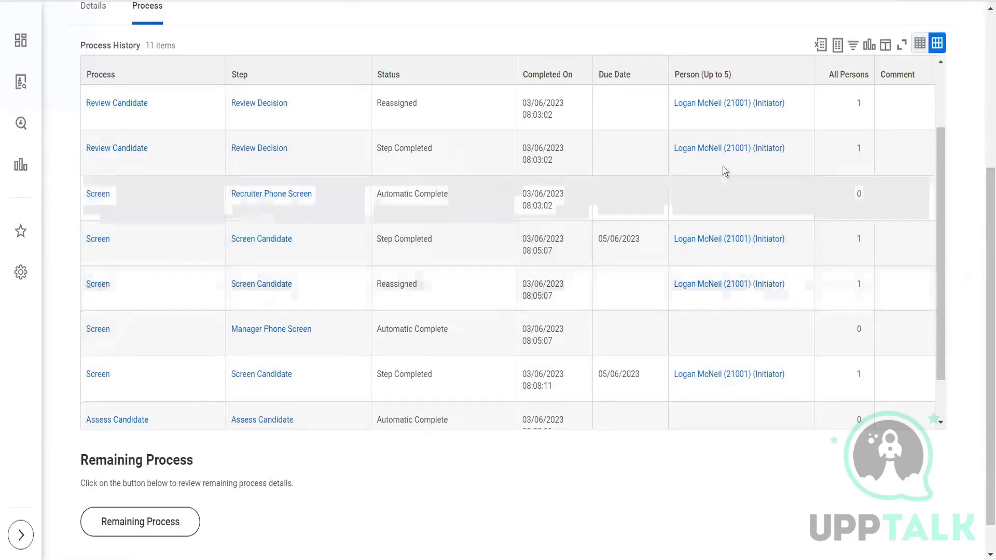
scroll(892, 209, down, 1)
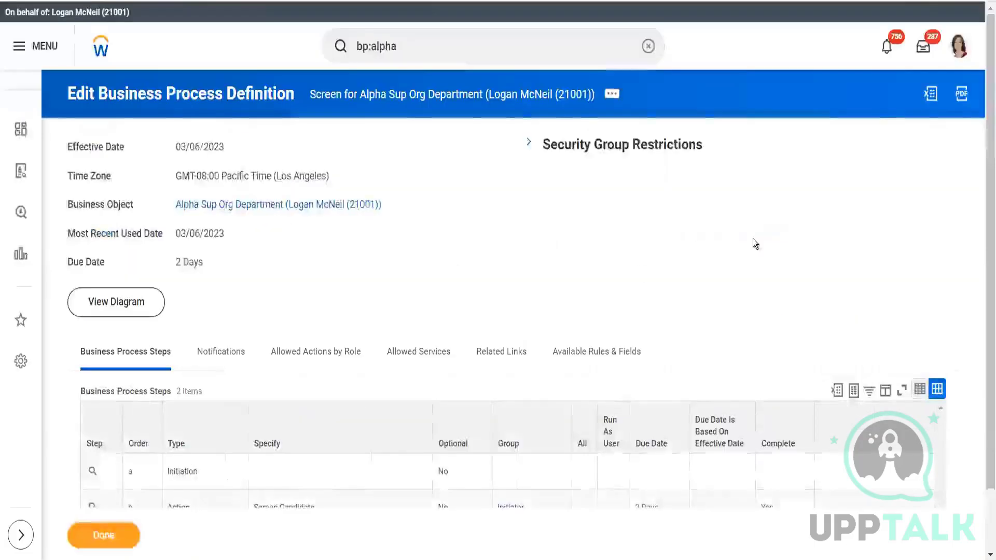
- Review the Screen definition's steps, then search for bp:alpha and open the Job Application definition for Alpha Sup Org Department
scroll(983, 207, down, 2)
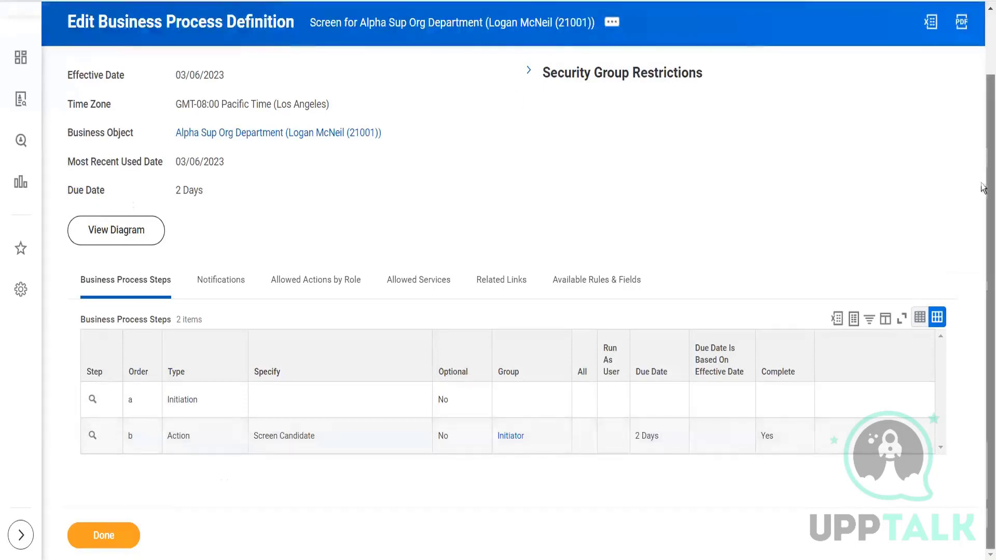
scroll(982, 188, up, 3)
click(429, 49)
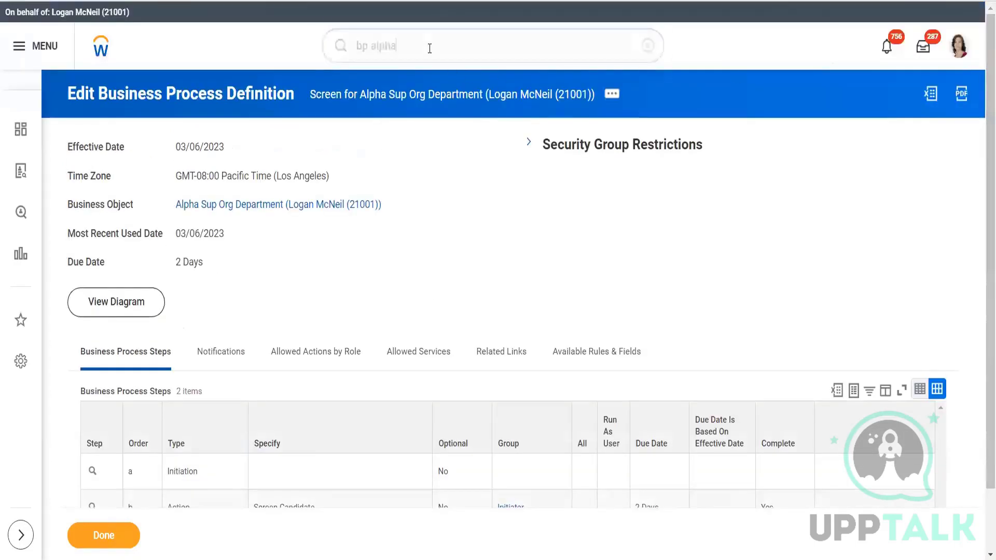
key(BackSpace)
text(a)
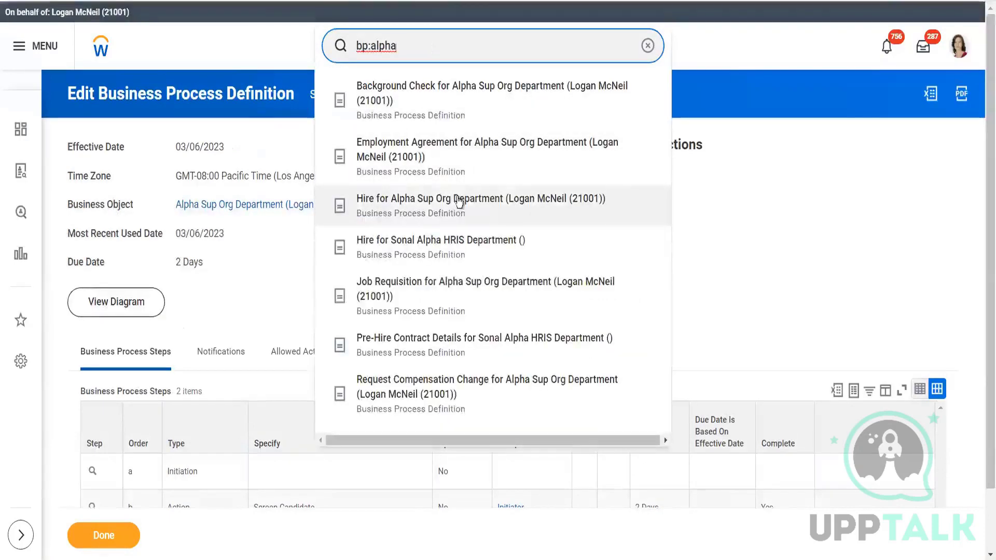
click(442, 63)
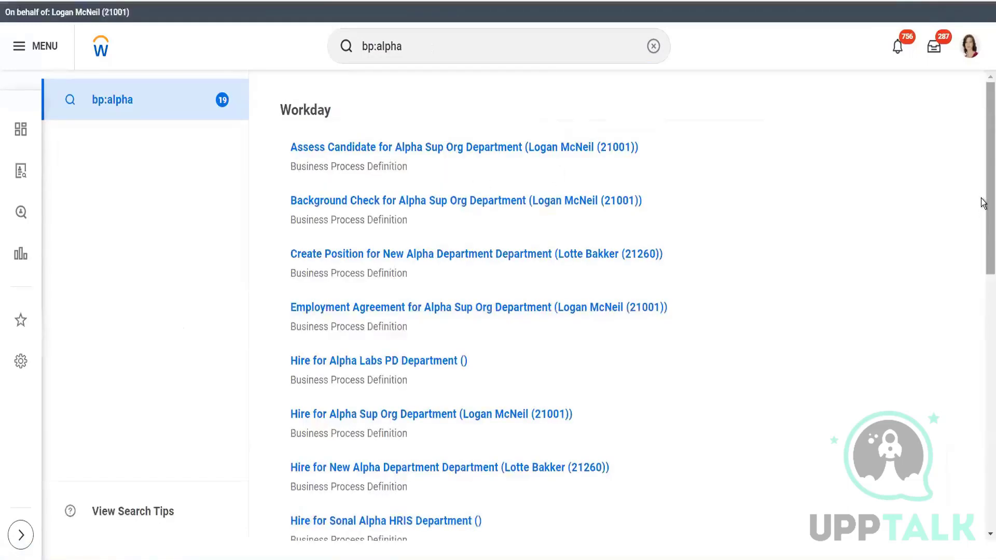
drag(984, 202, 980, 395)
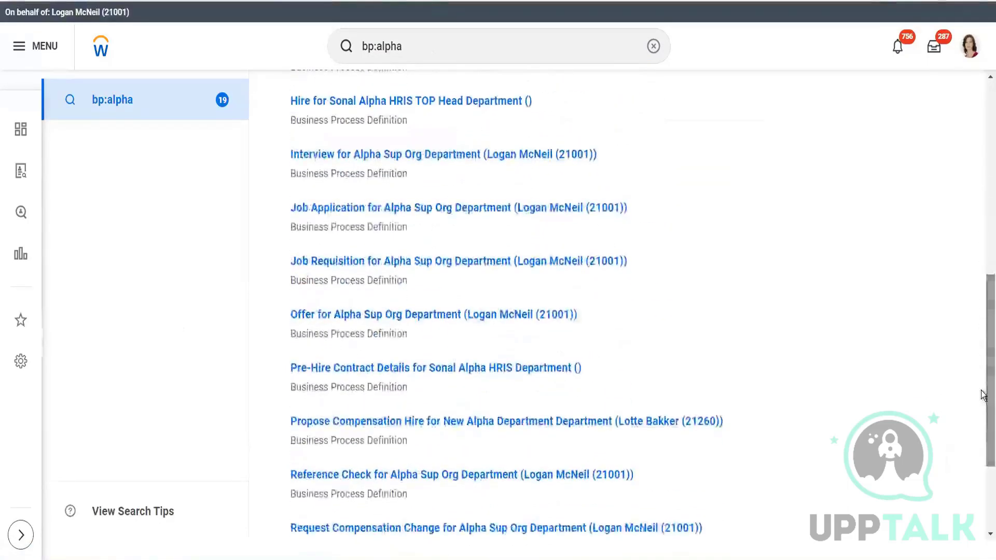
click(481, 209)
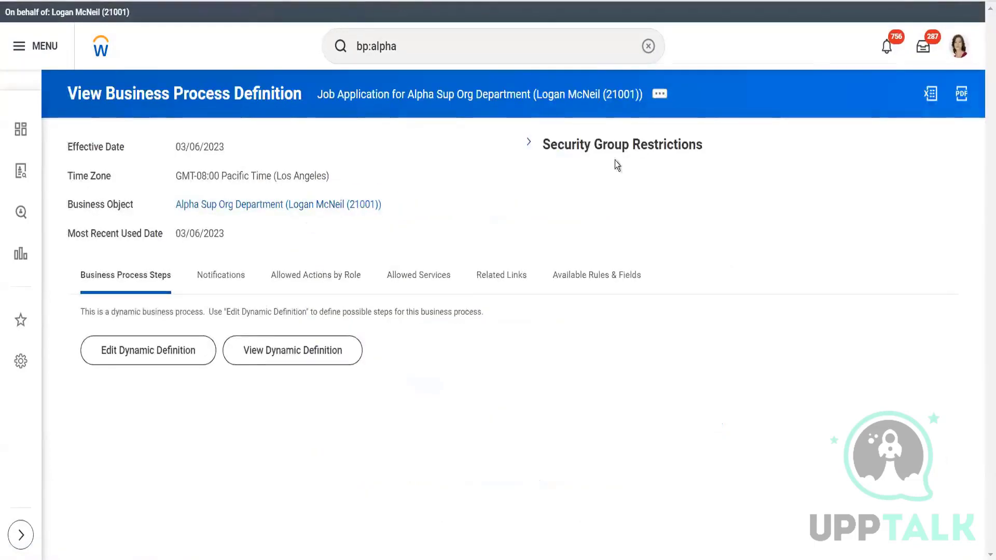
- Search for "view job req" in place of bp:alpha and open the View Job Requisition report
click(442, 35)
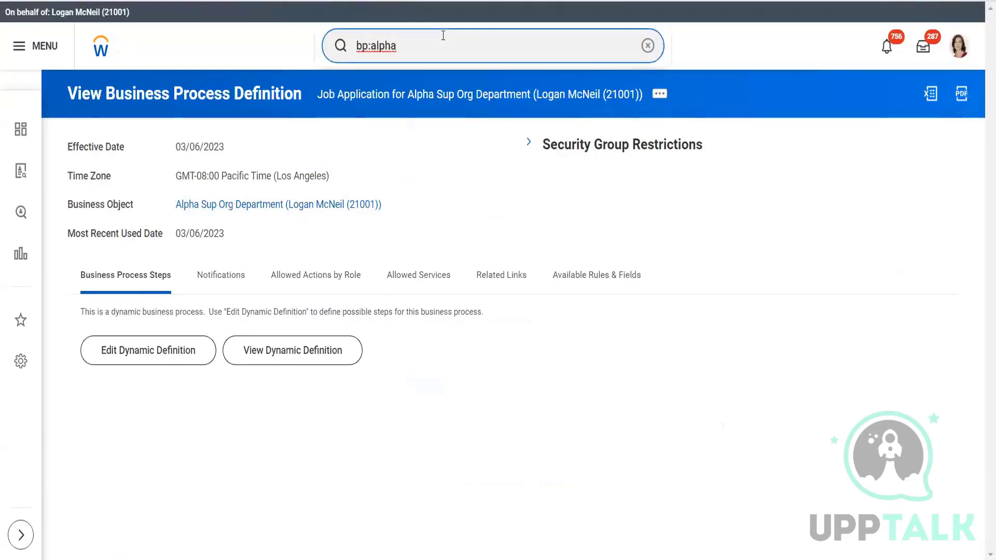
key(BackSpace)
key(BackSpace)
key(BackSpace)
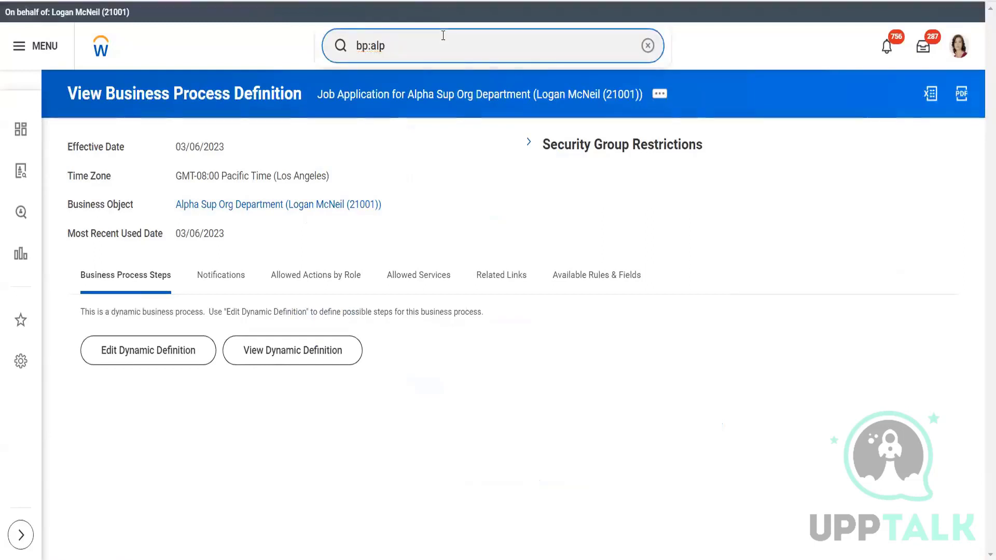
key(BackSpace)
key(BackSpace)
key(BackSpace)
key(BackSpace)
key(BackSpace)
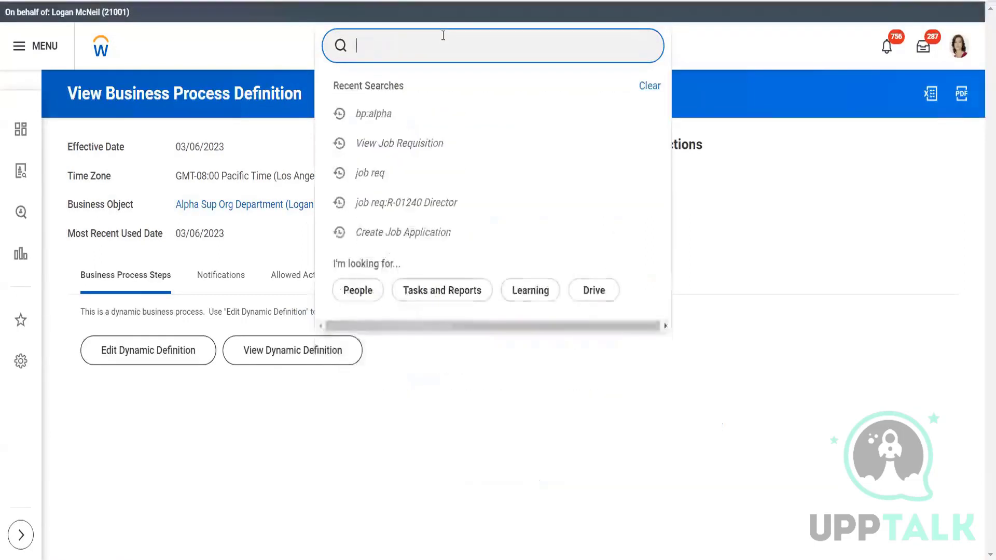
text(view )
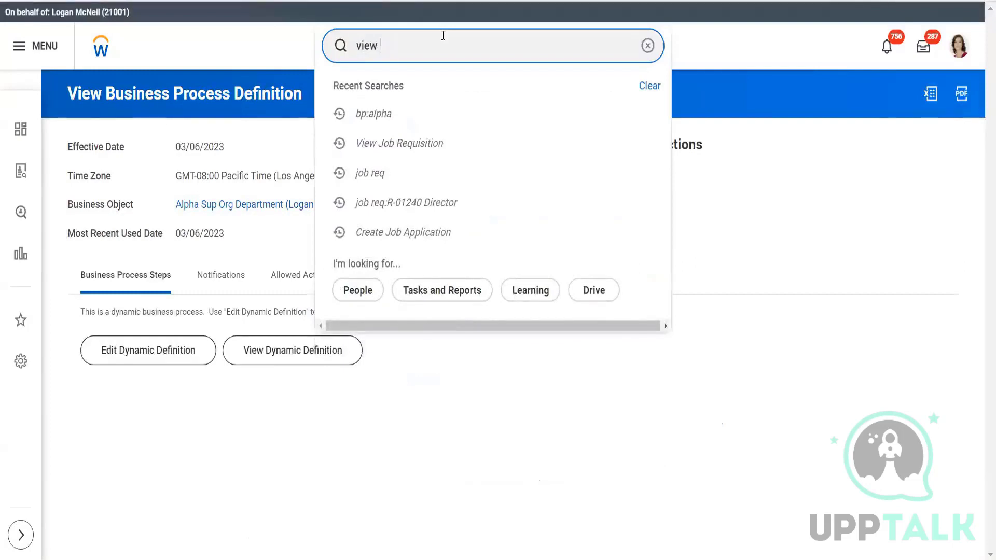
text(job req)
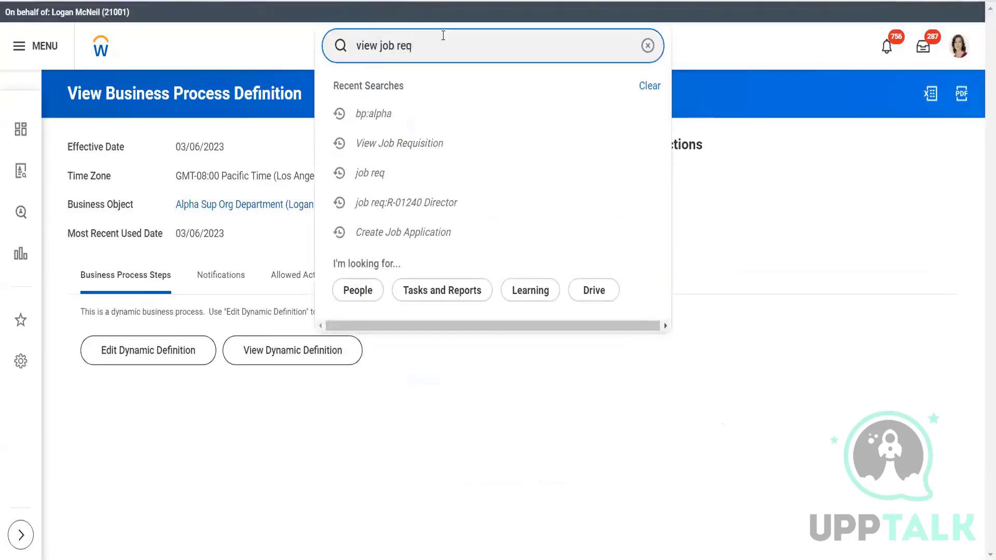
click(411, 100)
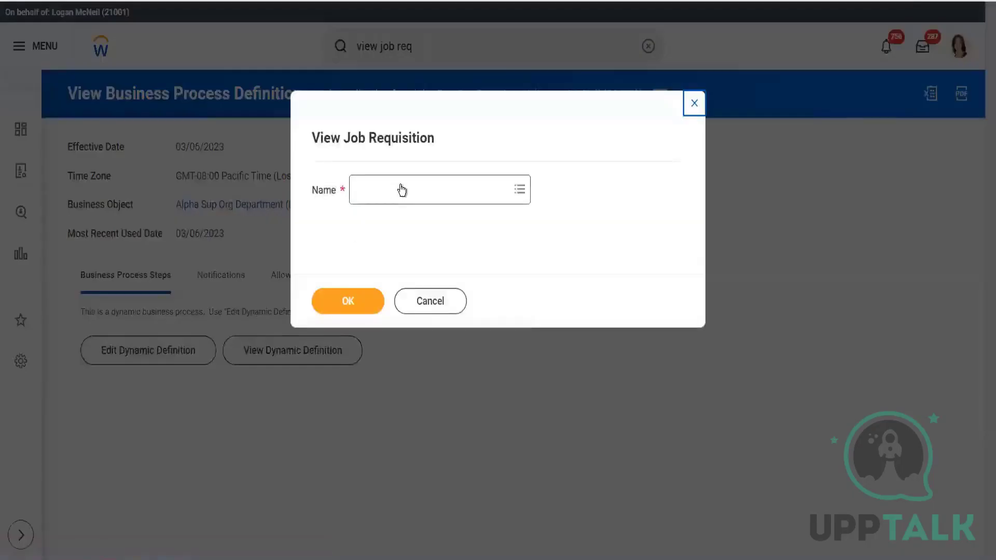
- Look up requisition R-01240 by its full number as the report's Name and open it
click(399, 187)
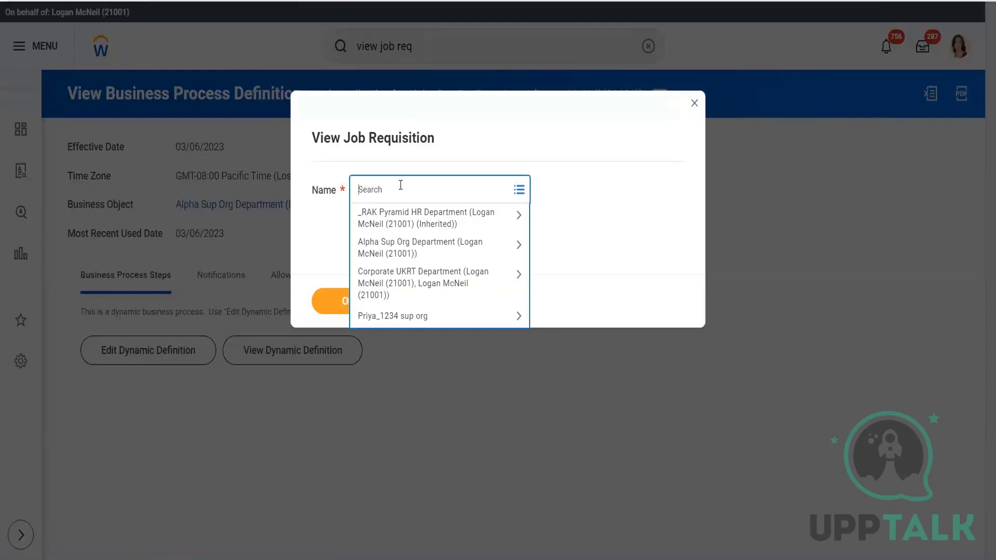
text(01240)
key(Return)
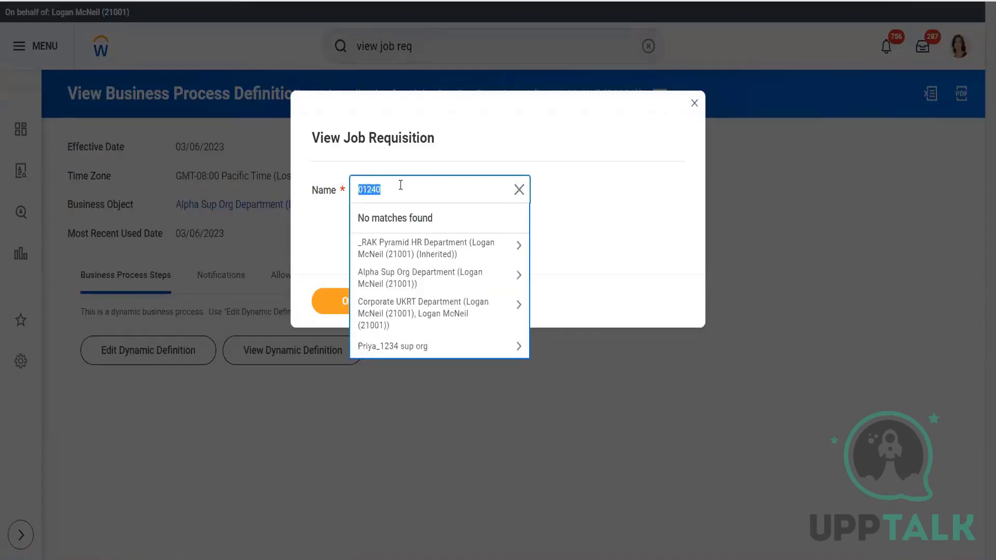
text(R-01240)
key(Return)
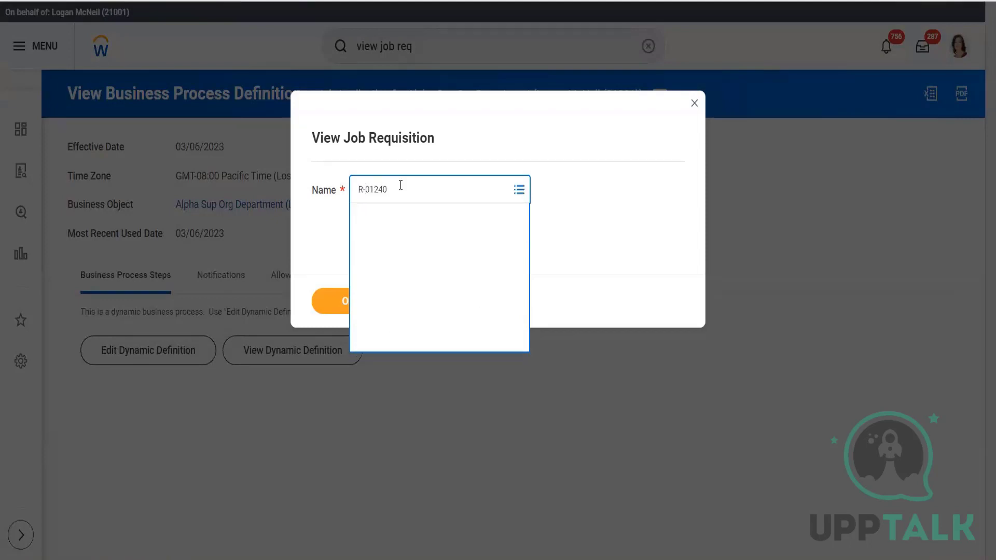
click(341, 299)
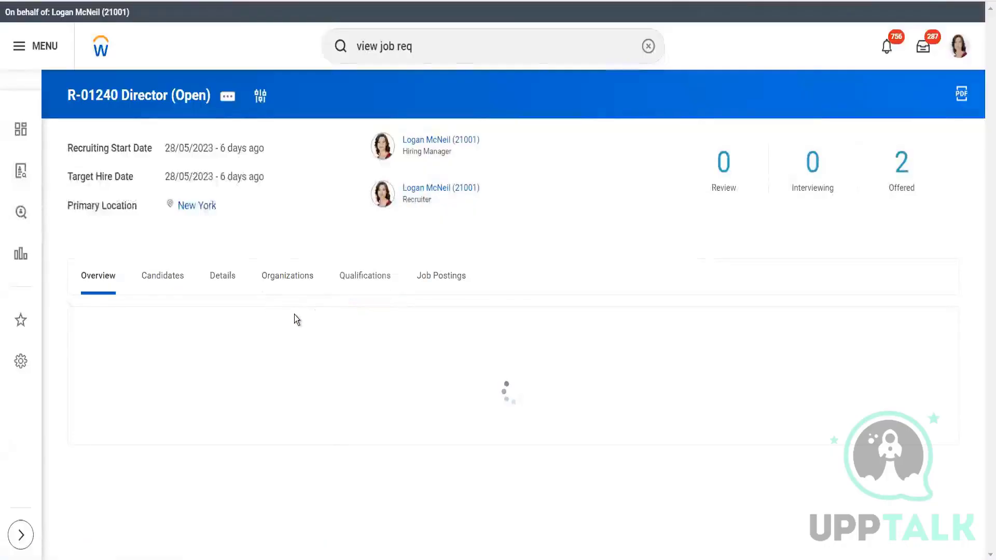
- Display the requisition's candidates, filter them to the Hire stage, and open the first candidate's profile
click(164, 288)
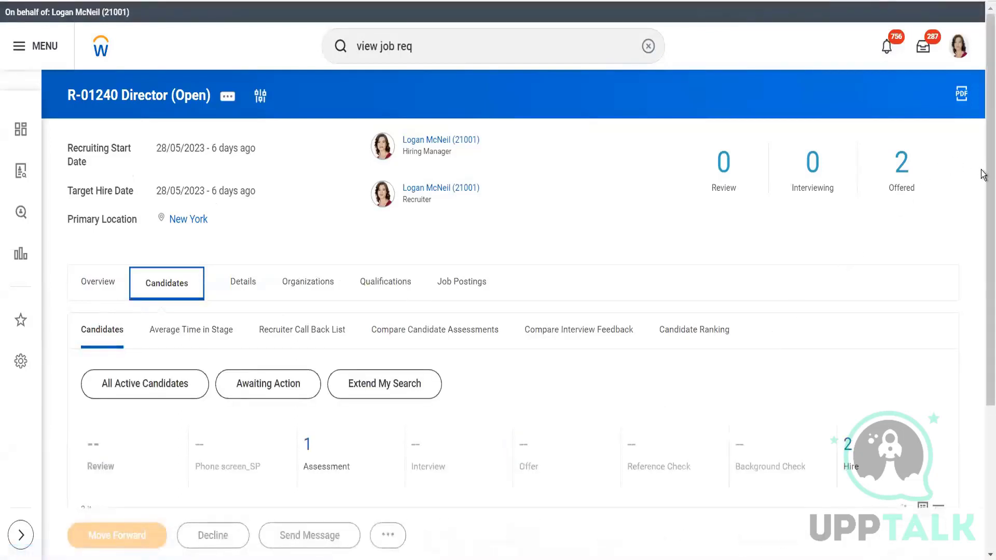
scroll(984, 241, down, 4)
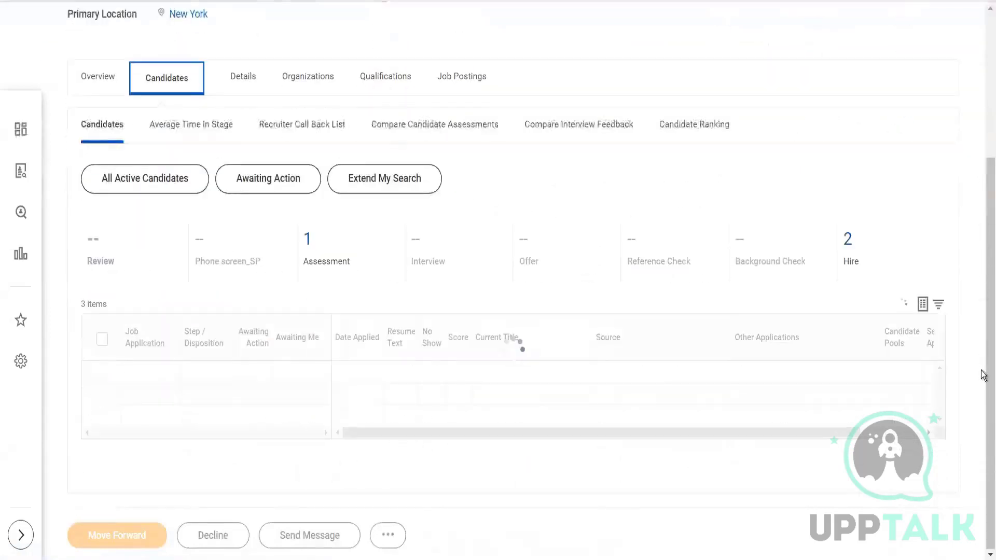
scroll(981, 375, down, 2)
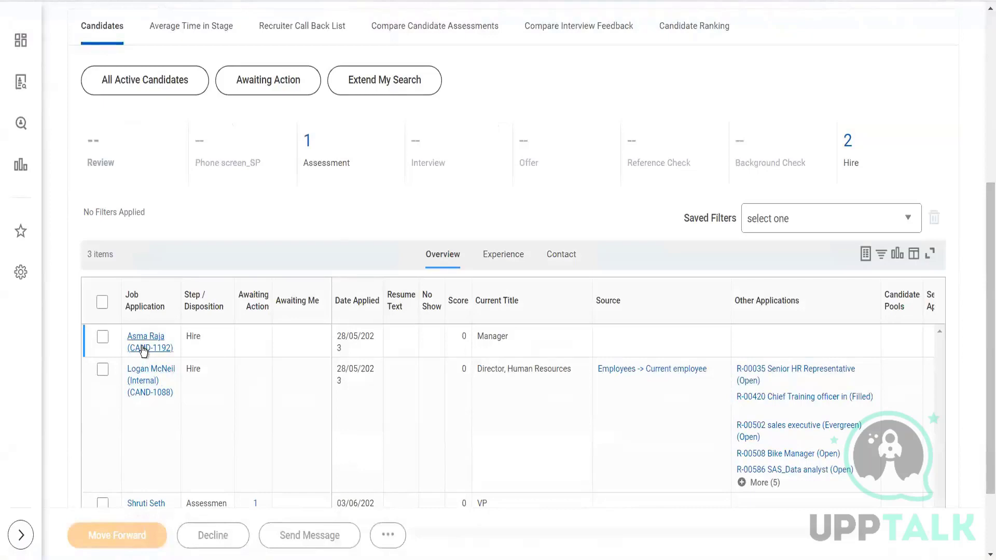
click(848, 148)
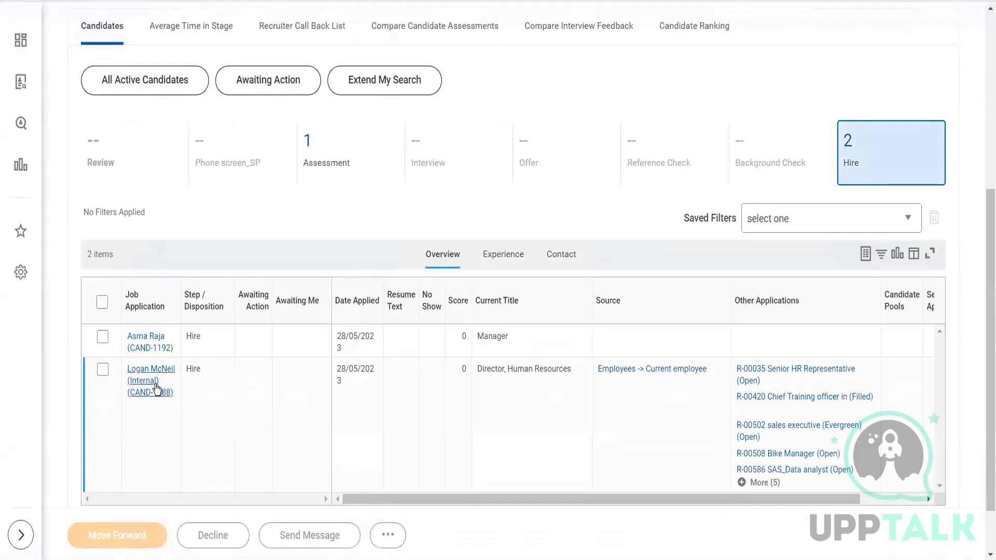
click(150, 348)
click(150, 347)
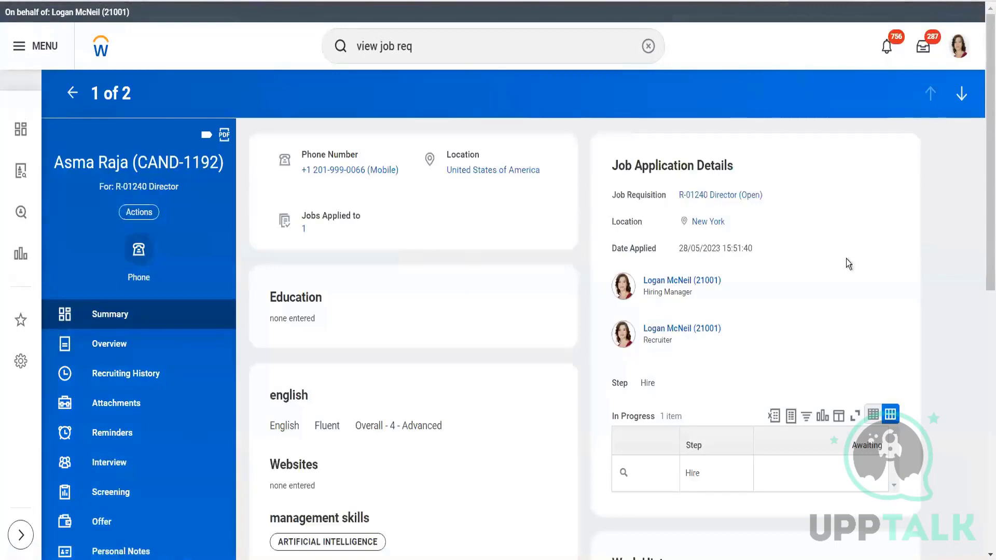
- Examine the candidate's available actions, in-progress Hire step and Job Application Status Updated entry in the activity timeline
drag(982, 172, 982, 493)
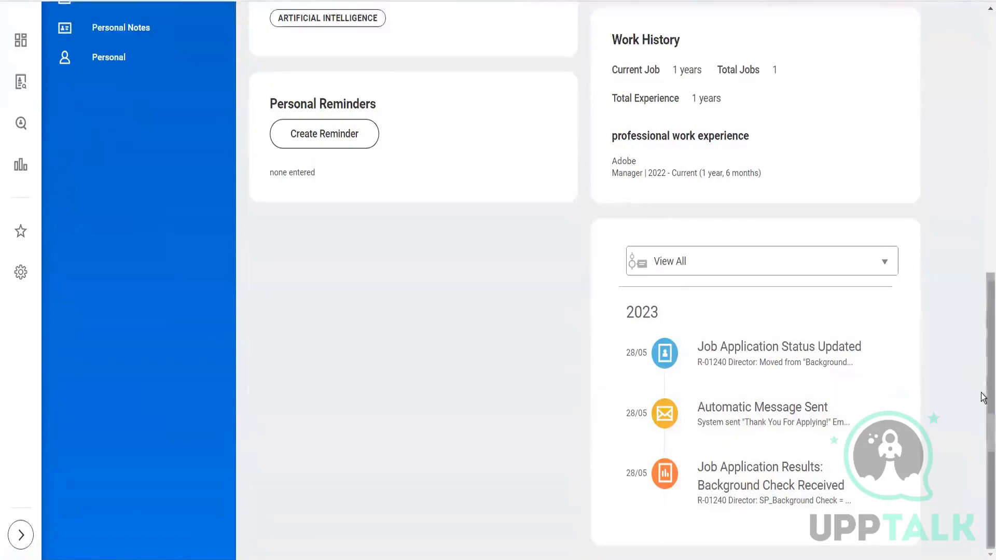
scroll(981, 395, up, 1)
scroll(956, 140, up, 8)
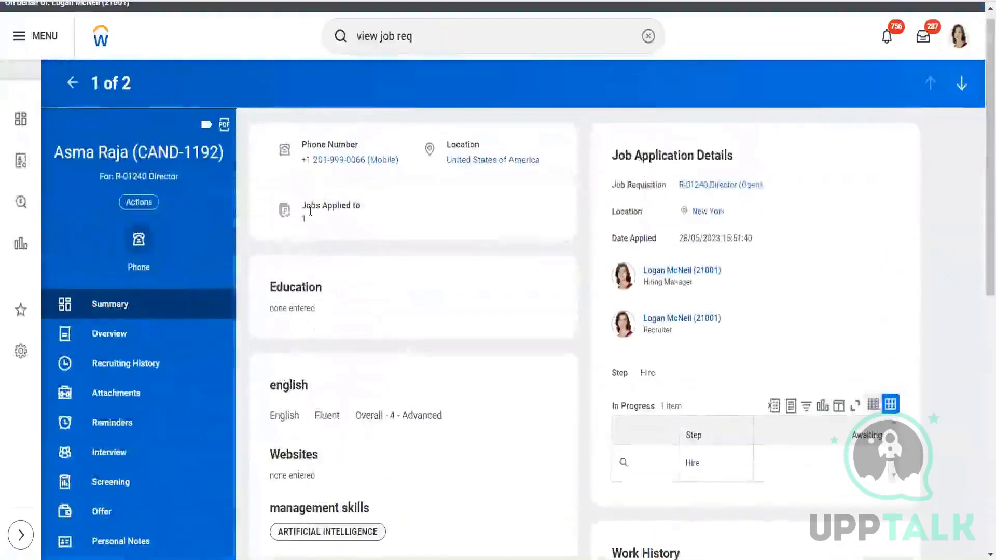
click(149, 204)
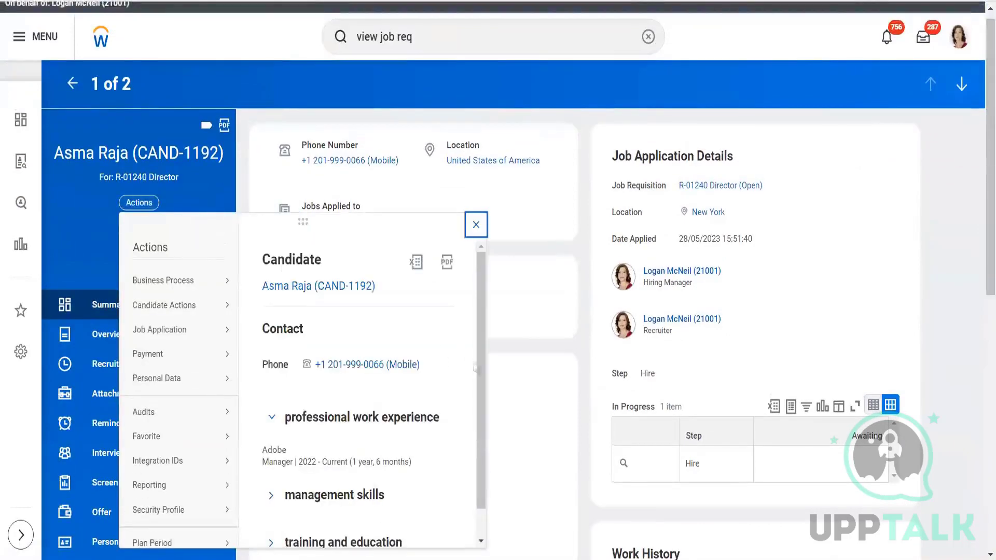
scroll(486, 394, down, 1)
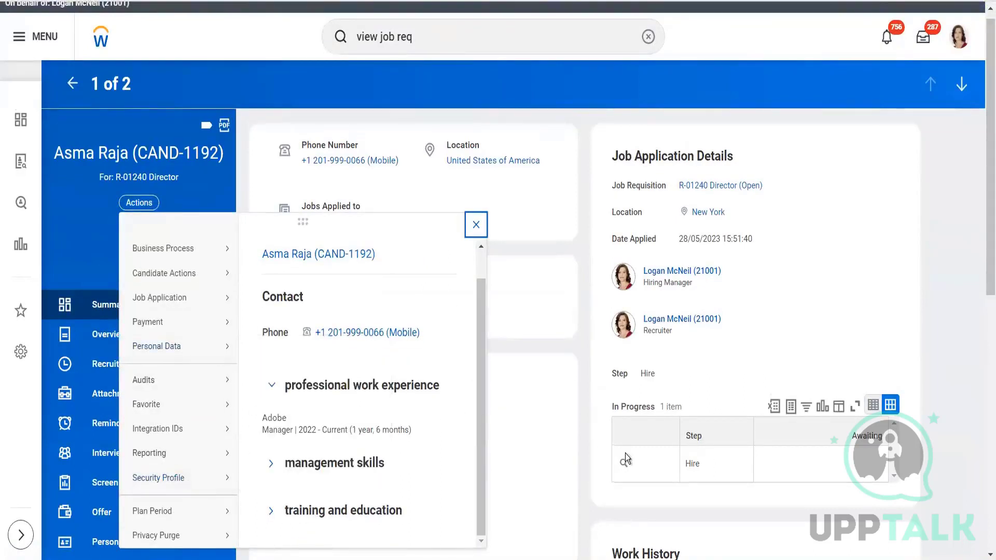
click(583, 449)
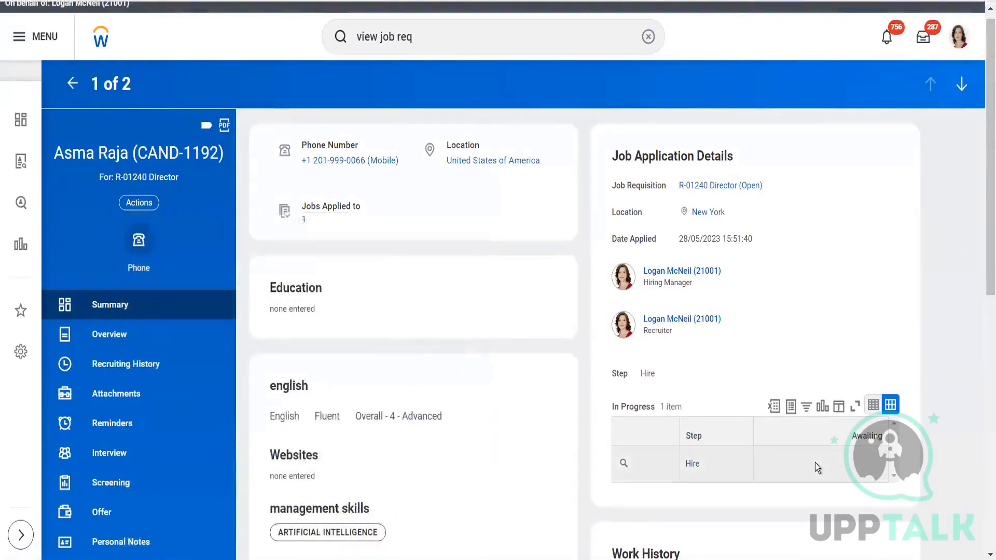
drag(982, 194, 984, 444)
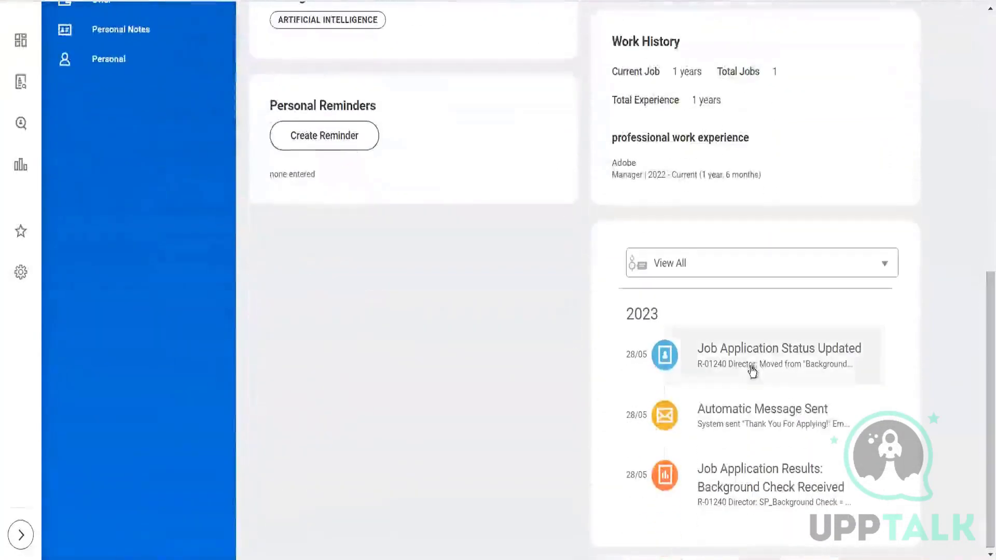
mouse_move(748, 366)
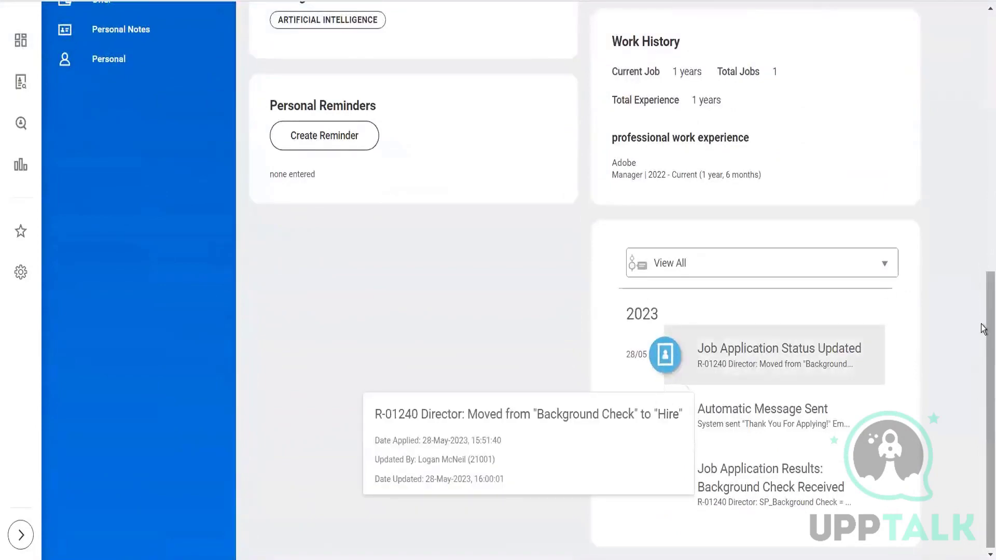
drag(984, 328, 970, 36)
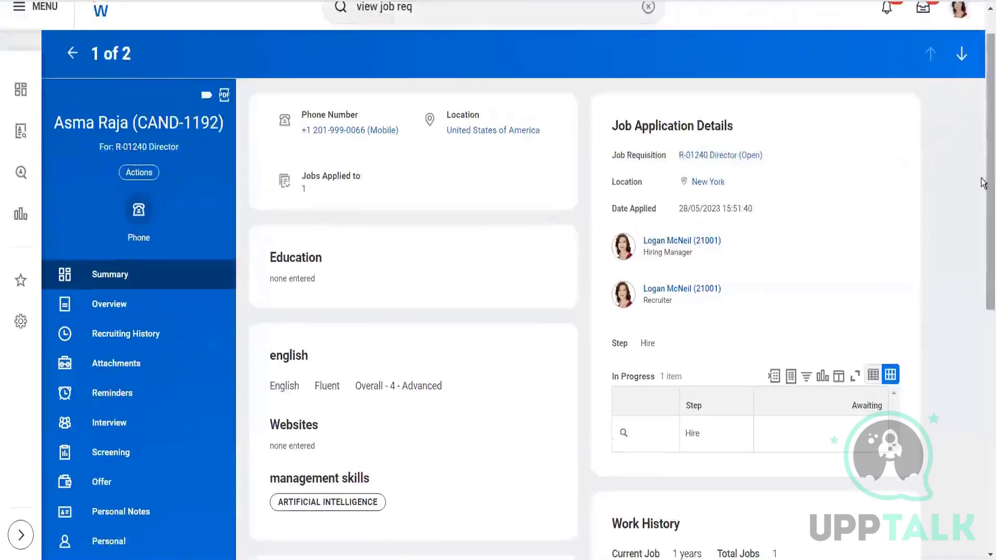
drag(982, 178, 970, 96)
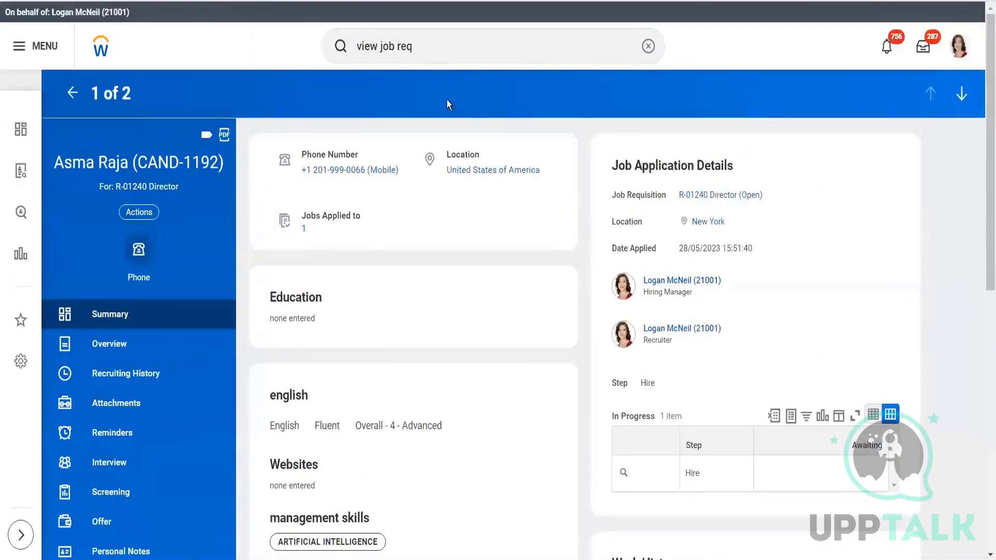
- Search for business process reports with "view bus proc", and refine the search to "bus proc eve"
click(427, 50)
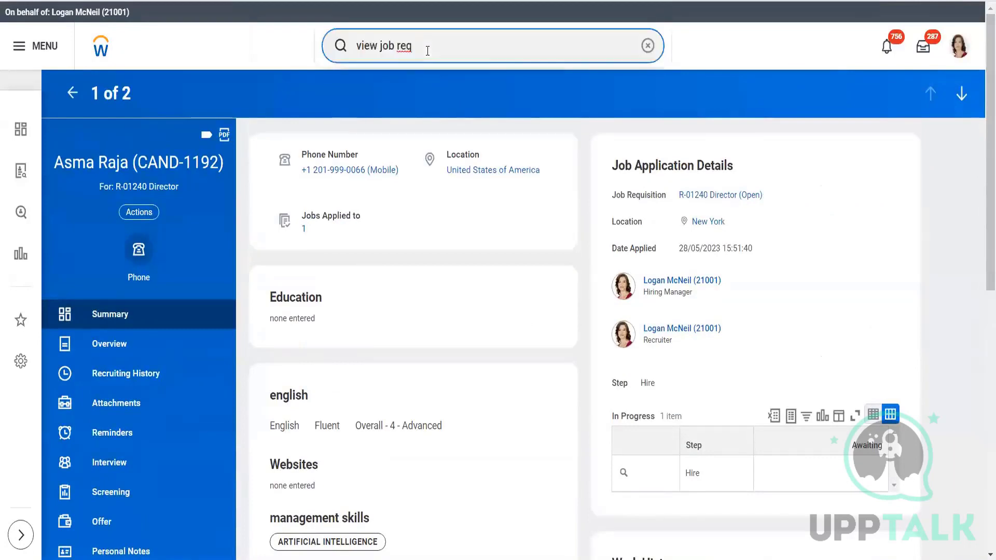
key(BackSpace)
key(BackSpace)
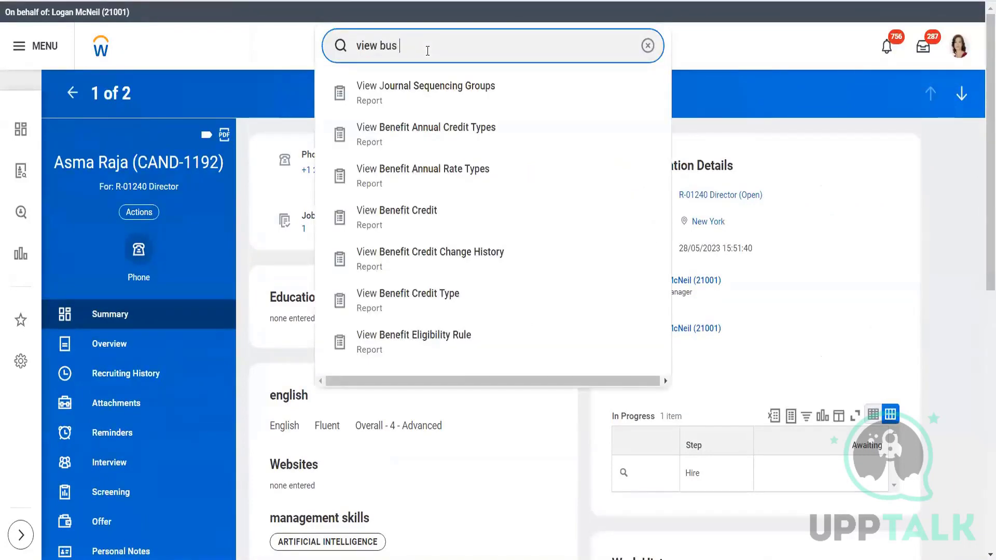
text(bus proc)
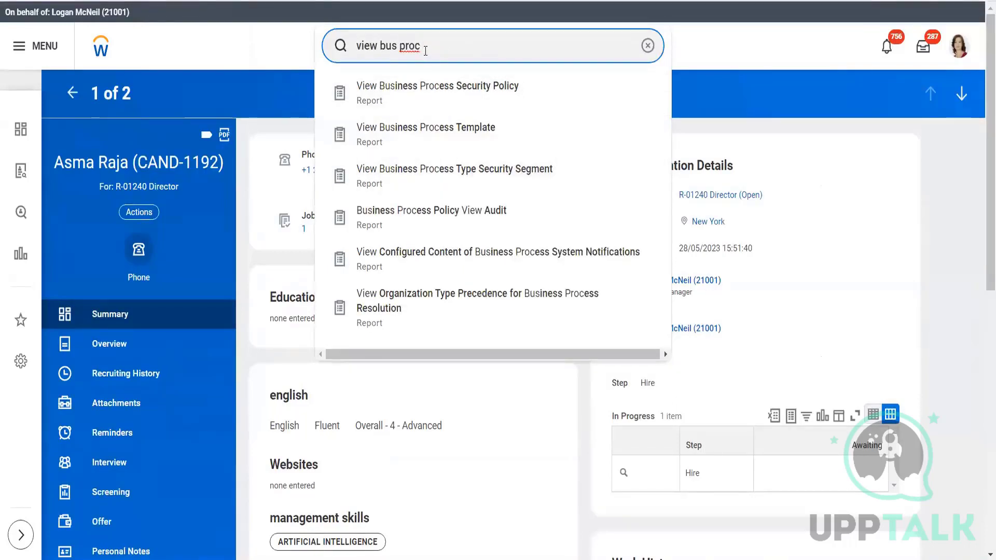
click(381, 45)
key(BackSpace)
key(BackSpace)
key(BackSpace)
key(BackSpace)
key(BackSpace)
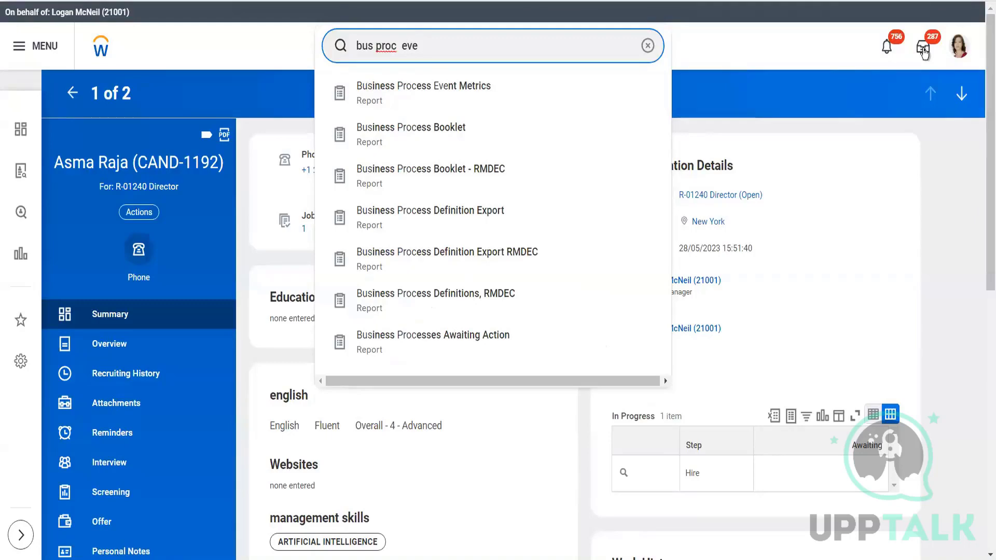
- Browse the inbox archive and open the successfully completed Hire event from 15 hours ago
click(923, 52)
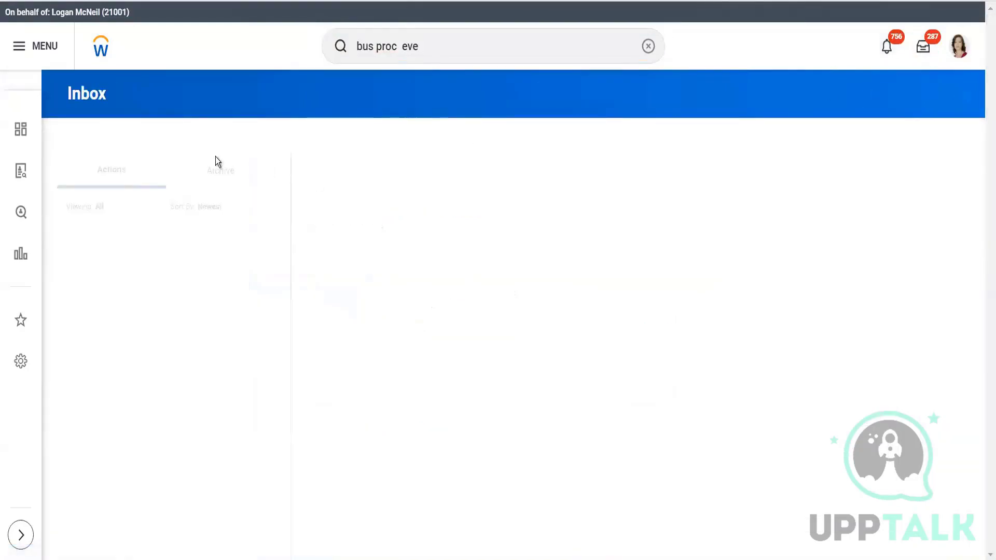
click(212, 169)
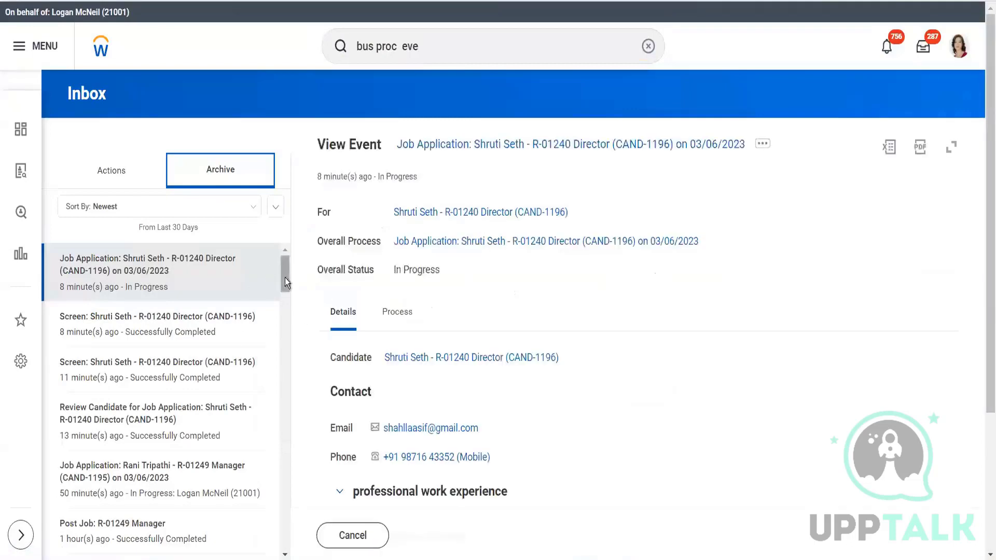
drag(284, 276, 285, 303)
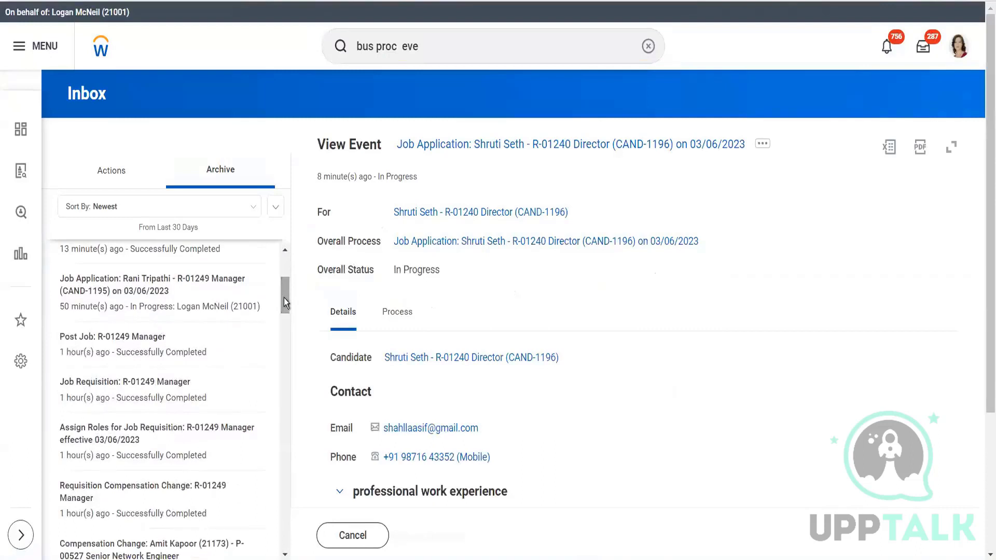
drag(284, 294, 288, 321)
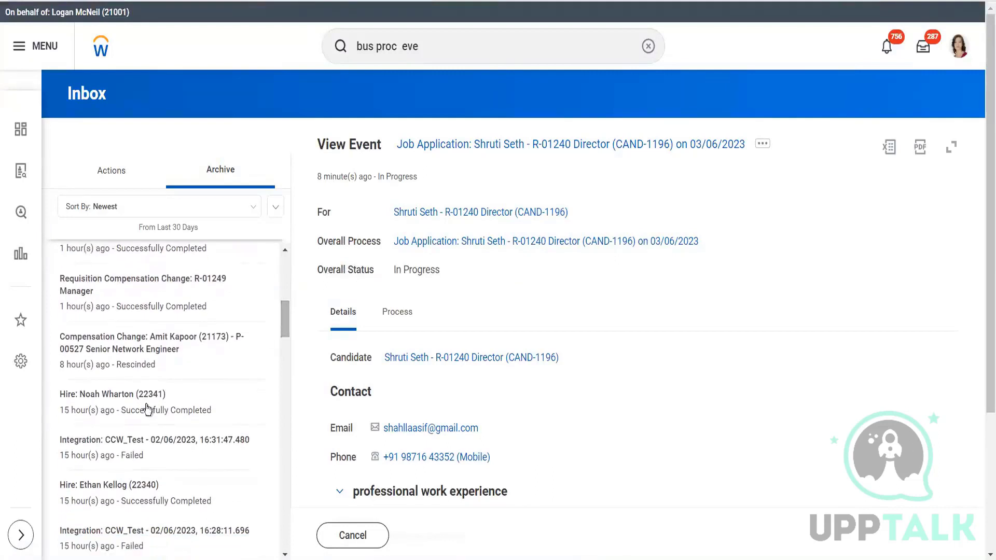
click(114, 413)
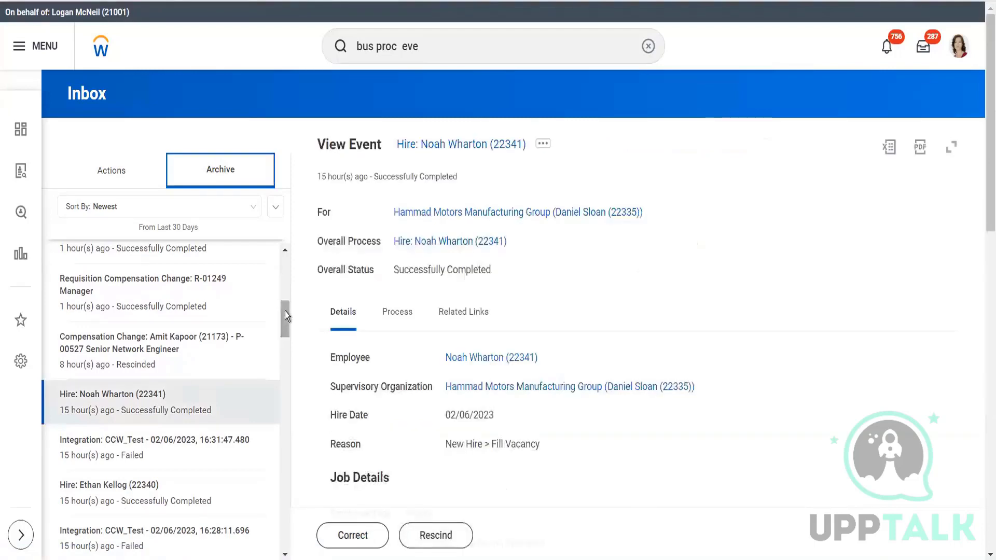
drag(285, 310, 284, 502)
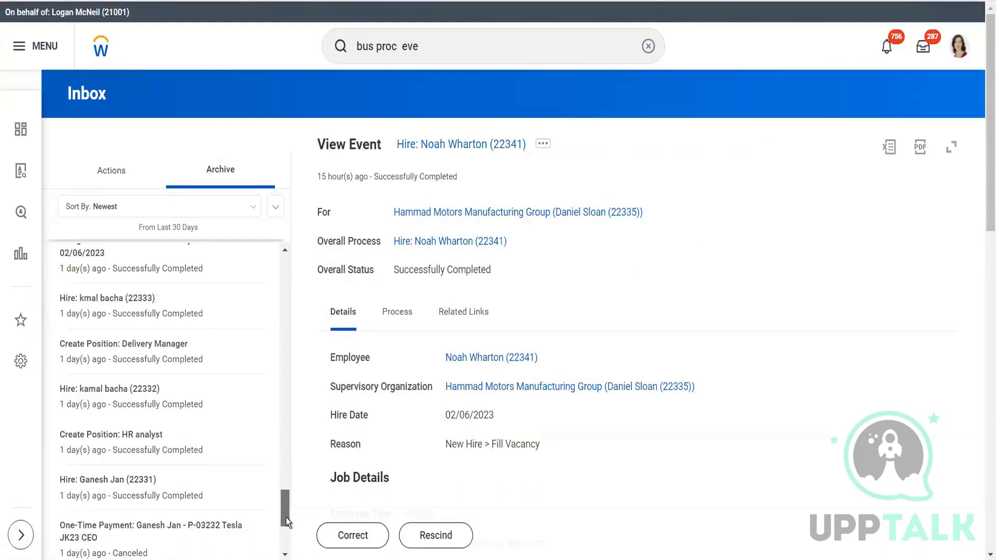
- Check the archive's sort and list options, and open the View More Processes date prompt
click(275, 209)
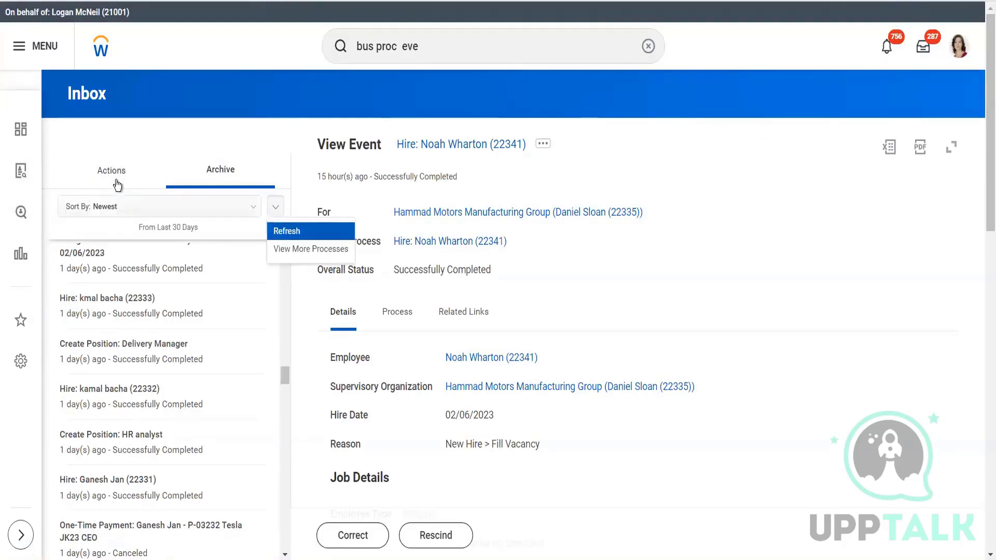
click(254, 212)
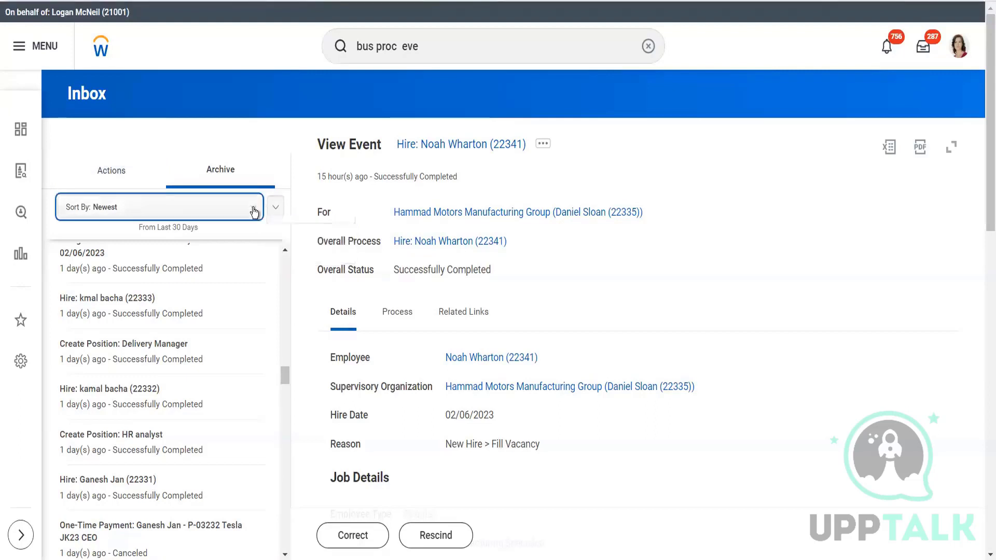
click(254, 210)
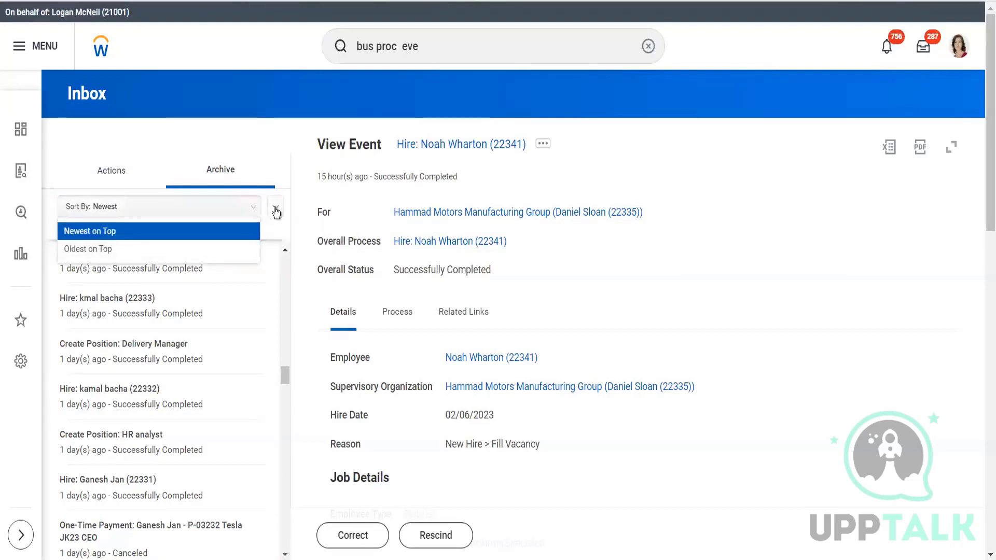
click(275, 210)
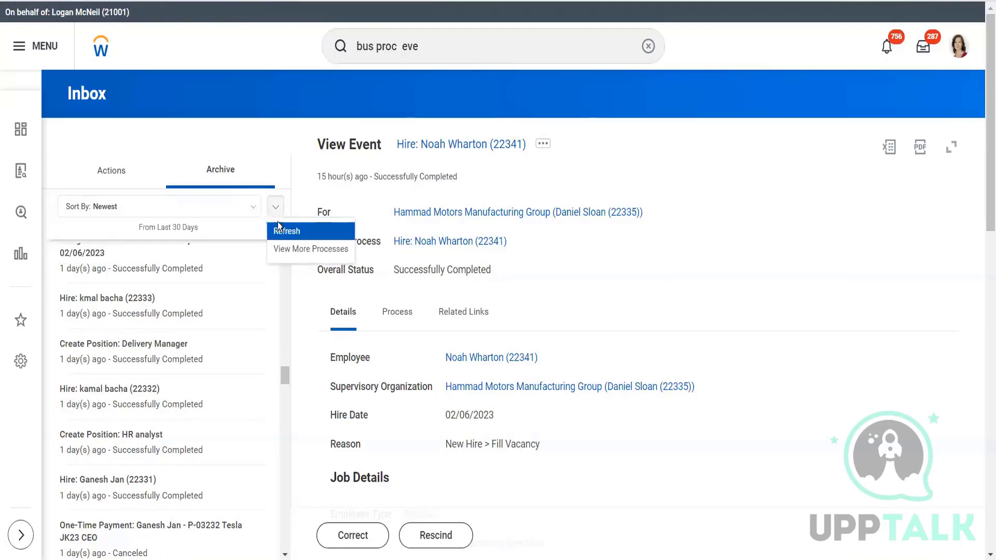
click(291, 250)
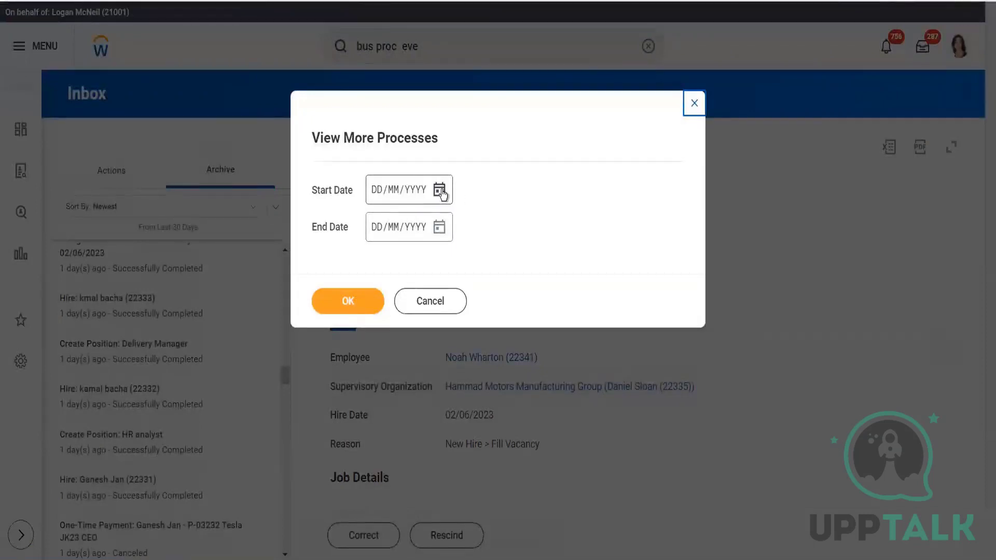
- List the archived processes with start date 28/05/2023 and end date 29/05/2023
click(441, 192)
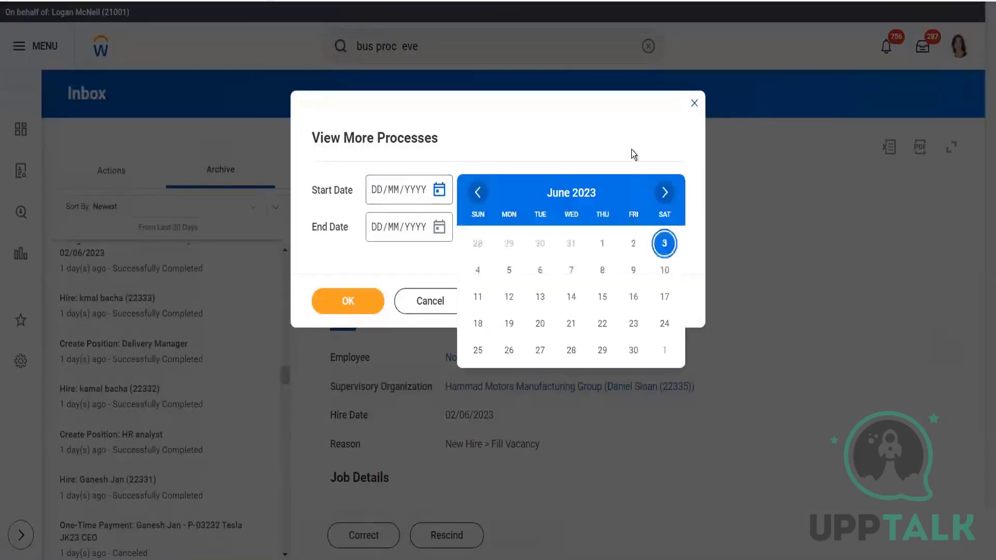
click(377, 195)
click(377, 194)
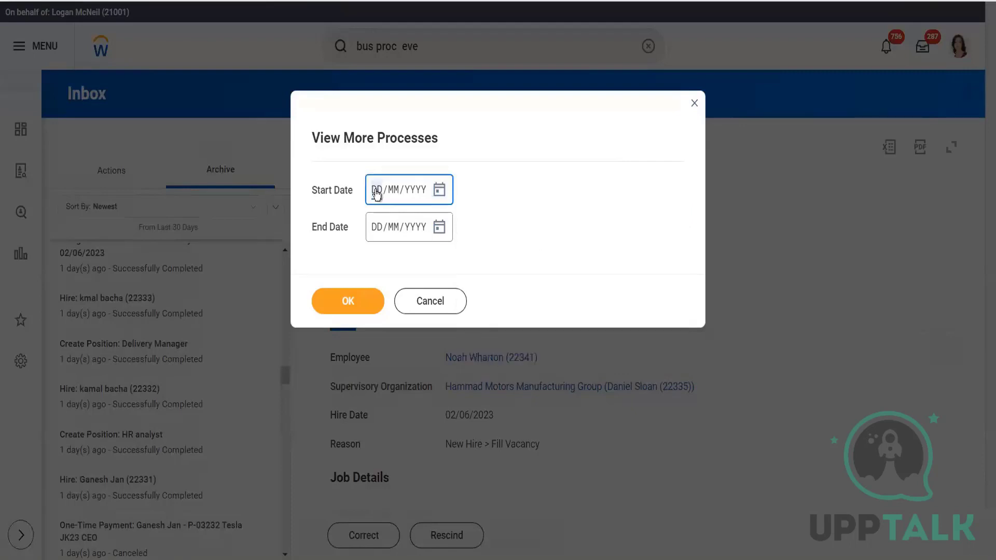
text(28/05/2023)
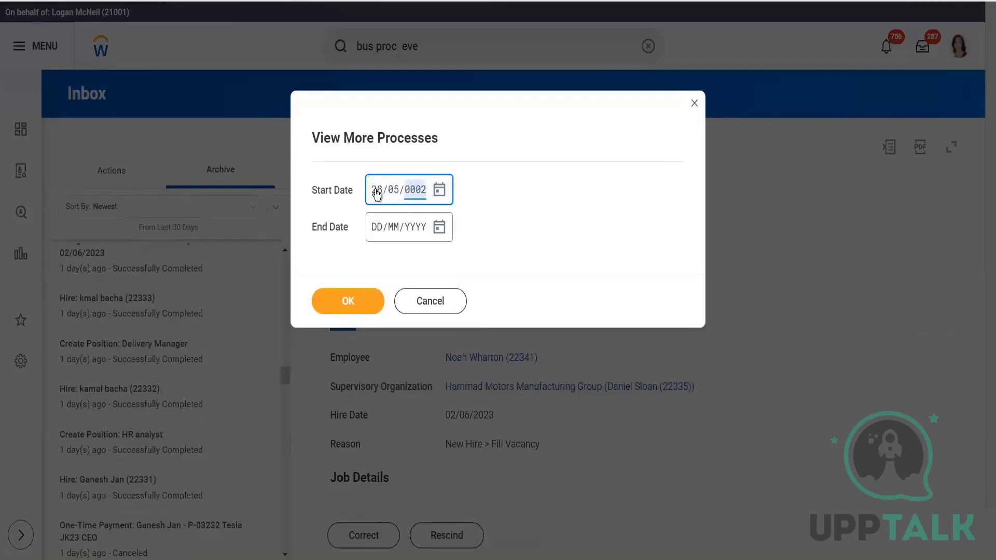
click(377, 230)
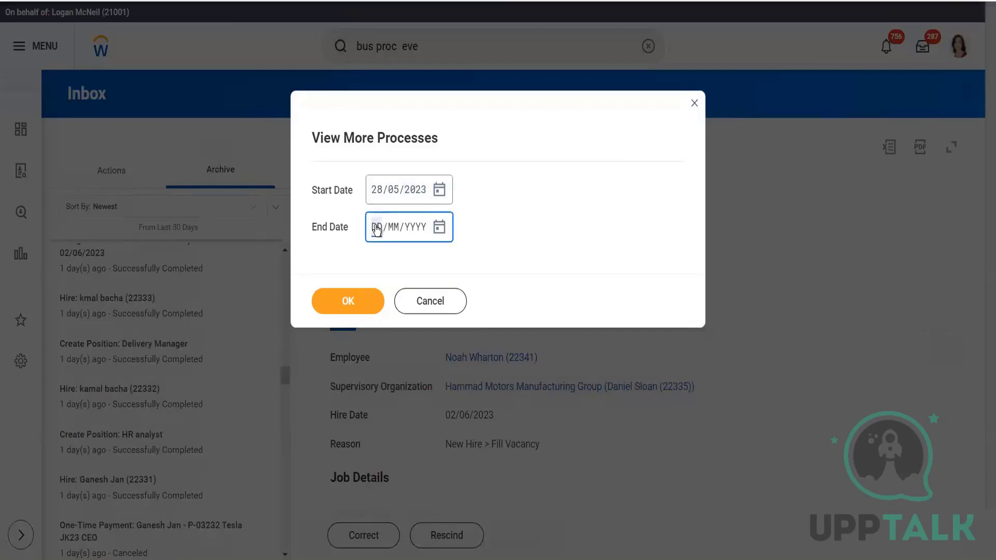
text(30/)
text(05/2023)
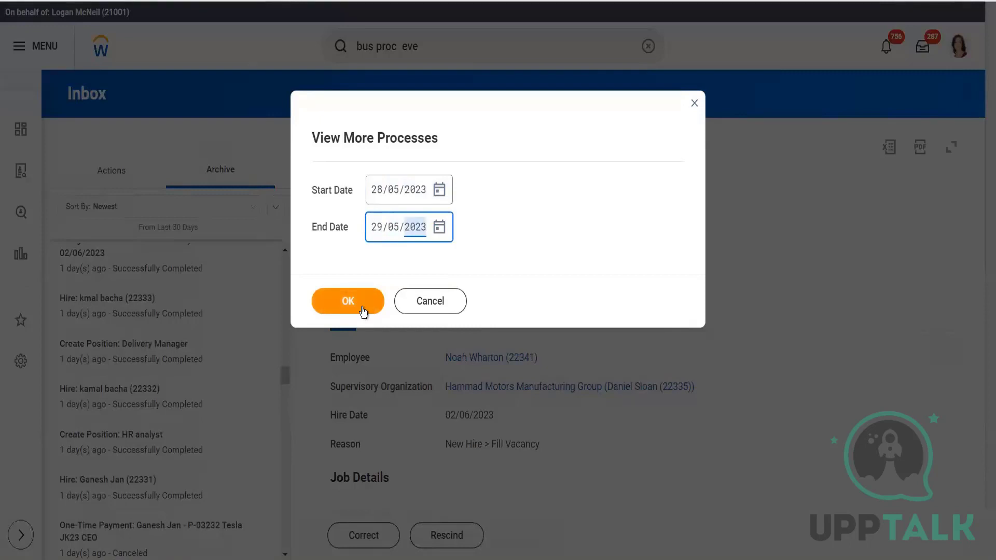
click(361, 308)
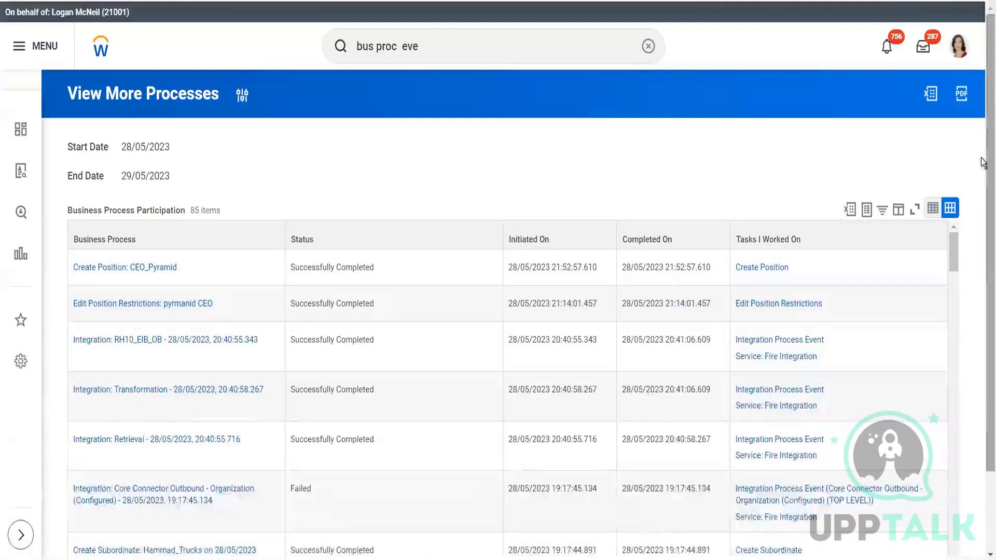
- Search Business Process values for "job application" and filter to the external candidate's Job Application and Offer for Job Application events for R-01240 Director
drag(983, 158, 982, 219)
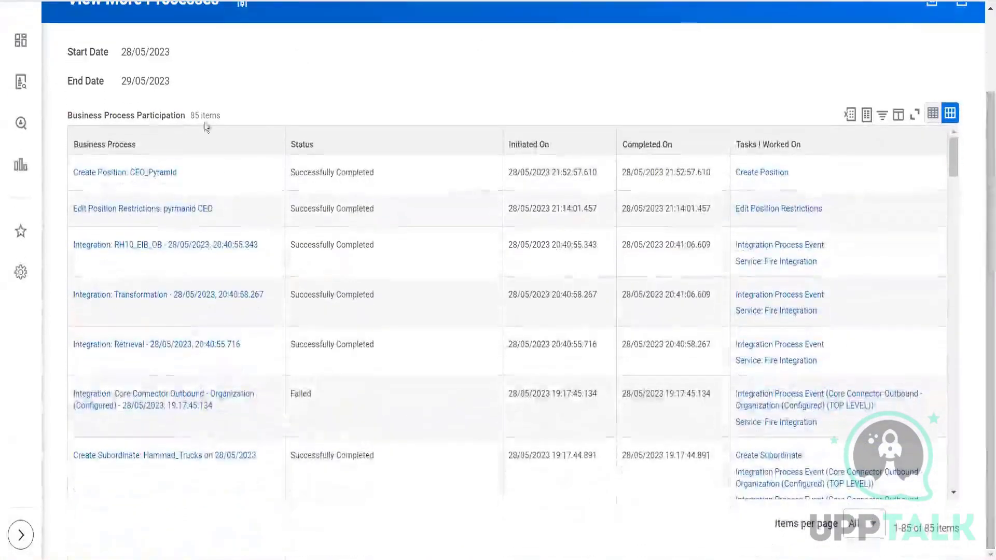
click(160, 145)
click(138, 337)
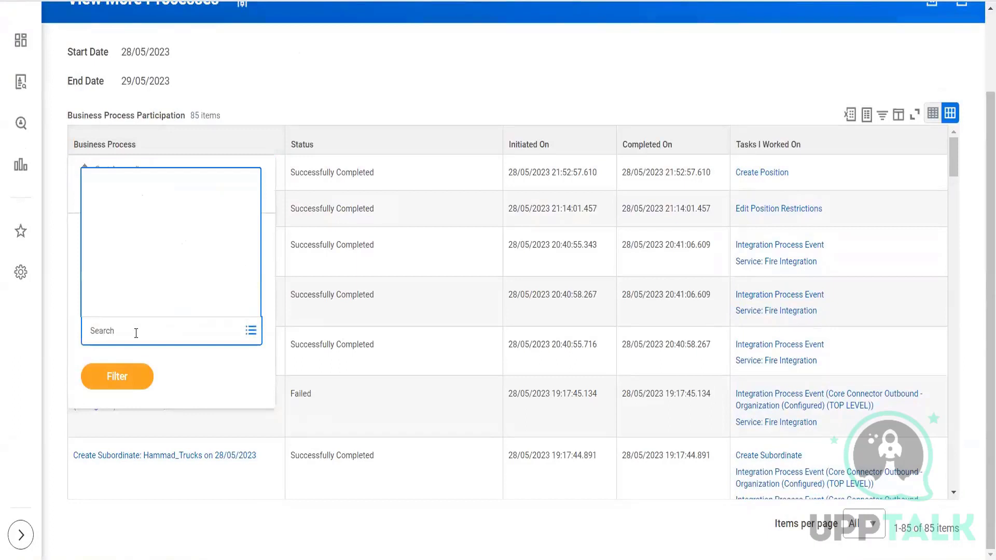
text(job app)
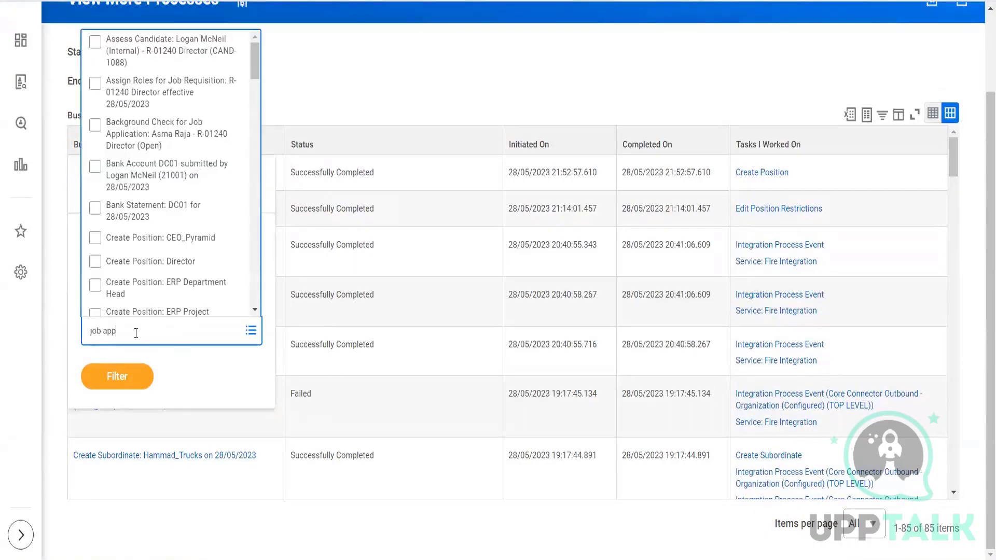
text(lication)
key(Return)
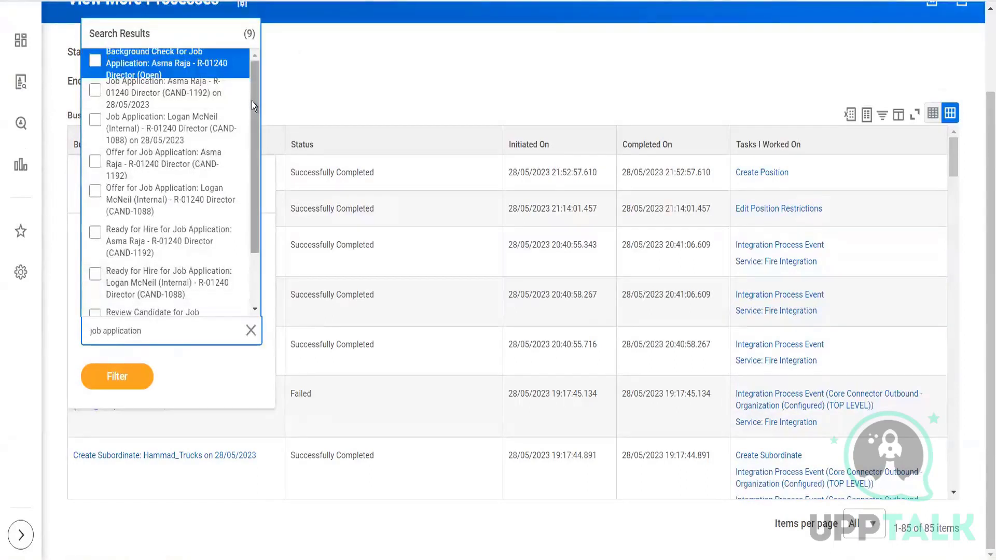
click(169, 106)
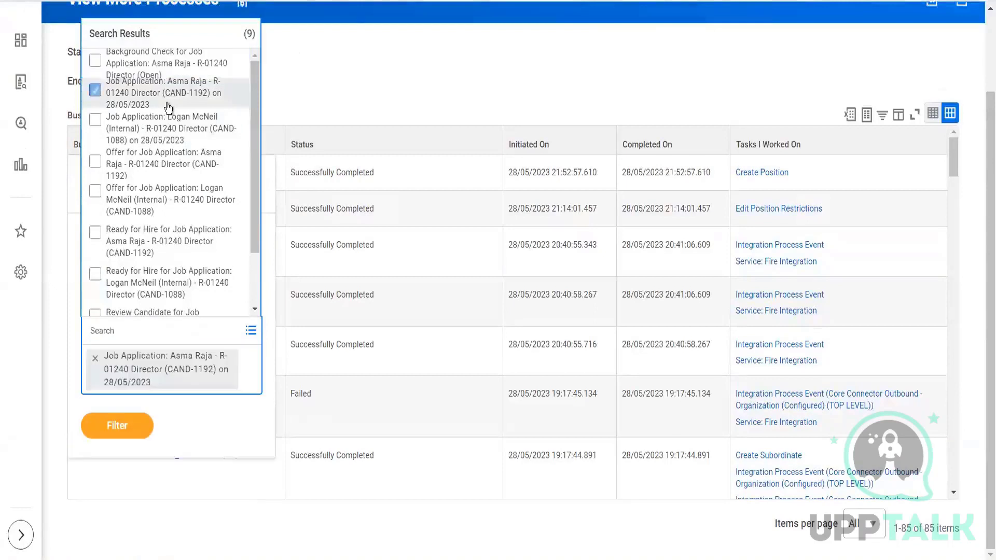
click(166, 164)
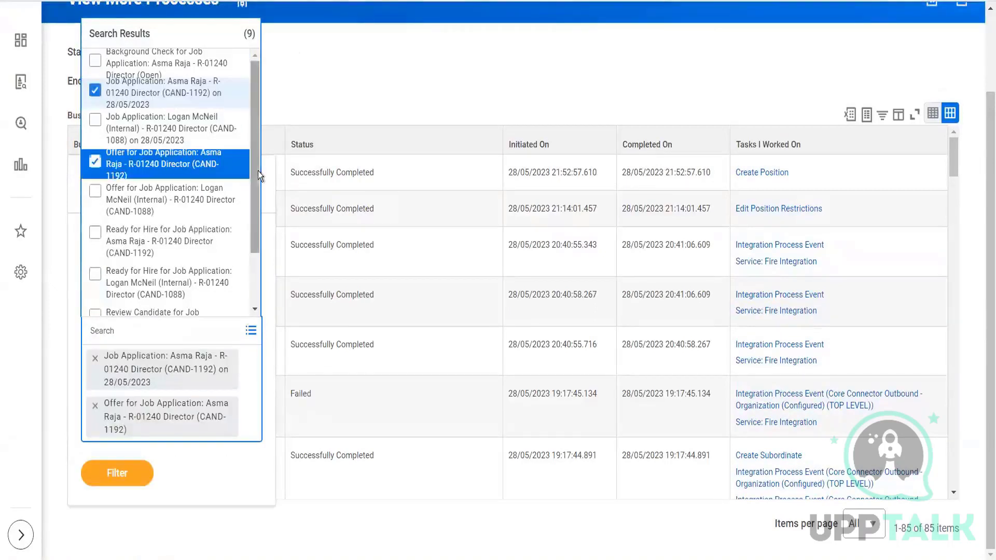
click(119, 474)
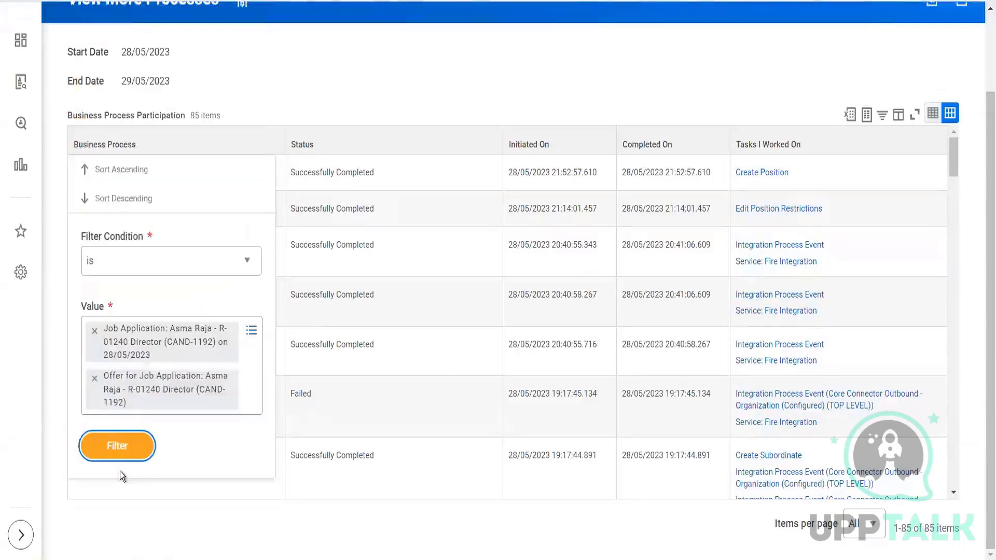
click(121, 452)
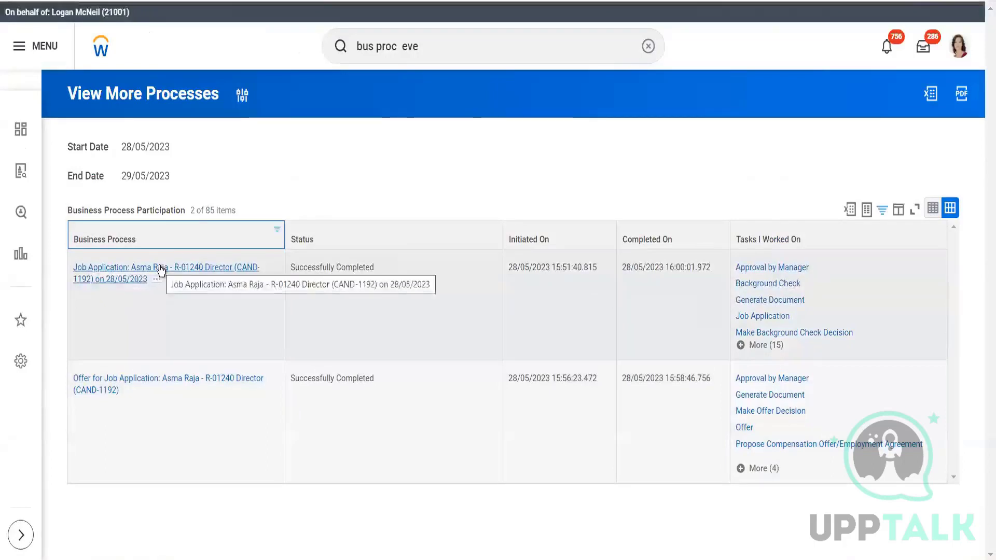
- Open the candidate's completed Job Application event and examine its full process history through the Ready for Hire steps
click(161, 270)
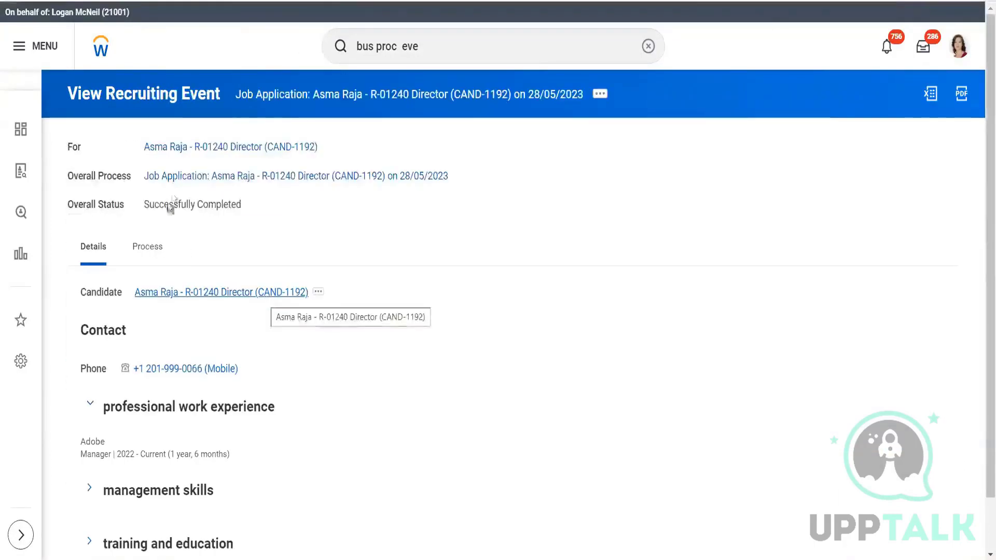
click(146, 254)
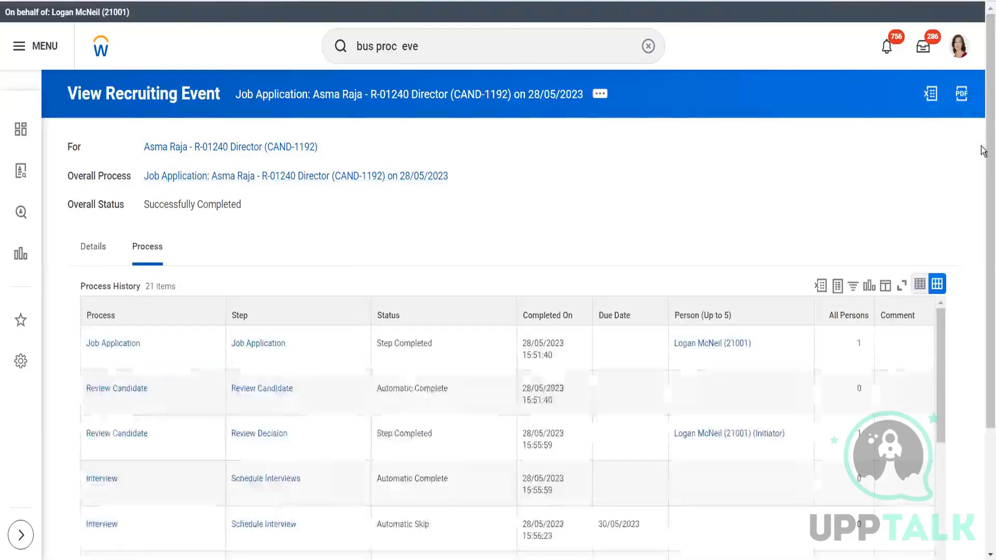
drag(982, 203, 981, 323)
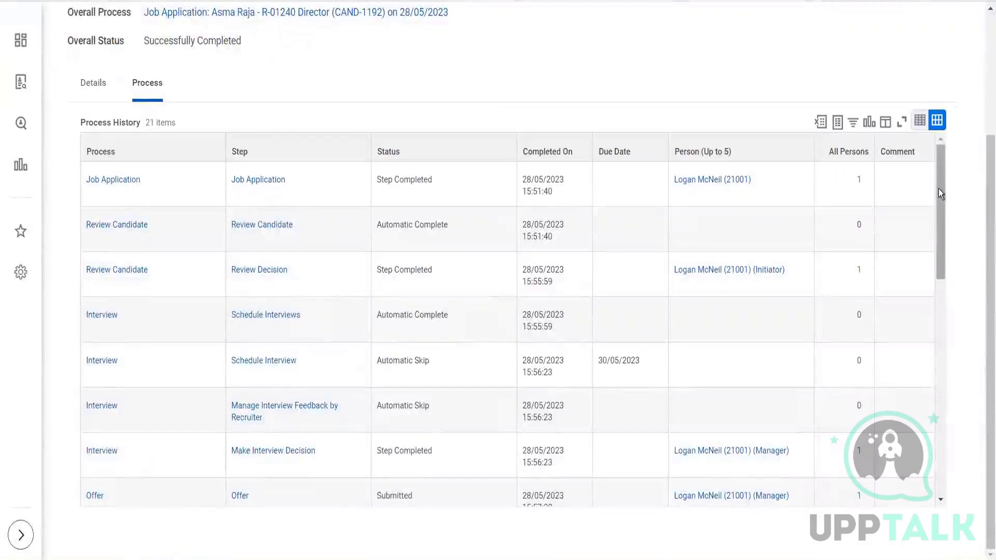
drag(938, 188, 941, 204)
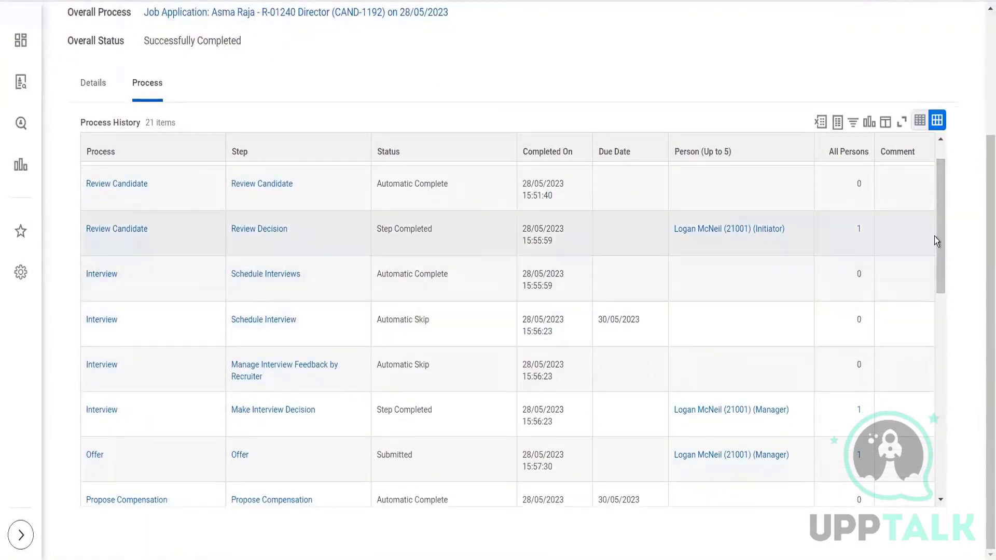
drag(939, 228, 947, 320)
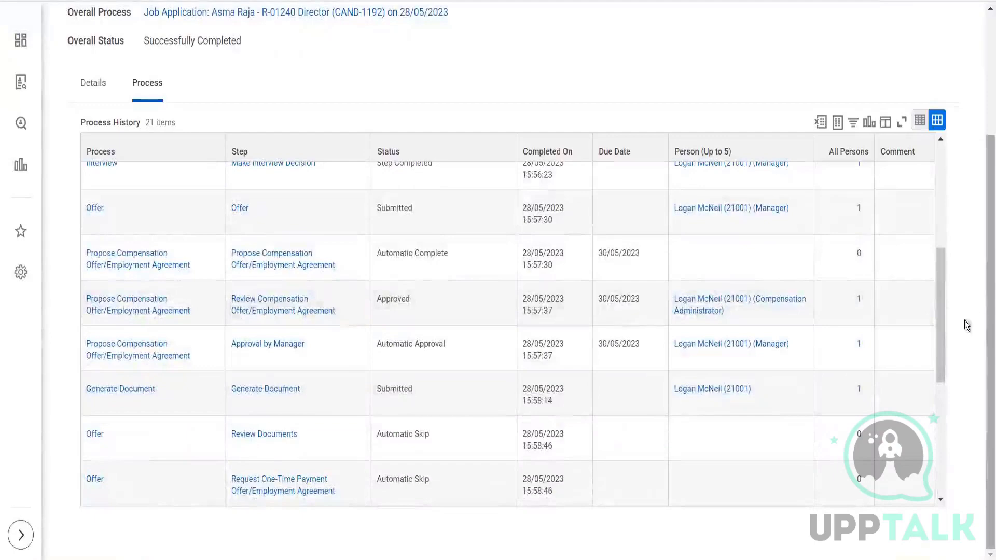
drag(943, 310, 944, 388)
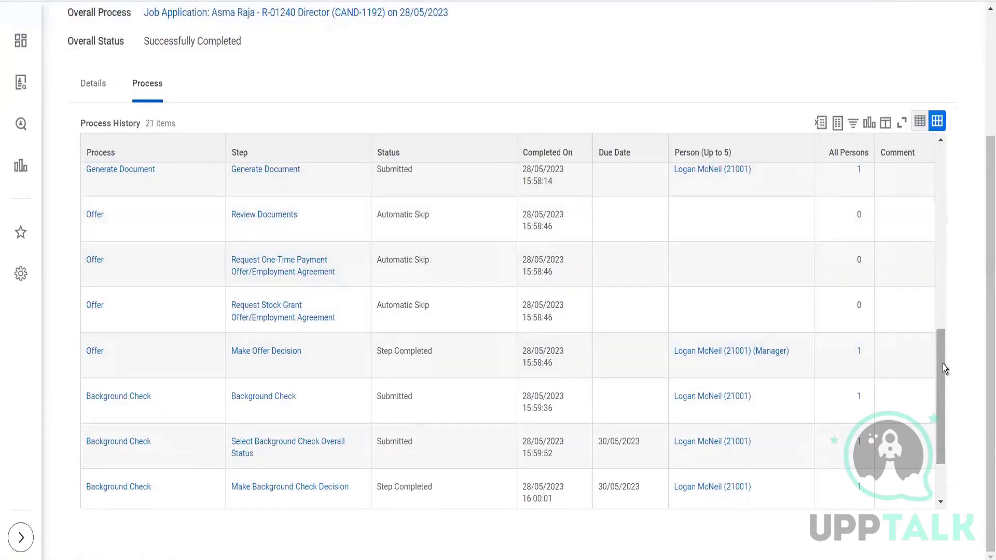
drag(942, 363, 947, 427)
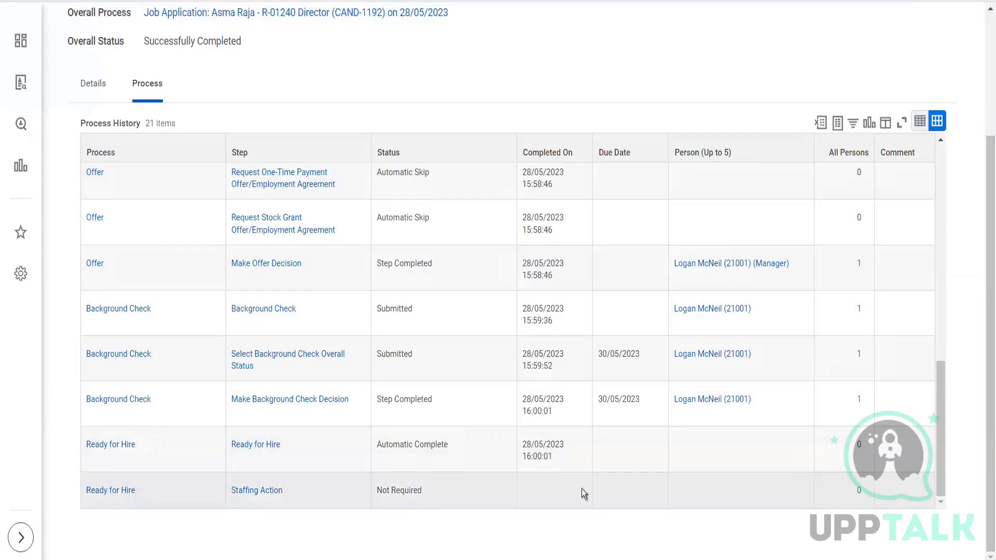
drag(938, 452, 938, 477)
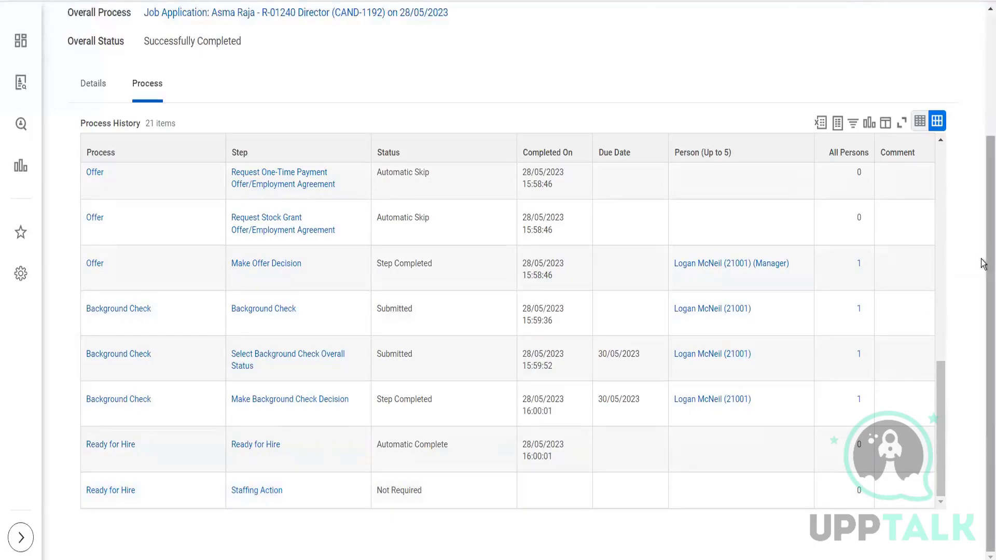
drag(984, 259, 983, 256)
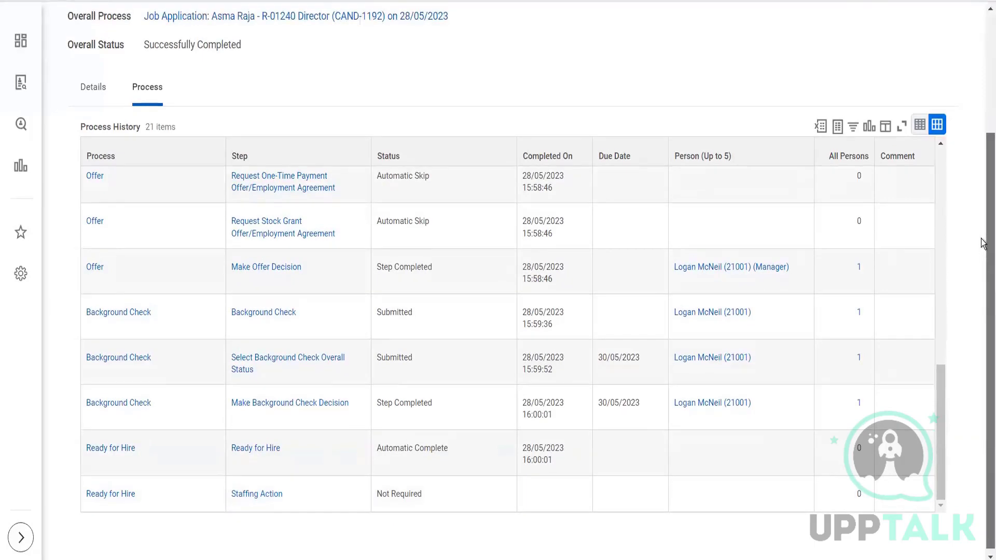
scroll(981, 244, up, 3)
scroll(982, 193, down, 3)
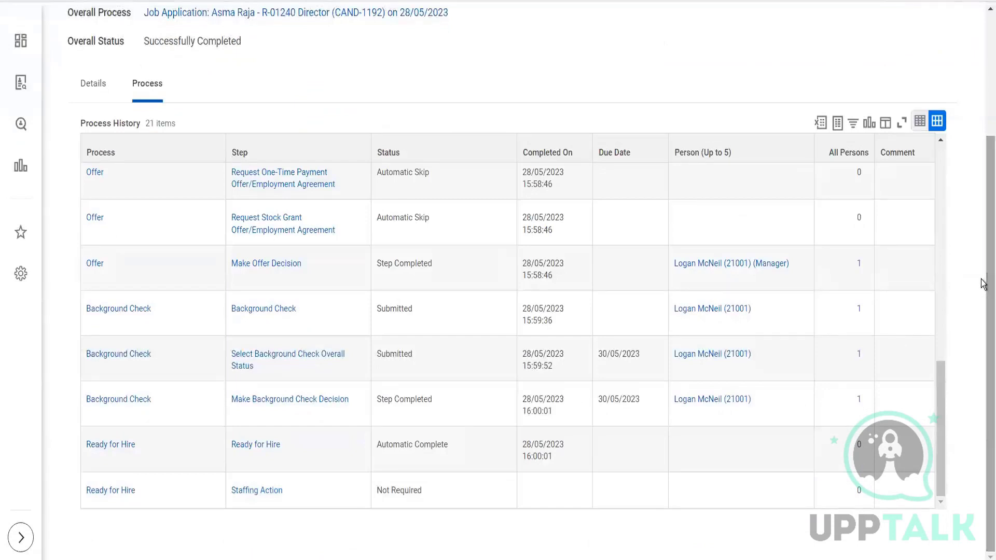
- Review the end of the completed application's process history and search for the business process definitions matching "bp:edit job"
scroll(983, 280, up, 1)
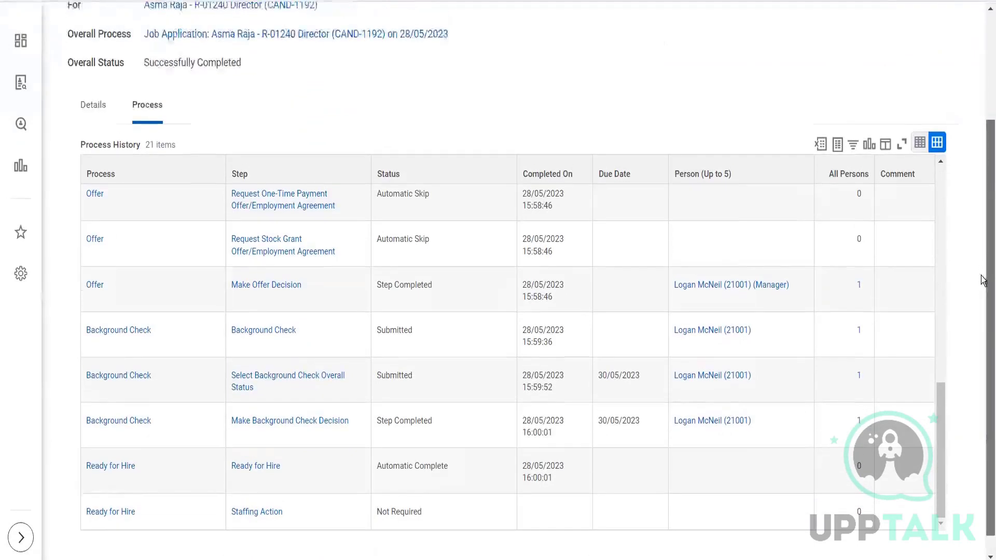
scroll(983, 291, down, 1)
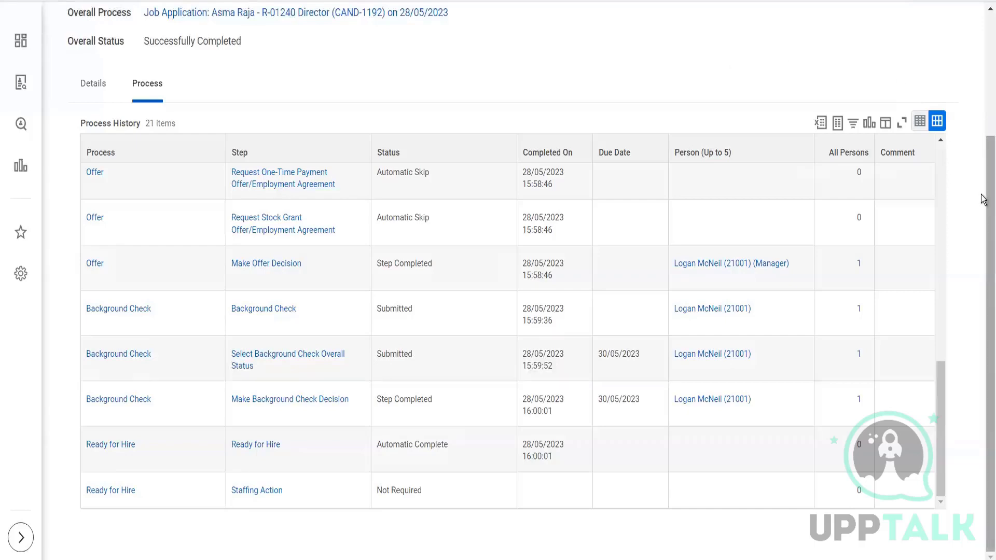
scroll(982, 192, up, 3)
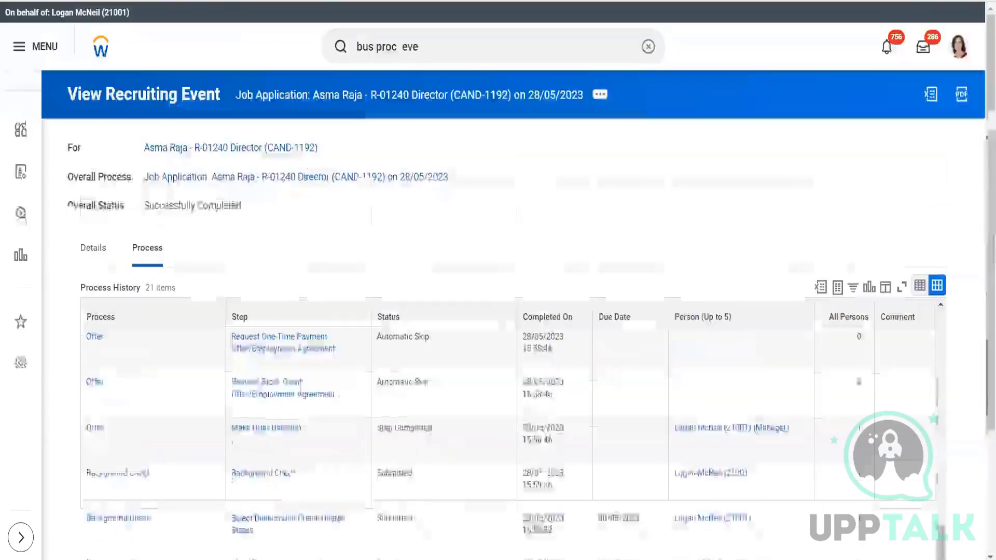
double_click(450, 46)
key(ctrl+a)
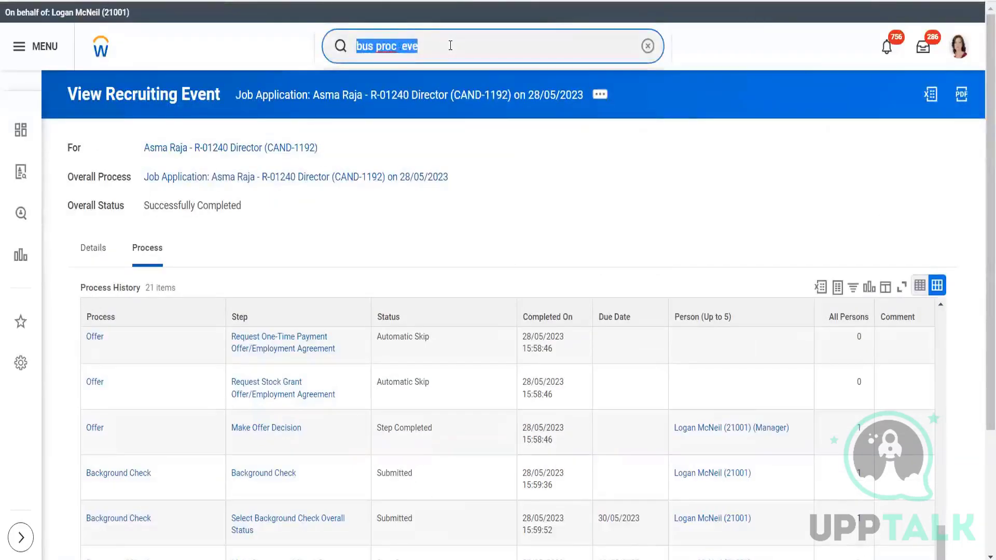
text(bp:edit job)
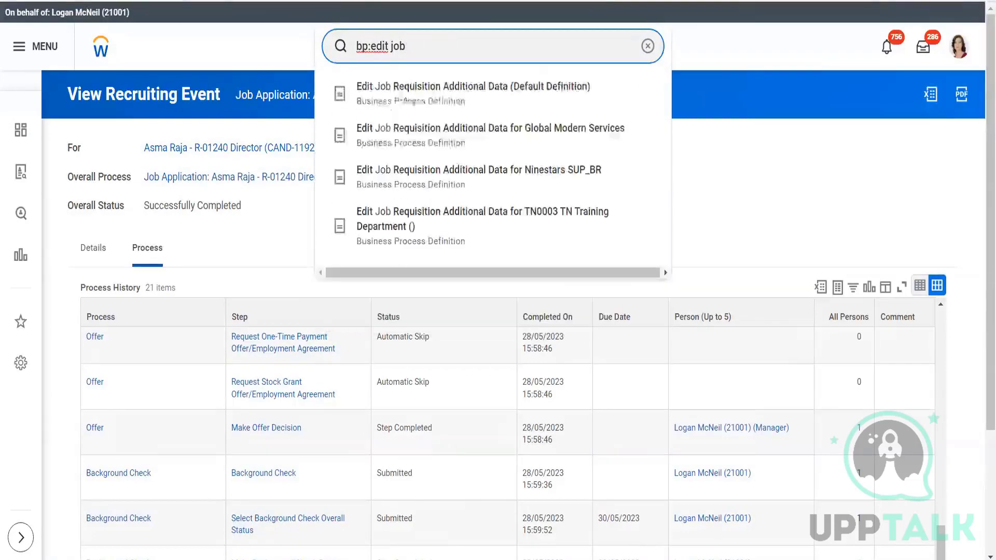
click(755, 148)
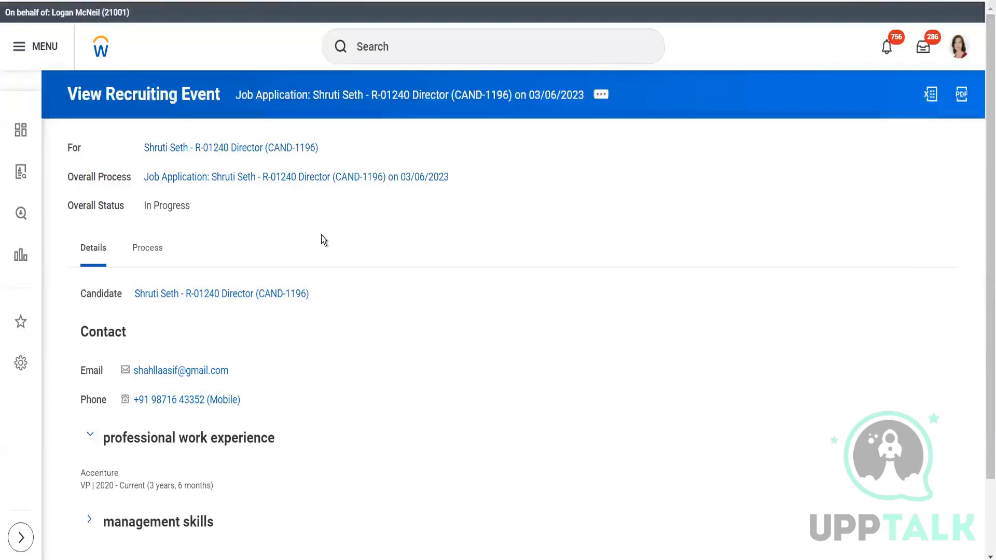
- View the process history of the prospect's in-progress Job Application event for R-01240 Director and open the event's related actions
click(141, 251)
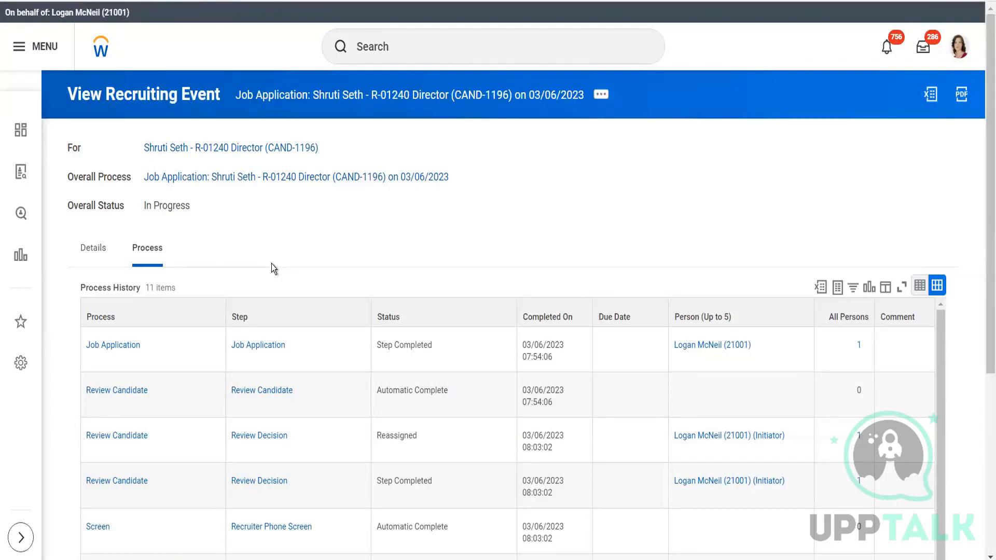
click(604, 98)
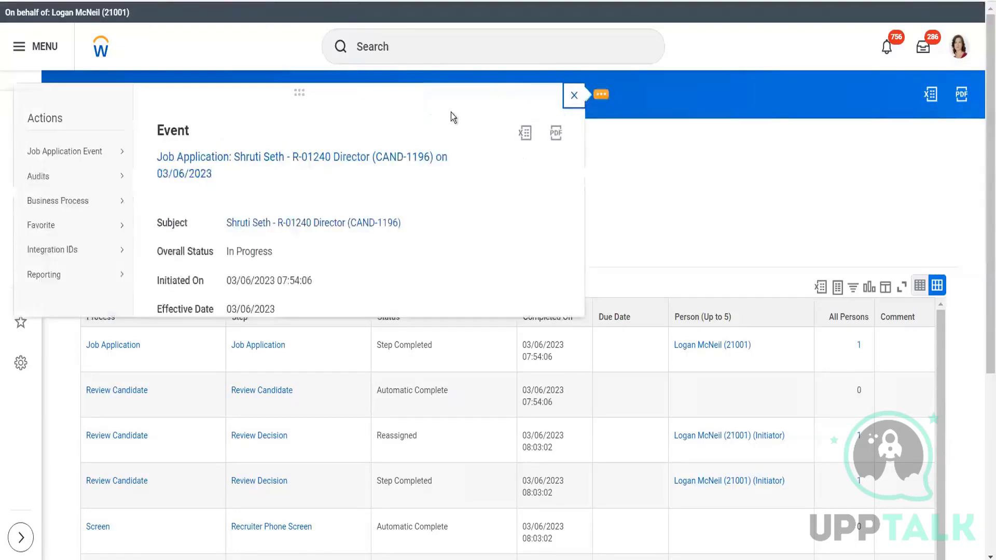
mouse_move(79, 205)
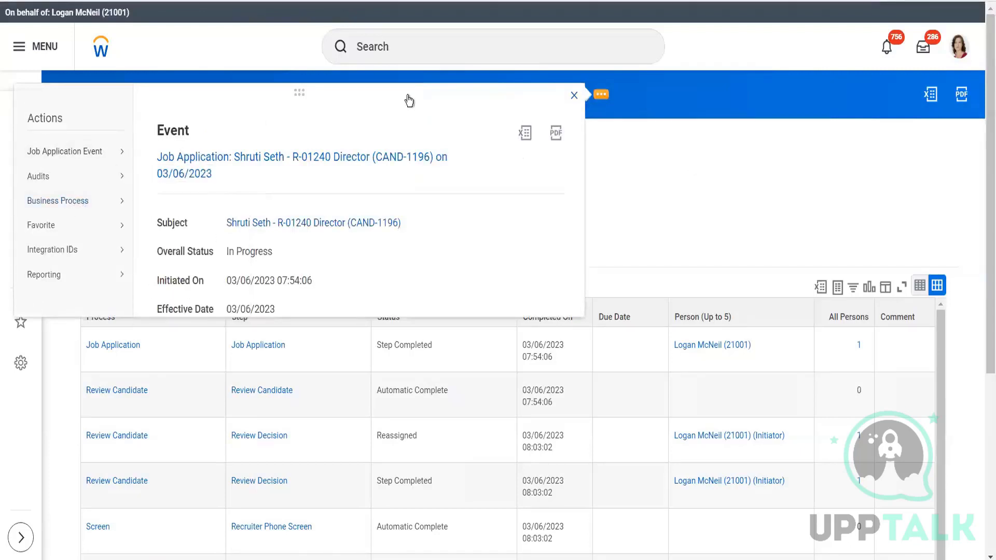
- Search for "bp : hire" and open the Hire for BP_Apple Executive Department business process definition
click(409, 46)
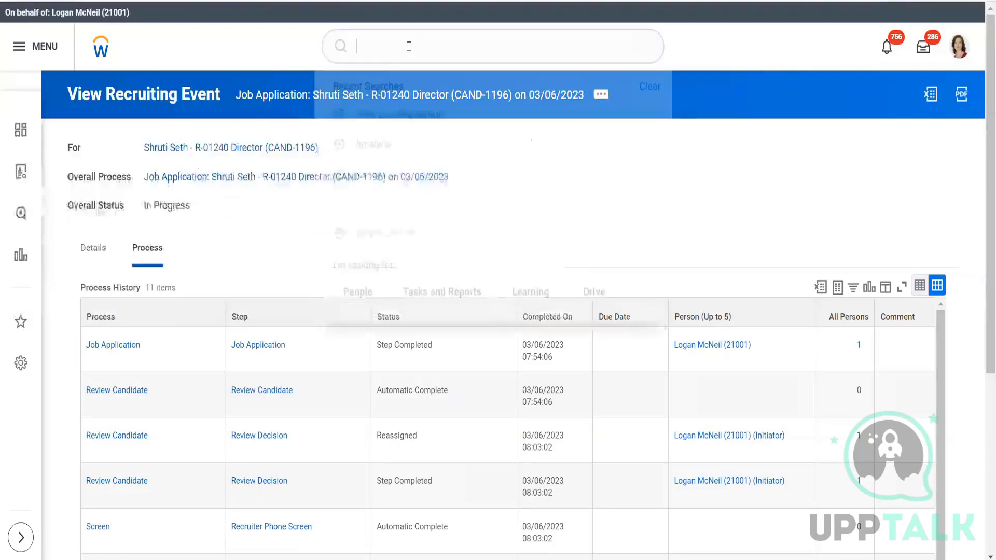
text(bp)
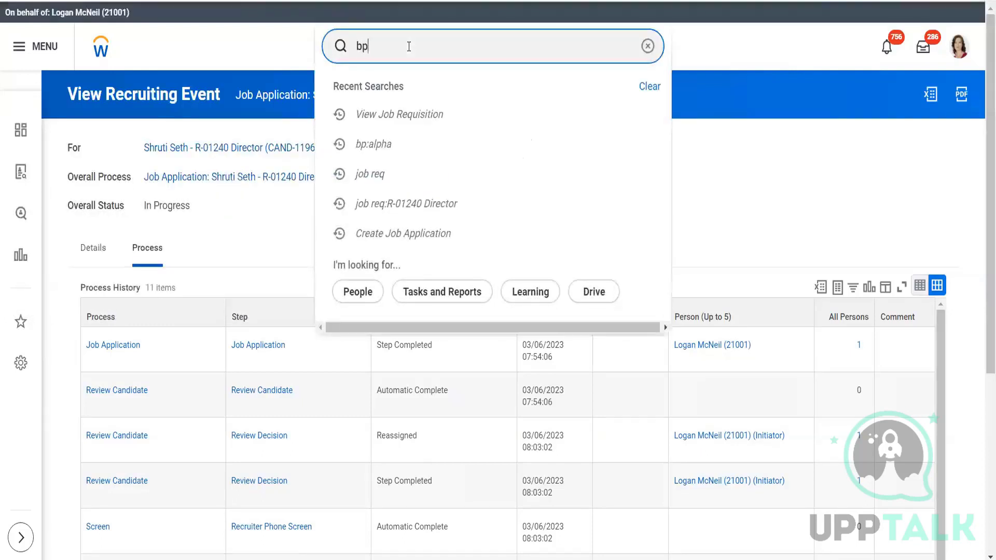
text(: hire)
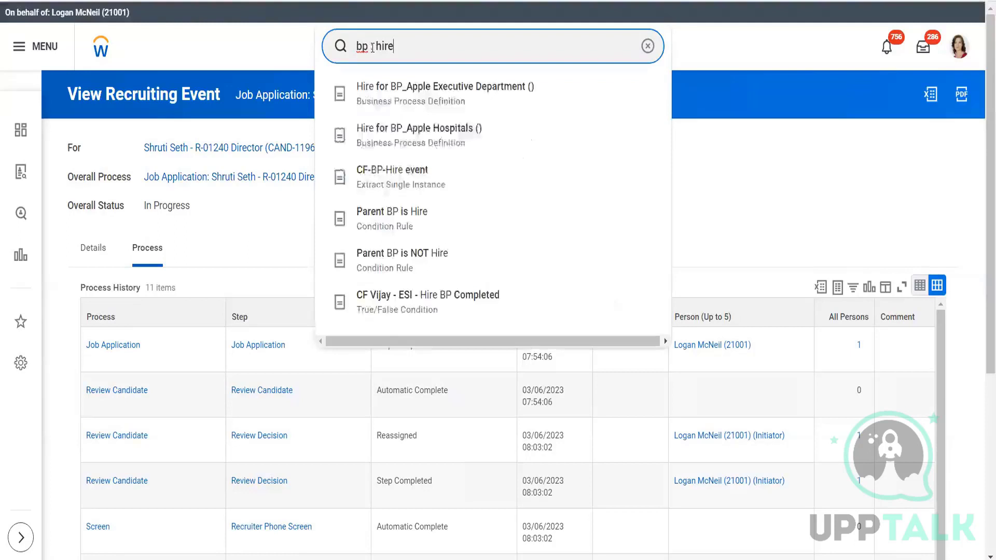
click(388, 102)
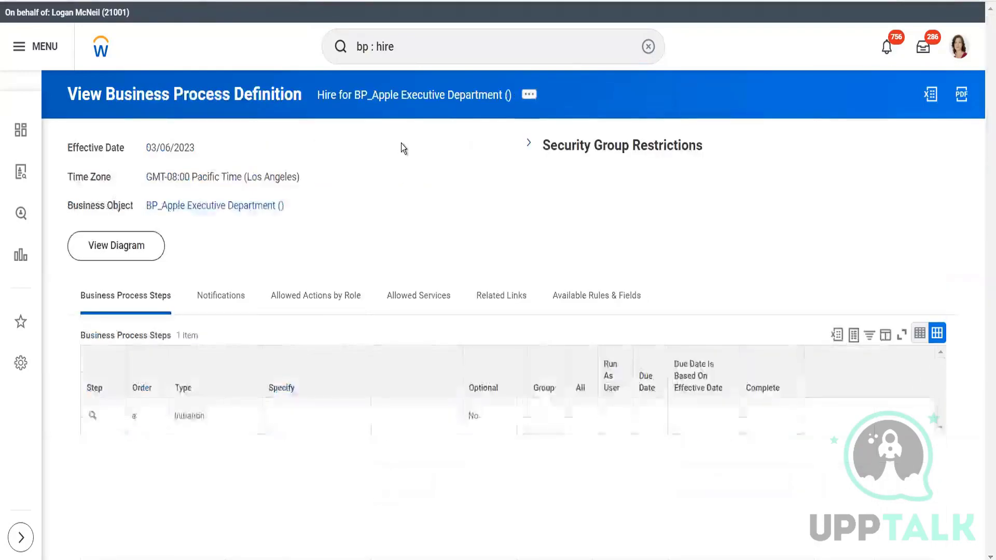
- View the Rule Based Business Process Configuration of the Hire process with its default effective date and time zone, leaving it without changes
click(530, 97)
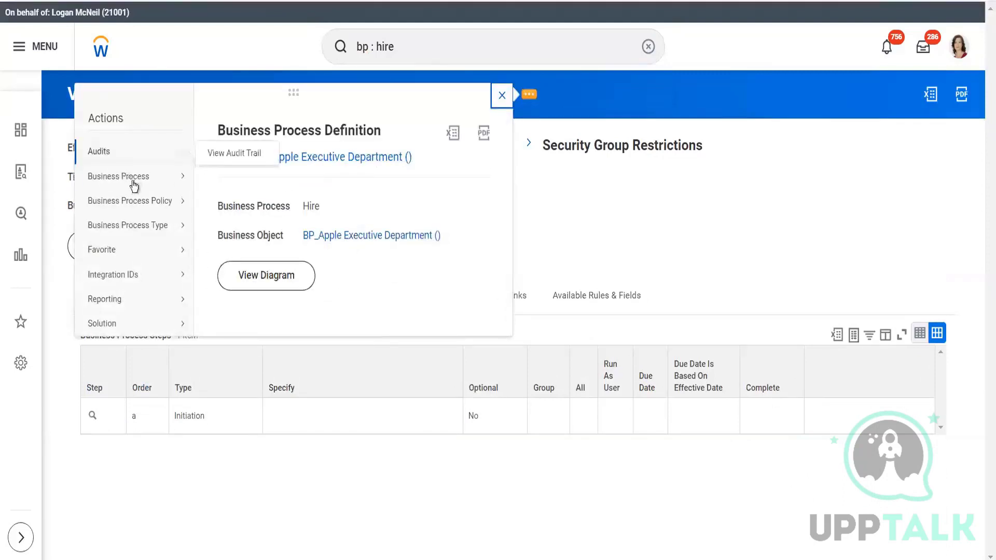
mouse_move(133, 179)
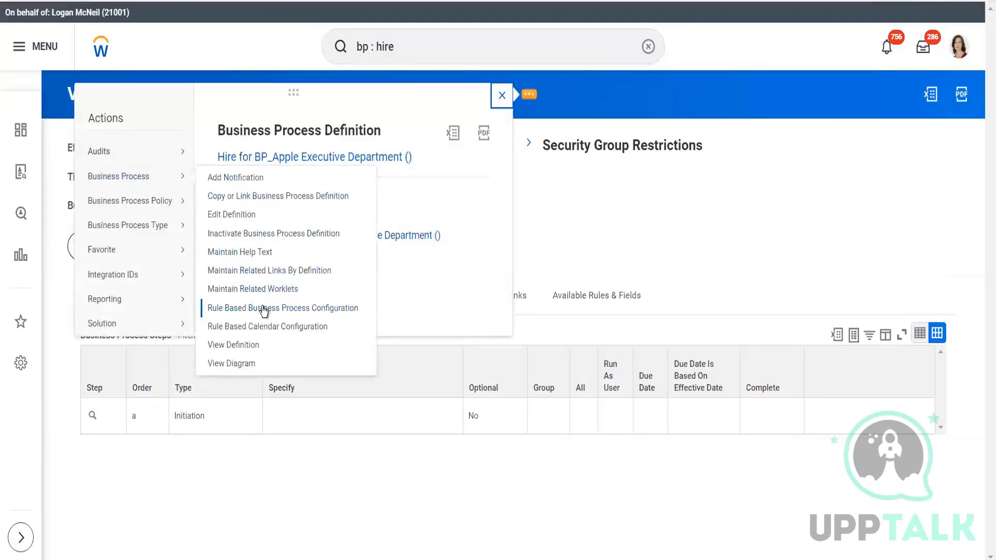
click(303, 309)
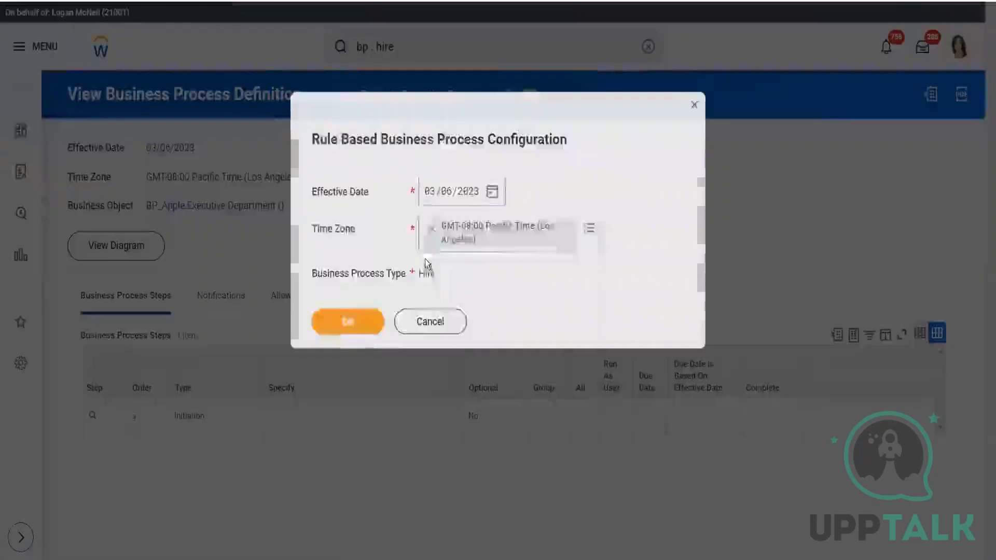
click(346, 314)
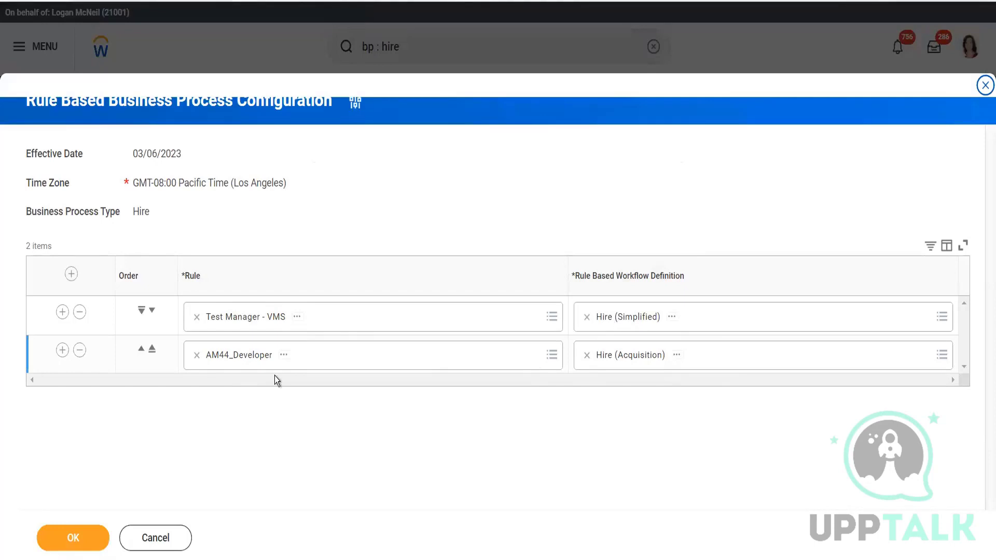
click(152, 539)
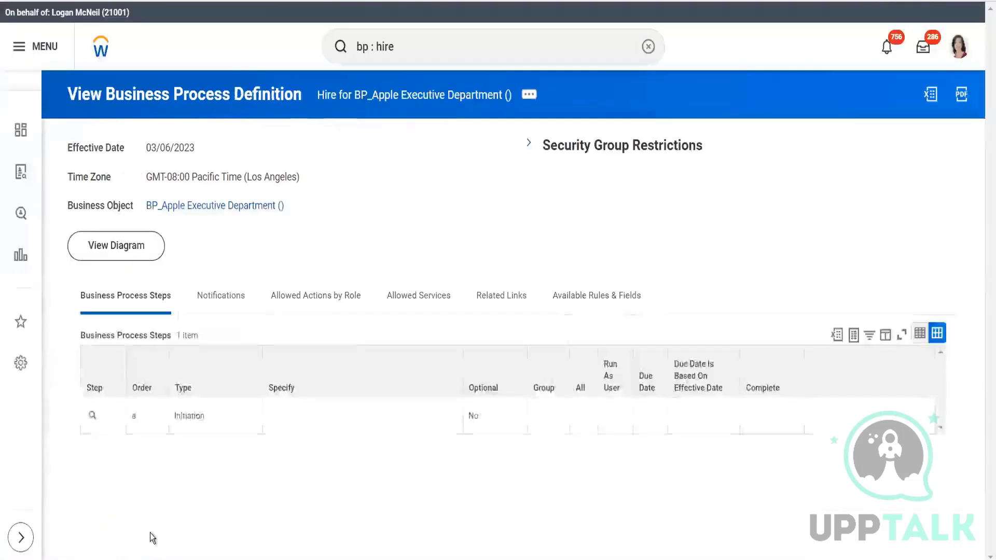
- Search for business process definitions with "bp :job req"
click(403, 48)
key(BackSpace)
key(BackSpace)
key(BackSpace)
key(BackSpace)
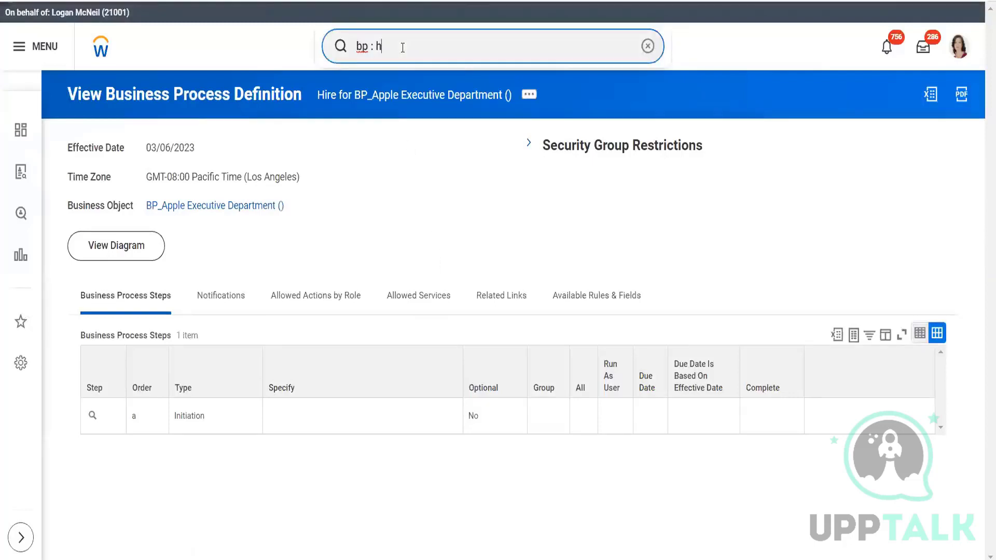
text(job req)
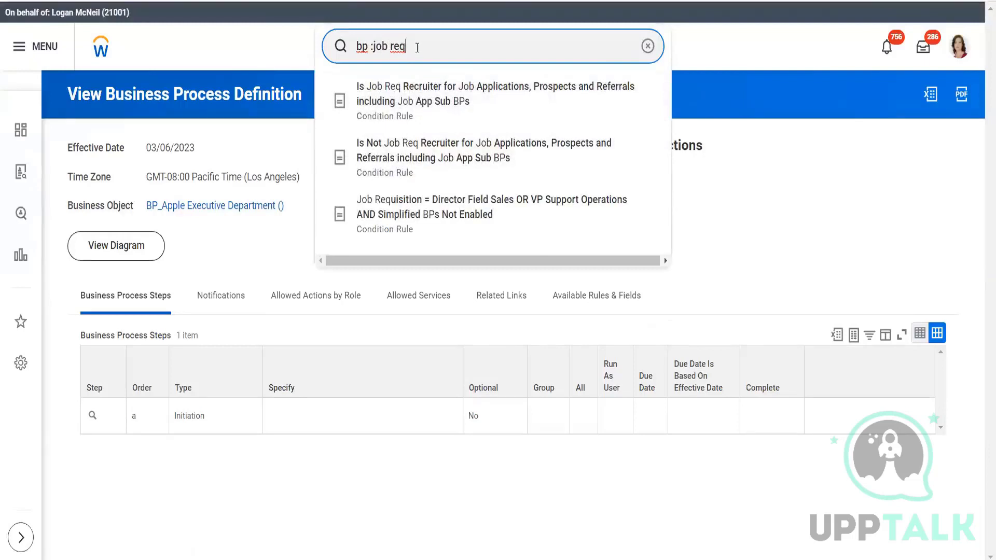
drag(405, 47, 373, 47)
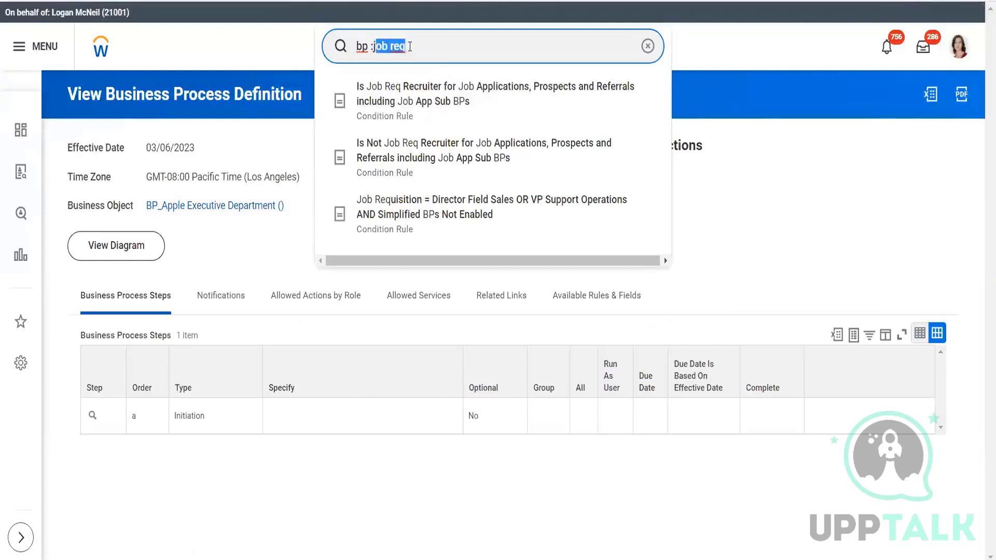
click(409, 47)
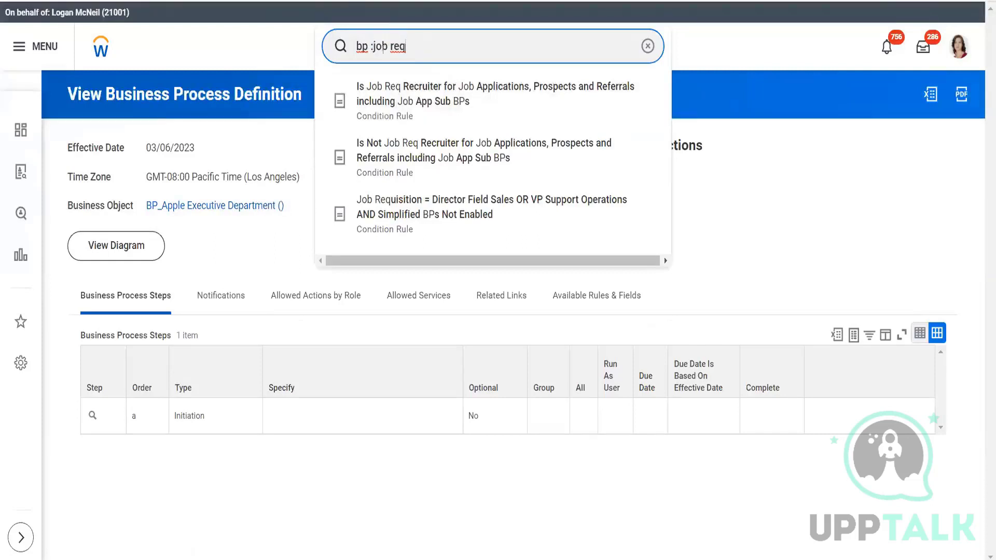
click(374, 47)
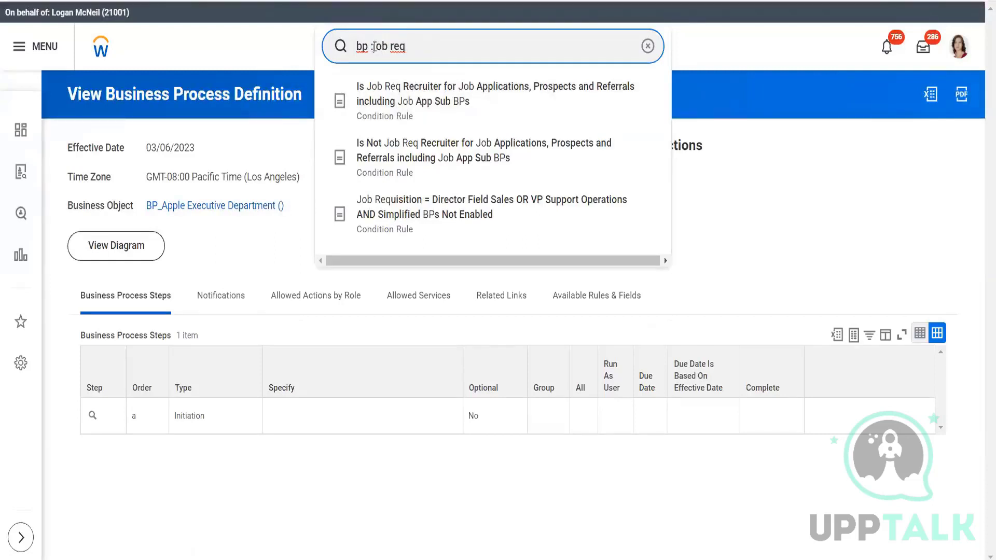
- Search for "bp:alpha" and open the Job Requisition business process definition for Alpha Sup Org Department
text(apl)
key(BackSpace)
key(BackSpace)
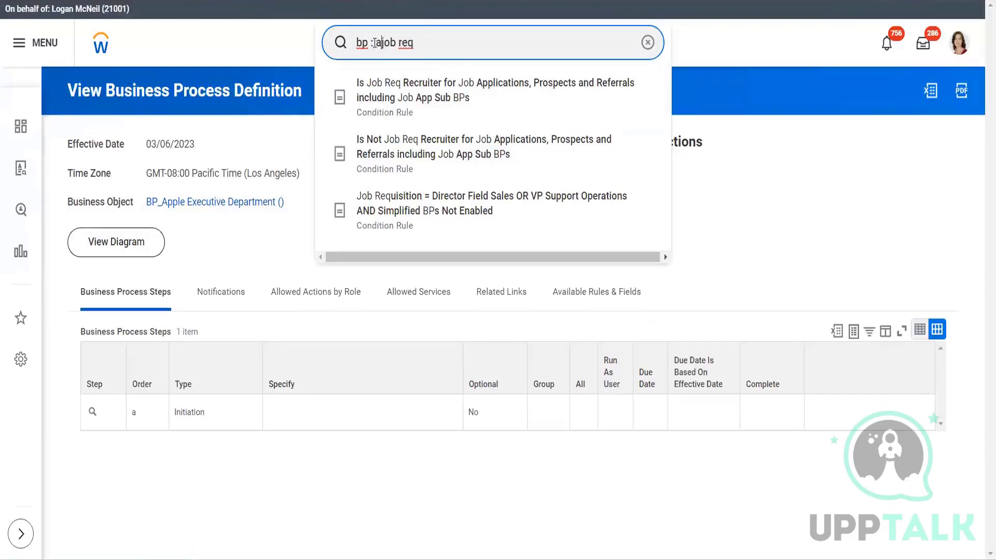
text(lpha)
key(Left)
key(Left)
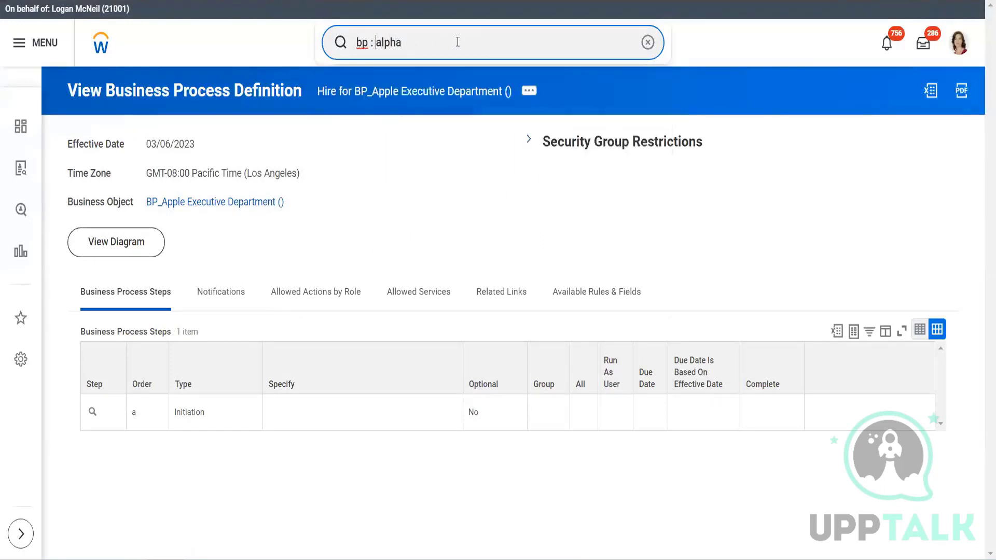
key(BackSpace)
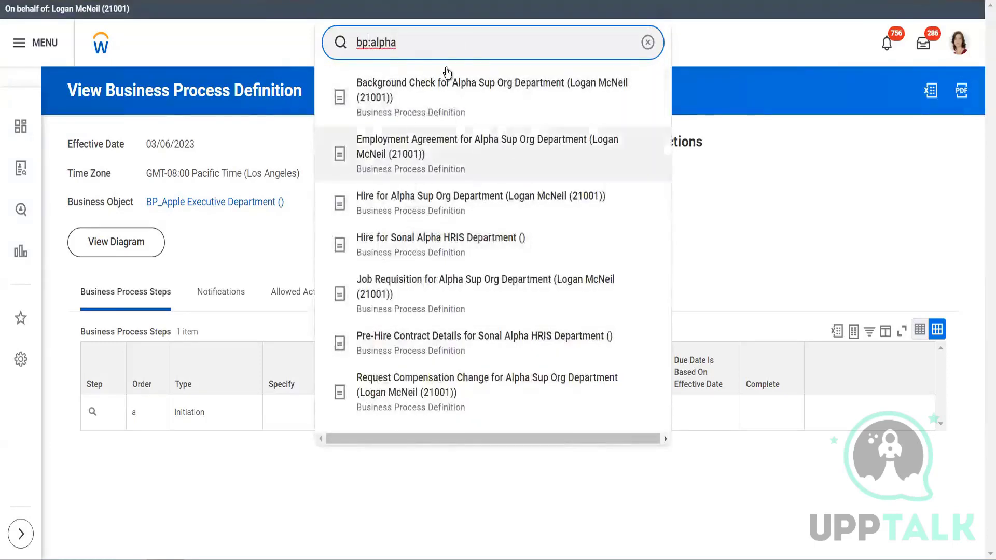
click(421, 293)
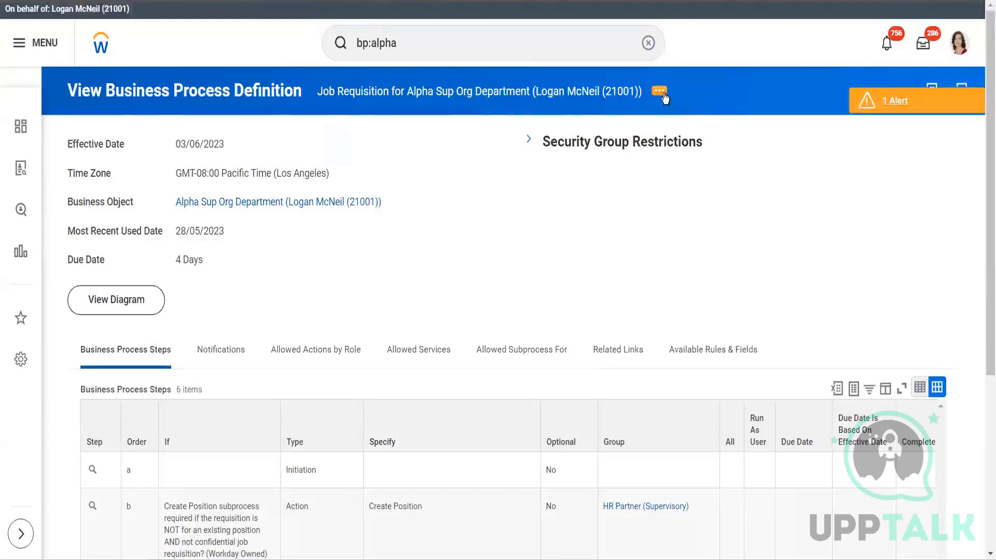
click(665, 98)
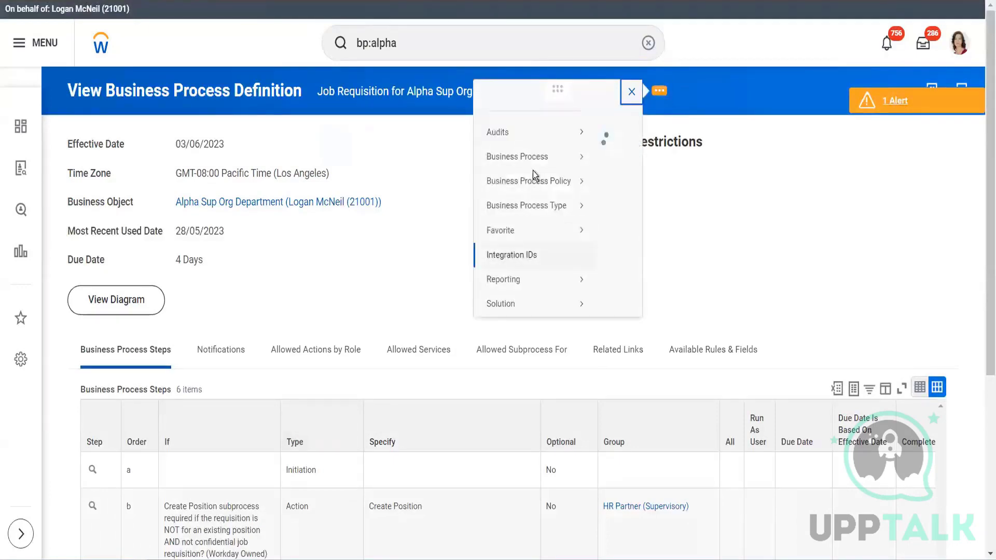
mouse_move(175, 173)
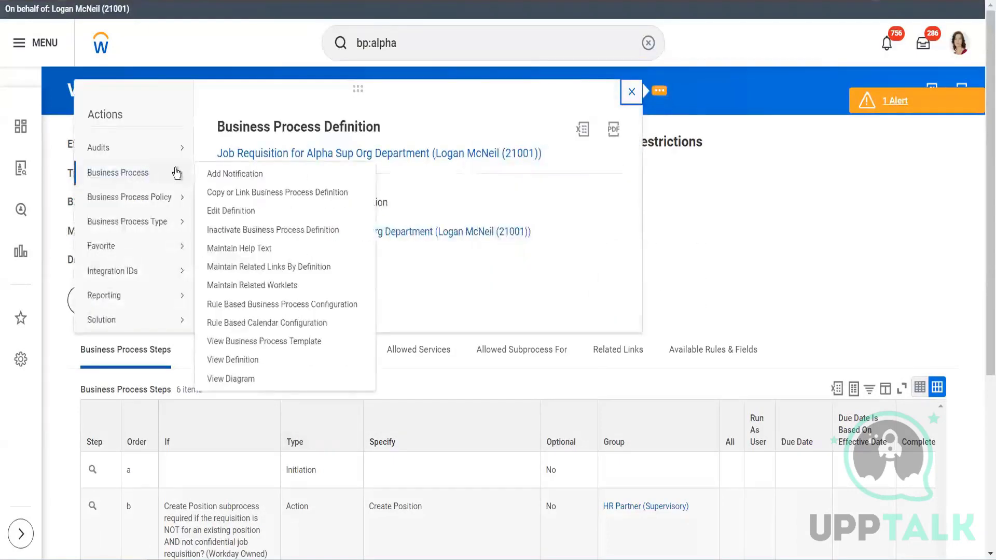
click(247, 323)
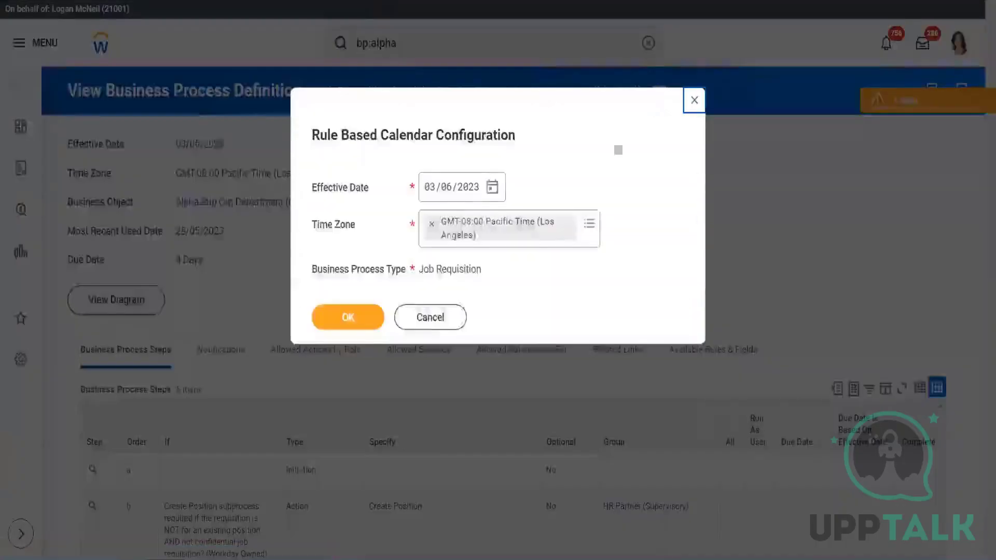
click(428, 324)
scroll(580, 87, down, 5)
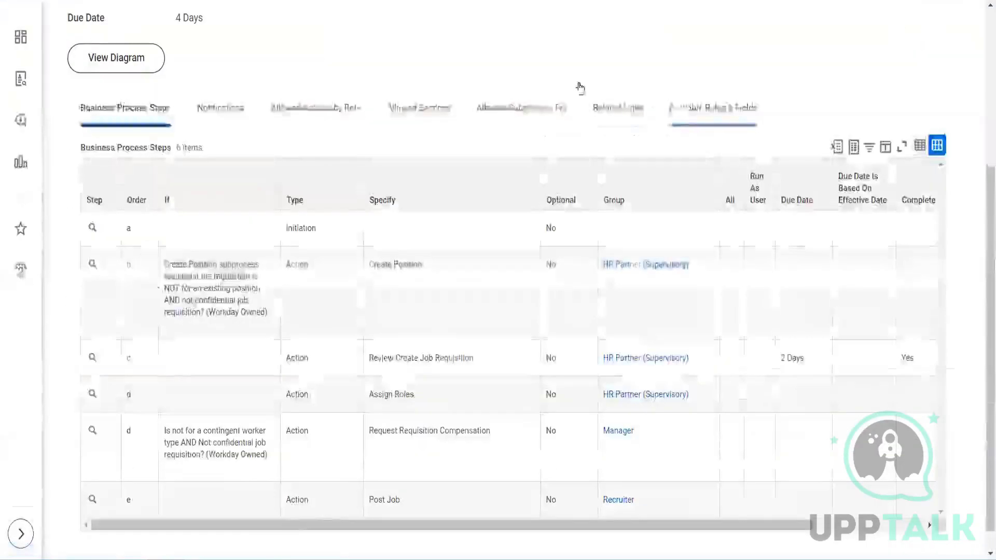
scroll(707, 78, up, 5)
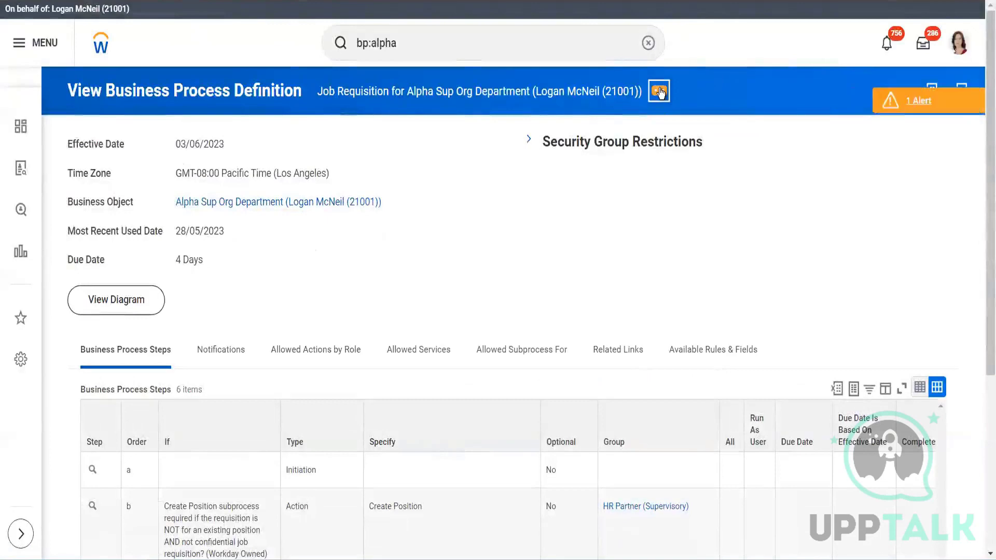
- Open the Rule Based Business Process Configuration of the Job Requisition definition with its default effective date and time zone
click(660, 92)
mouse_move(170, 176)
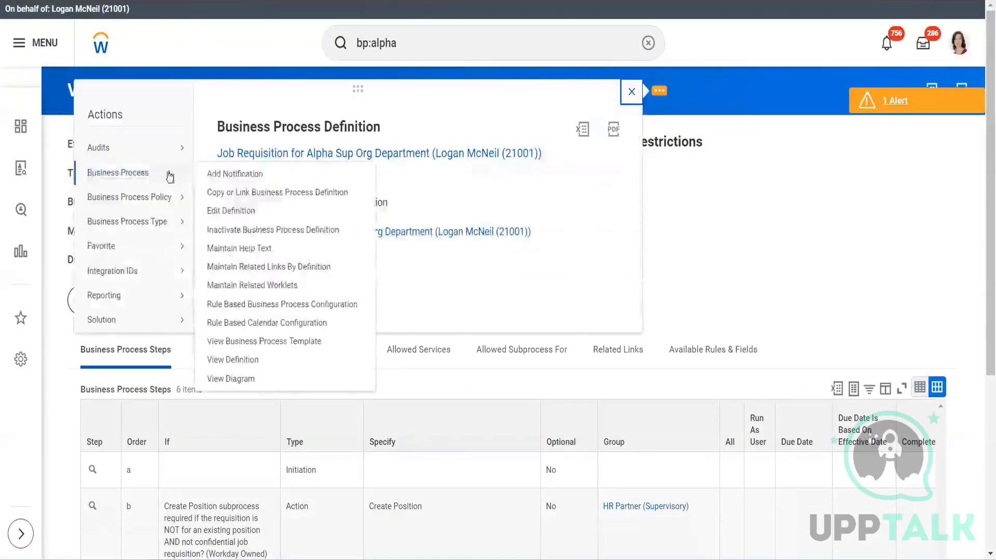
click(273, 306)
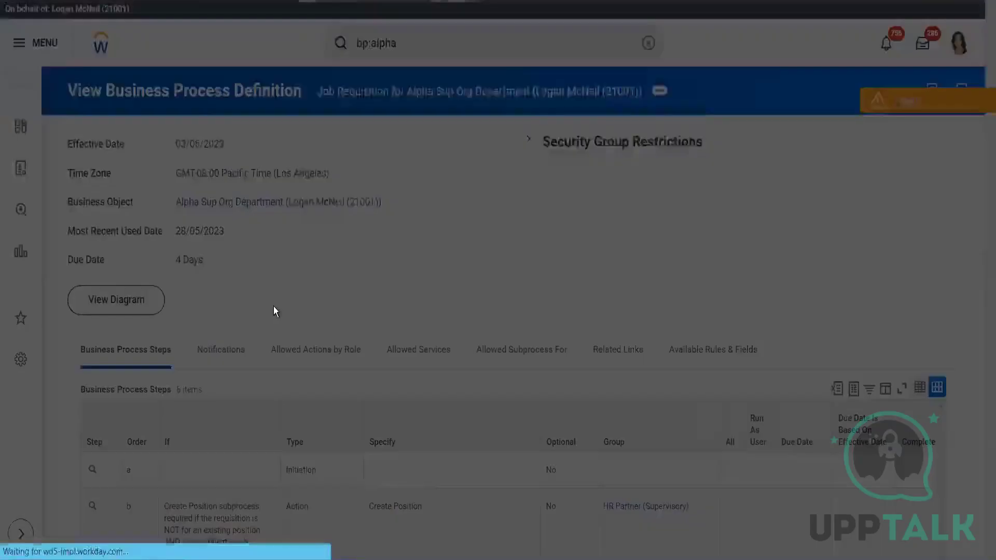
click(349, 316)
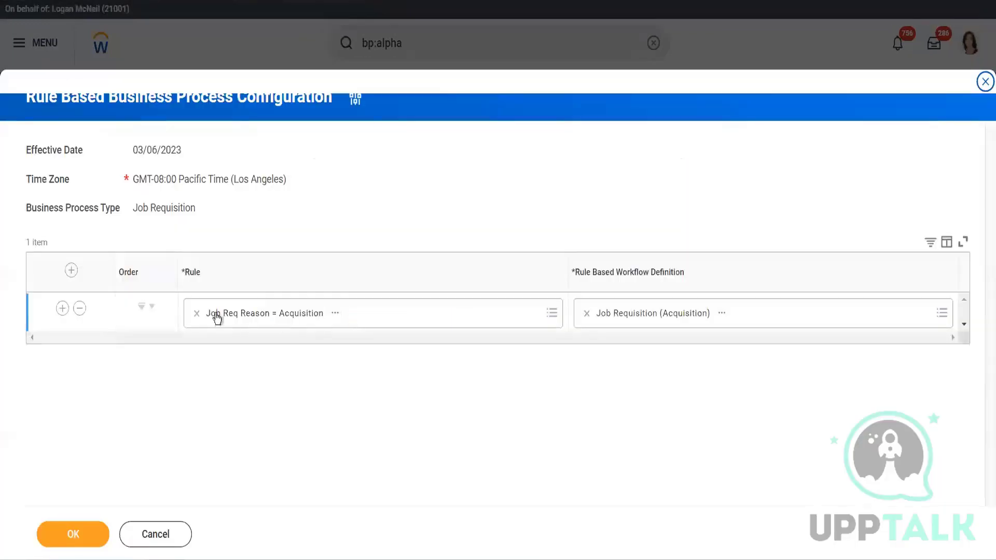
- View the condition rule Job Req Reason = Acquisition, including its rule conditions
click(551, 314)
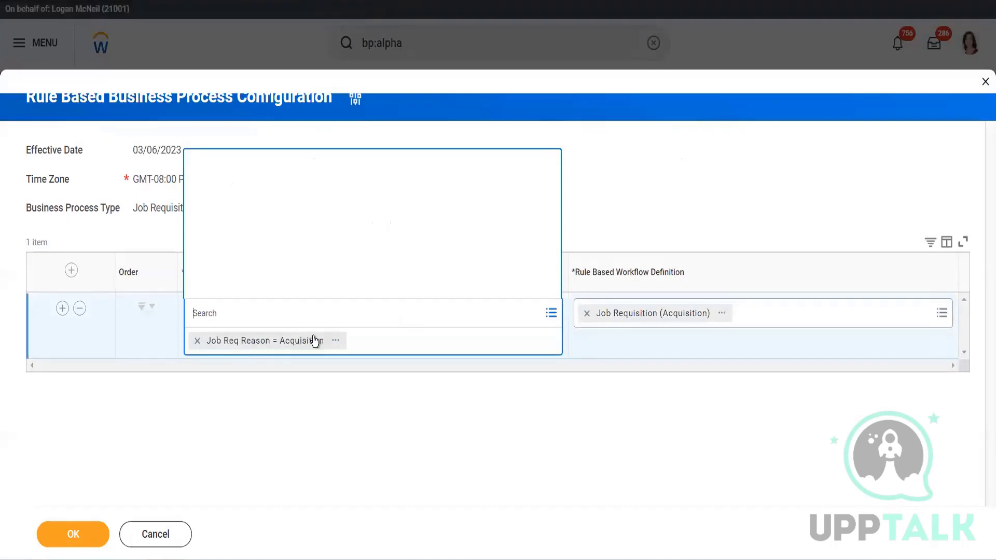
click(336, 342)
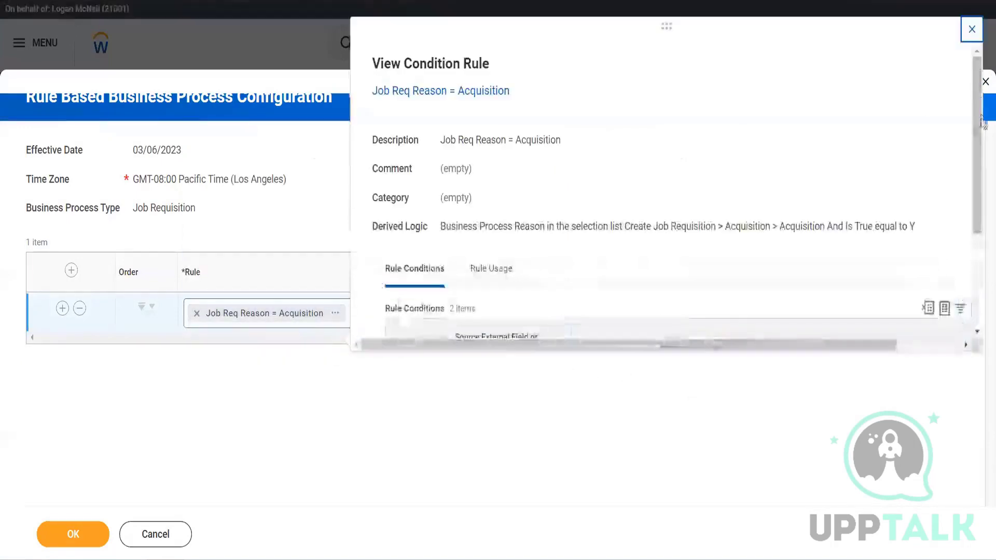
scroll(975, 228, down, 3)
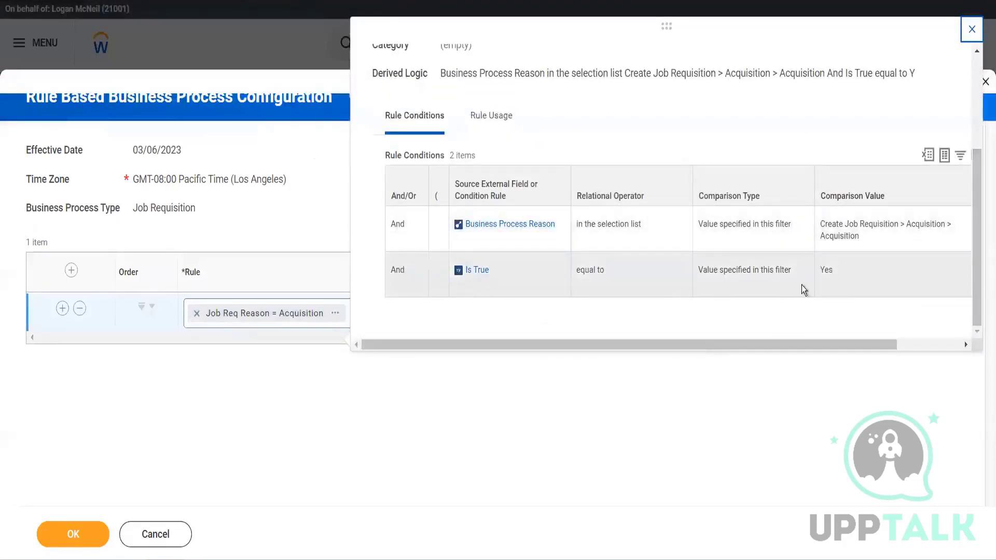
click(624, 444)
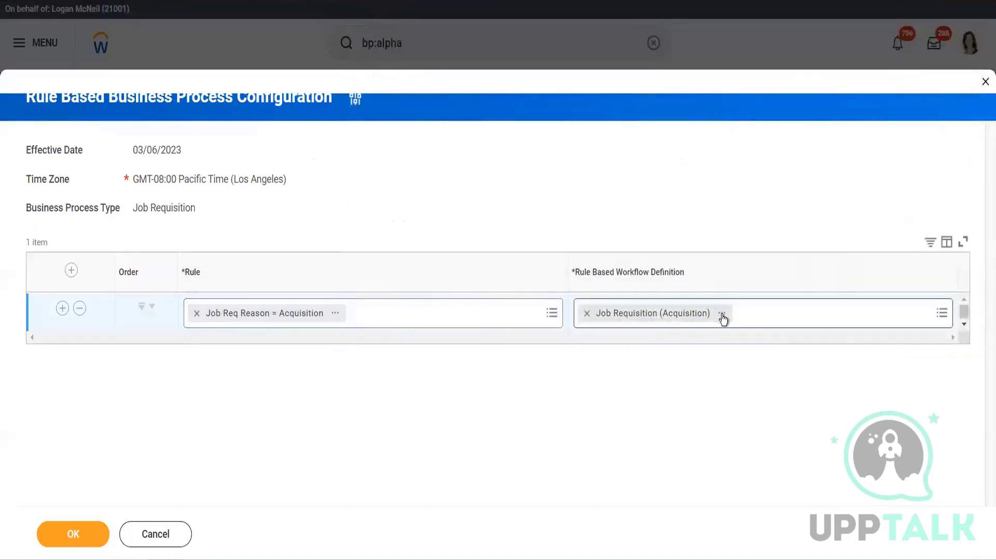
- Check the rule-based workflow definition options for the Acquisition rule and leave the configuration without changes
click(941, 314)
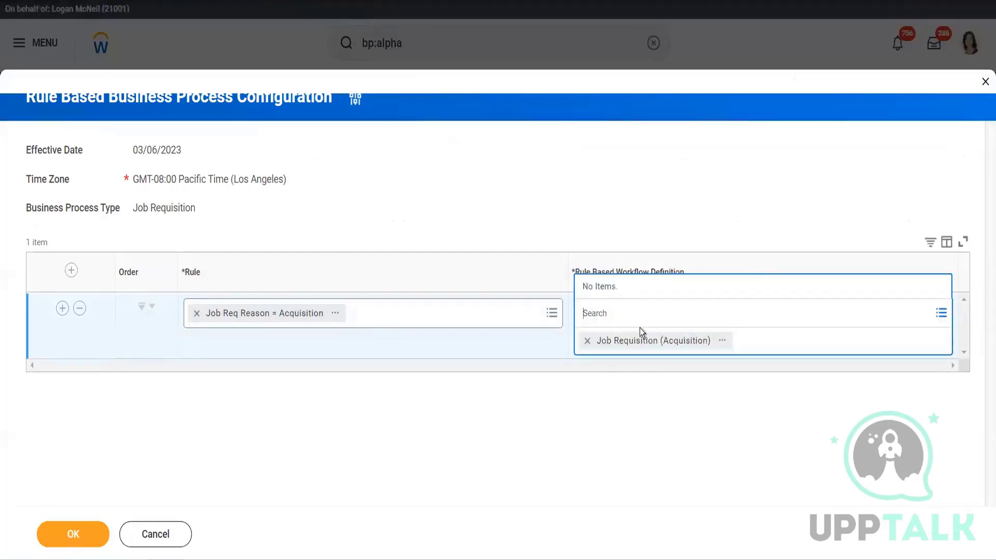
click(601, 406)
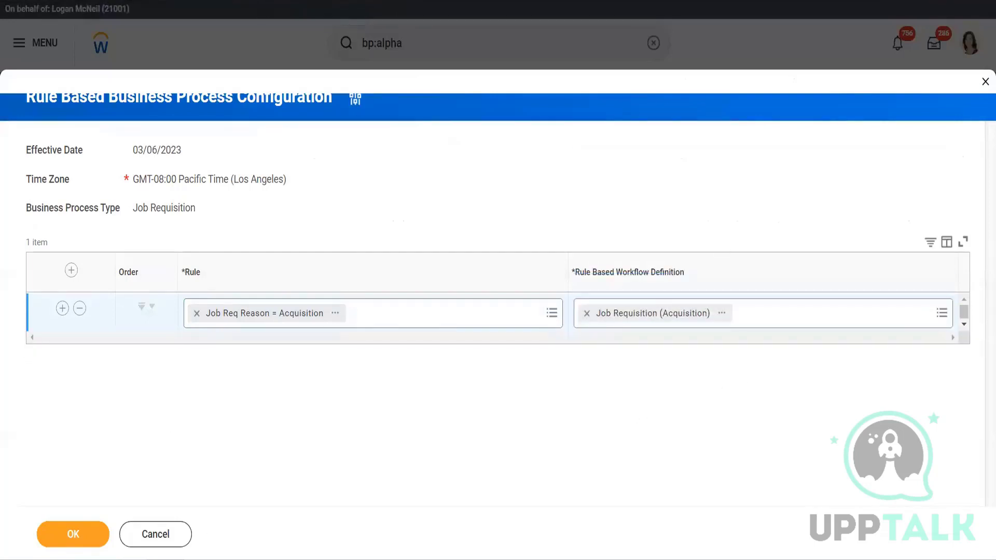
click(141, 534)
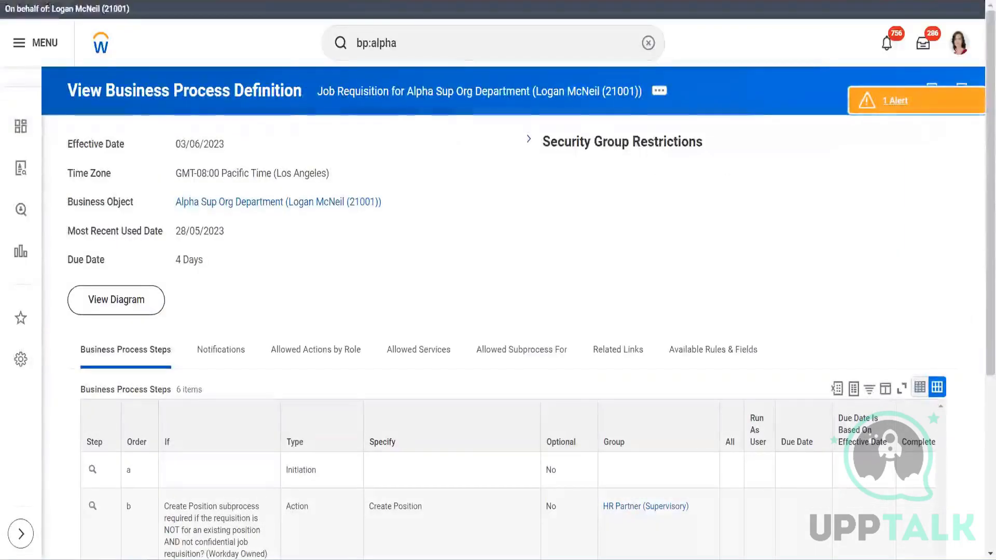
- Clear the search text and open the candidate's R-01240 Director job application event from the inbox archive
click(433, 42)
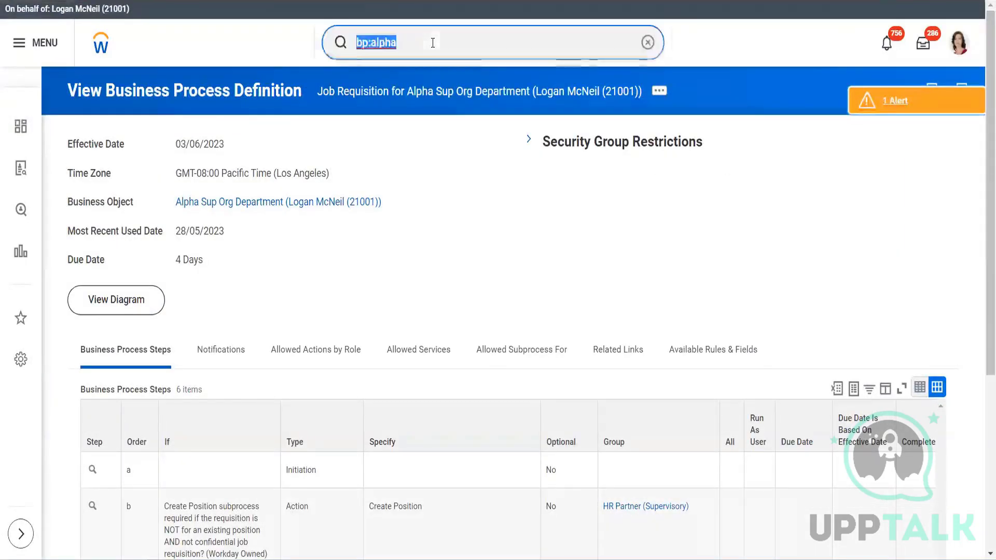
key(BackSpace)
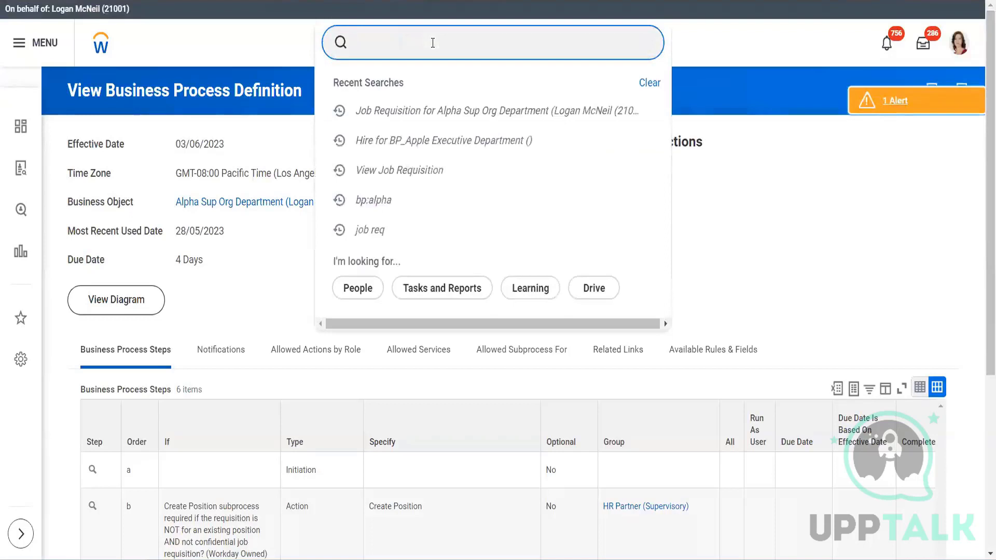
click(926, 47)
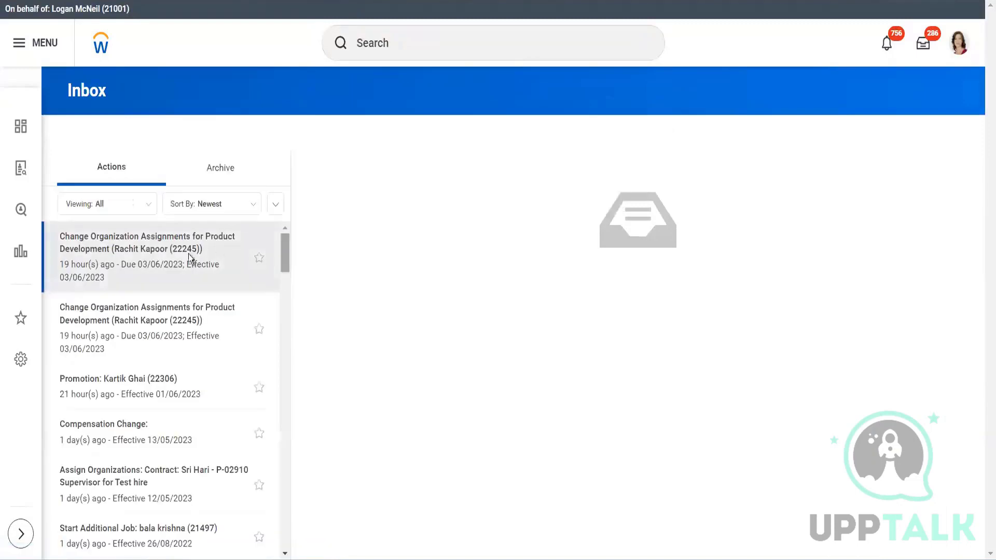
click(233, 172)
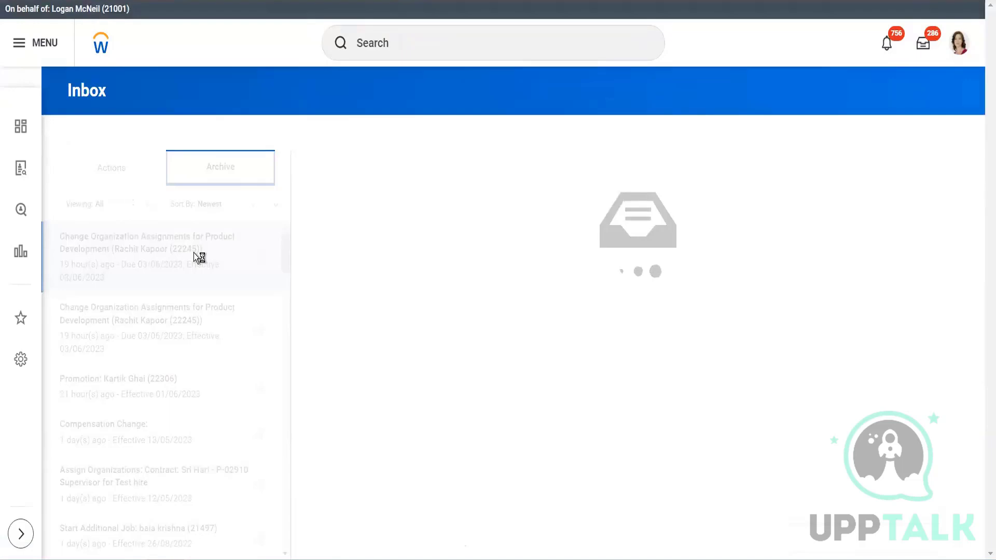
click(157, 273)
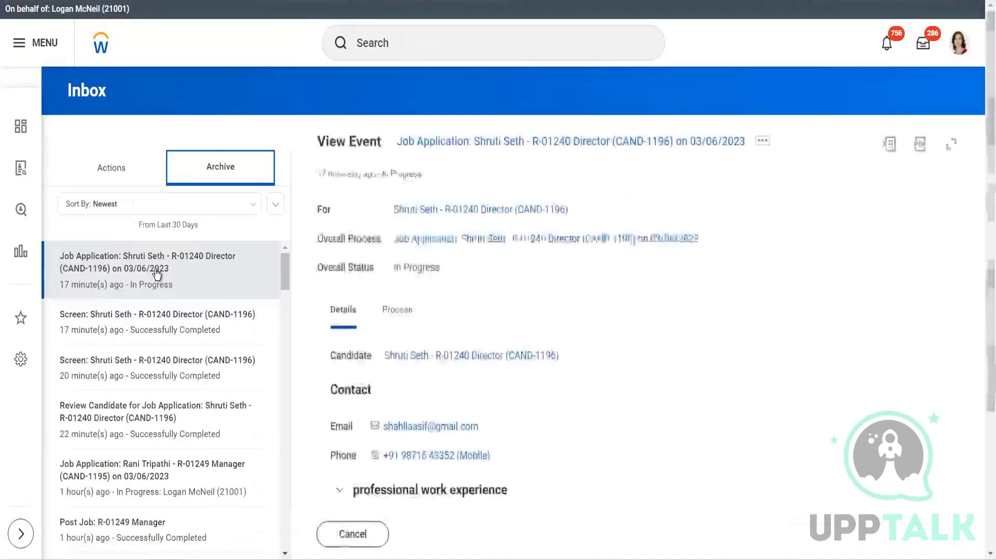
- Review the process history of the R-01240 Director job application, including the latest steps and assigned persons
click(405, 312)
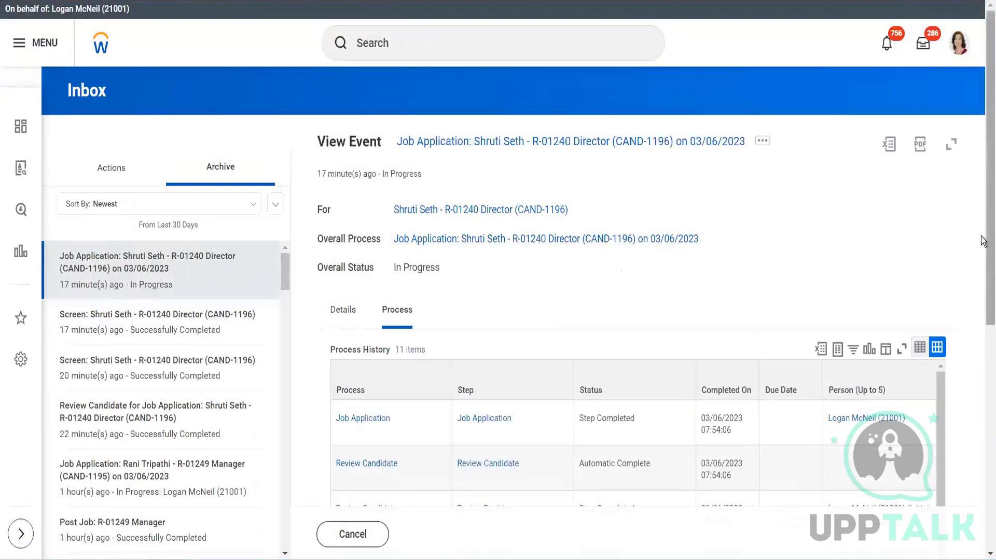
scroll(983, 241, down, 6)
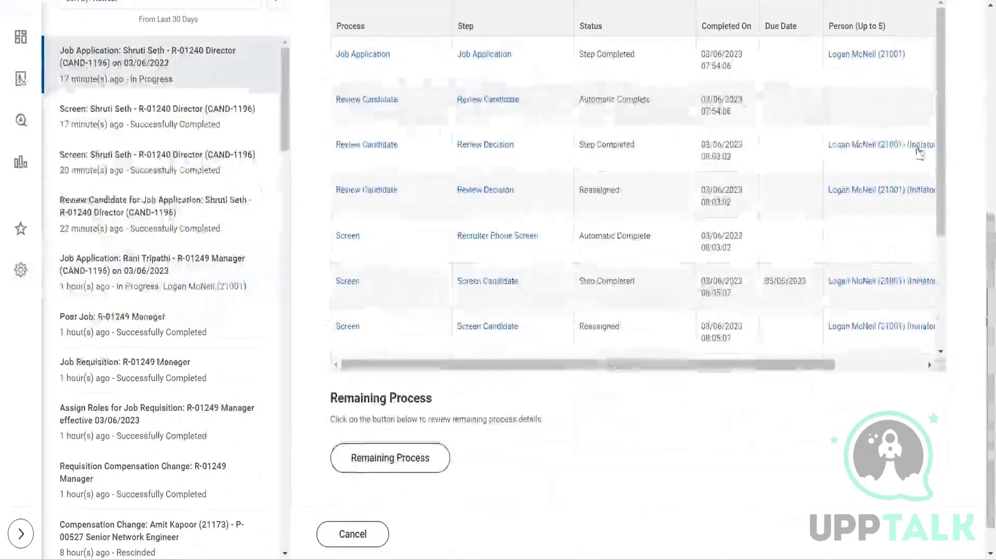
drag(938, 162, 938, 335)
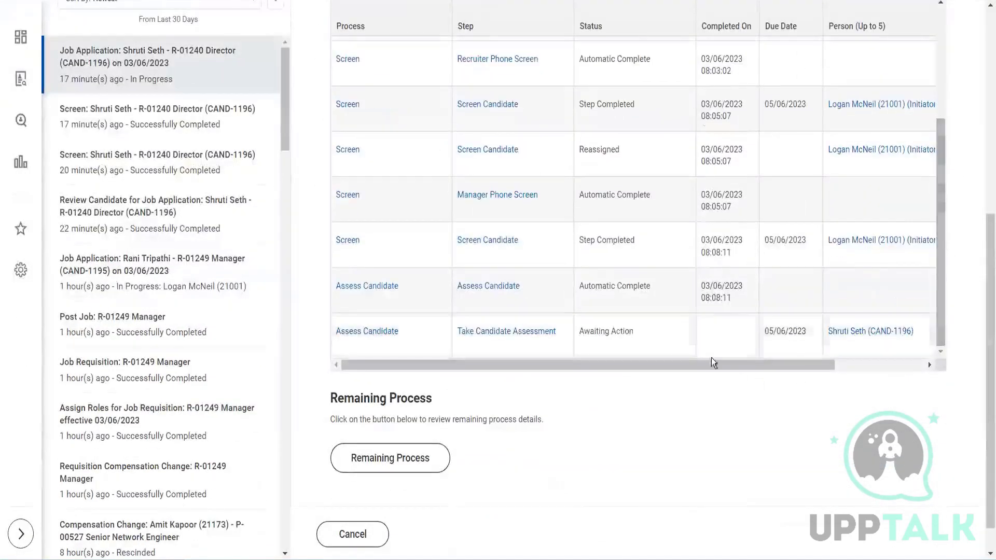
drag(704, 367, 792, 378)
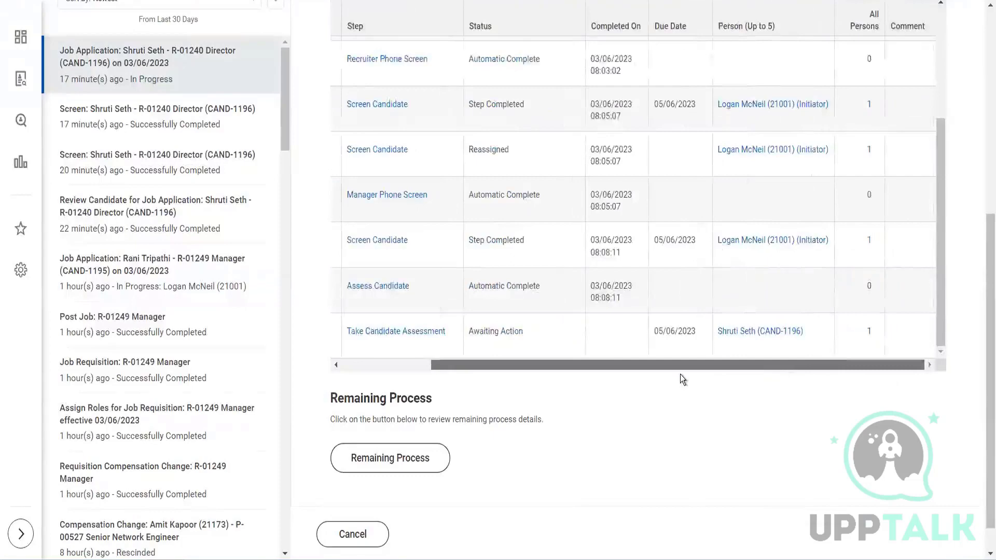
drag(658, 372, 622, 372)
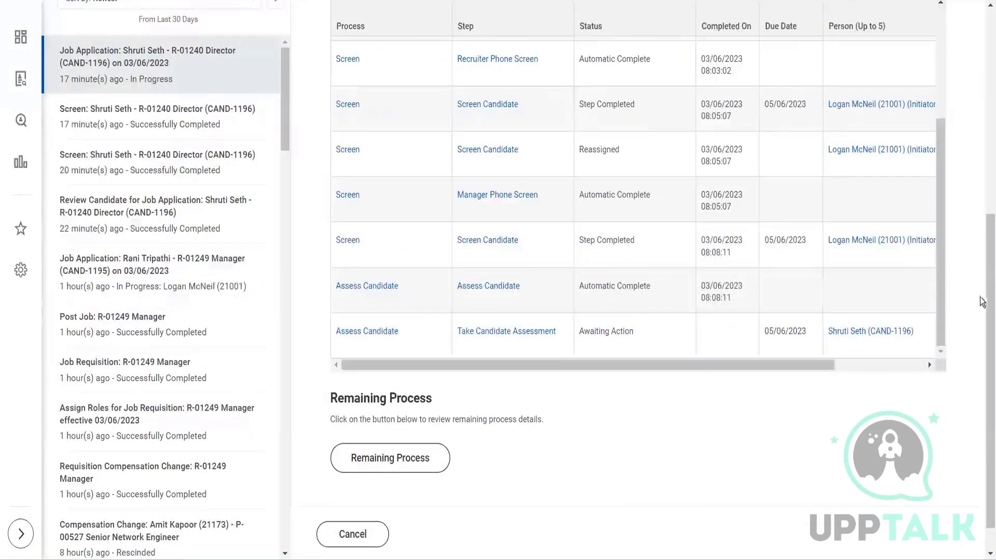
drag(986, 314, 978, 114)
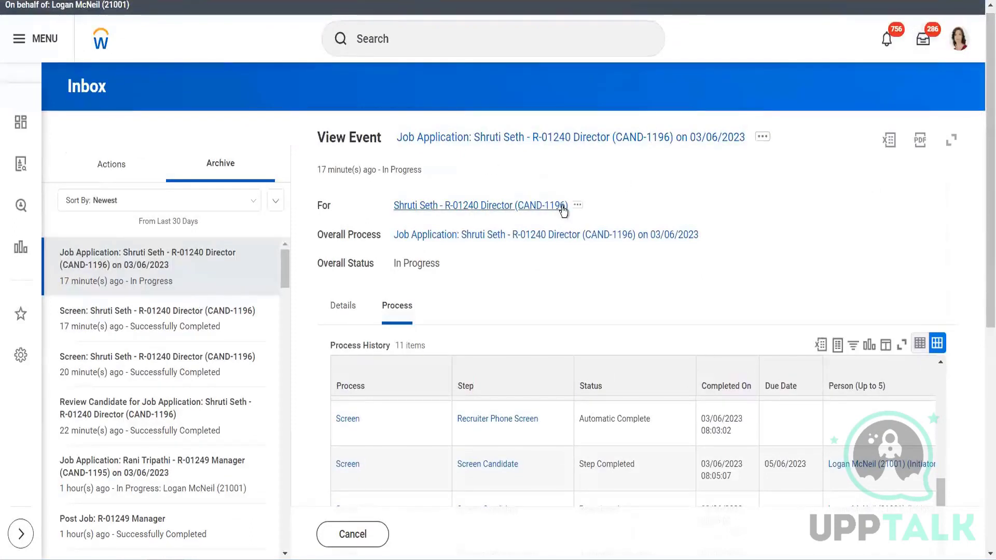
- View the job application event's details and open the candidate's profile for R-01240 Director
click(350, 310)
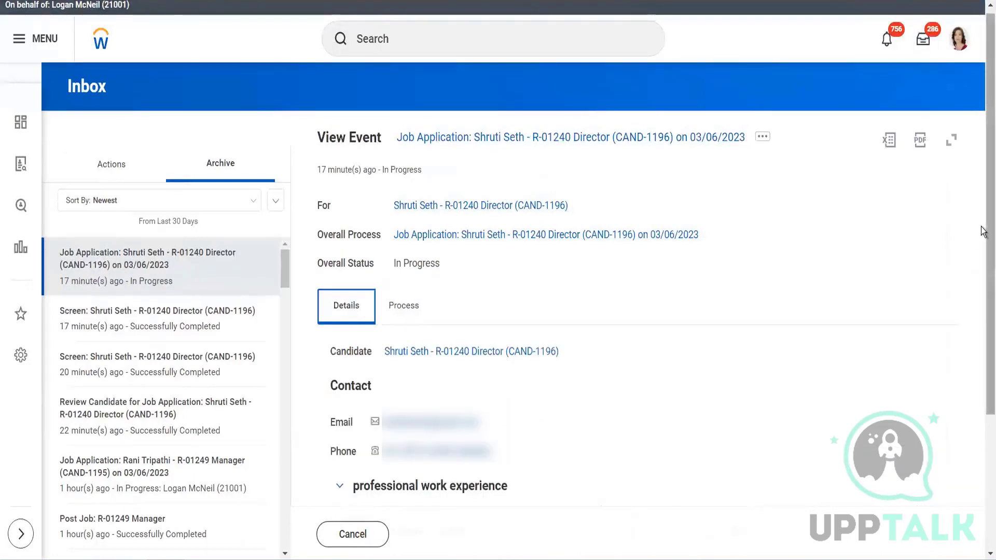
scroll(983, 433, down, 2)
scroll(983, 433, down, 2)
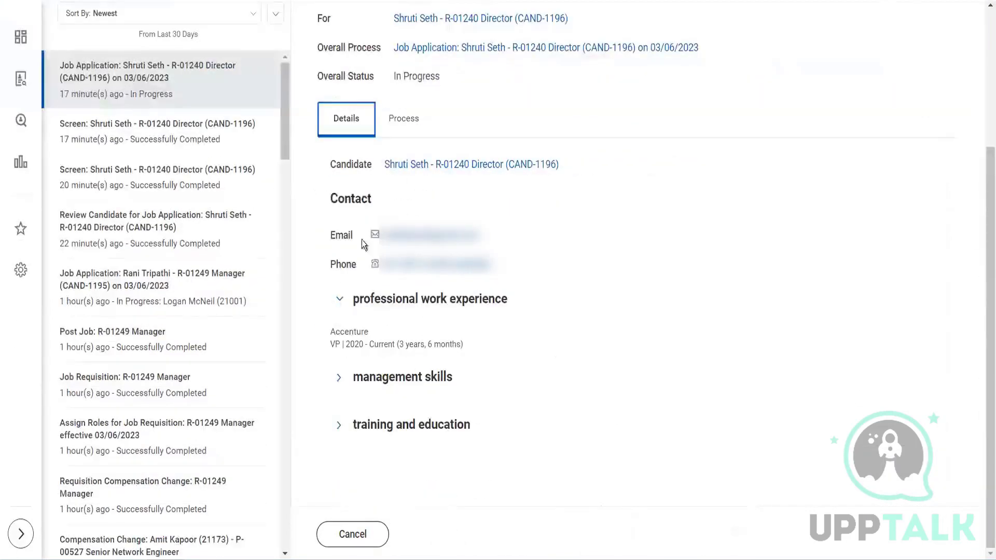
click(410, 165)
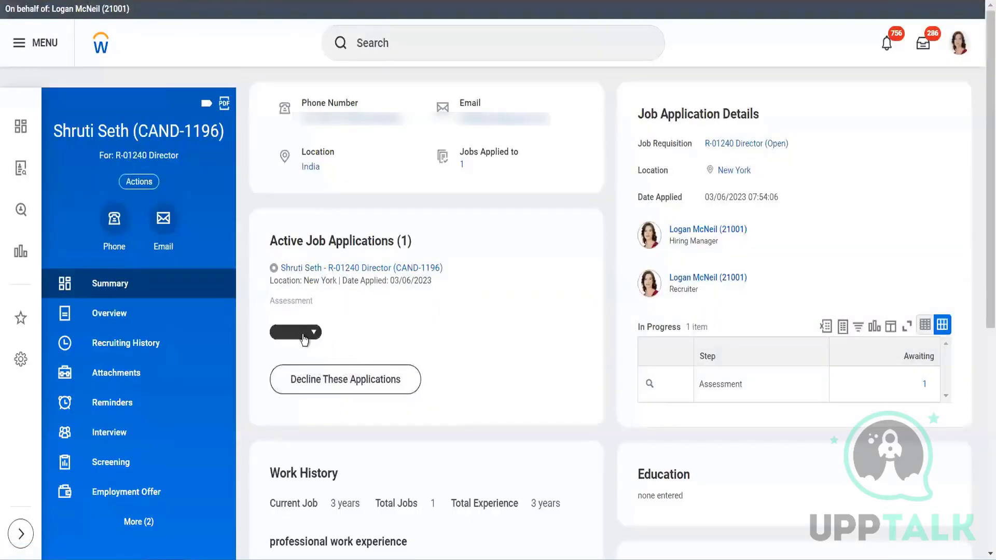
- Move the candidate's R-01240 Director application forward to Schedule Interview and dismiss the submission message
click(304, 334)
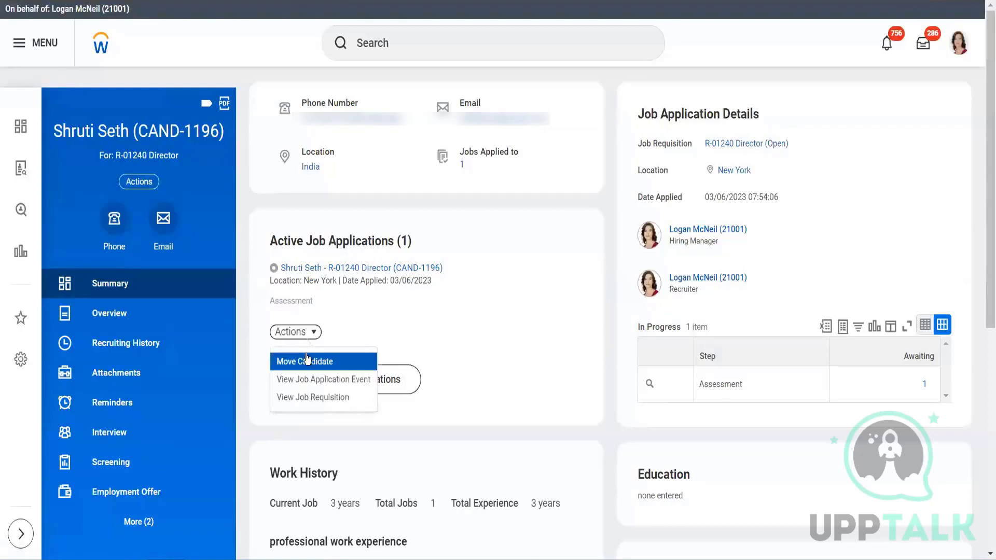
click(309, 363)
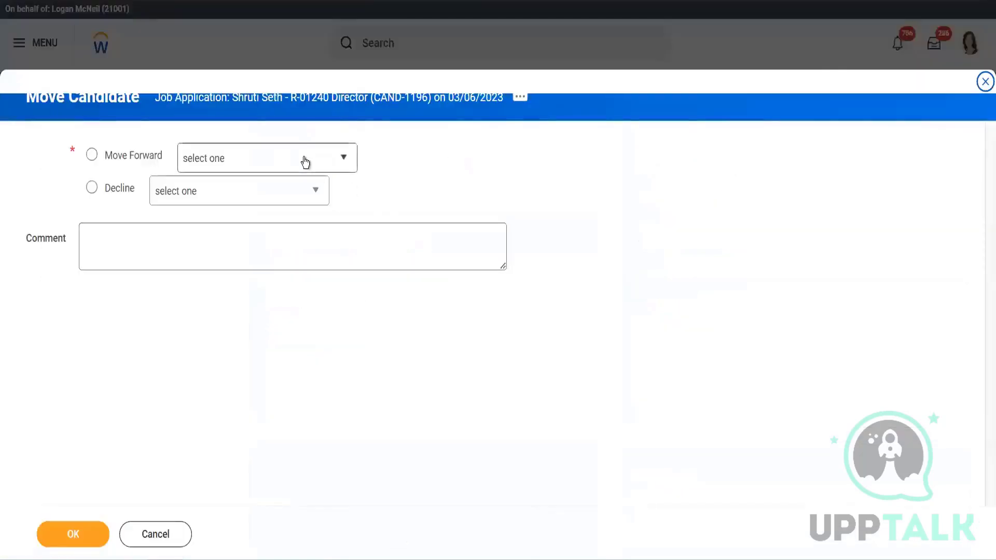
click(305, 162)
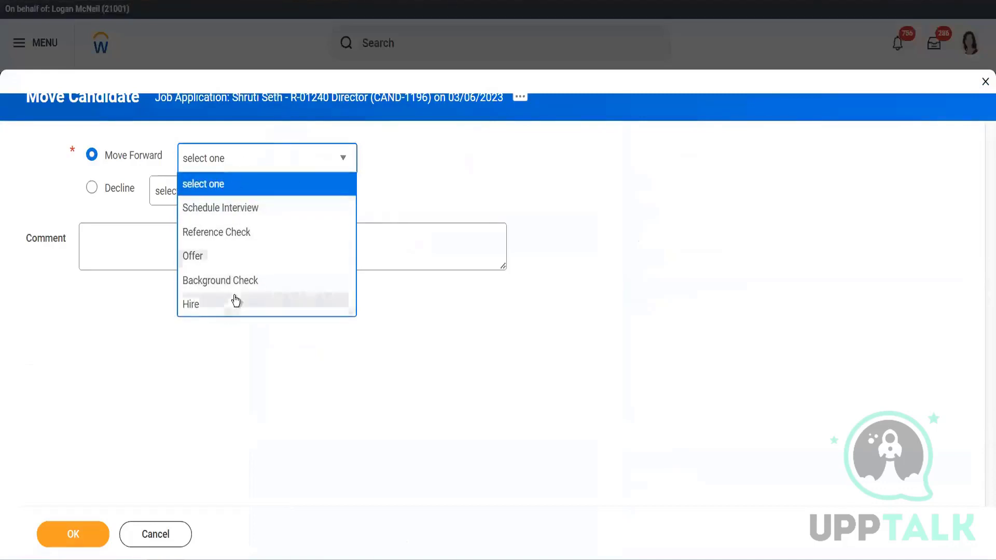
click(261, 210)
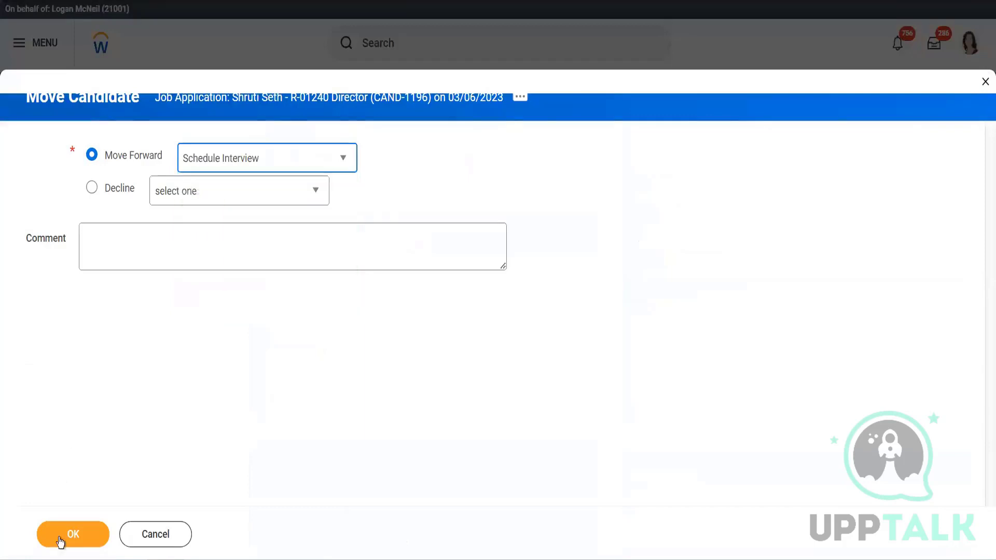
click(83, 534)
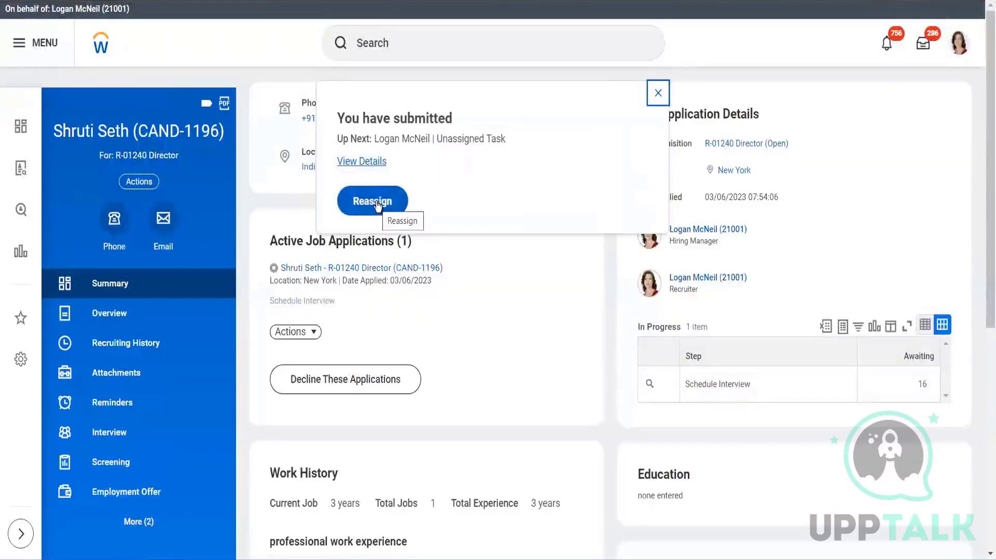
click(299, 334)
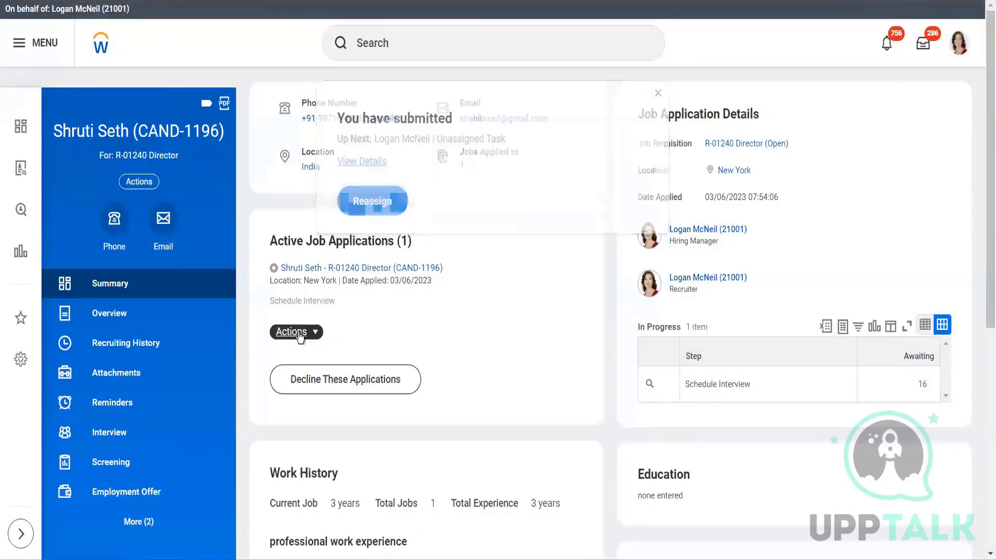
click(449, 352)
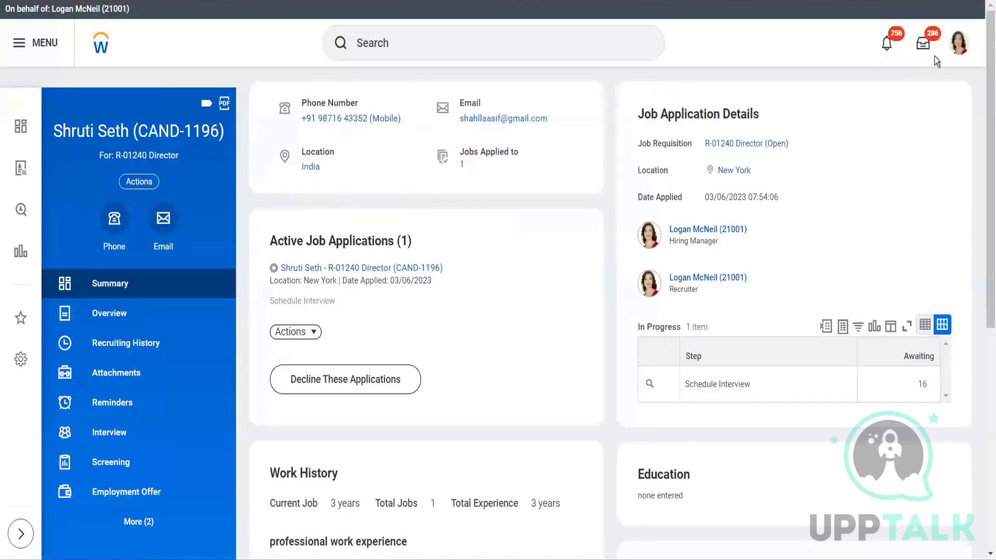
- Check the inbox actions for the Schedule Interview item, and search for "reassign" to open the Reassign Tasks task
click(923, 47)
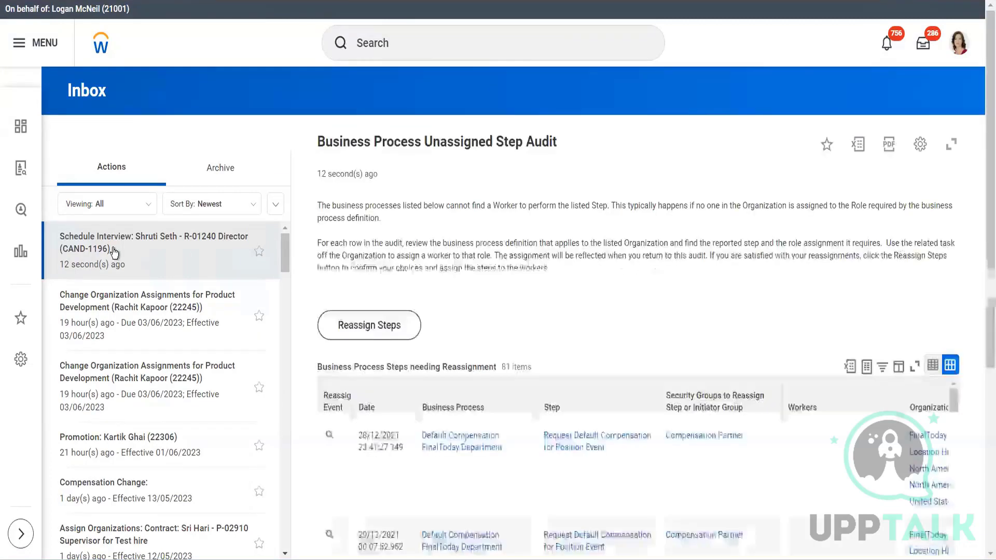
click(430, 44)
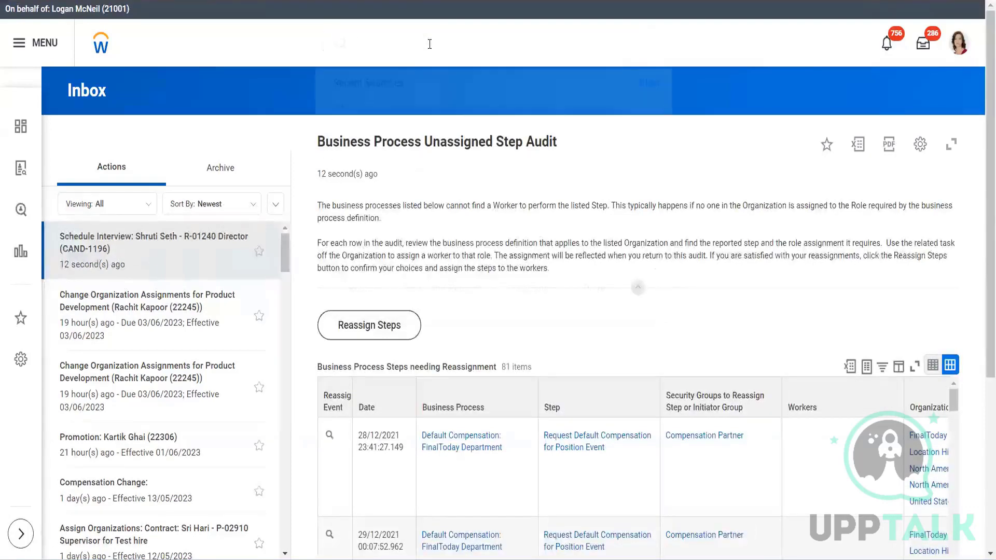
text(reassign)
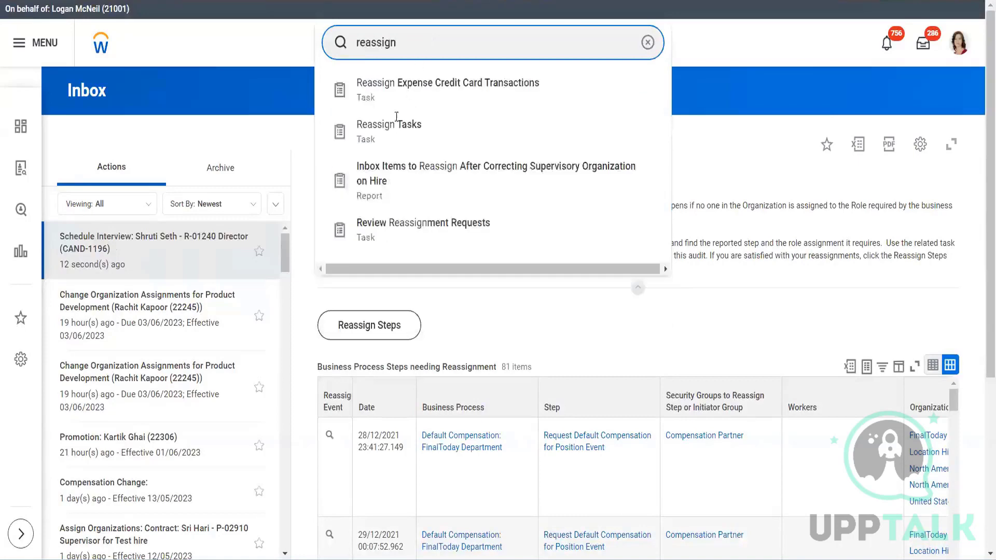
click(398, 136)
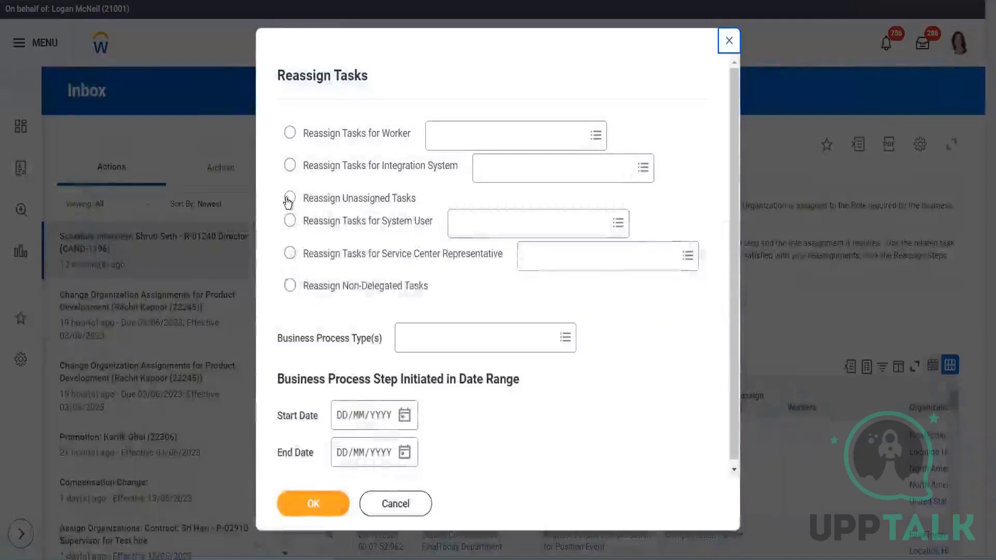
- Set the reassignment to unassigned tasks of the Interview business process type and load the matching tasks
click(288, 199)
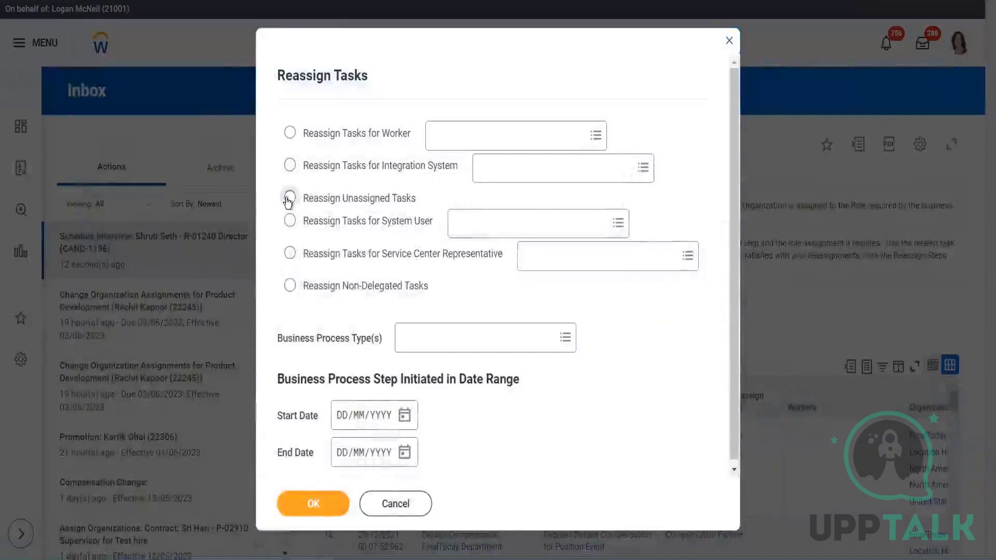
click(437, 345)
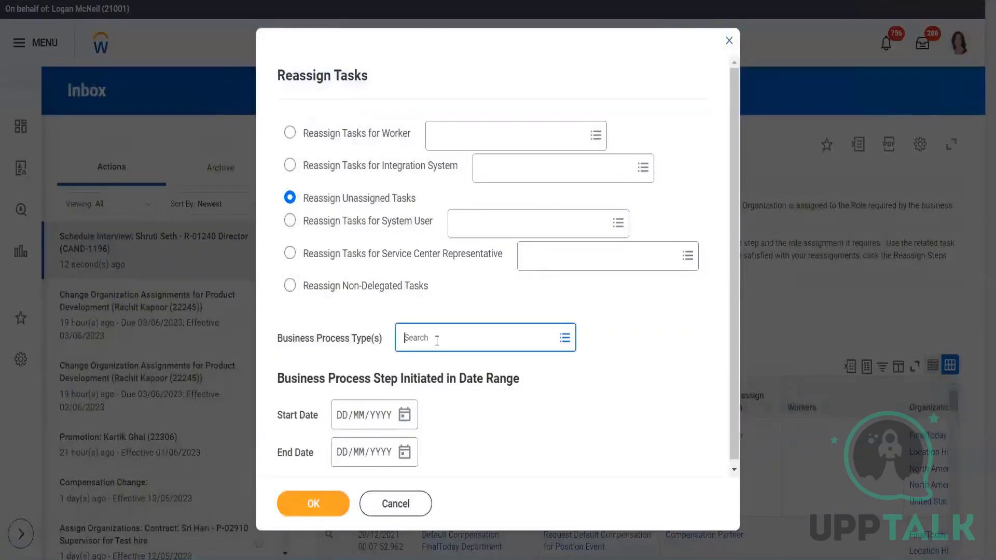
text(in)
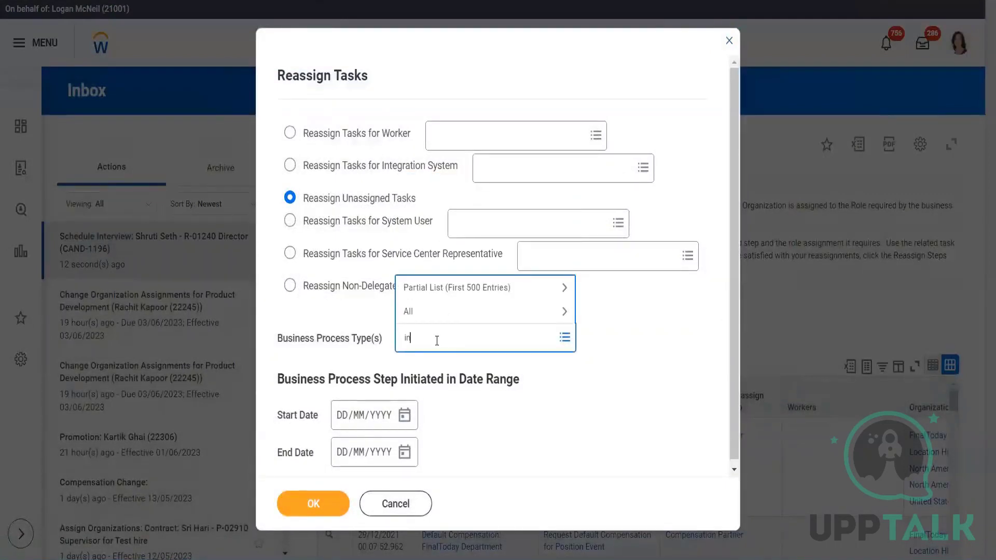
text(terview)
key(Return)
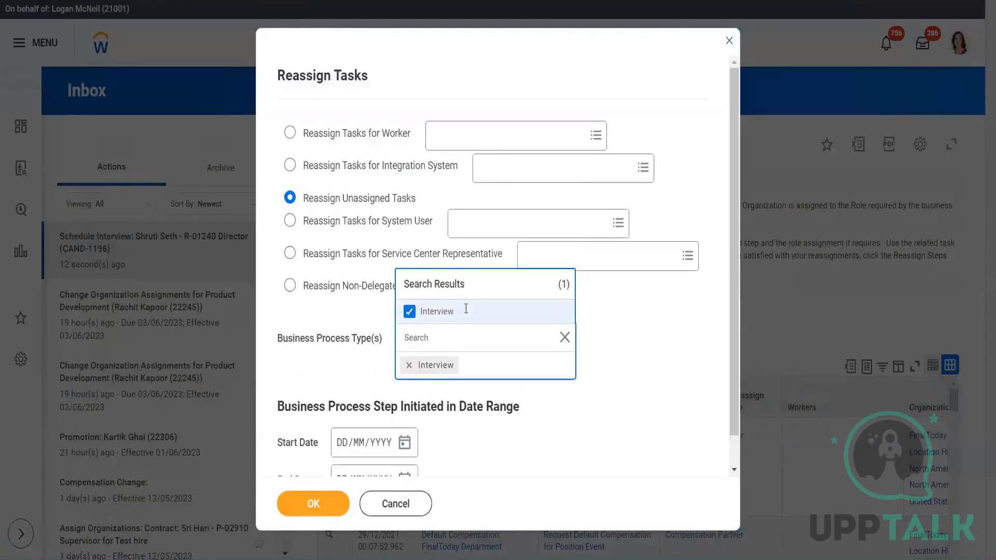
click(320, 503)
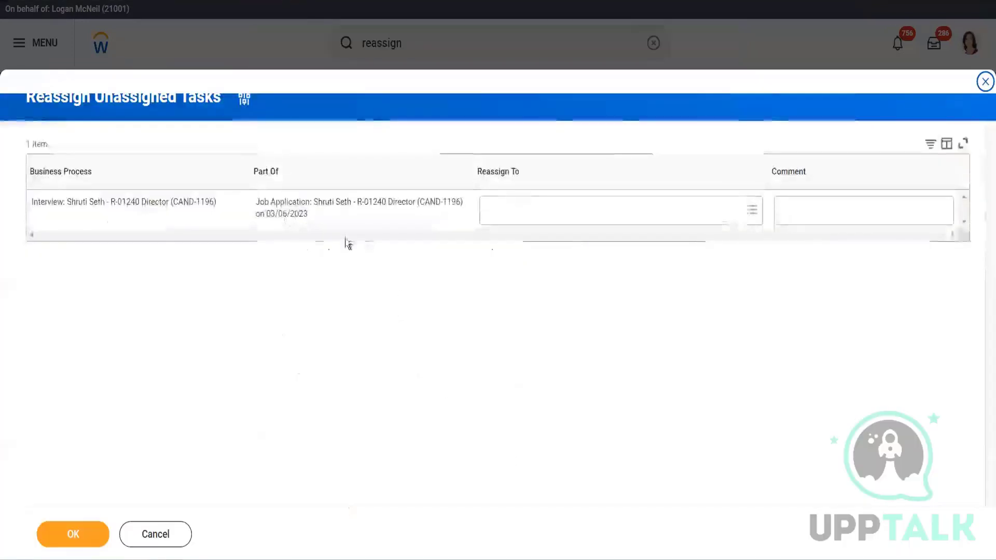
- Reassign the unassigned R-01240 Director Interview task to the worker being acted for, and finish the reassignment
click(529, 210)
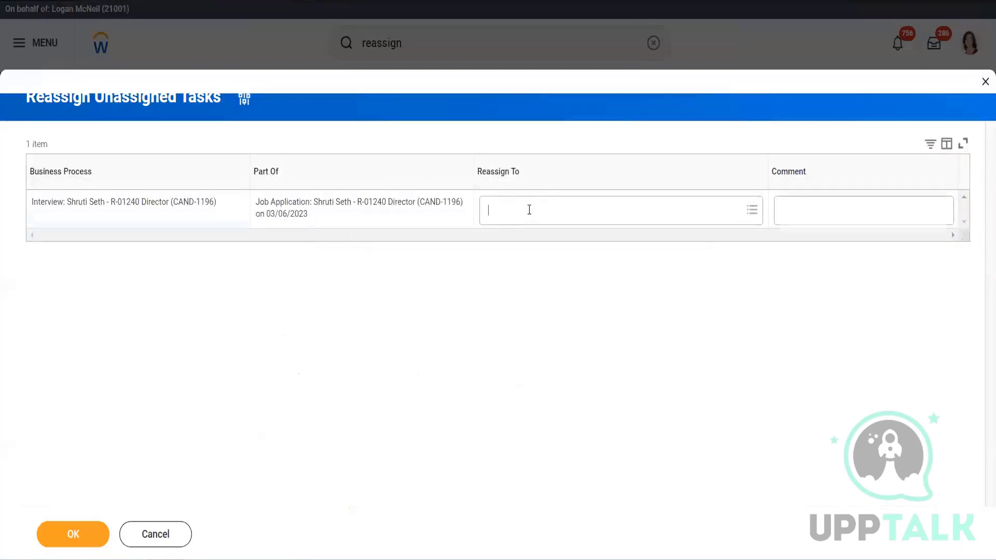
text(logan)
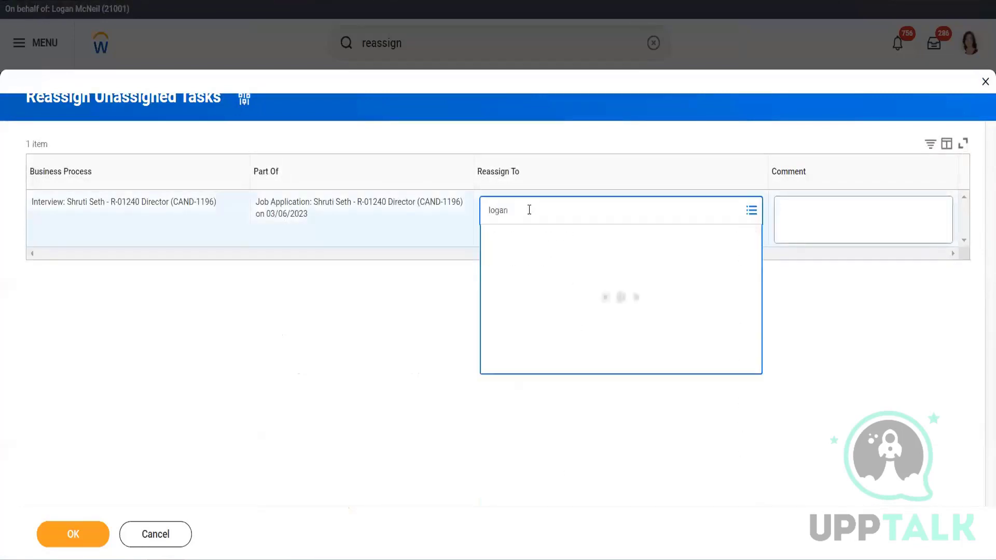
click(72, 534)
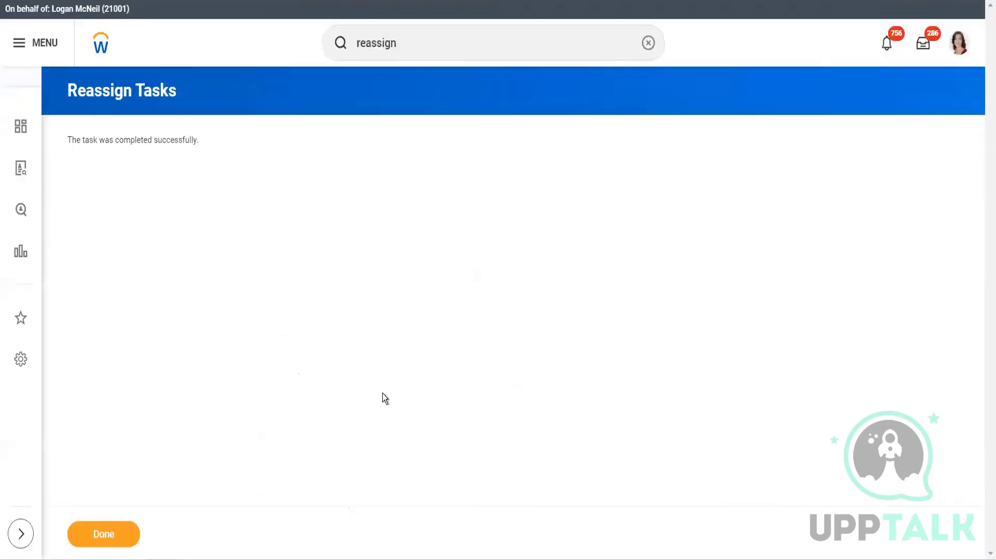
click(115, 531)
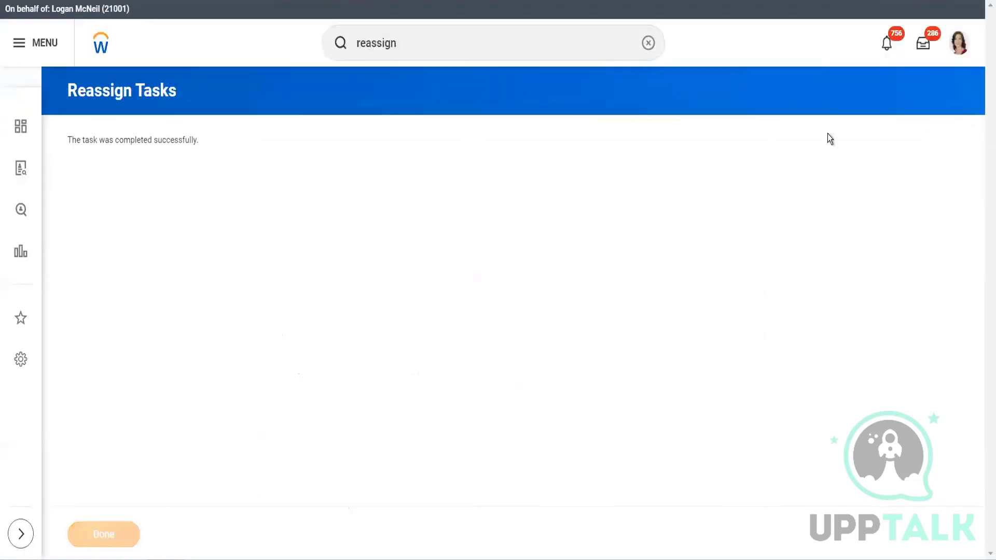
- Open the R-01240 Director Schedule Interview task in the inbox and set the interviewer's duration to 50 minutes and interview type to In-Person
click(929, 35)
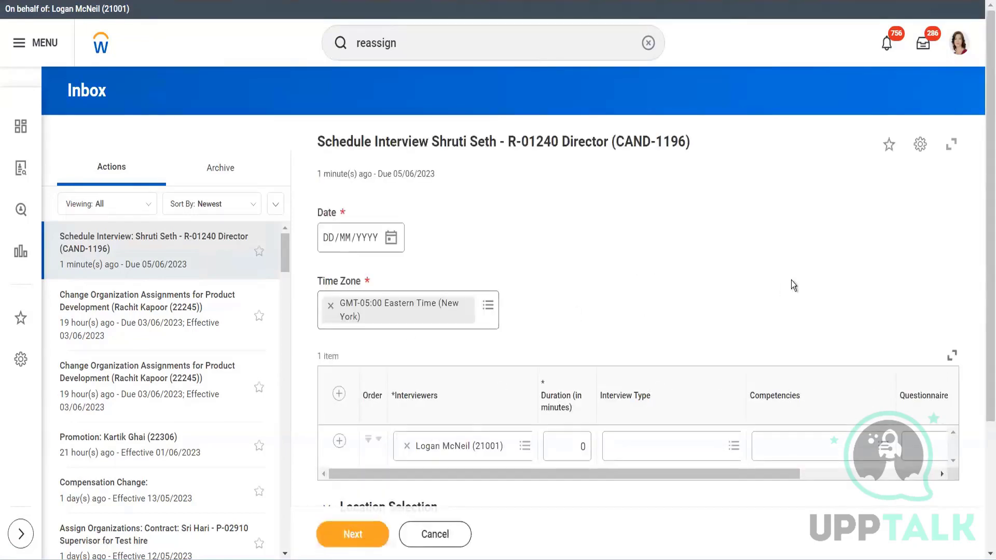
scroll(681, 307, down, 2)
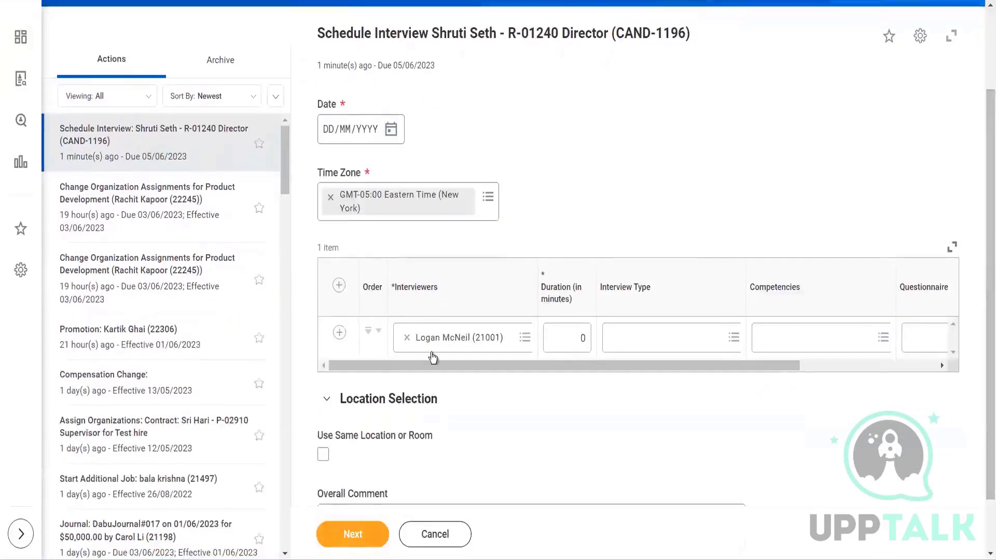
drag(427, 363, 511, 365)
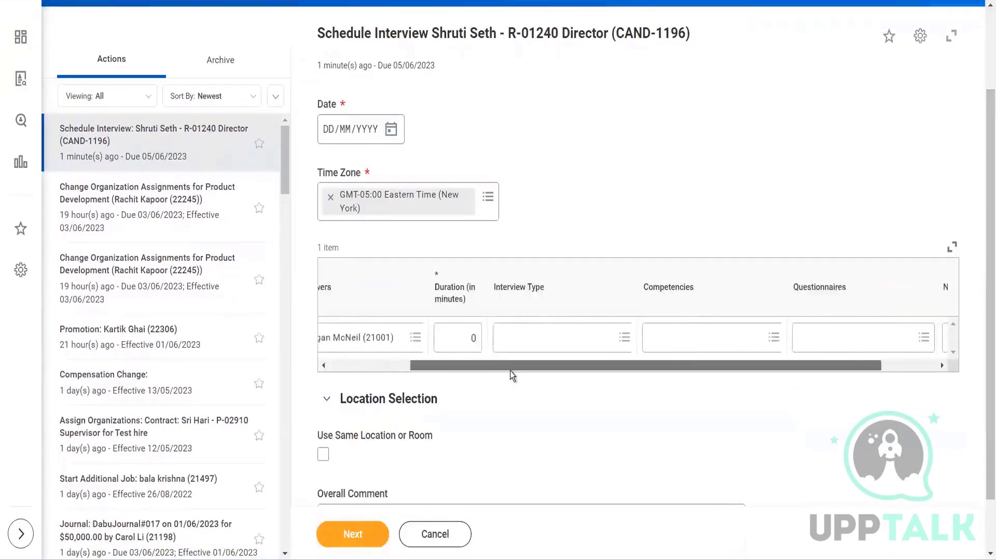
click(468, 343)
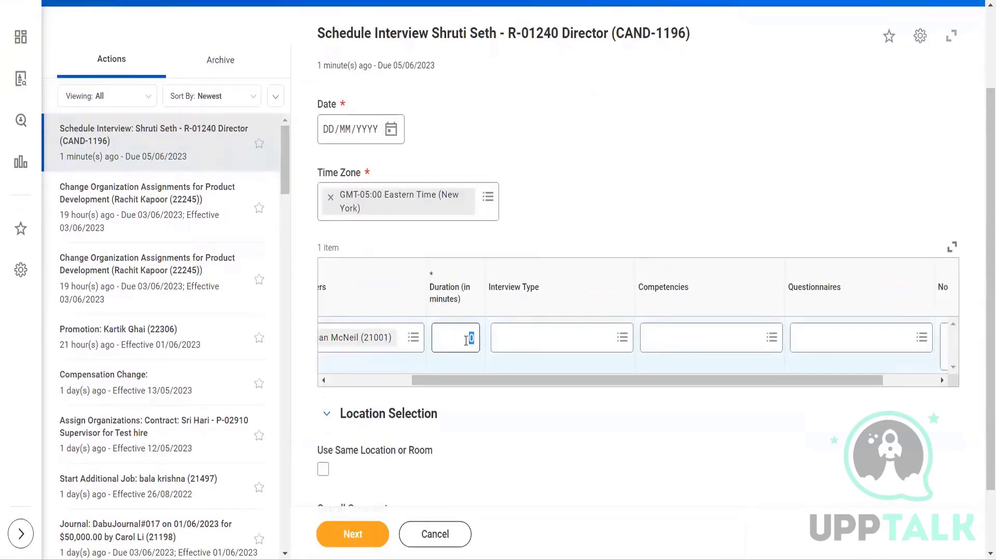
text(60)
click(545, 352)
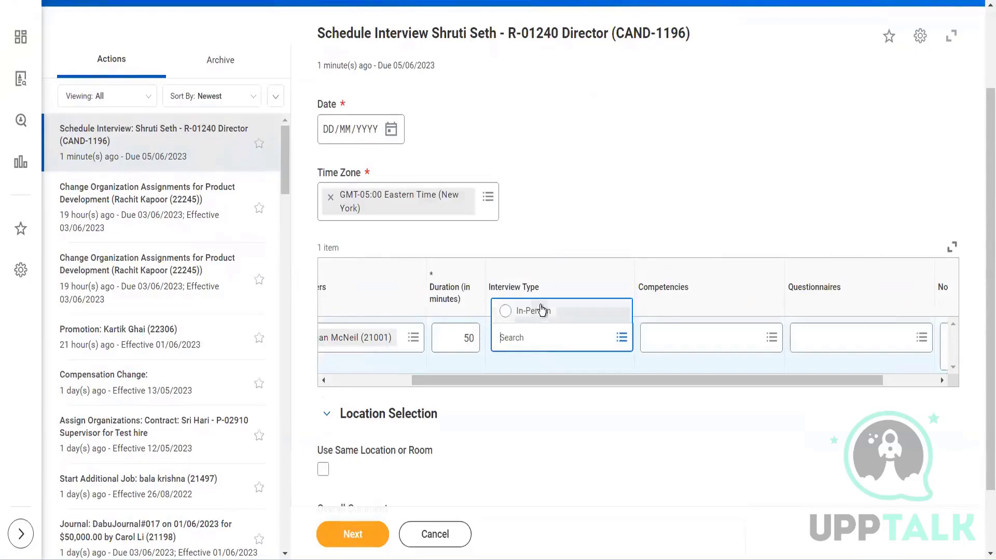
click(542, 310)
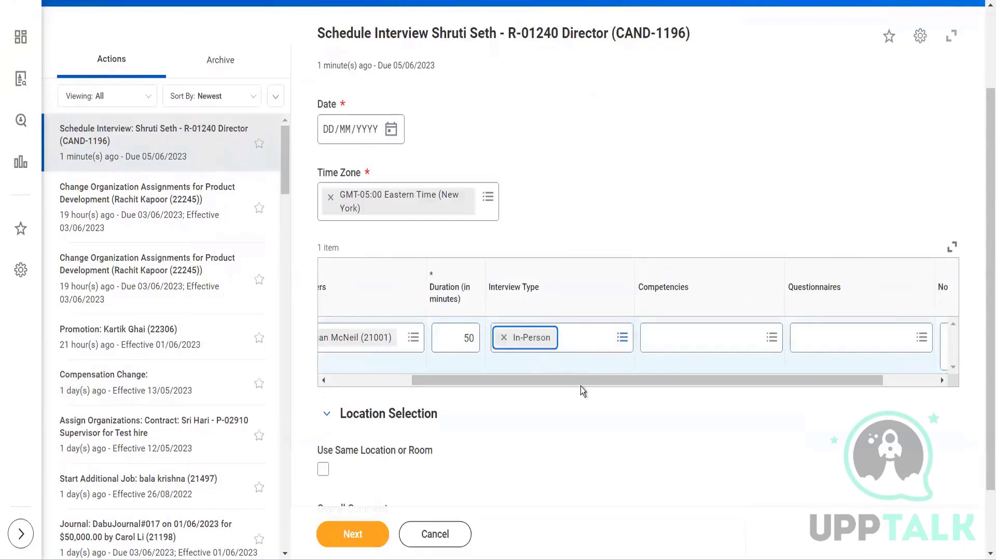
drag(581, 380, 668, 396)
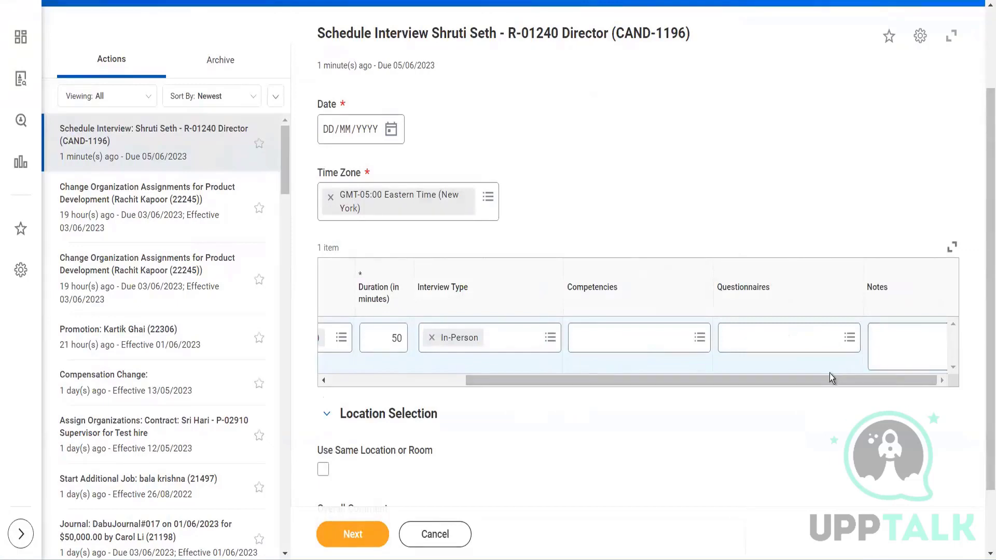
drag(788, 381, 533, 409)
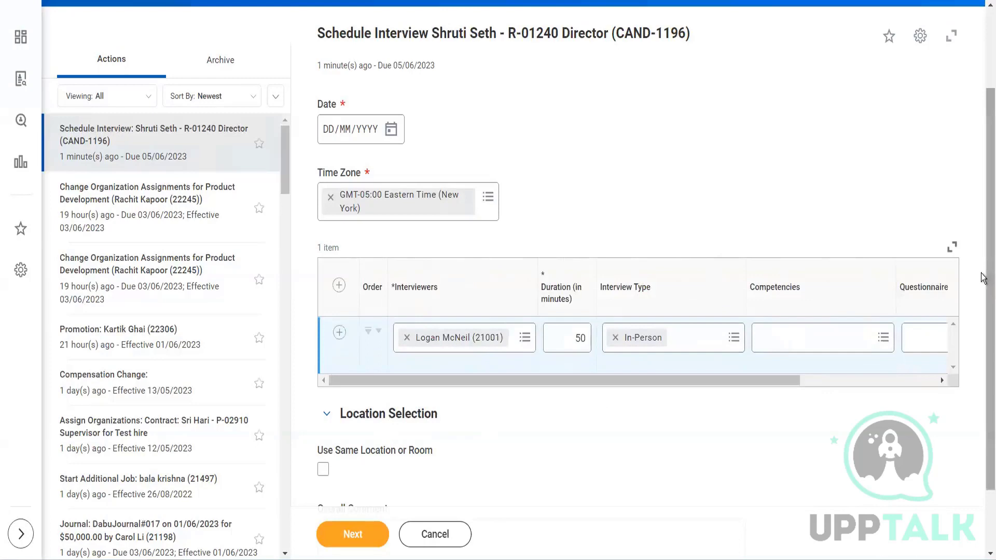
- Set the interview date to 03/06/2023 and continue to the interviewer's calendar
scroll(985, 275, down, 2)
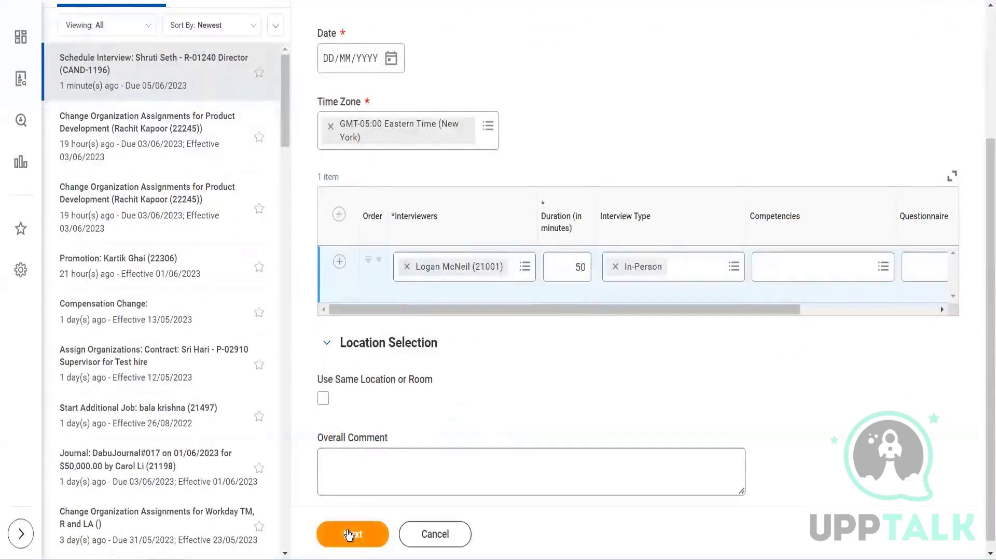
click(354, 534)
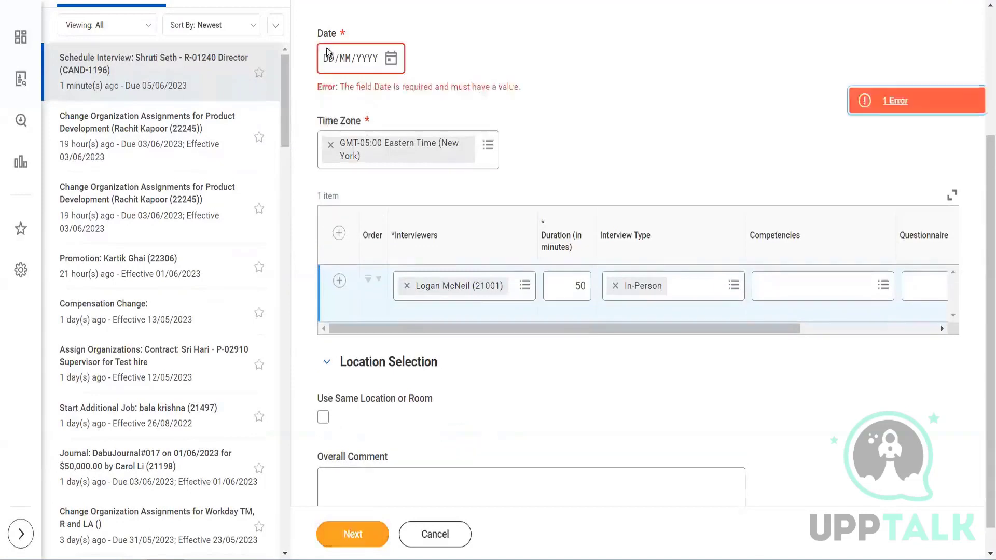
click(391, 61)
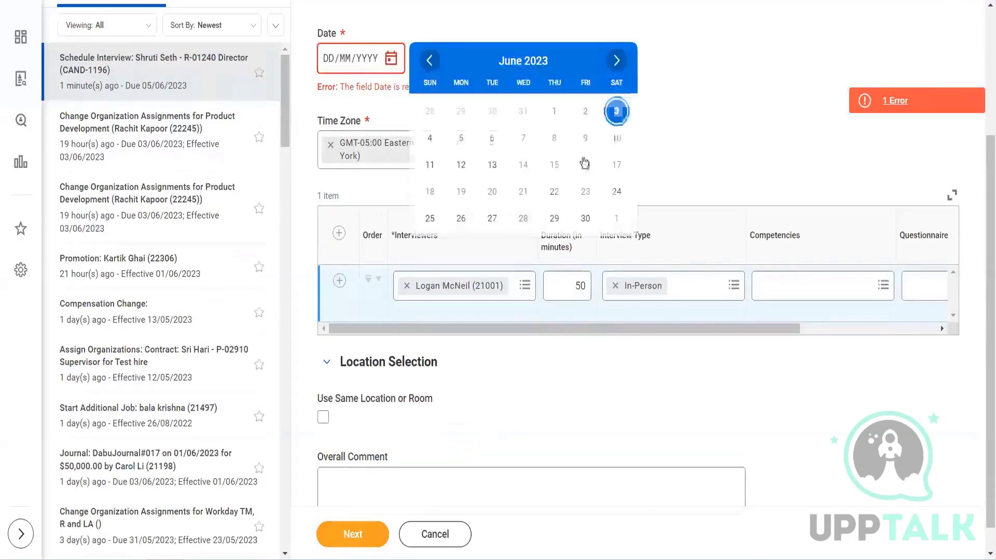
click(616, 111)
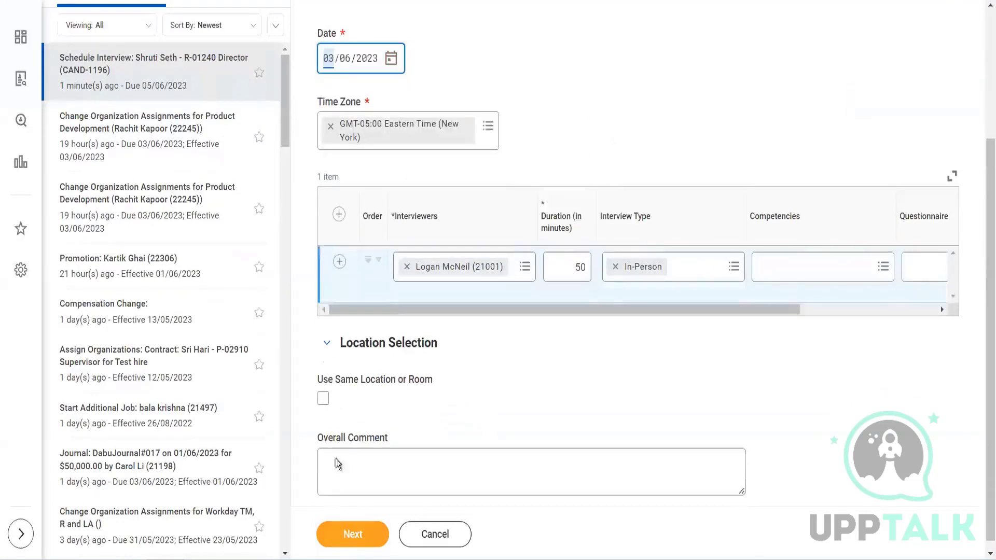
click(348, 538)
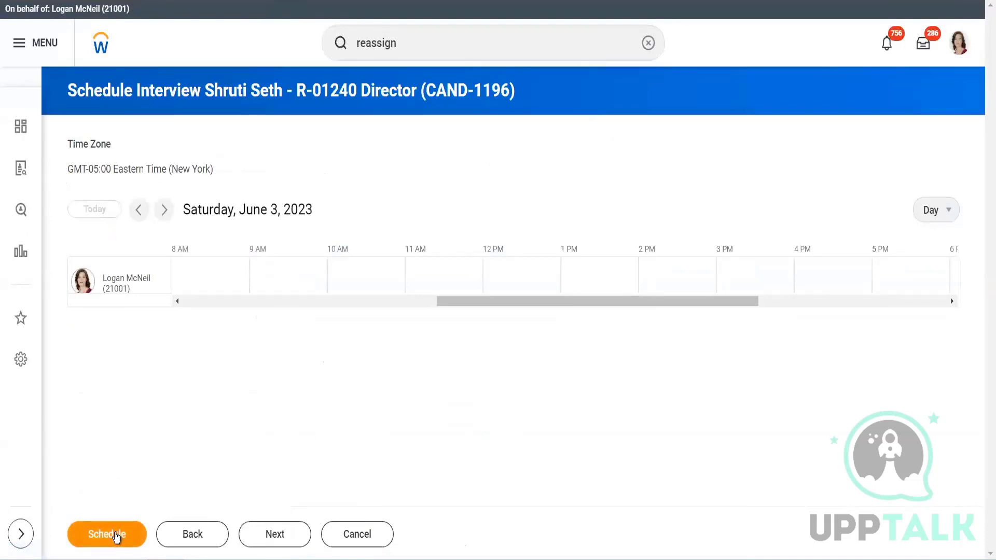
- Schedule the listed interviewer with the default 08:00 AM start and 50-minute duration, and submit the proposed interview schedule
click(117, 536)
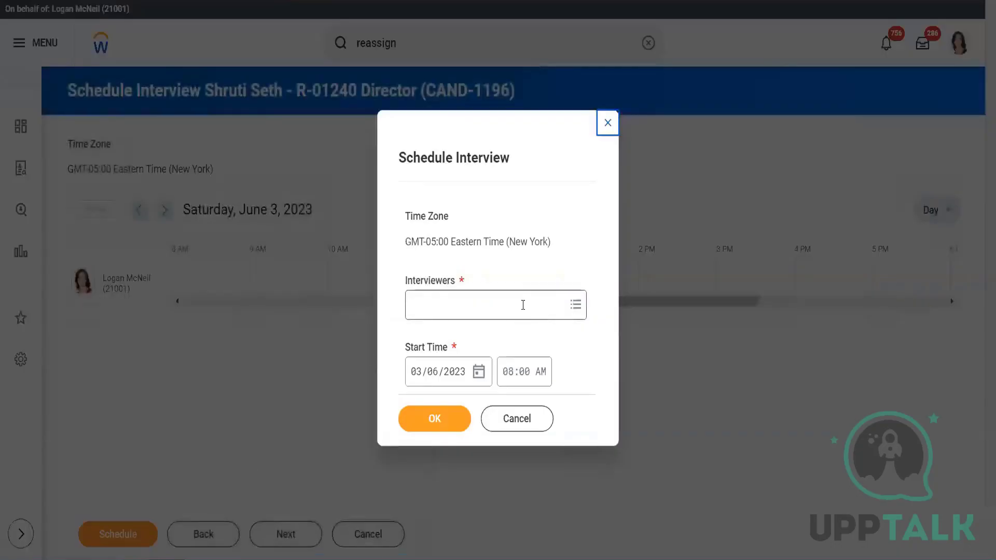
click(523, 305)
text(log)
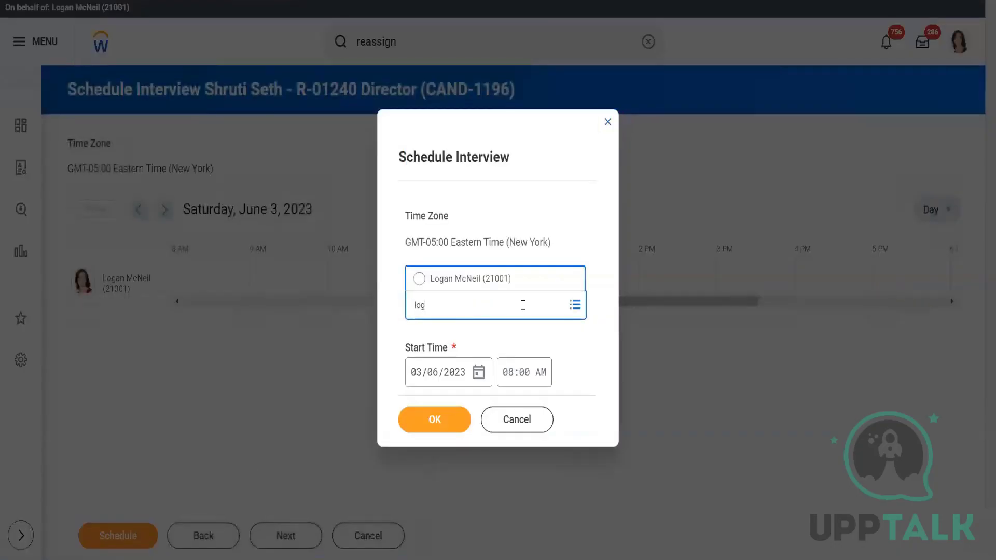
text(an)
key(Return)
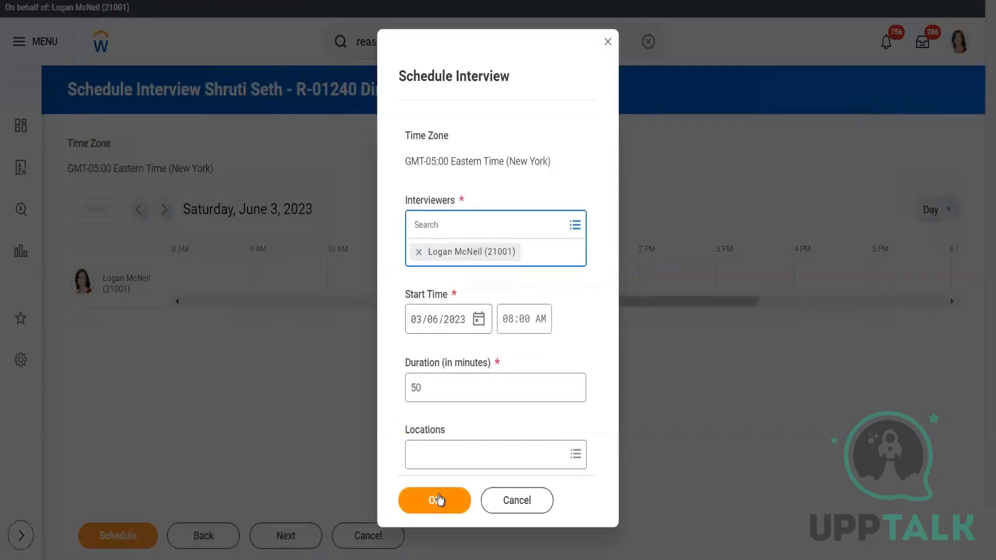
click(422, 496)
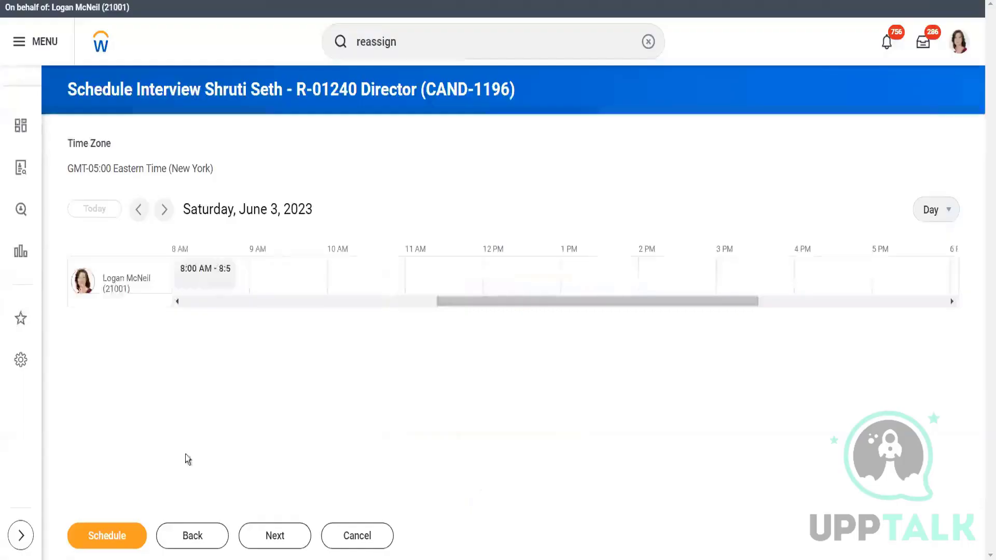
click(265, 545)
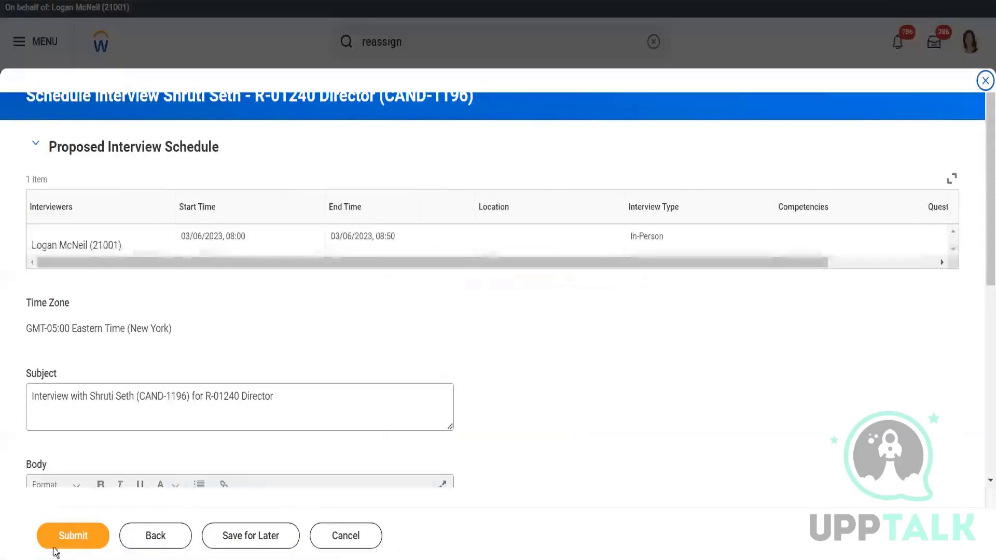
click(78, 536)
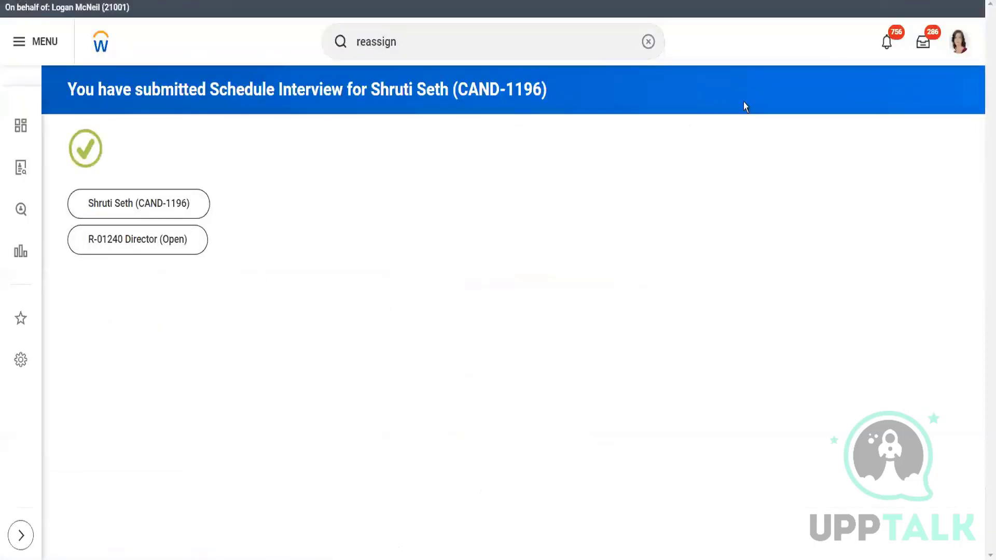
- Examine the process history of the archived R-01240 Director Interview event, including step statuses and assigned persons
click(921, 45)
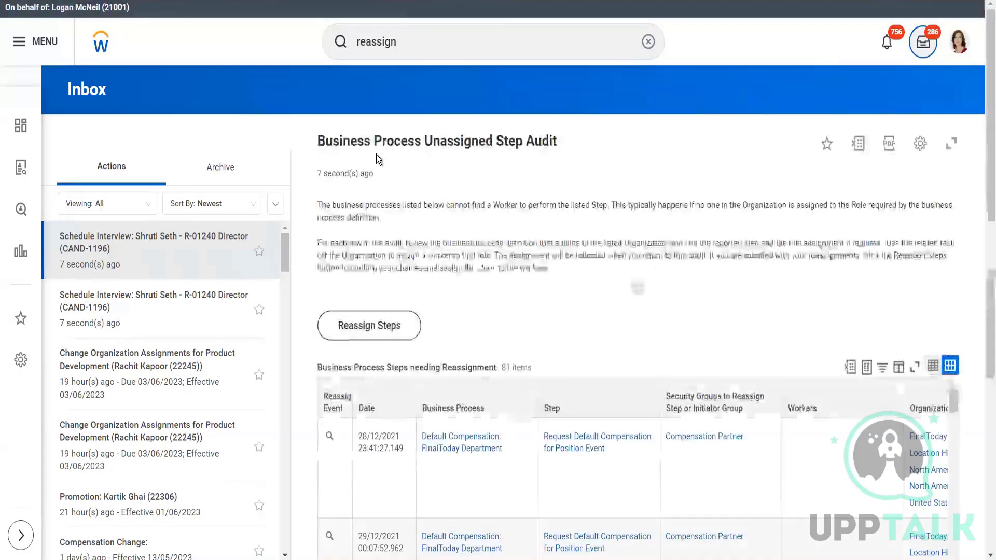
click(232, 166)
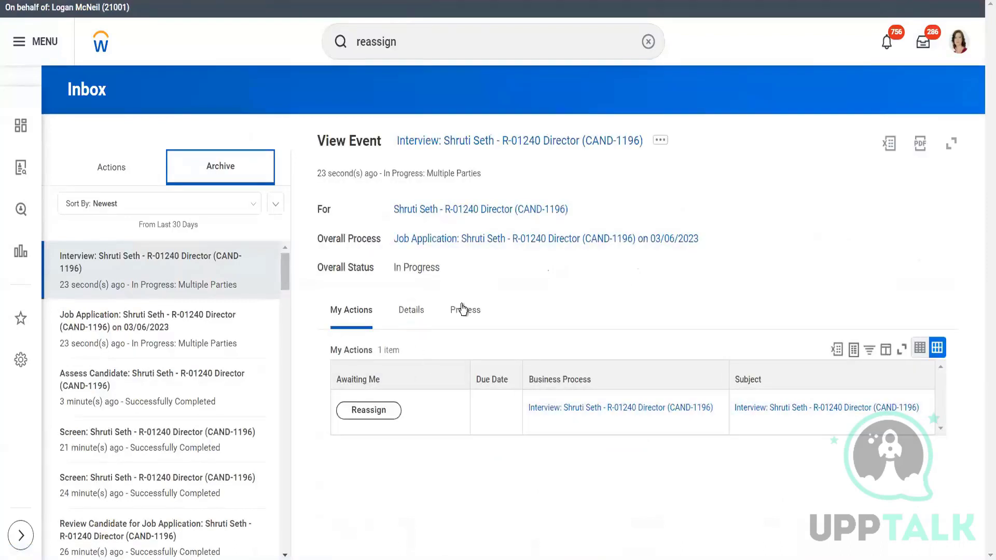
click(462, 308)
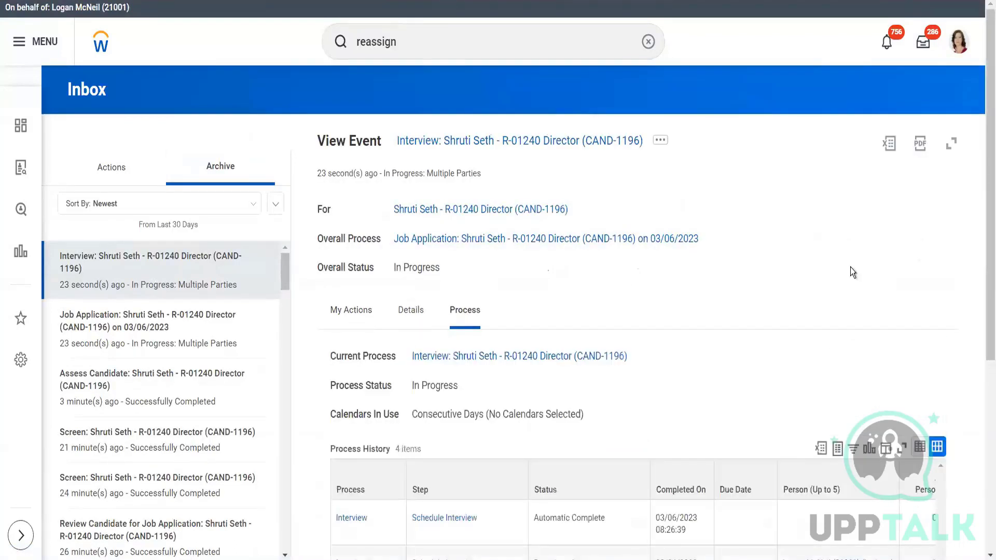
scroll(982, 202, down, 6)
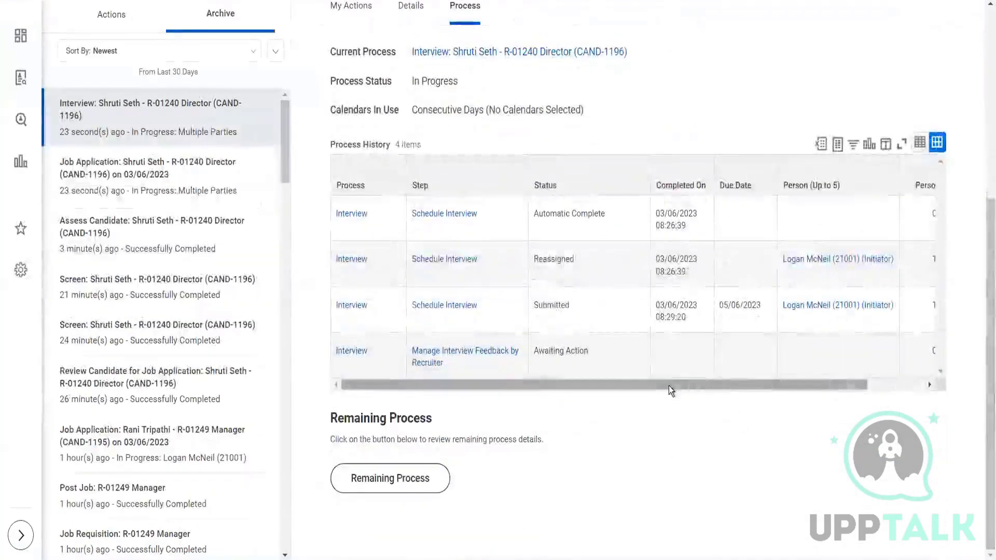
drag(689, 386, 565, 393)
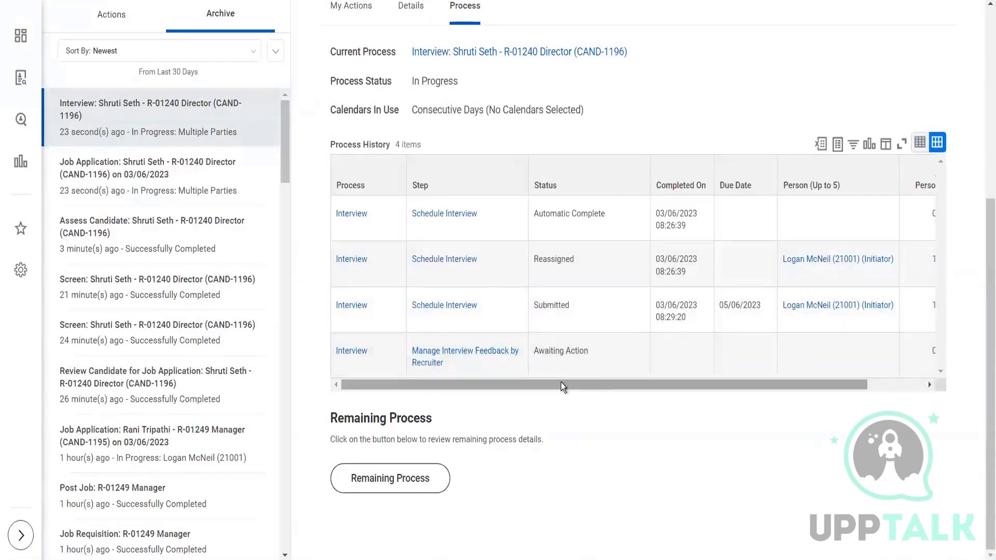
drag(561, 382, 602, 390)
drag(987, 291, 941, 47)
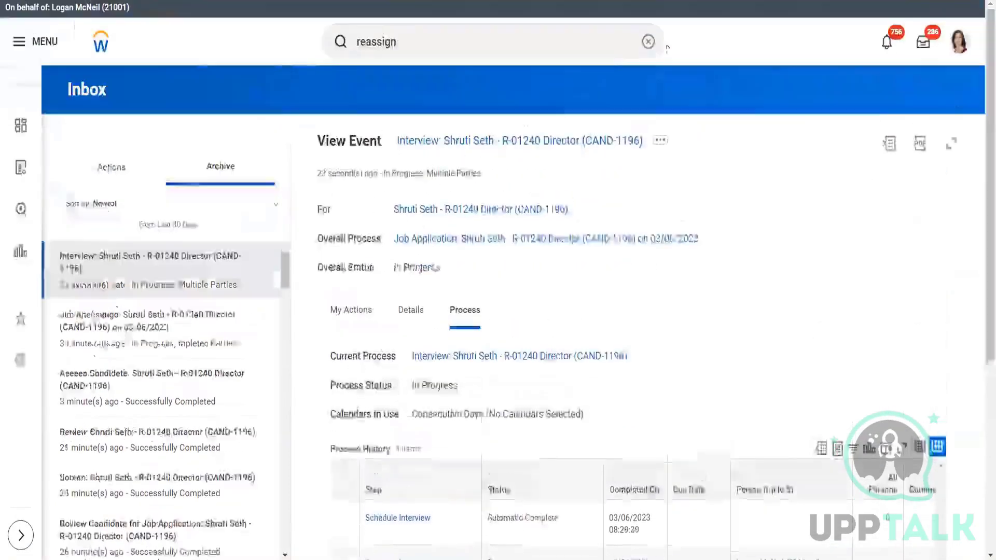
- Open the Reassign Tasks task and list the unassigned tasks for the Interview business process type
click(424, 42)
text(n)
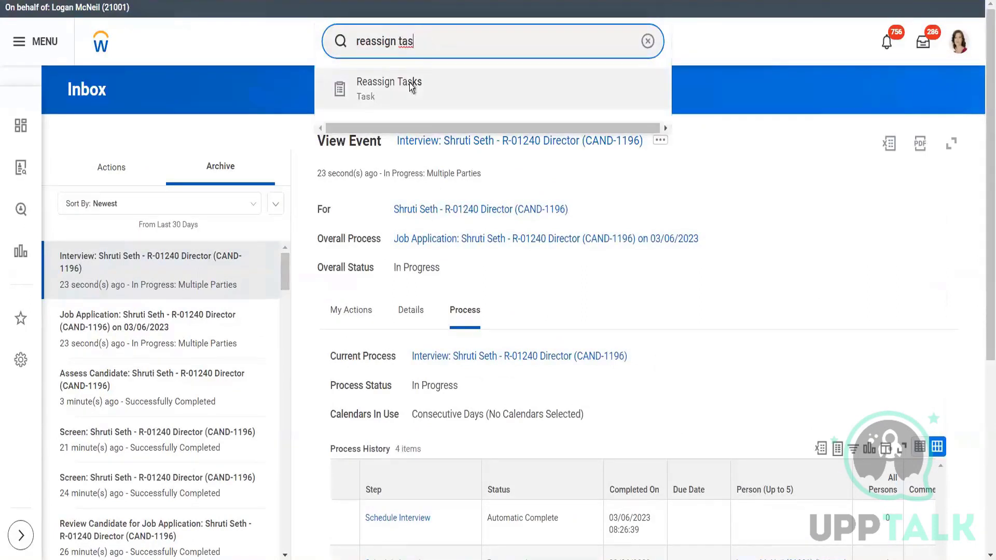
click(411, 88)
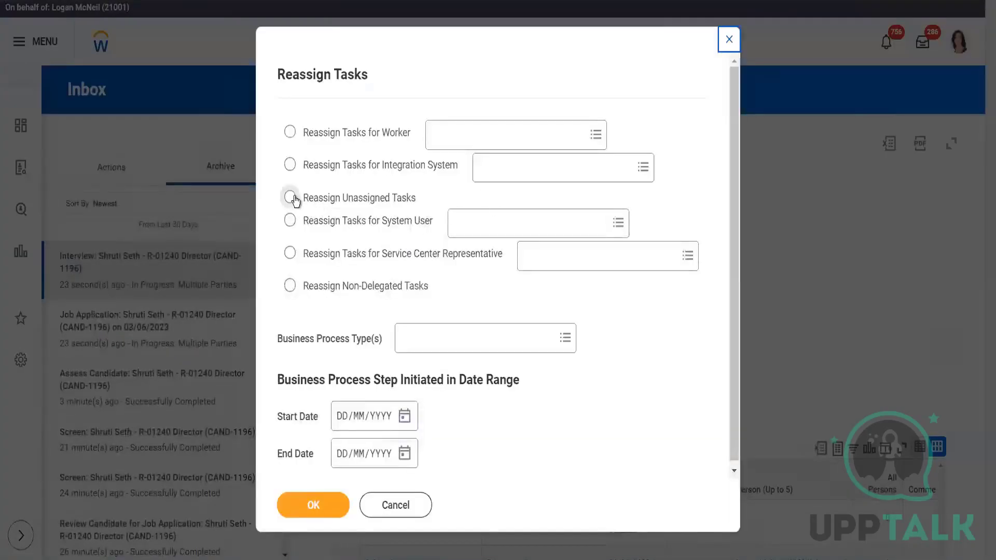
click(295, 200)
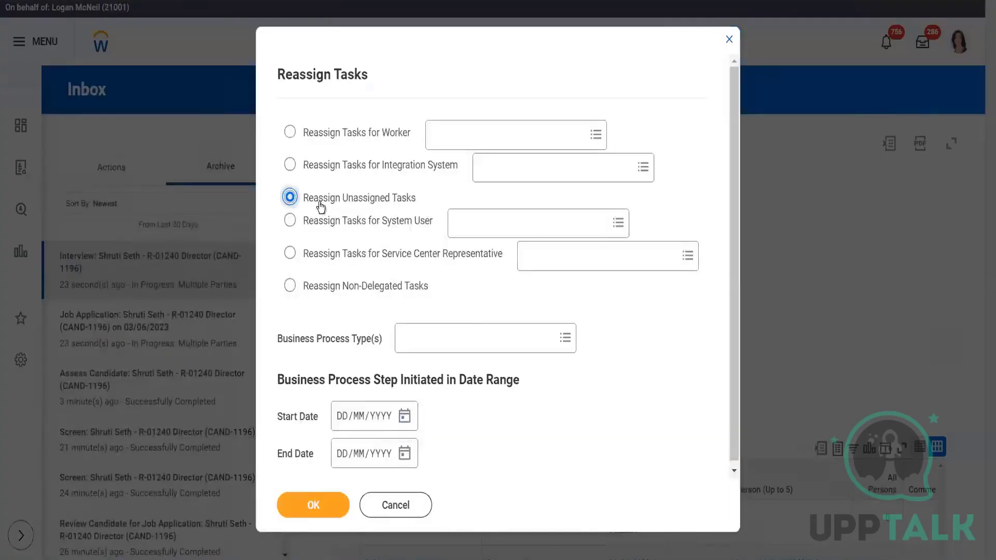
click(442, 348)
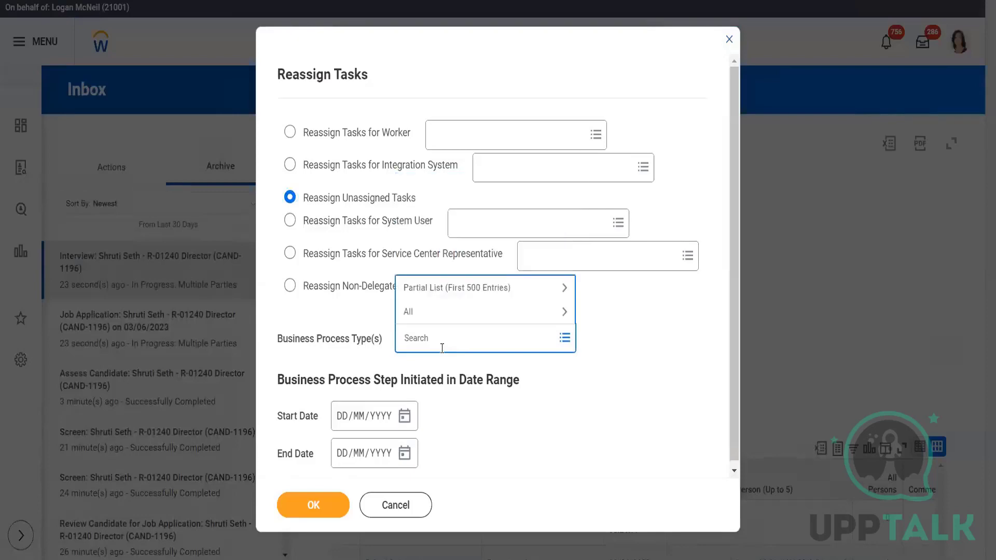
text(interview)
key(Return)
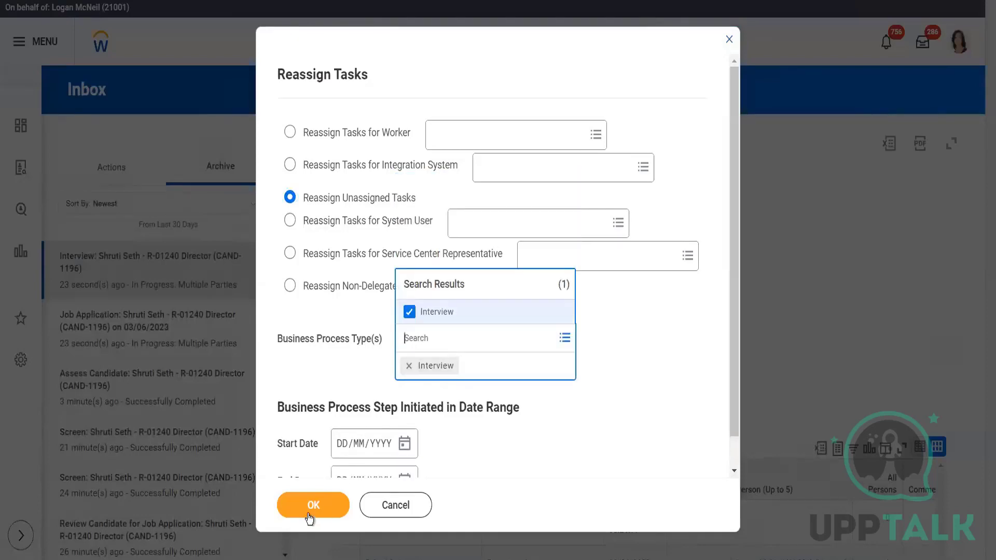
click(309, 511)
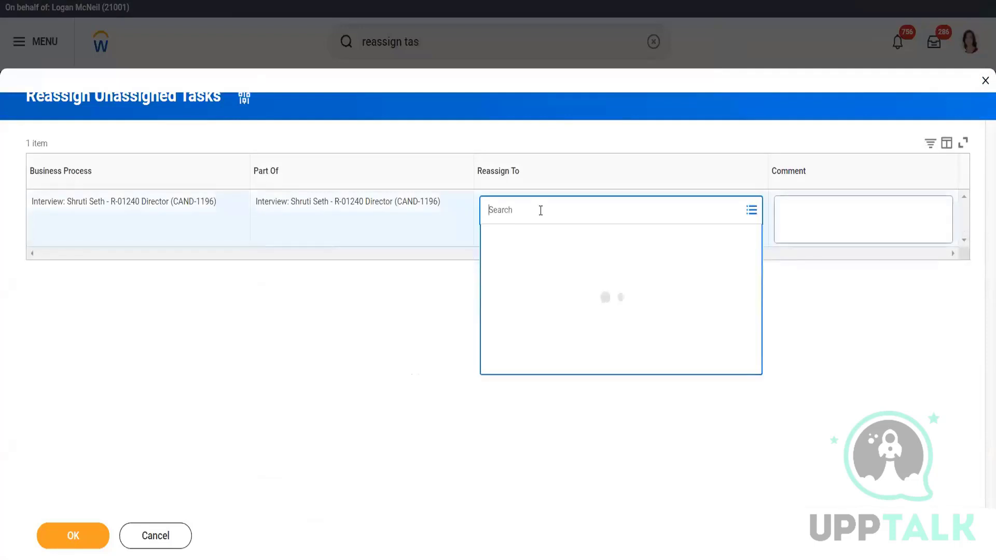
text(logan)
key(Return)
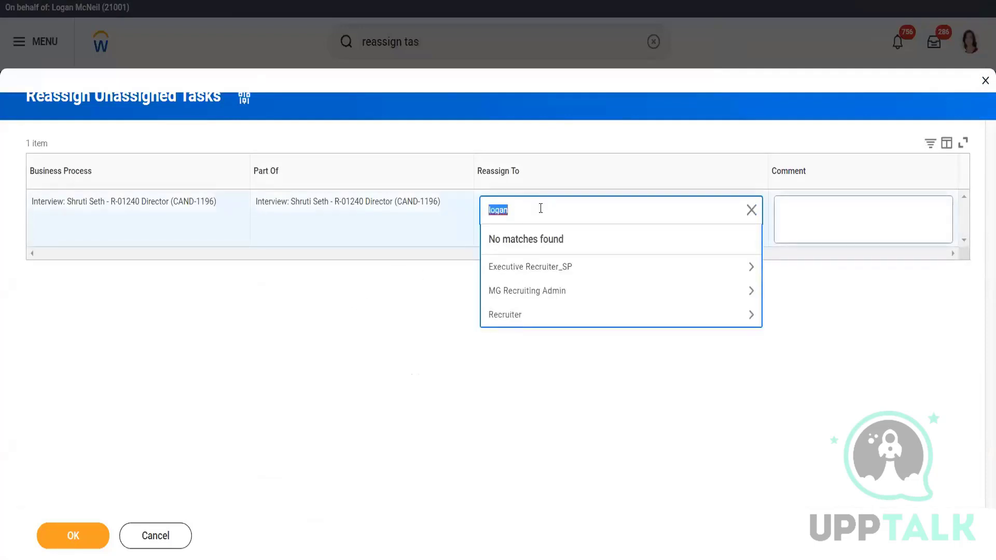
key(BackSpace)
click(557, 310)
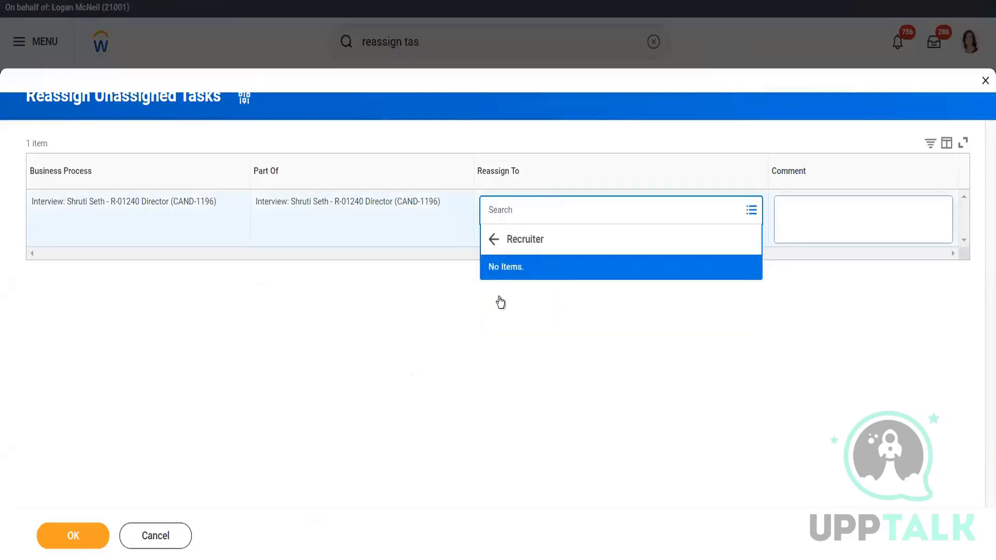
click(500, 306)
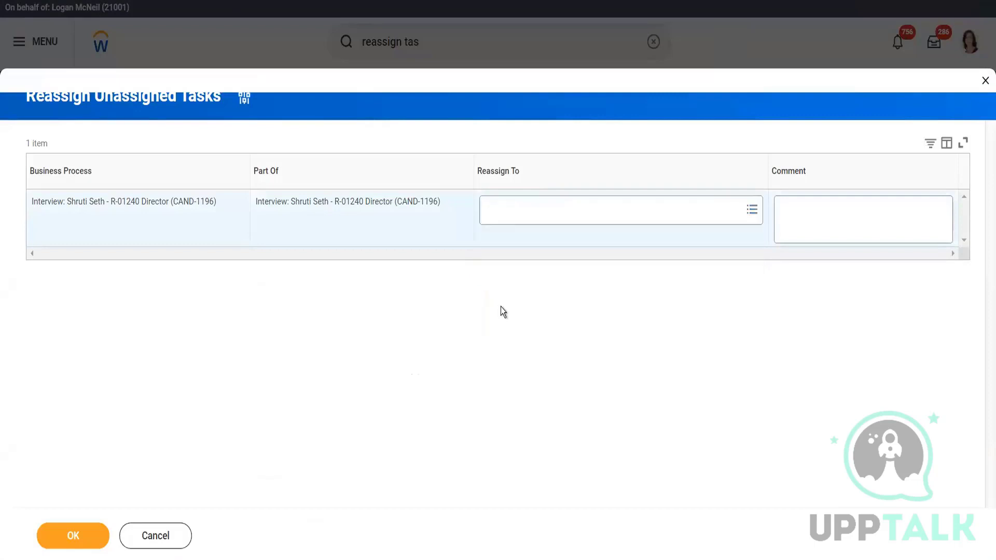
- Reassign the unassigned R-01240 Director Interview task to the Chief Executive Officer listed under MG Recruiting Admin and submit it
click(520, 204)
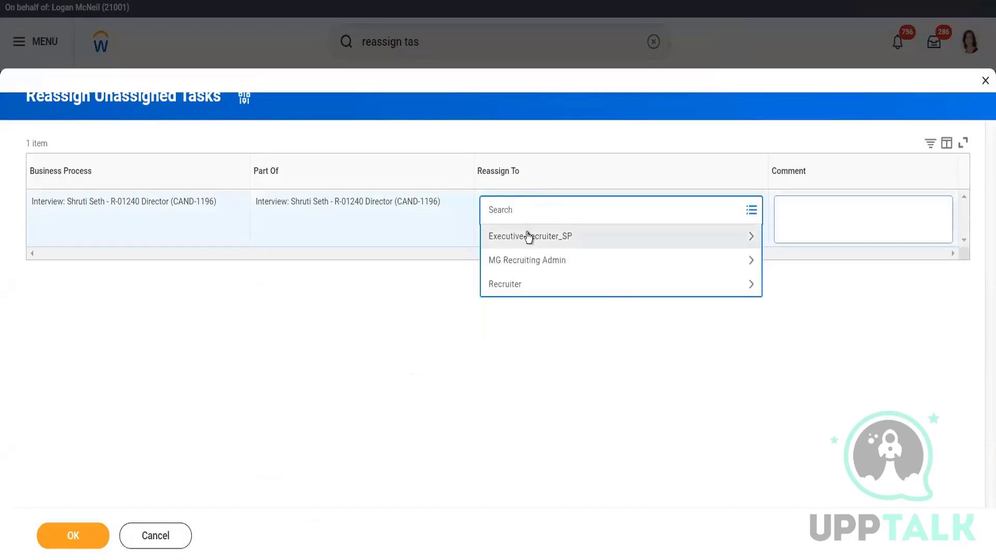
click(528, 237)
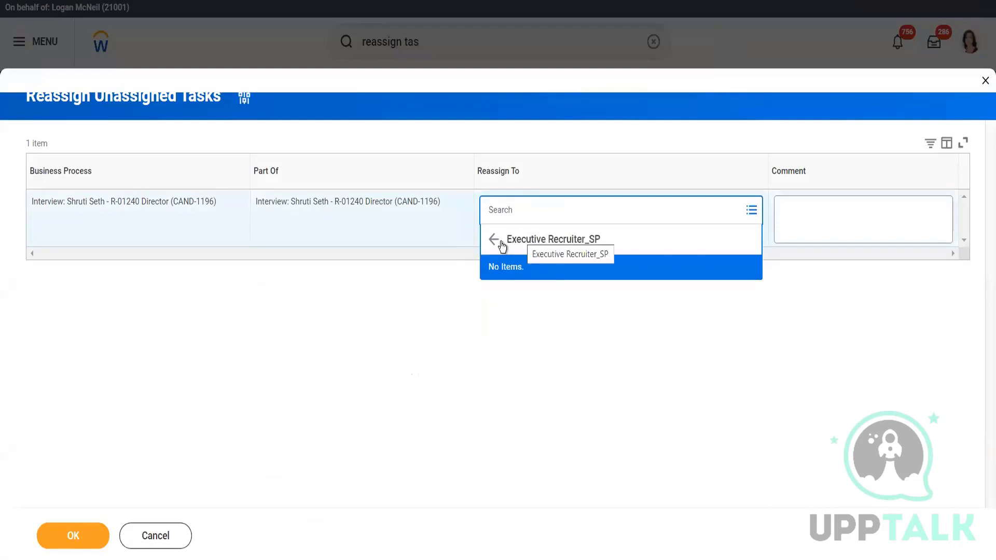
click(492, 240)
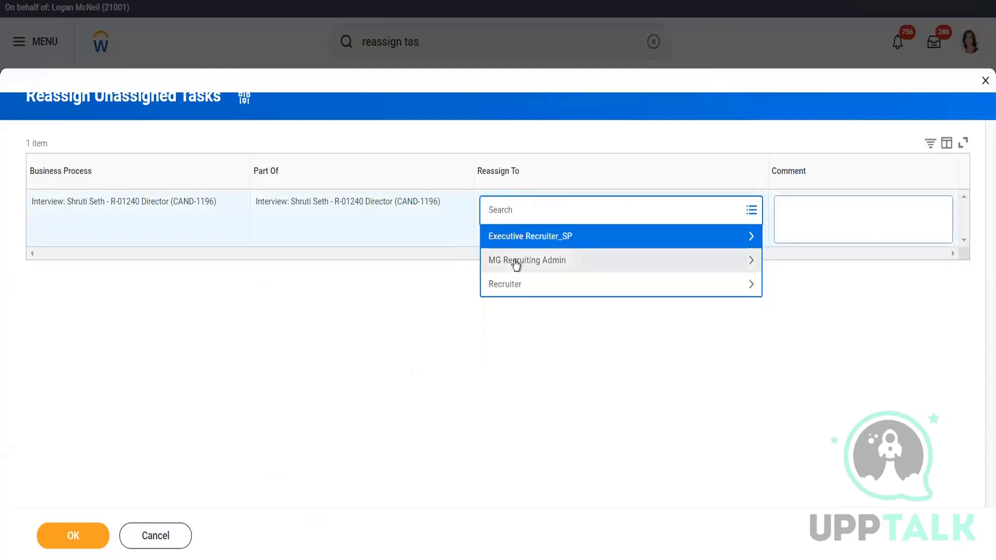
click(515, 262)
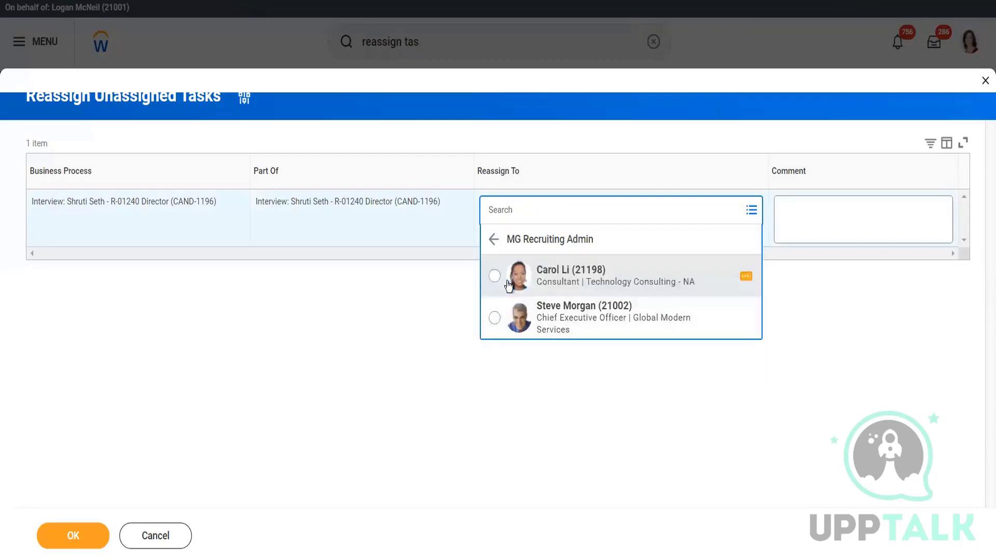
click(494, 318)
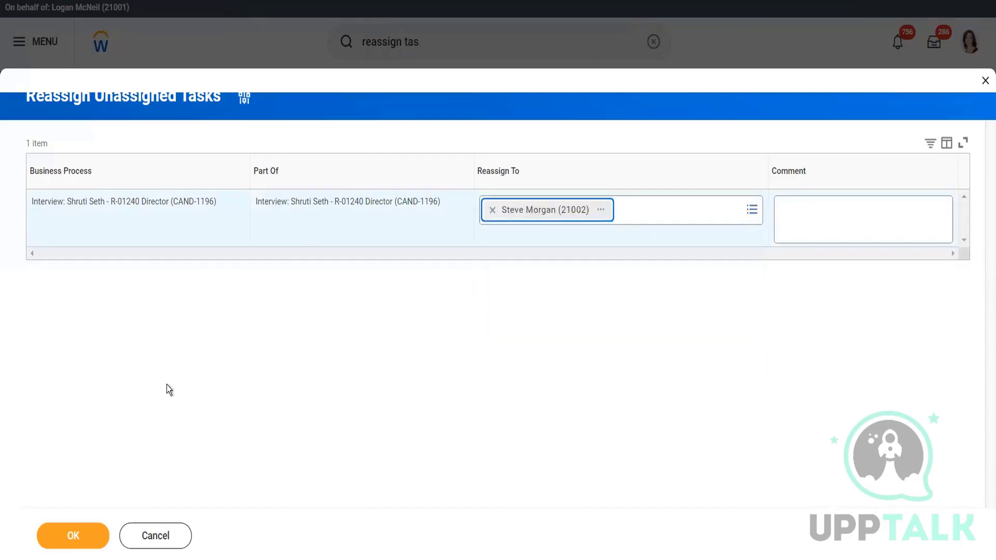
click(69, 541)
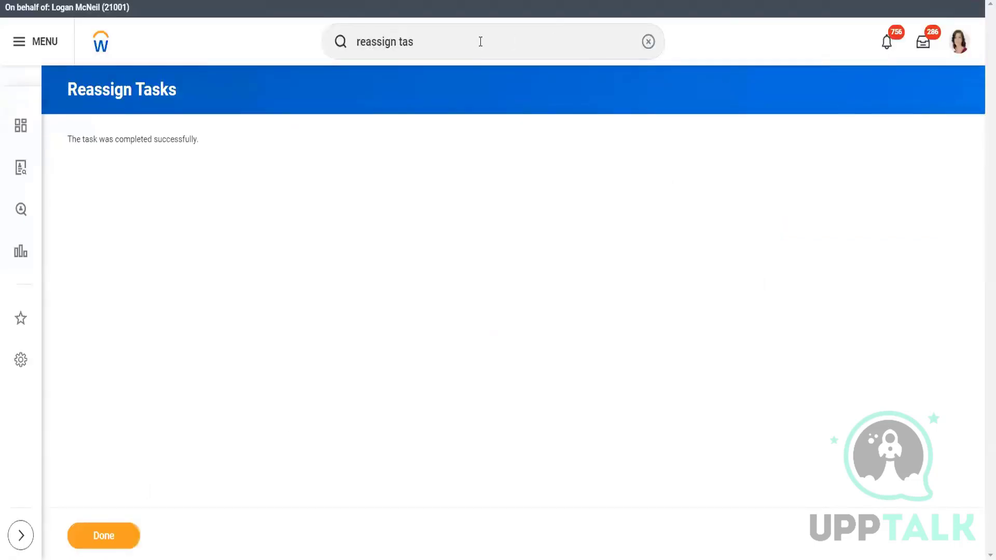
- Start a proxy session acting as the Chief Executive Officer to whom the interview task was reassigned
click(476, 40)
key(BackSpace)
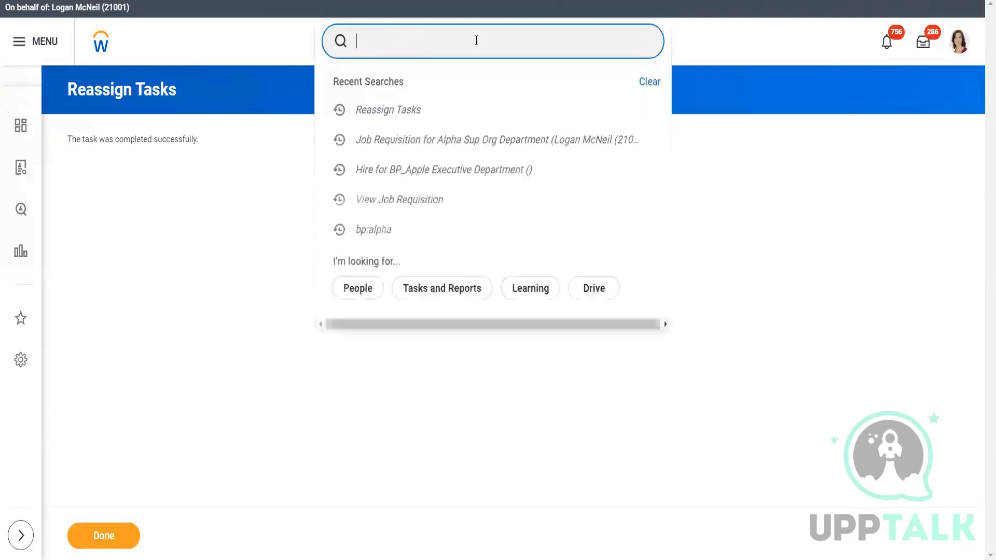
text(start proxy)
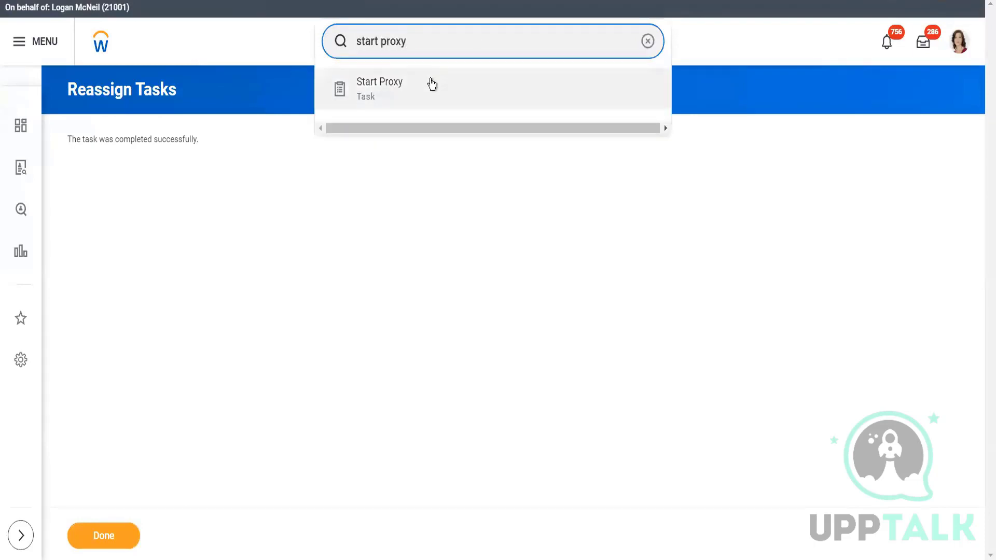
click(431, 84)
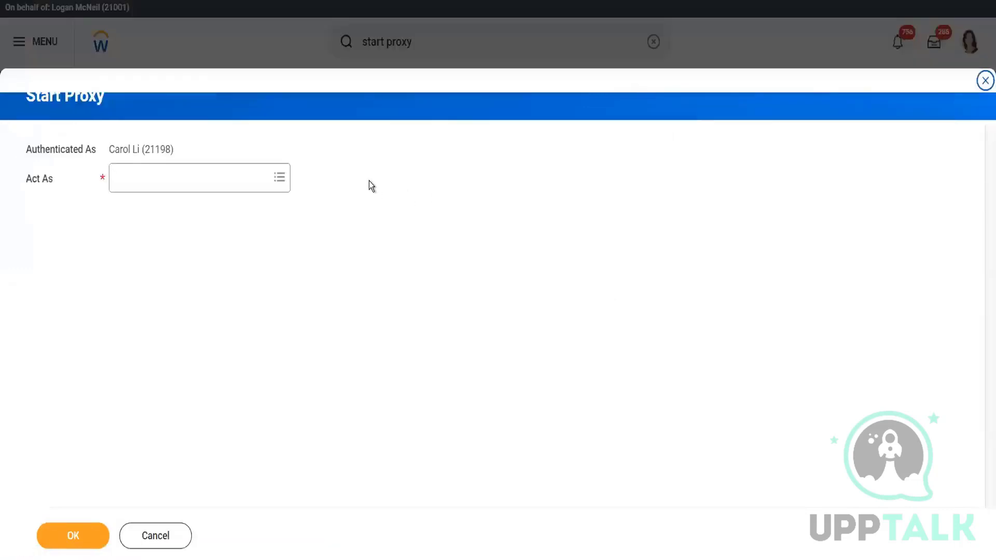
click(225, 181)
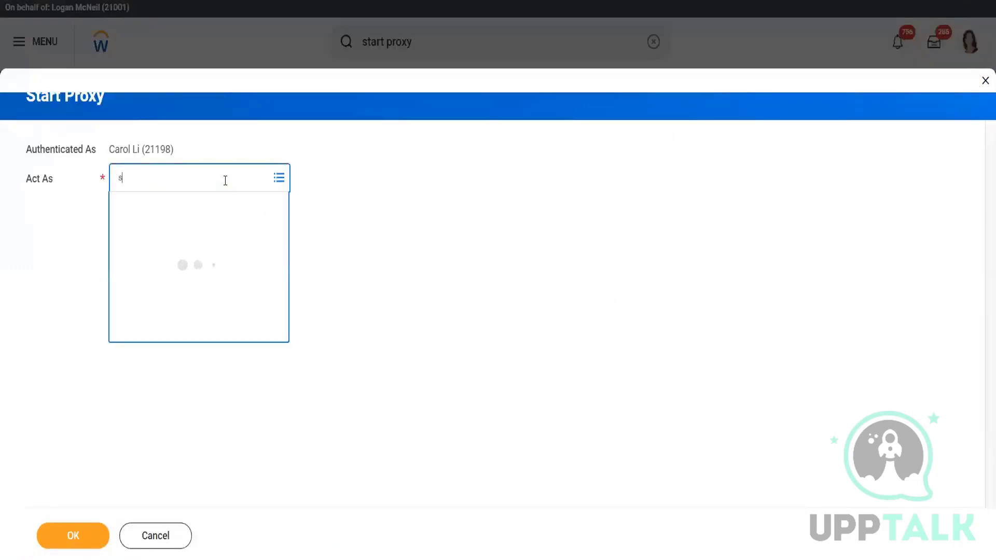
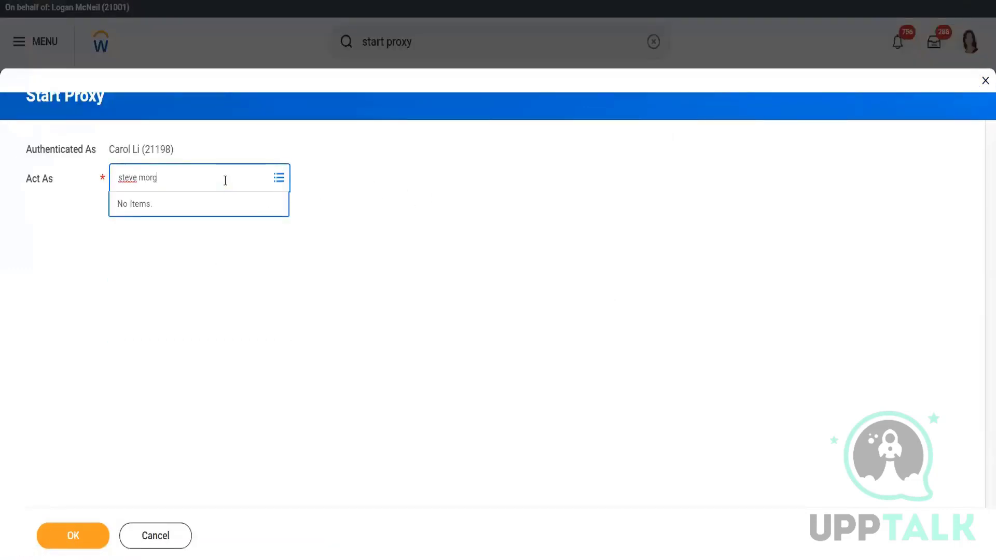
key(Return)
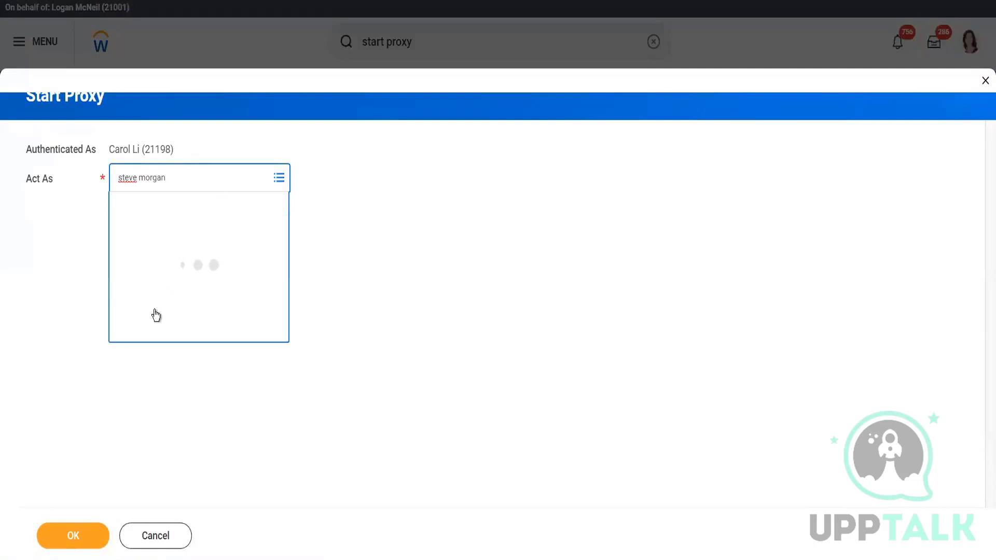
click(75, 539)
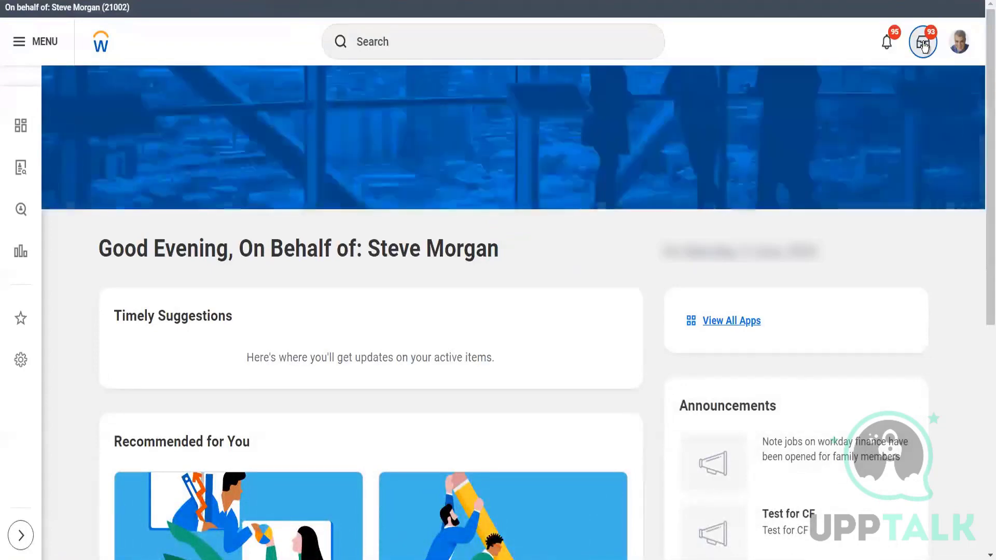
- Open the R-01240 Director Schedule Interview task in the inbox, review Manage Interview Feedback and submit it
click(924, 45)
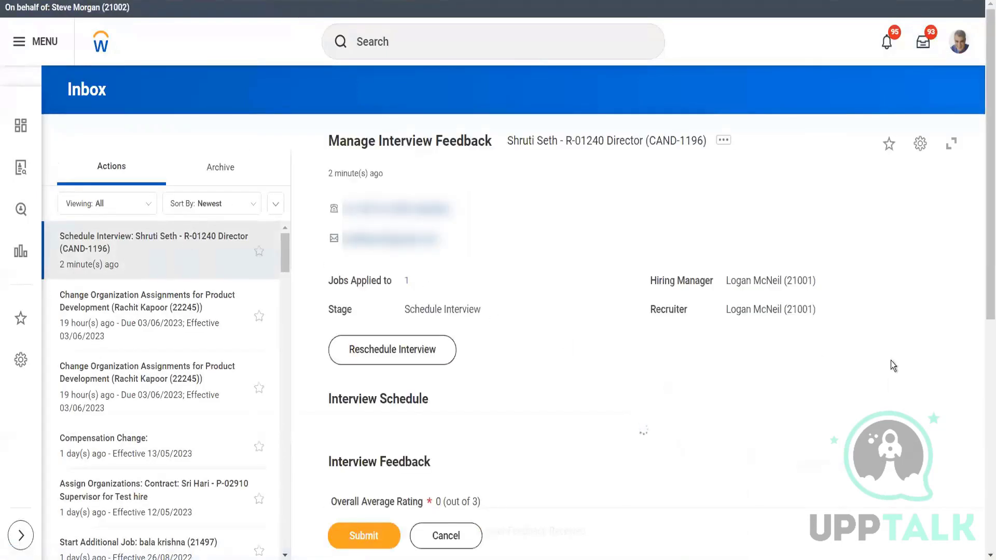
drag(984, 233, 984, 515)
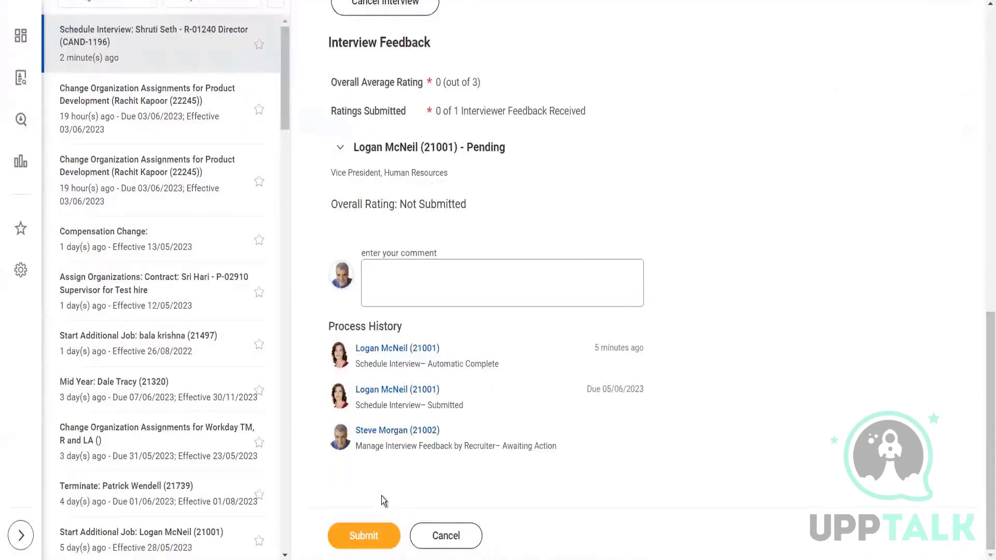
drag(984, 370, 984, 156)
click(378, 534)
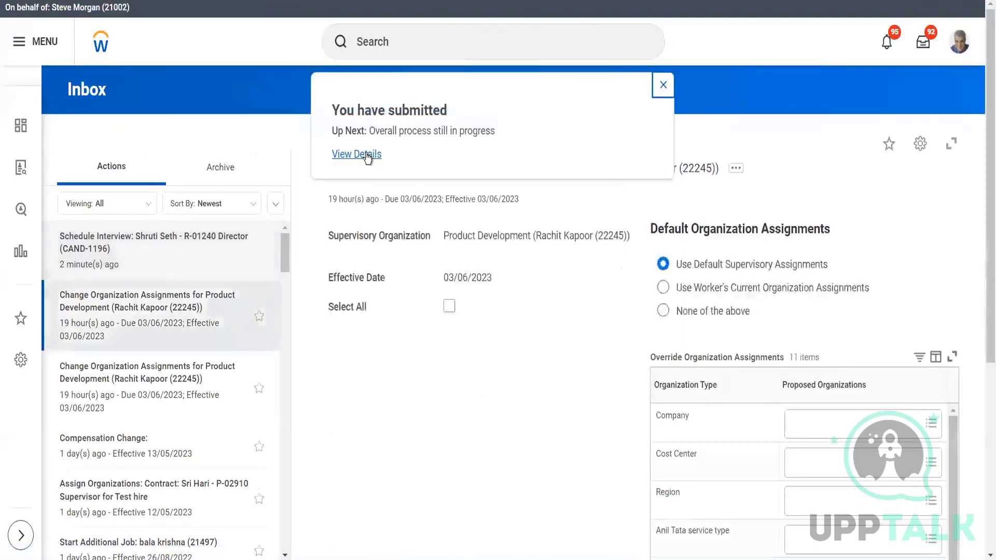
- View the submitted R-01240 Director Interview event's details and examine its process history
click(366, 154)
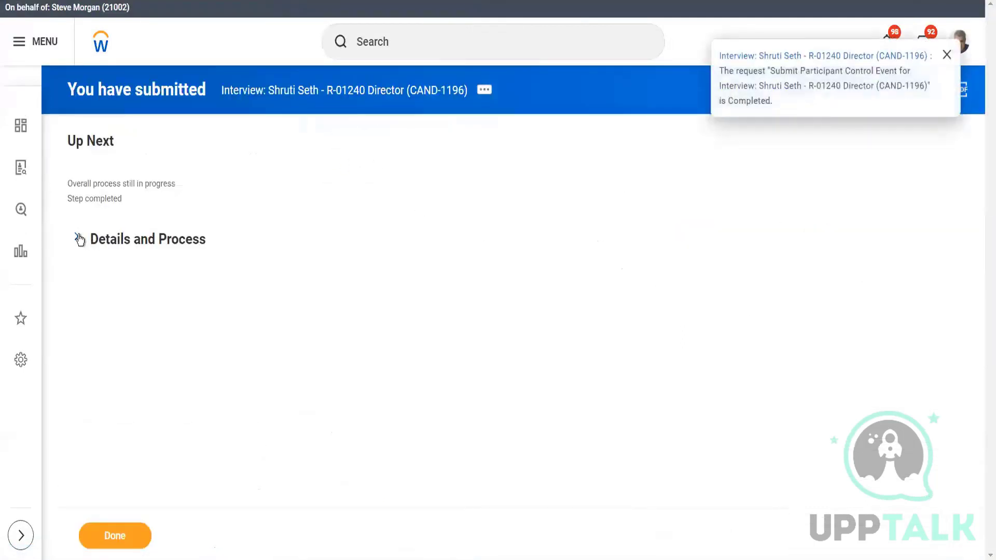
click(79, 239)
click(148, 379)
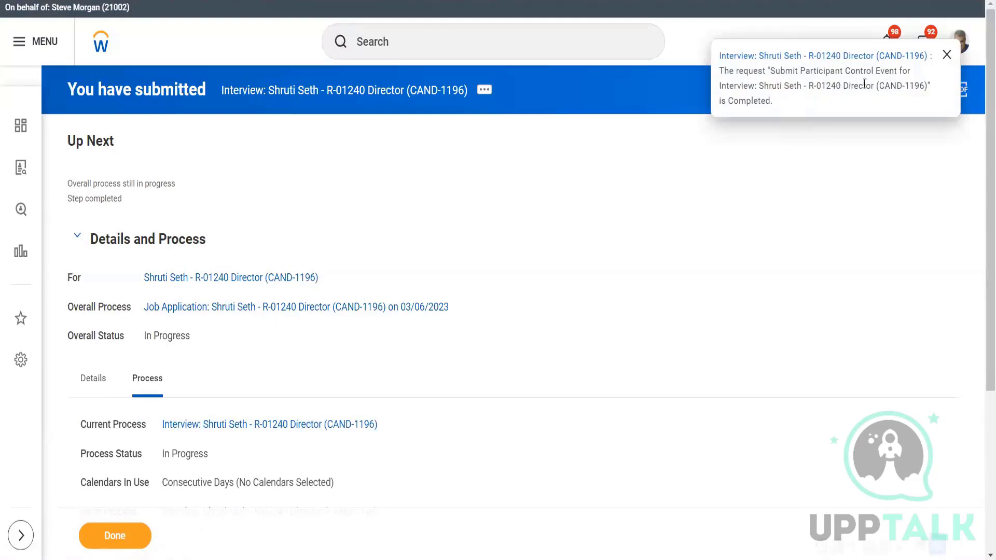
mouse_move(986, 105)
mouse_down()
mouse_move(986, 131)
mouse_move(985, 105)
mouse_up()
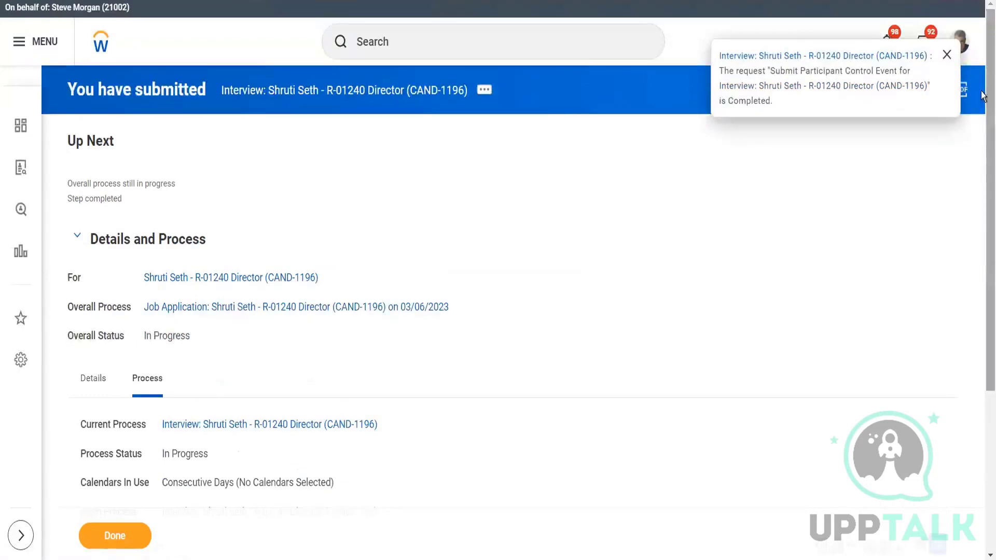
scroll(981, 161, down, 2)
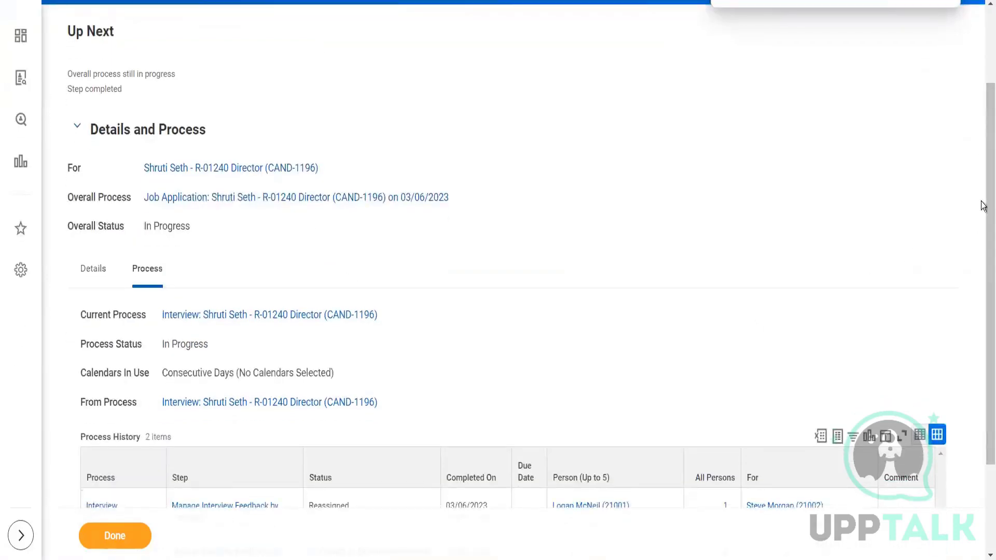
scroll(981, 209, down, 2)
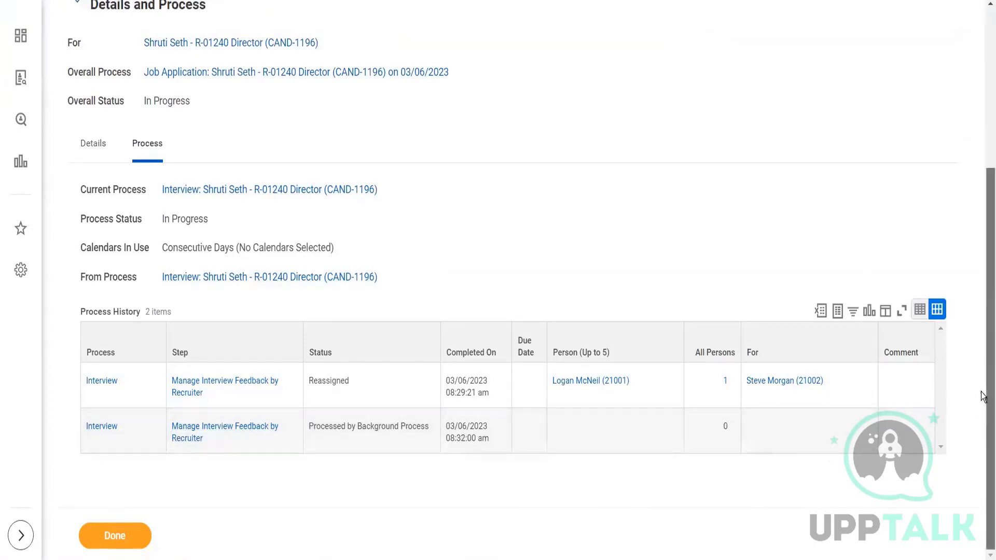
- Open the overall R-01240 Director Job Application process and check its history for the step and person awaiting action
scroll(981, 395, up, 3)
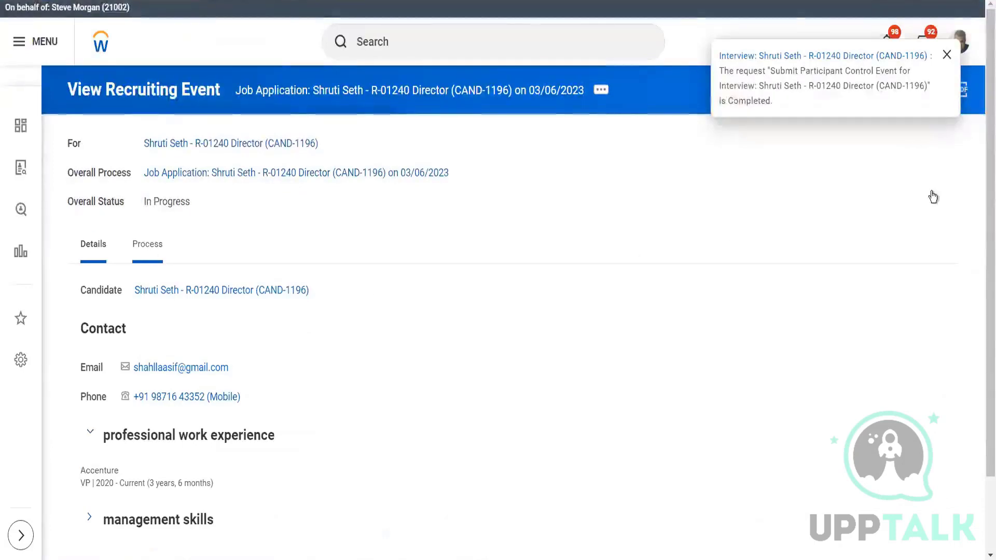
scroll(980, 300, down, 2)
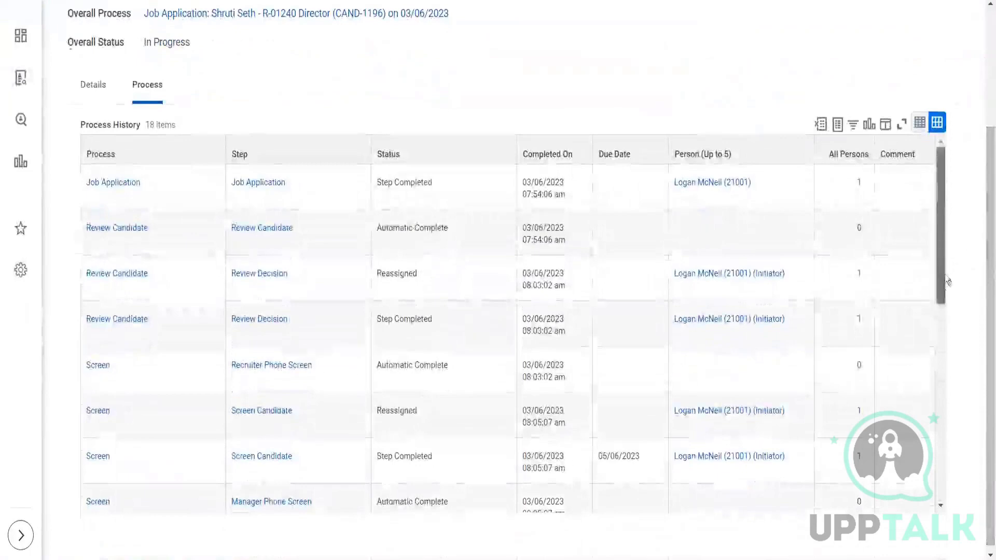
scroll(947, 281, down, 10)
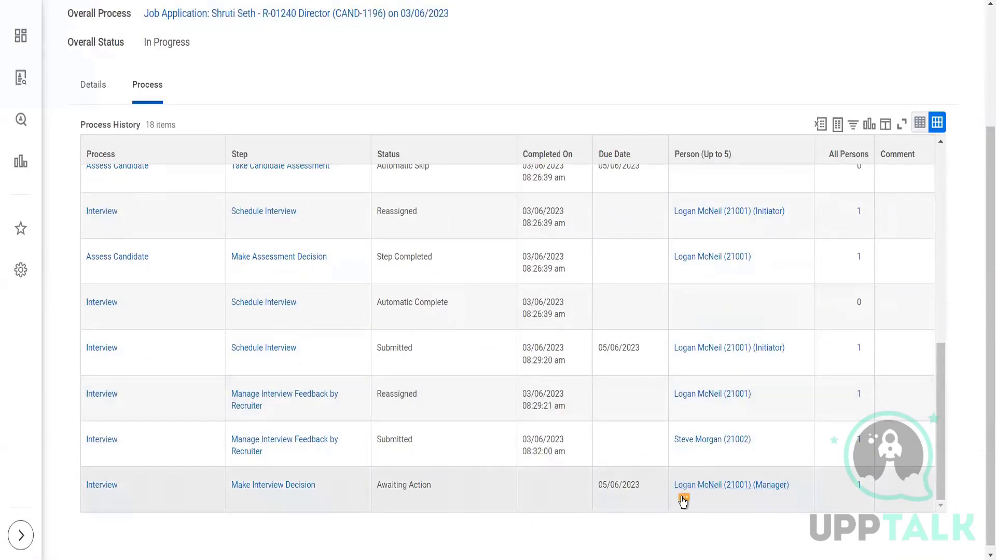
click(682, 499)
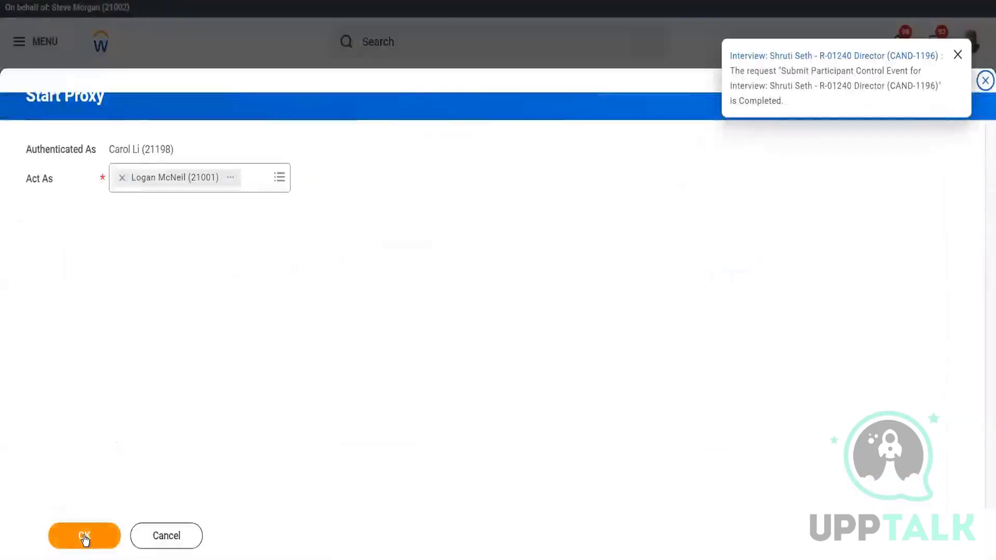
- Start a proxy session as the manager responsible for the Make Interview Decision step
click(84, 536)
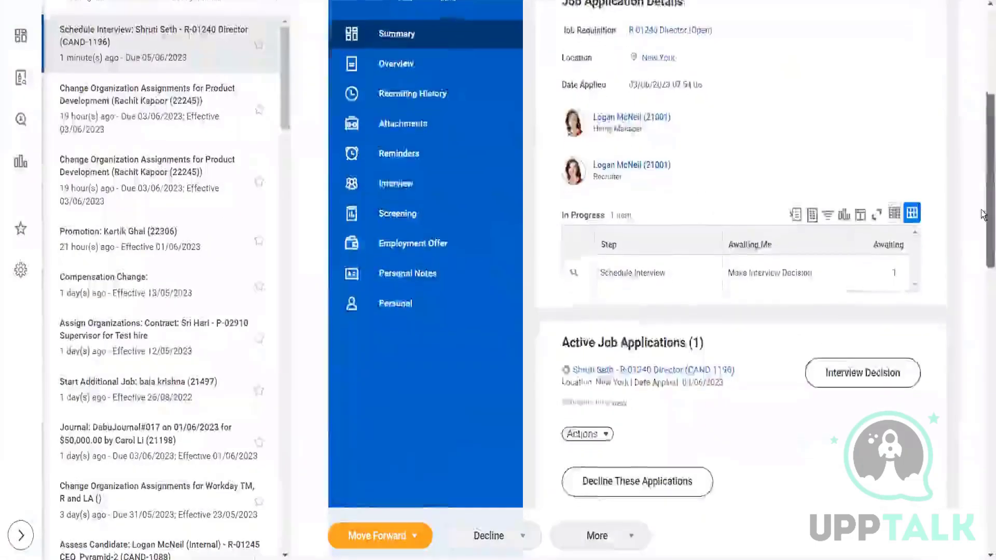
- Review the candidate's R-01240 Director application summary, including work history, skills and the activity timeline's status update and automatic messages
scroll(983, 216, down, 2)
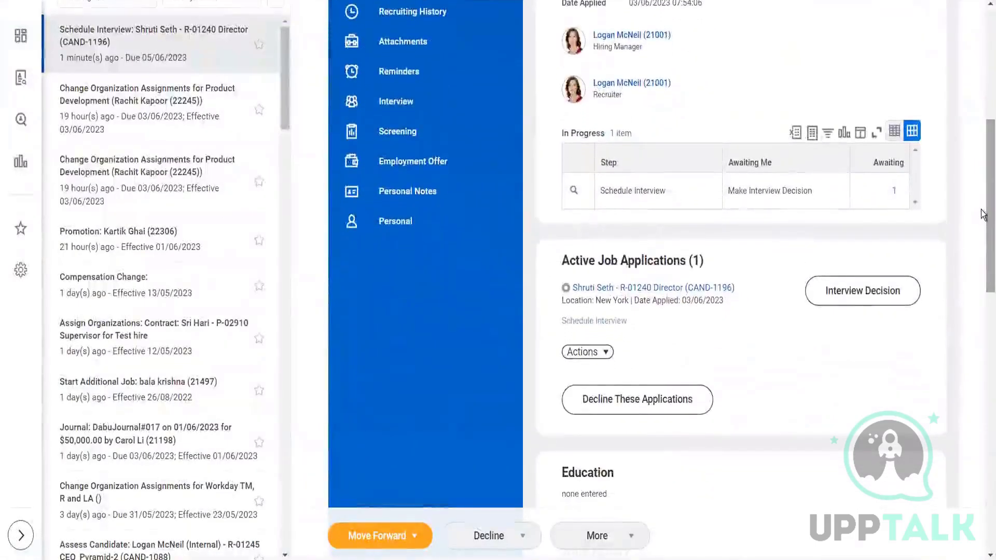
drag(982, 215, 983, 471)
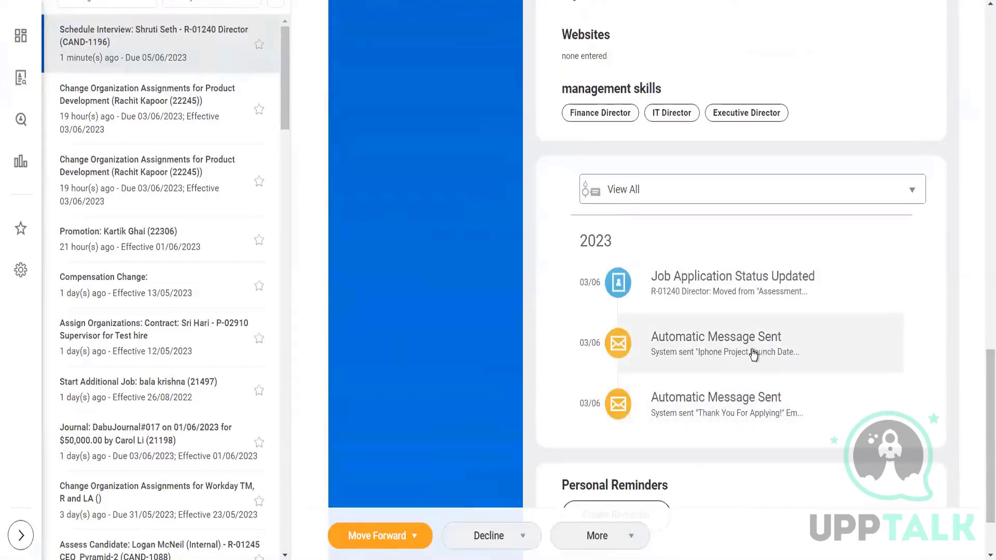
click(717, 342)
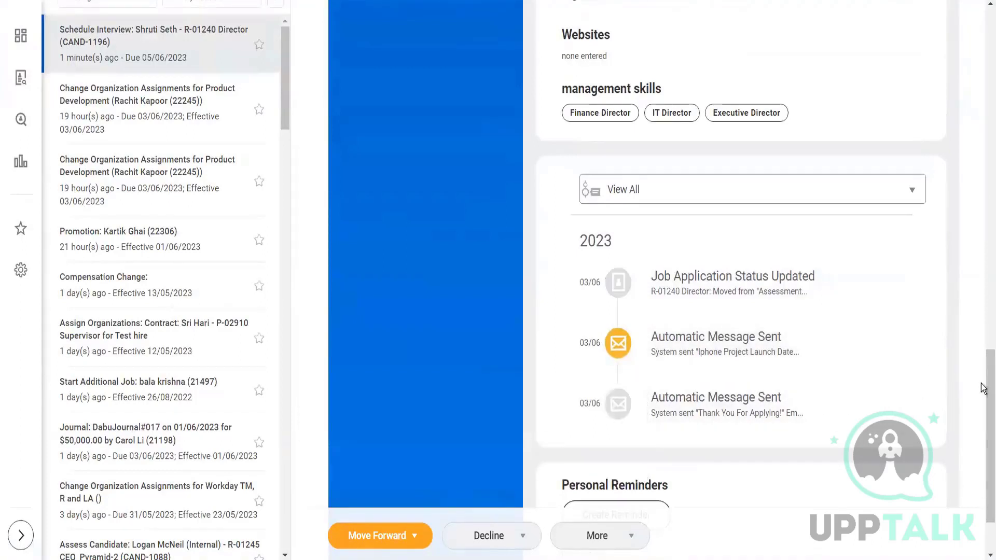
mouse_move(984, 389)
mouse_down()
mouse_move(983, 412)
mouse_move(983, 372)
mouse_up()
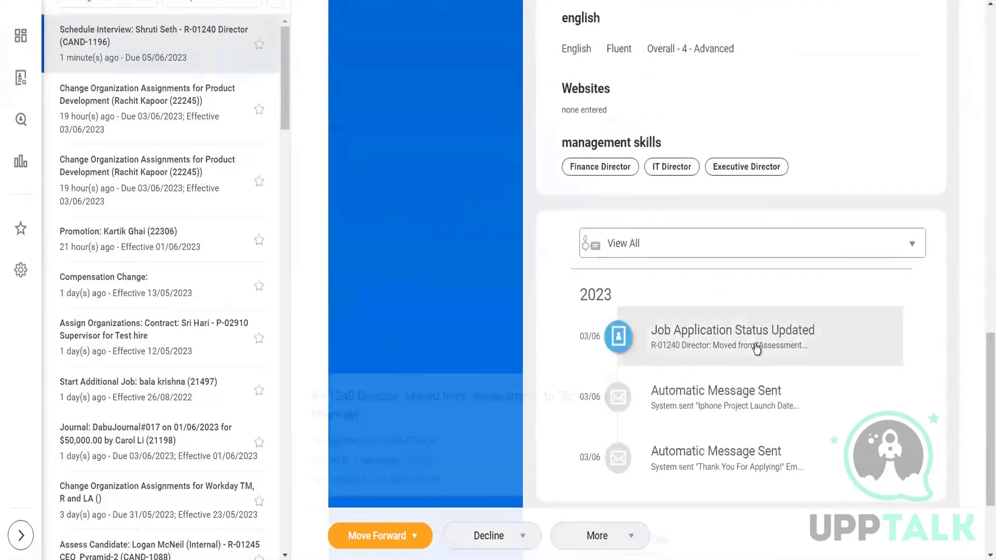
mouse_move(757, 347)
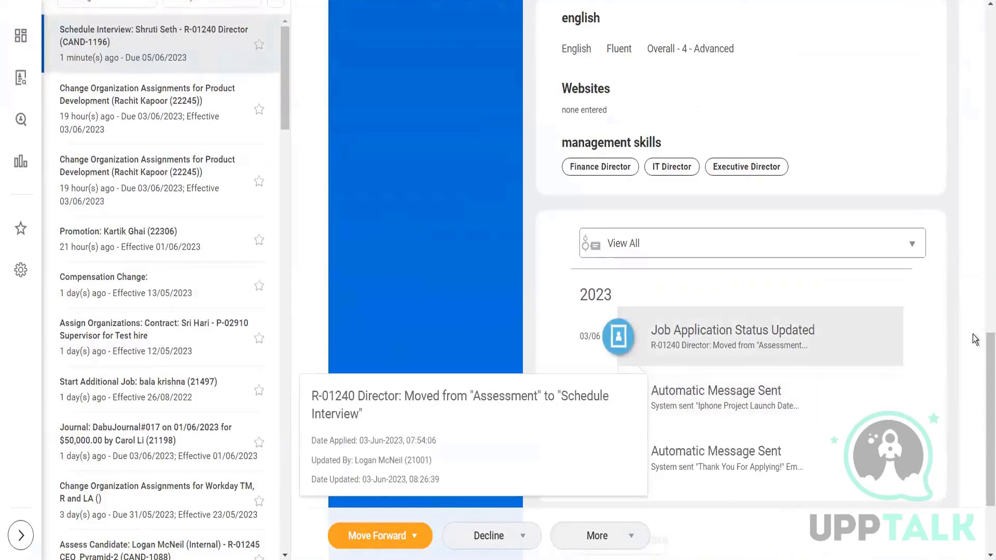
scroll(982, 345, up, 2)
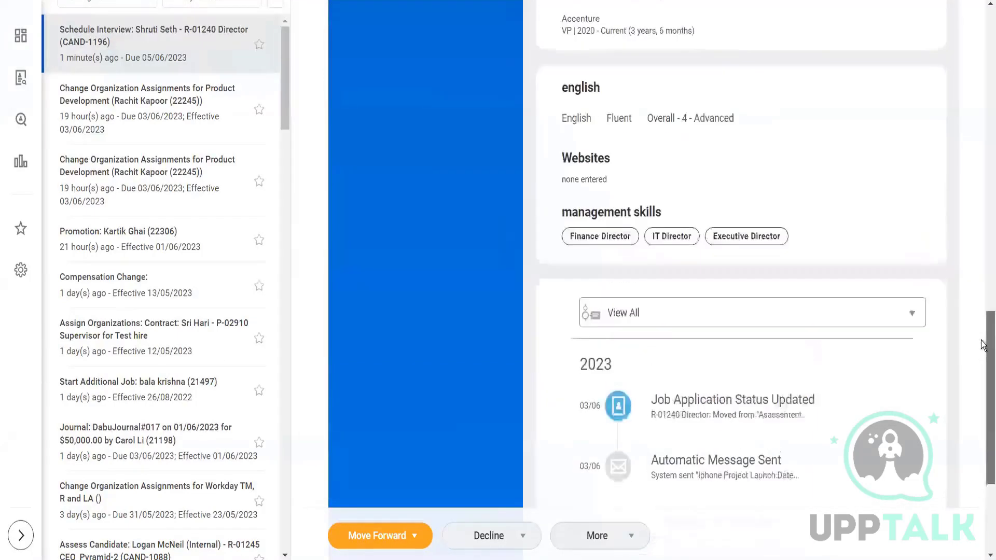
scroll(982, 345, up, 5)
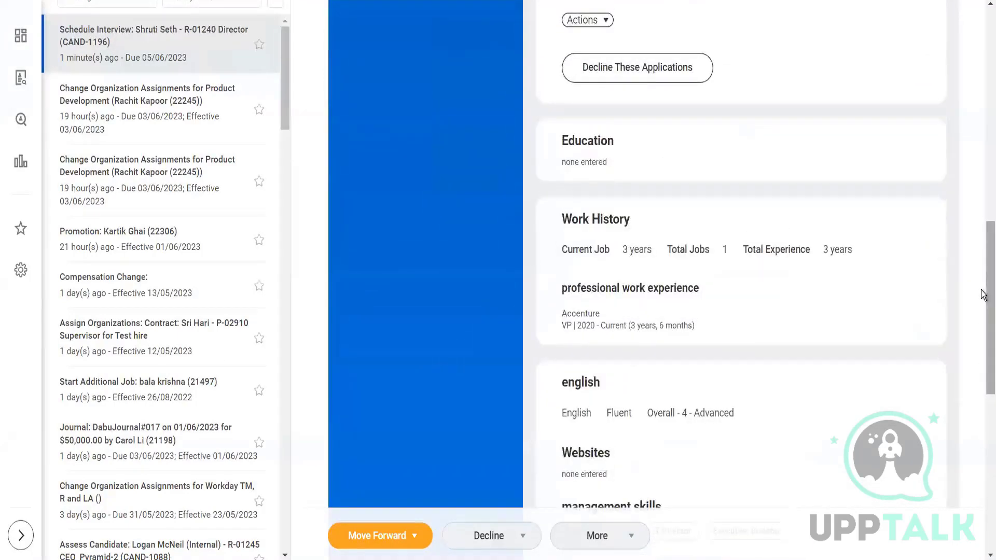
drag(981, 267, 983, 436)
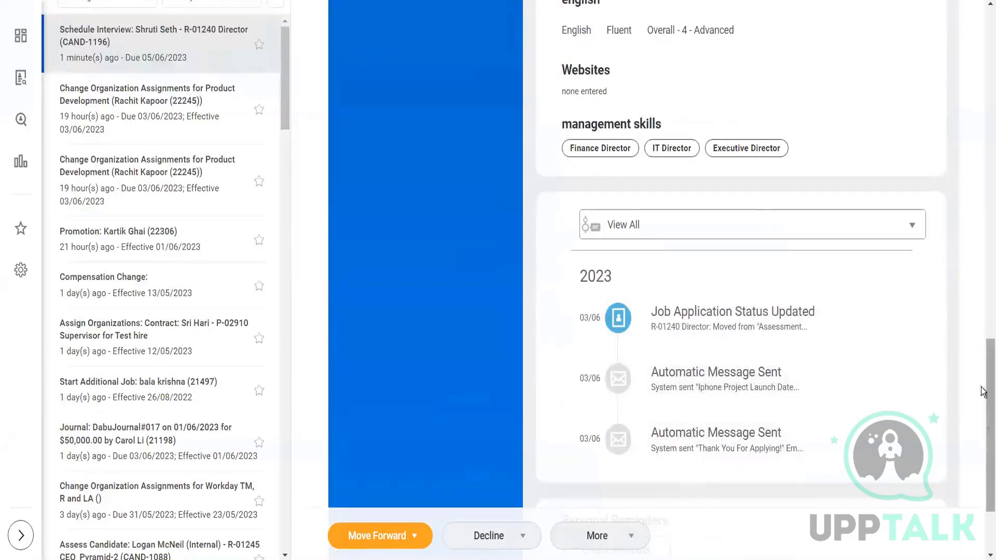
drag(982, 391, 982, 191)
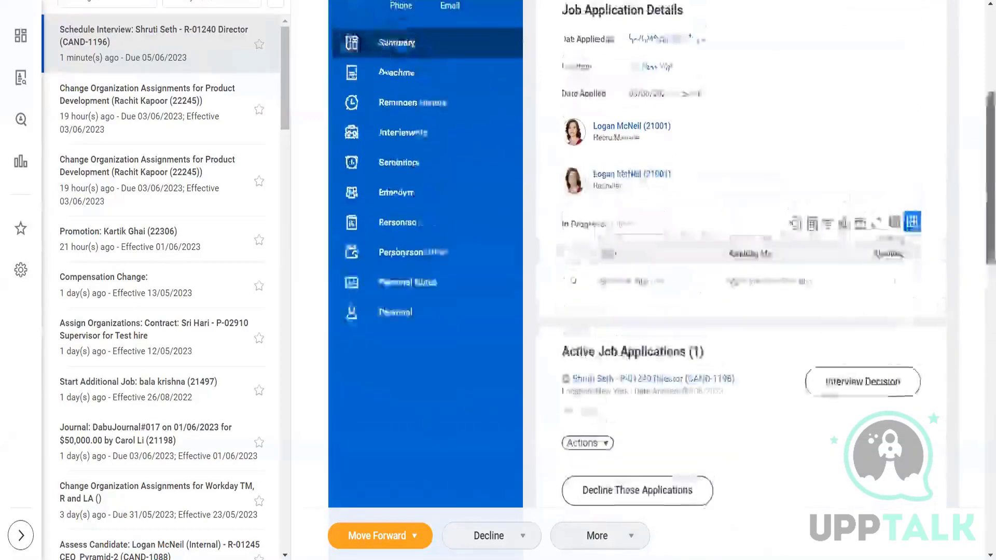